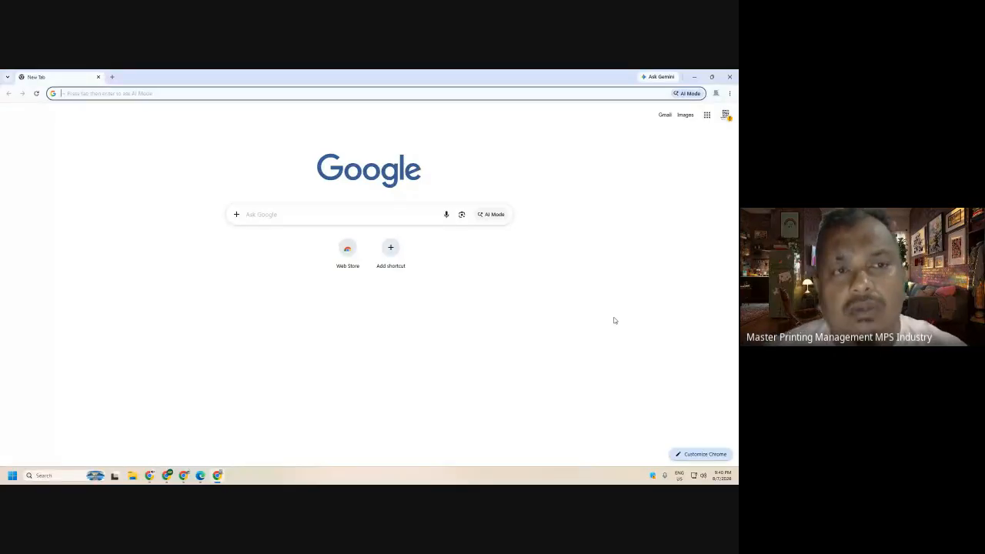
- Search Google for 'google site' and select the query in the search box
text(go)
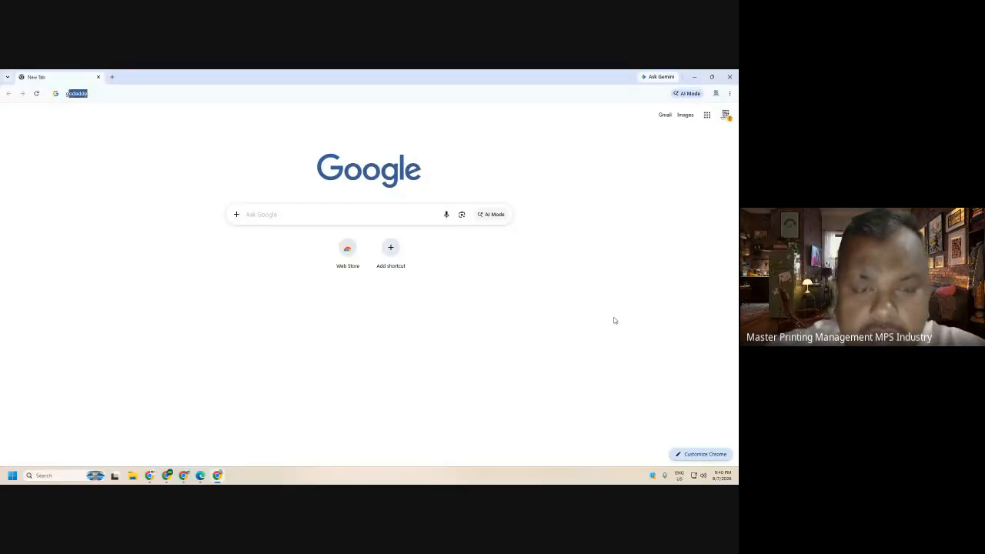
text(og)
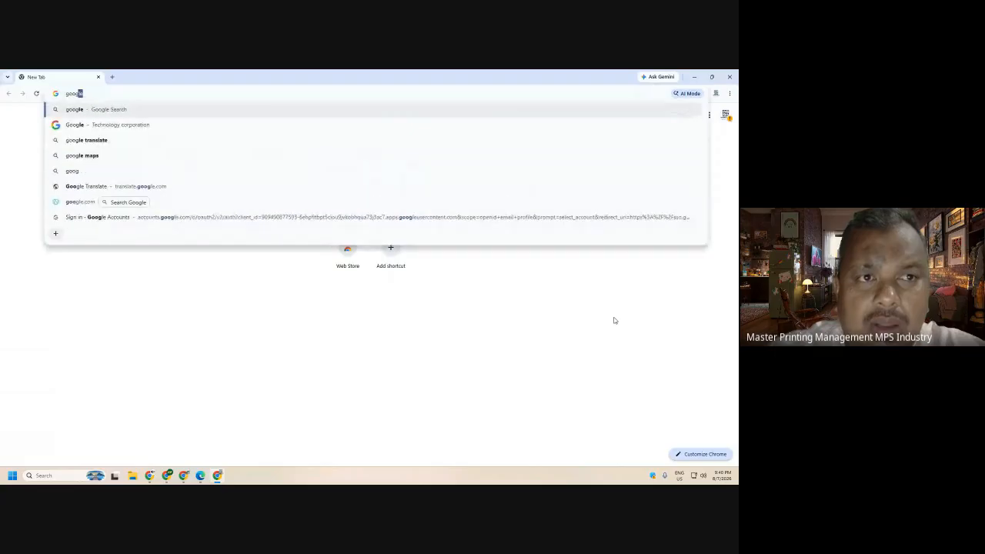
text(le)
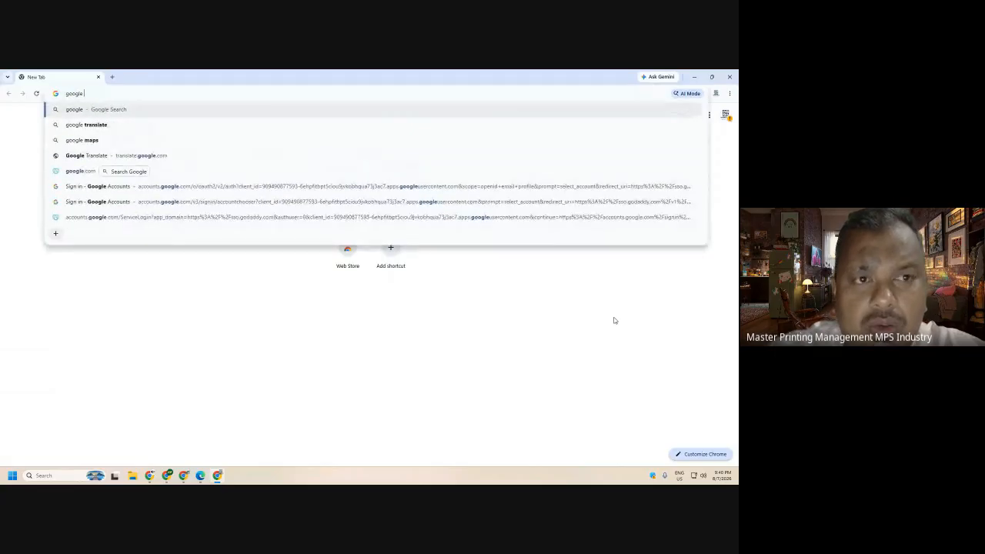
text( site)
key(Return)
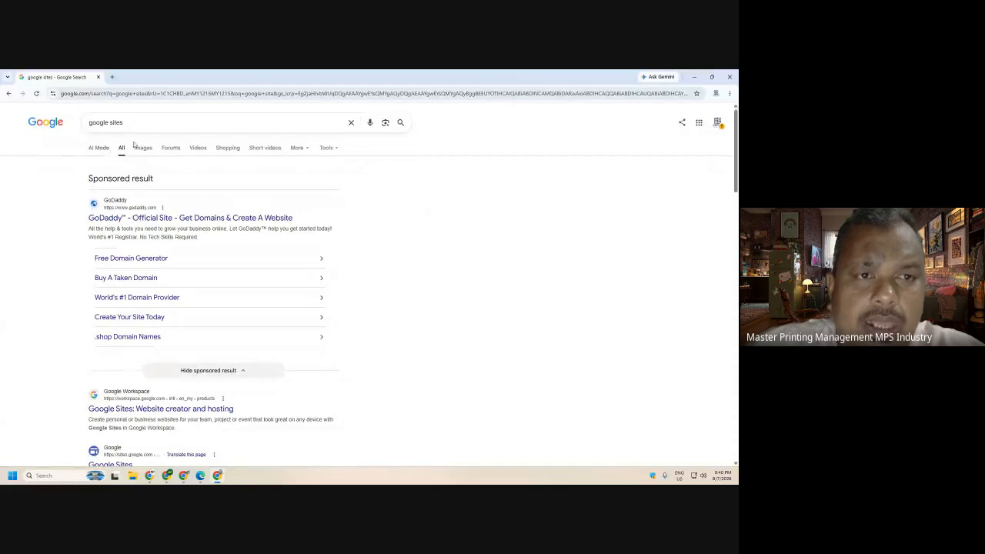
drag(152, 122, 25, 127)
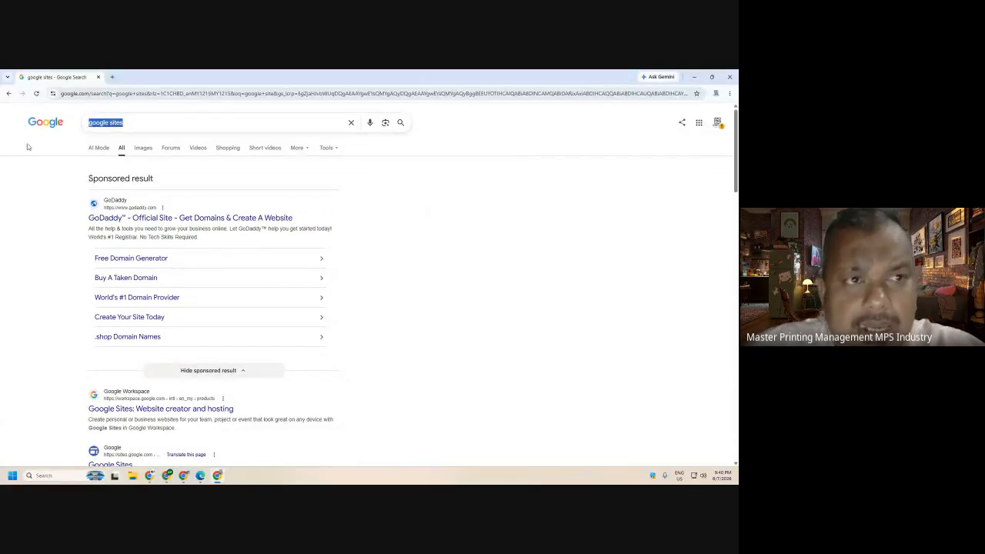
- Switch to the Google Meet call and send 'google sites' in the in-call chat
click(148, 478)
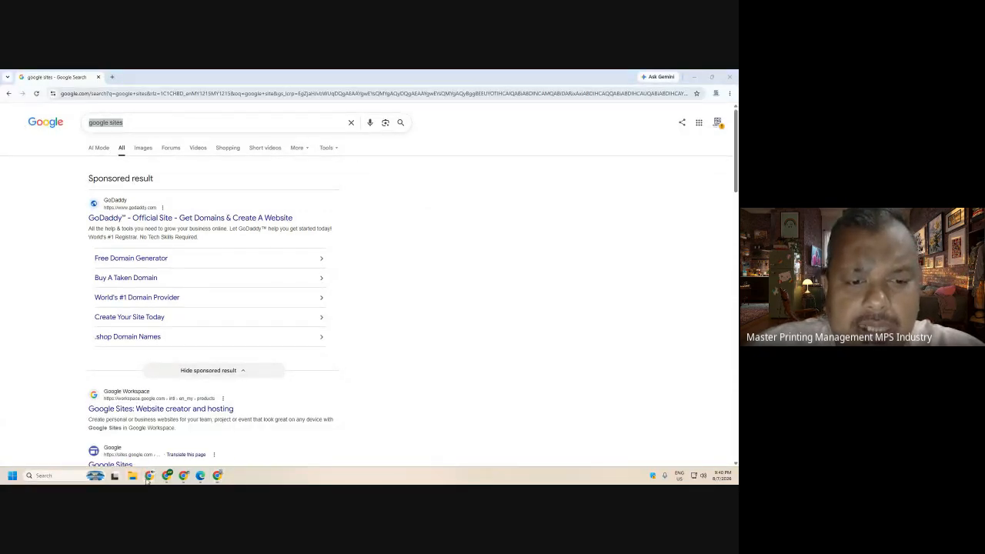
click(117, 422)
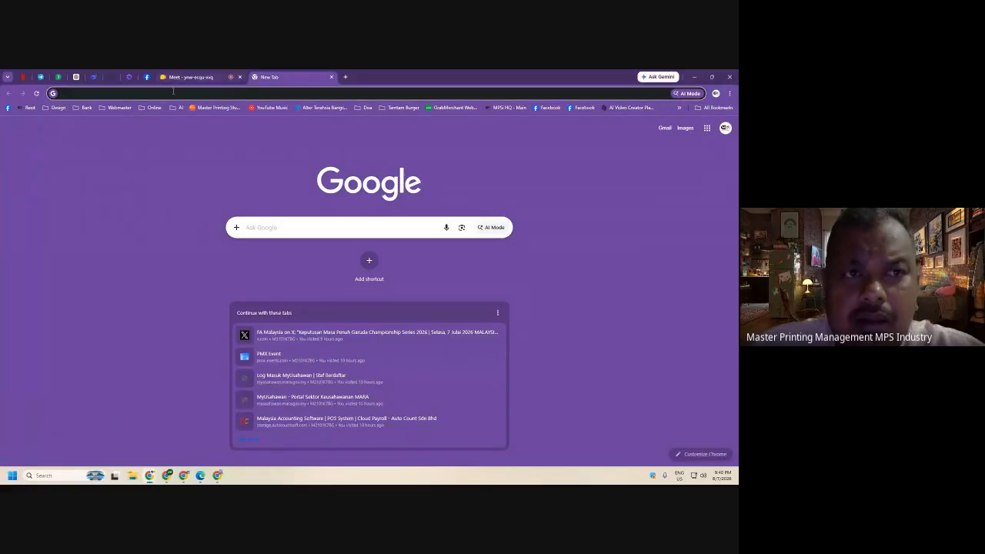
click(218, 77)
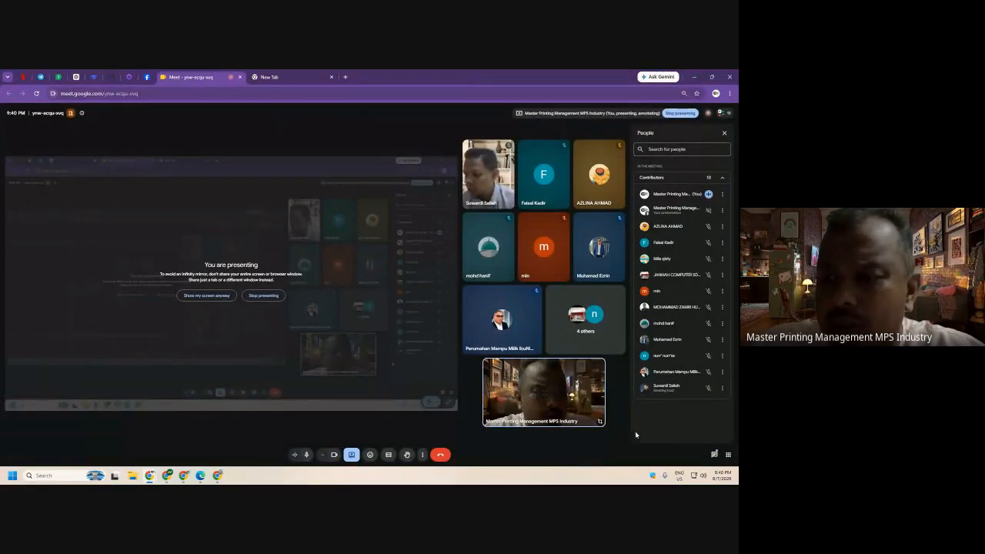
click(715, 455)
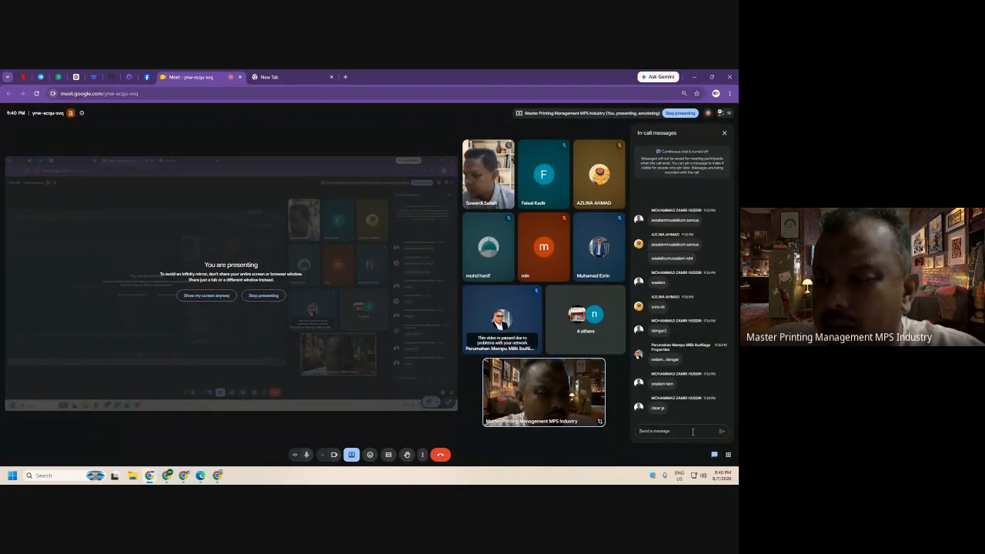
key(Return)
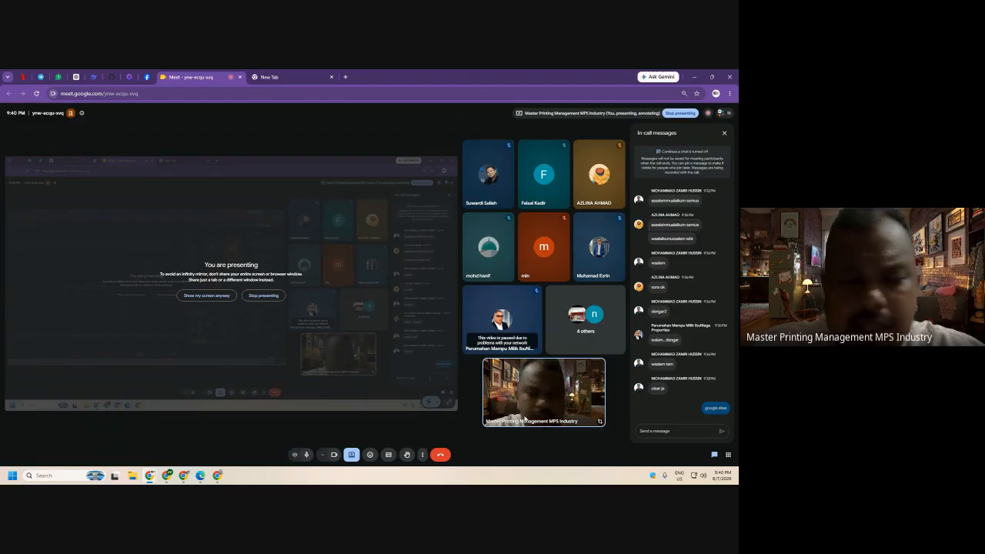
- Return to the search results and launch Snipping Tool, cancelling the first capture attempt
click(218, 475)
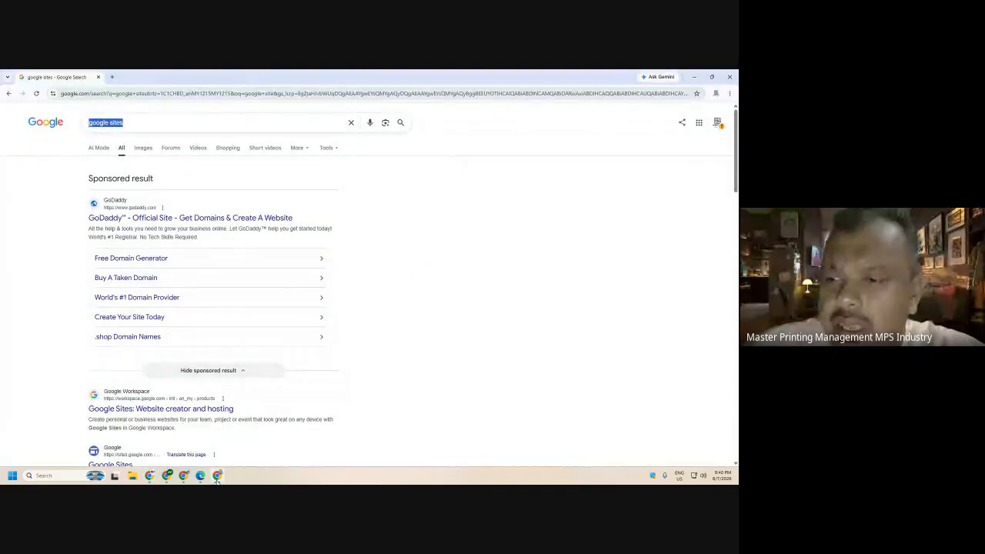
scroll(335, 254, down, 5)
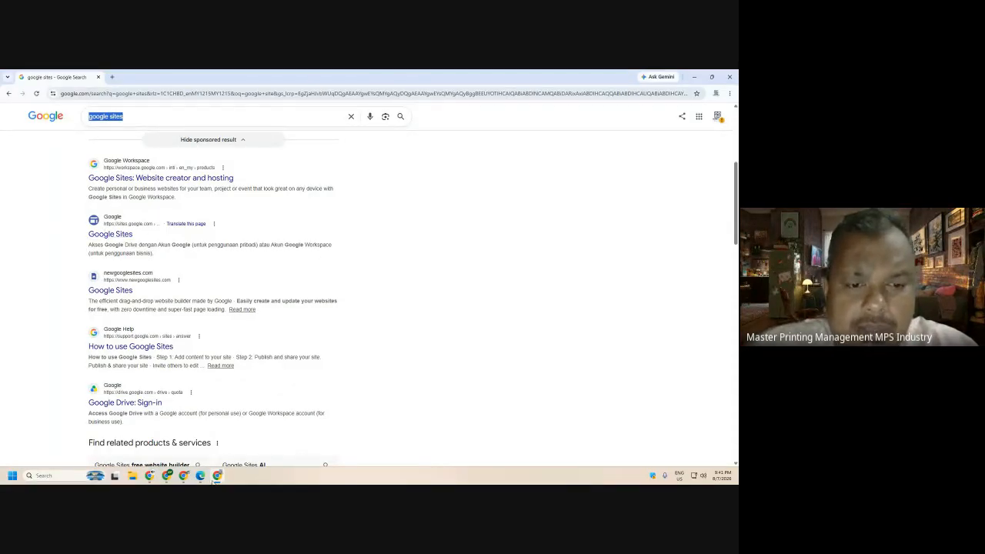
click(12, 477)
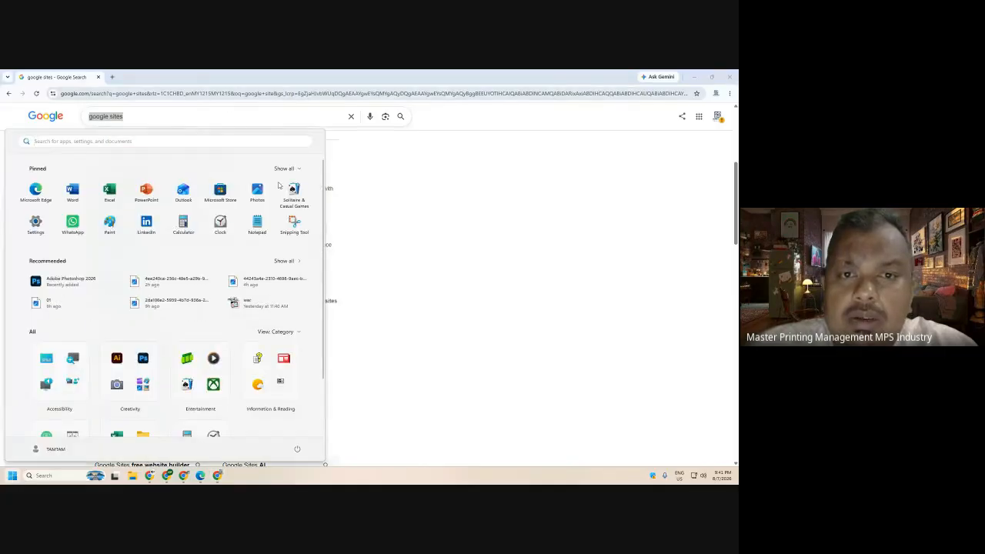
click(295, 226)
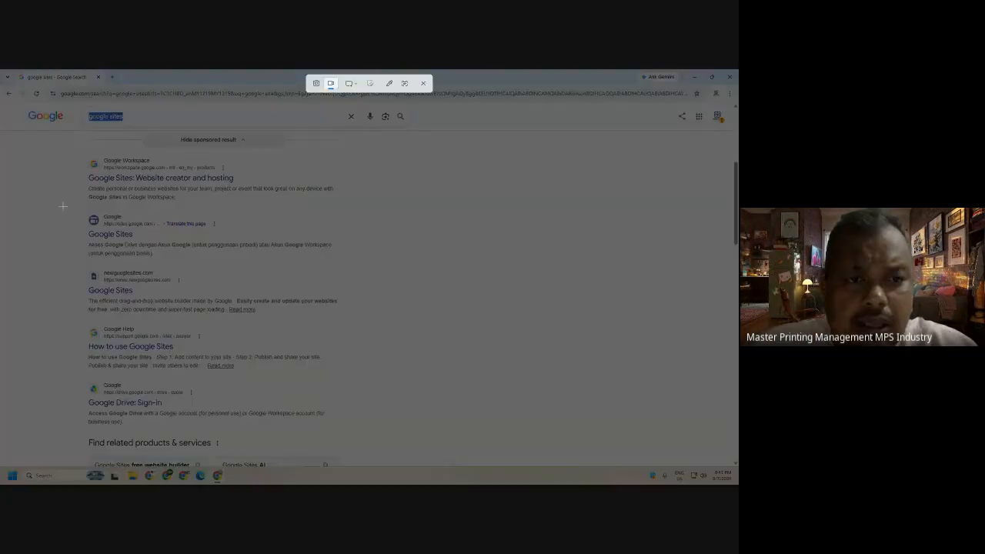
drag(71, 203, 413, 264)
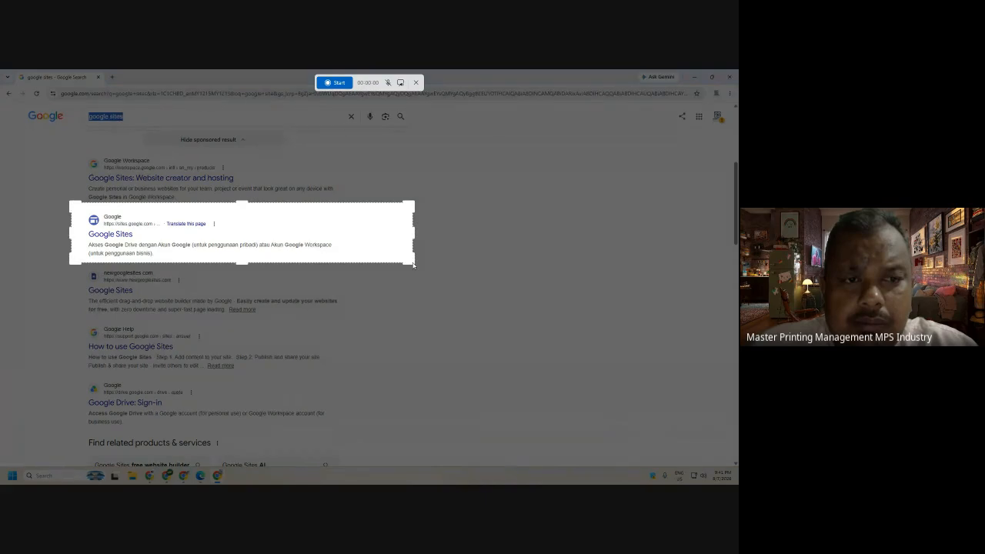
click(416, 83)
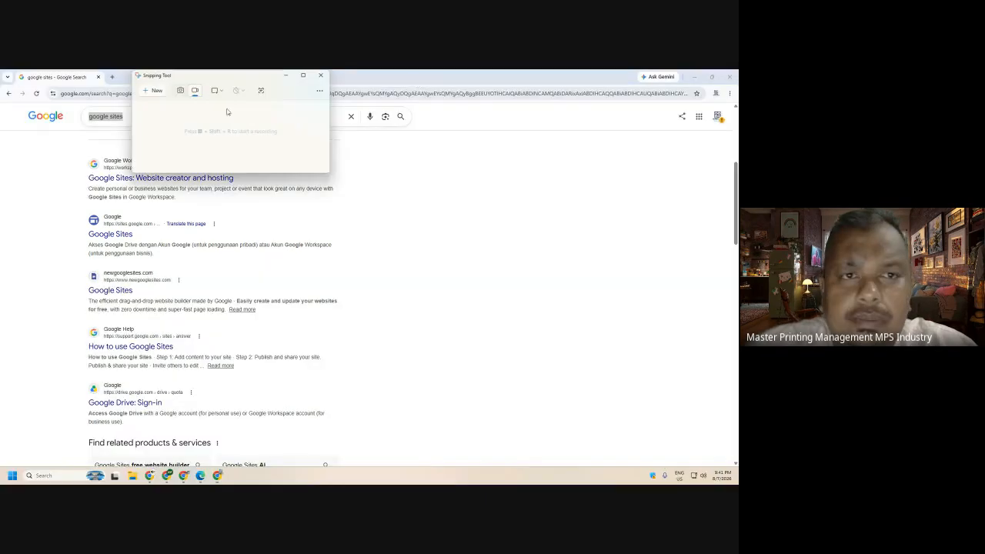
- Snip the Google Sites search result, then bring the Google Meet window back
key(super+shift+s)
drag(69, 206, 368, 267)
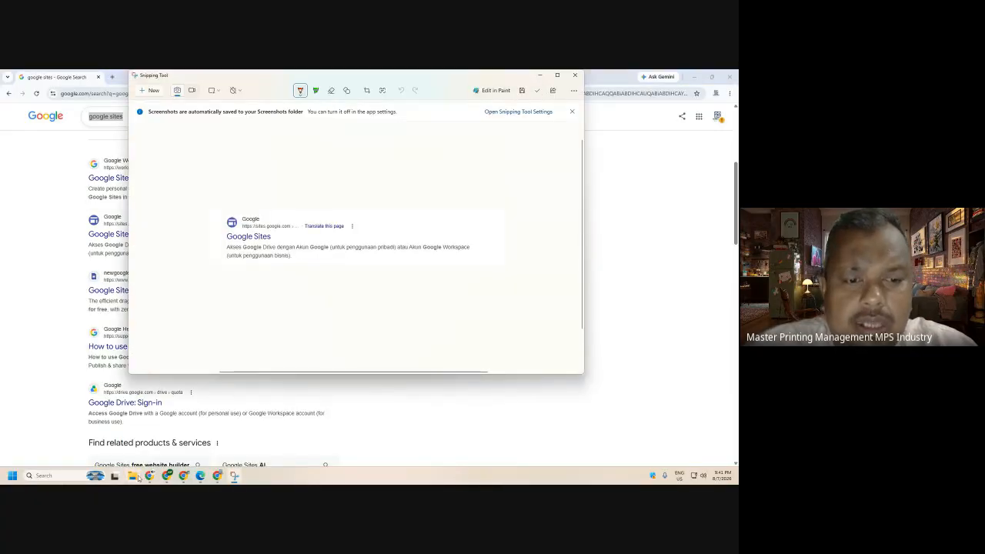
mouse_move(149, 475)
click(99, 431)
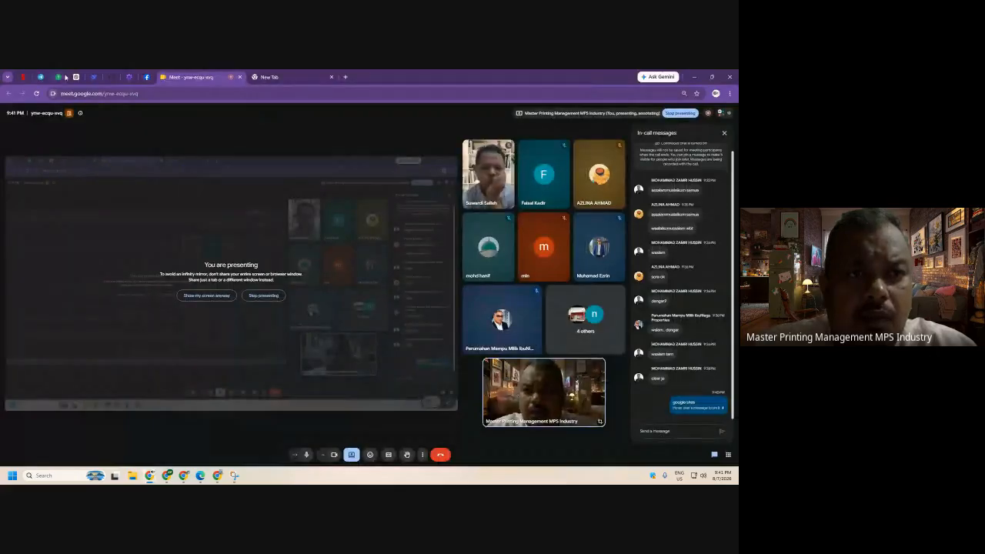
- Post the screenshot in the archived AI Marketing & Website Main and PROGRAM PENGURUSAN ACARA - MPC groups
click(62, 78)
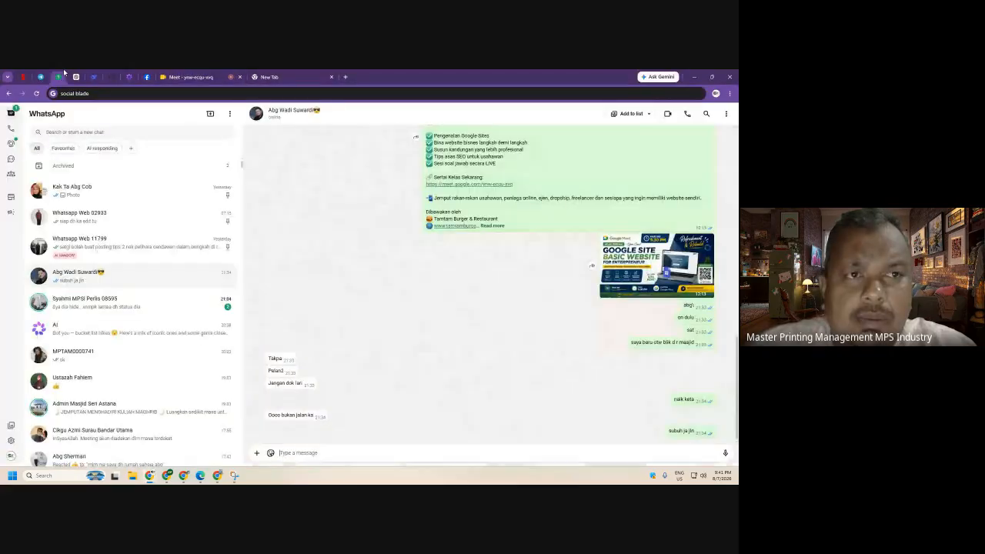
click(139, 167)
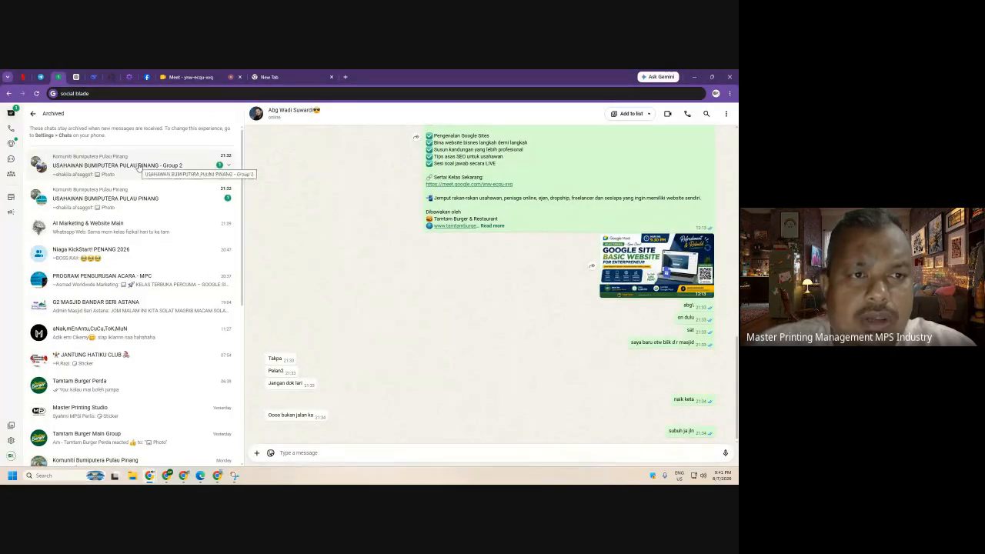
click(144, 233)
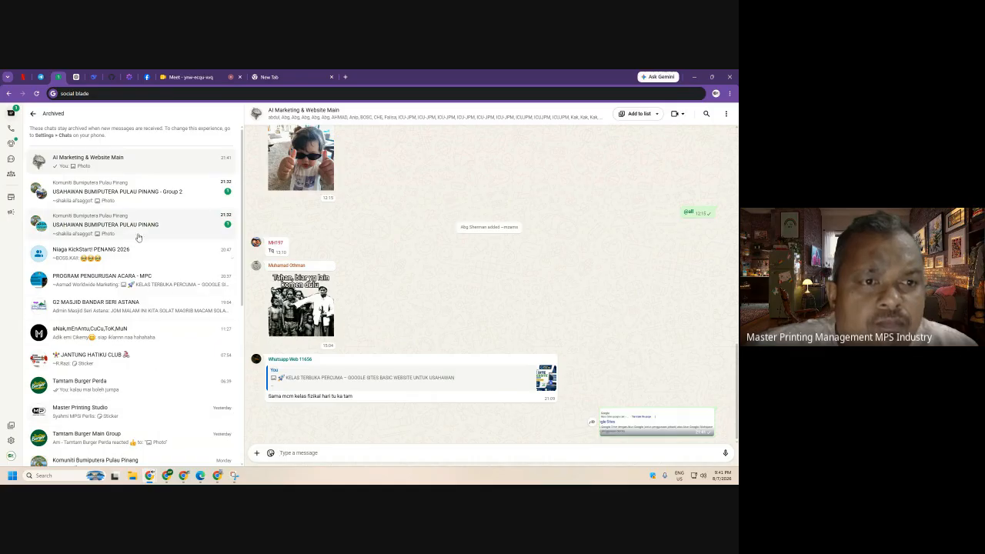
click(161, 285)
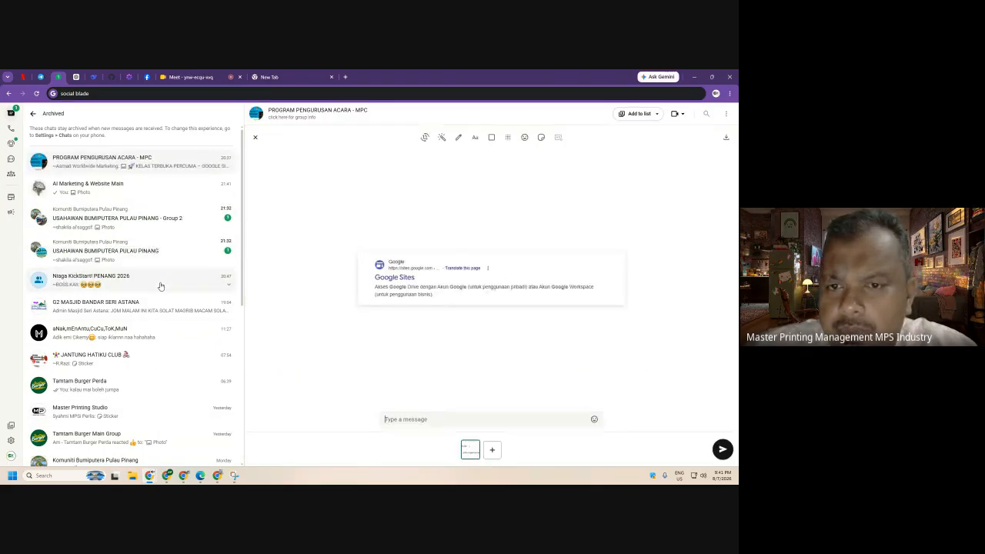
click(217, 475)
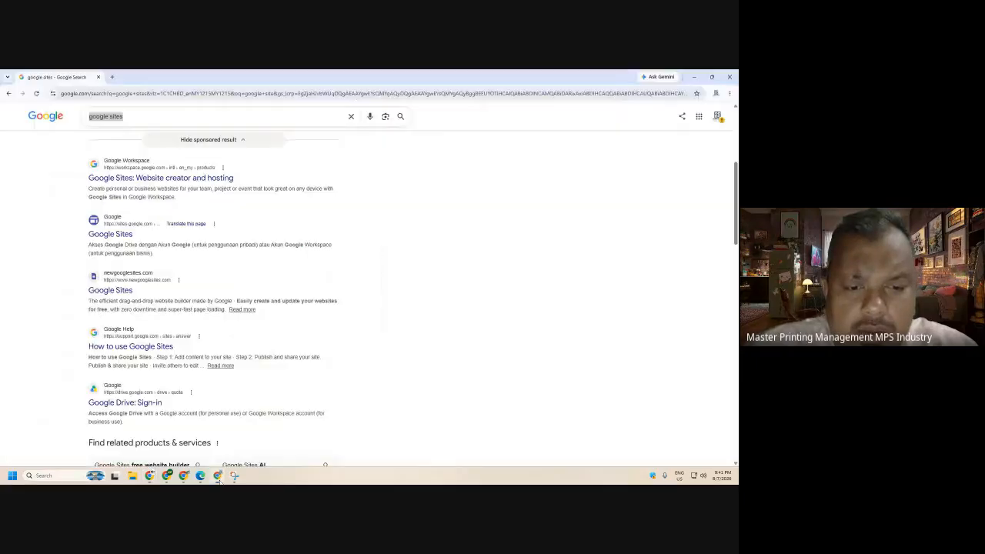
- Open Google Sites from the results and scroll through the full Template gallery
click(120, 239)
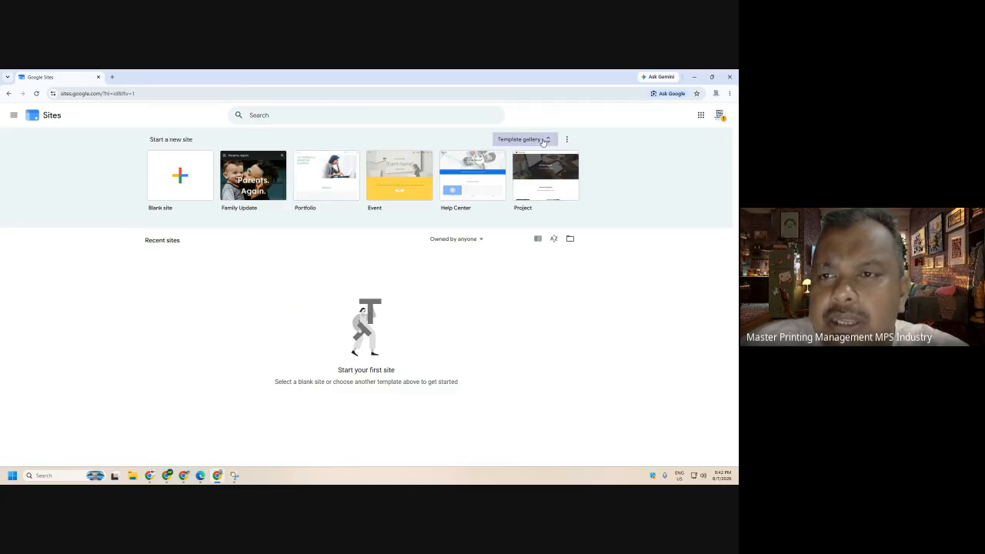
click(519, 139)
scroll(518, 254, down, 3)
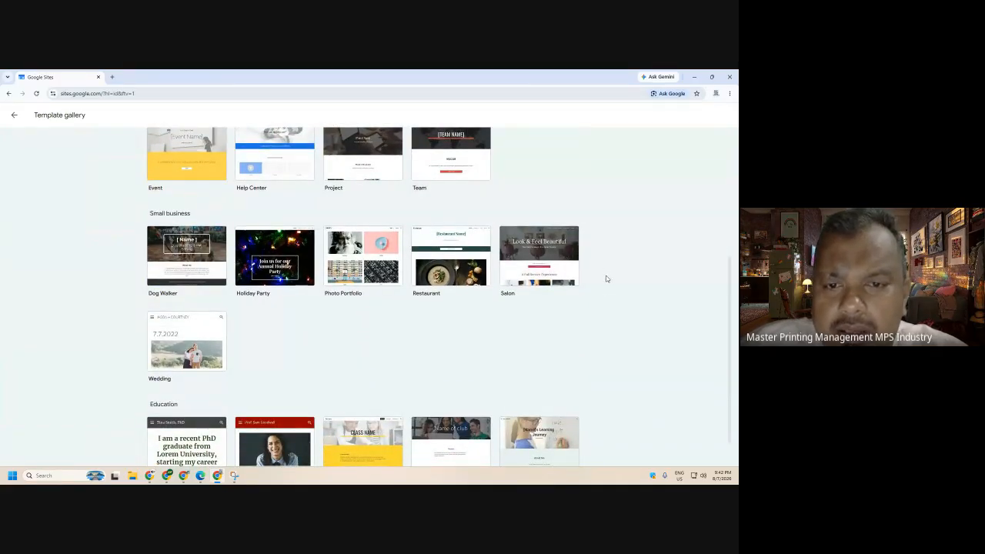
scroll(605, 285, down, 1)
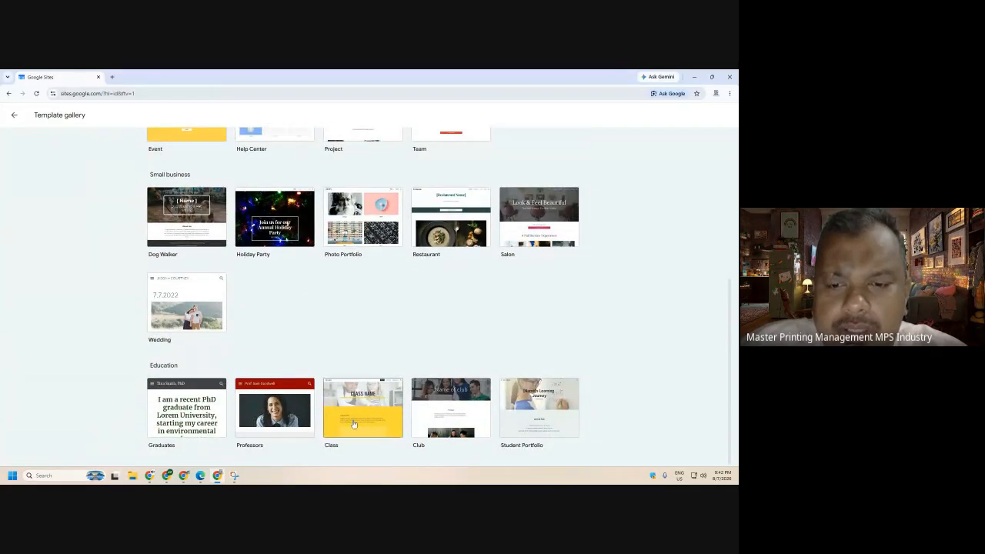
scroll(563, 416, up, 1)
scroll(563, 416, up, 3)
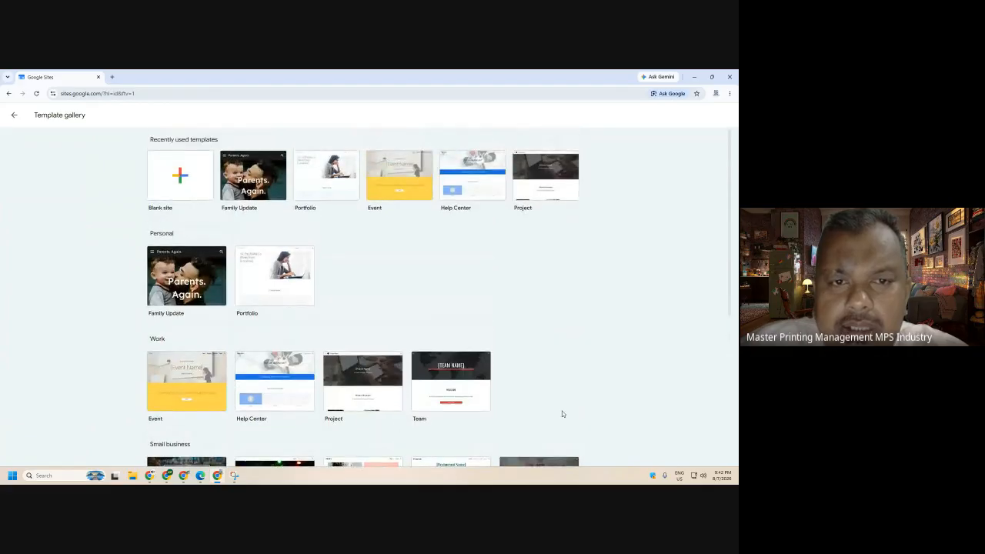
- Start a blank site and click into its 'Untitled site' name box
click(201, 195)
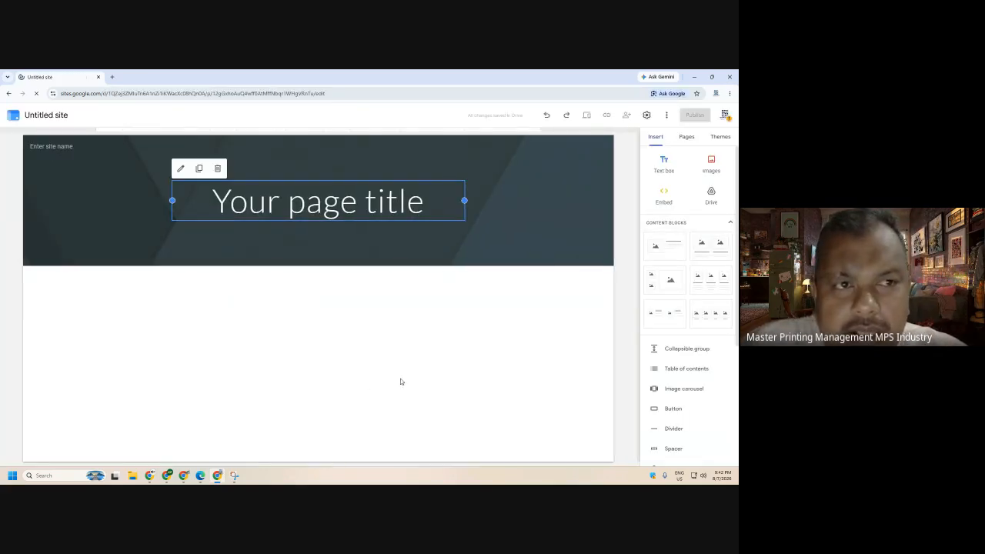
click(34, 115)
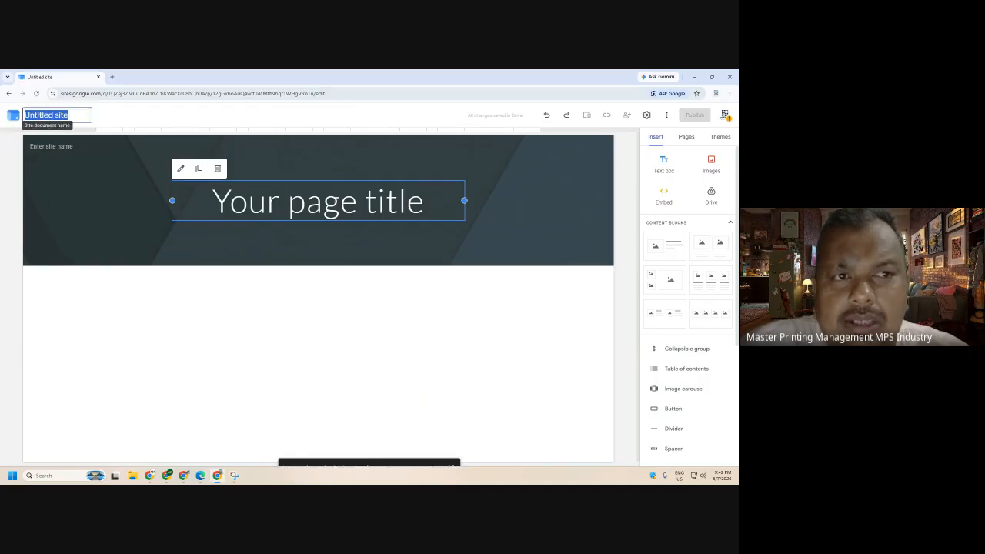
click(53, 114)
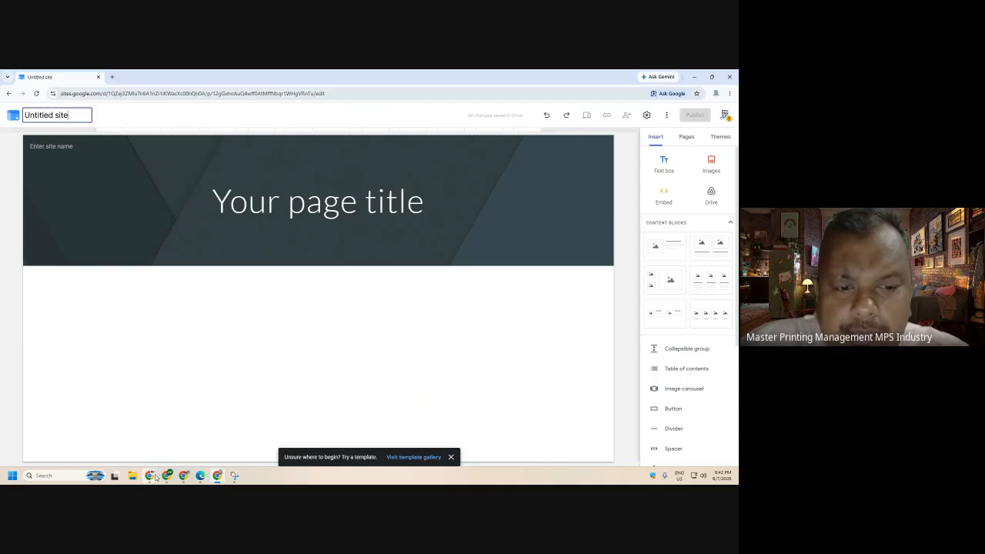
mouse_move(153, 475)
click(125, 442)
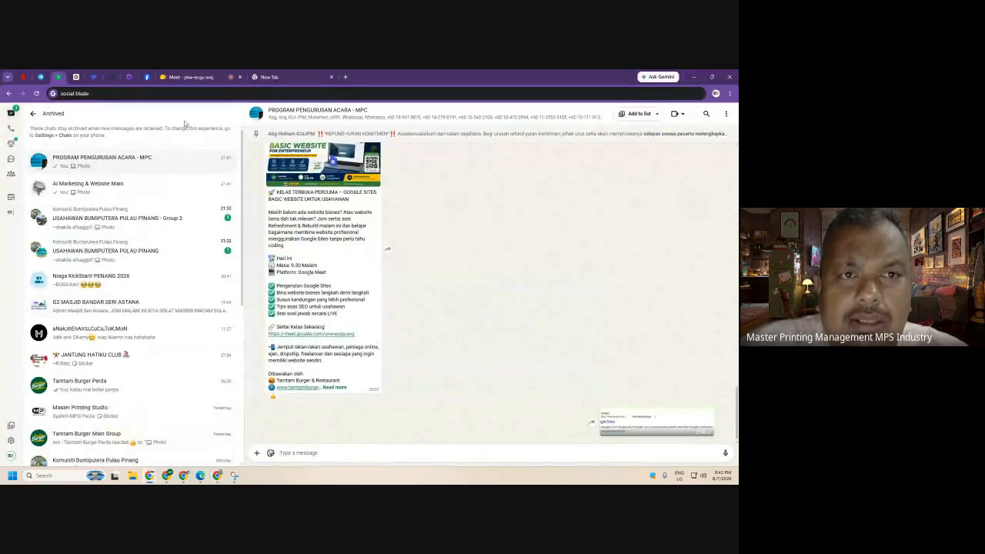
click(191, 77)
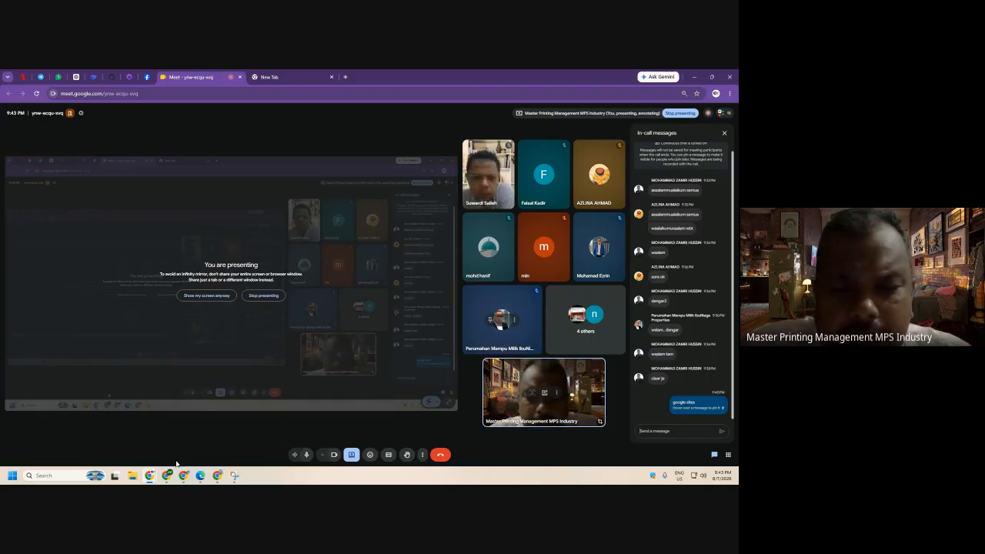
click(218, 475)
click(429, 334)
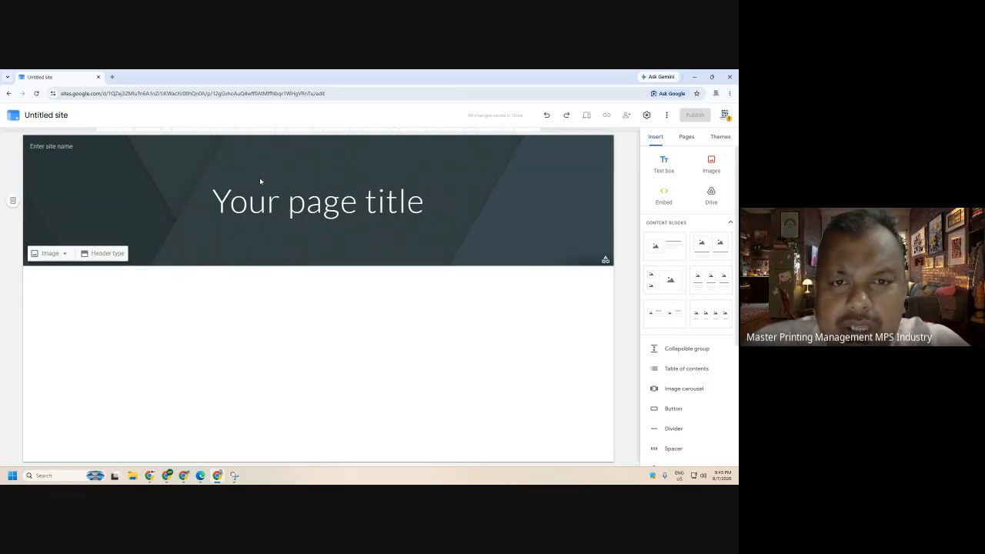
- Try the Cover, Large banner, Banner and Title only header types
click(105, 258)
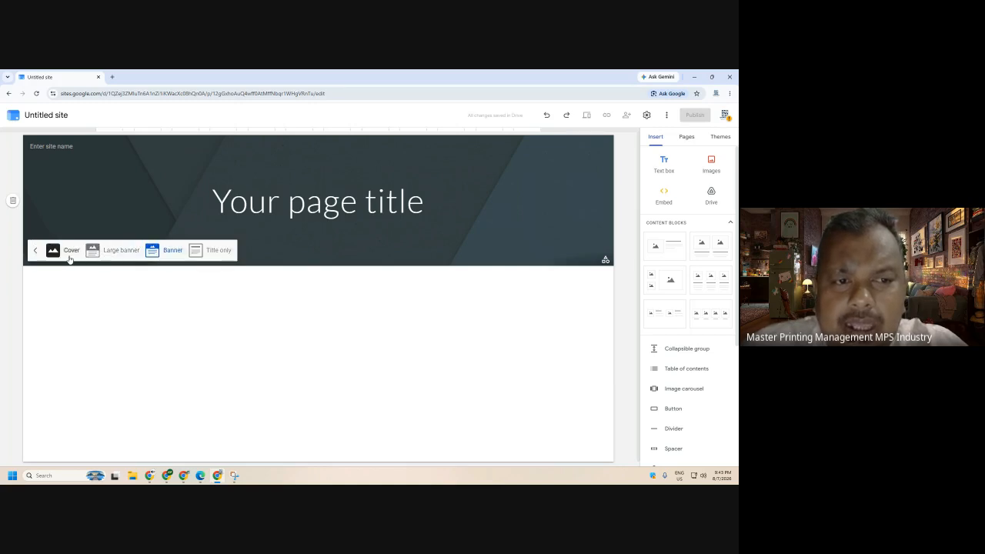
click(70, 259)
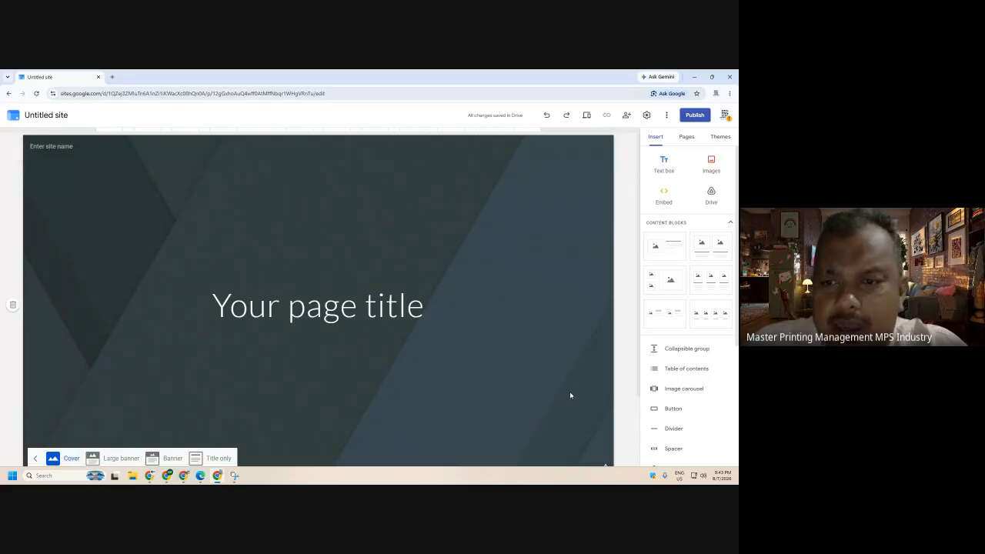
scroll(561, 287, down, 1)
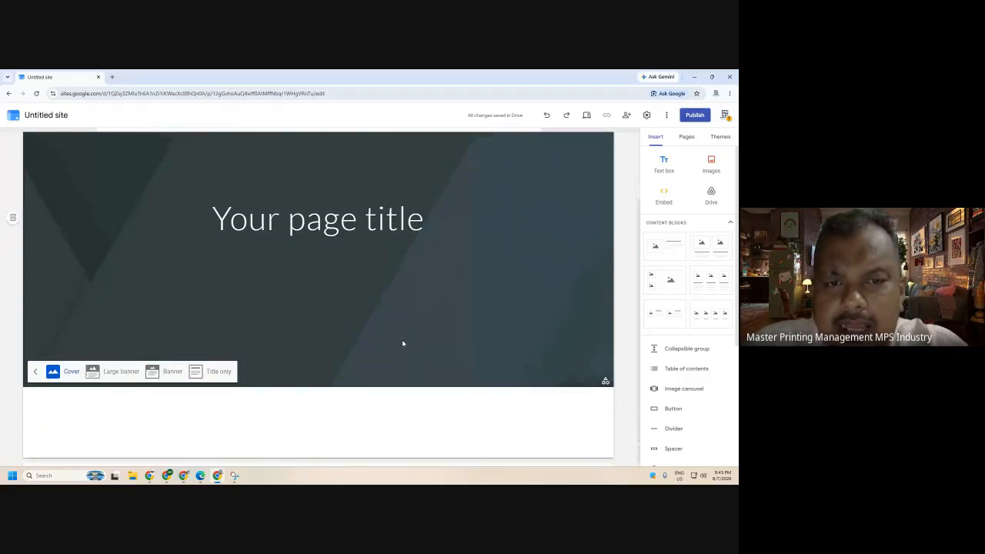
click(108, 374)
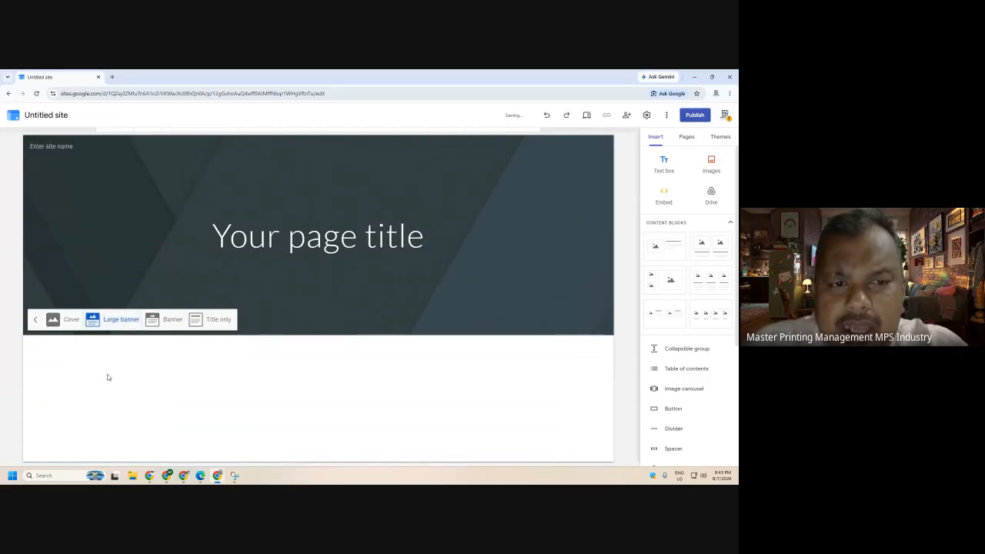
click(179, 321)
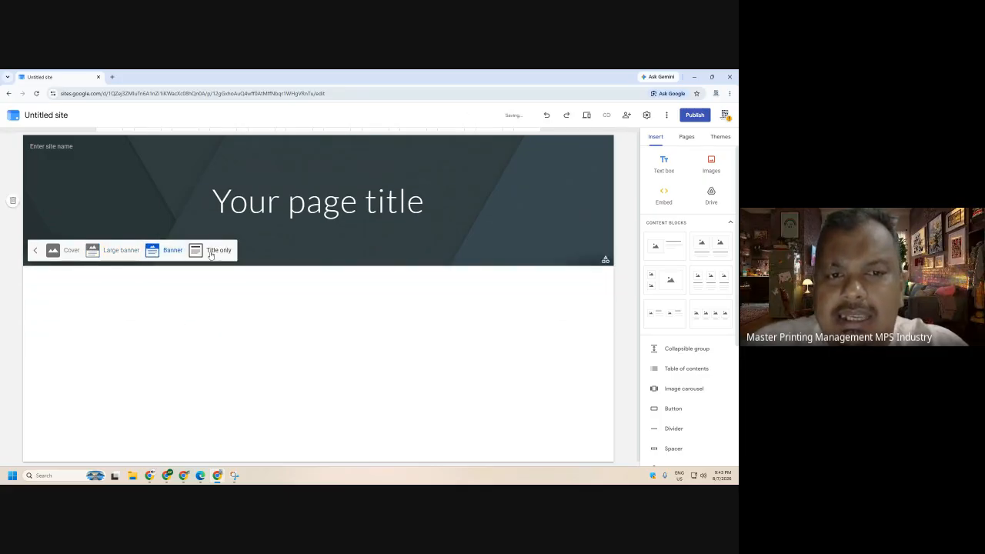
click(214, 251)
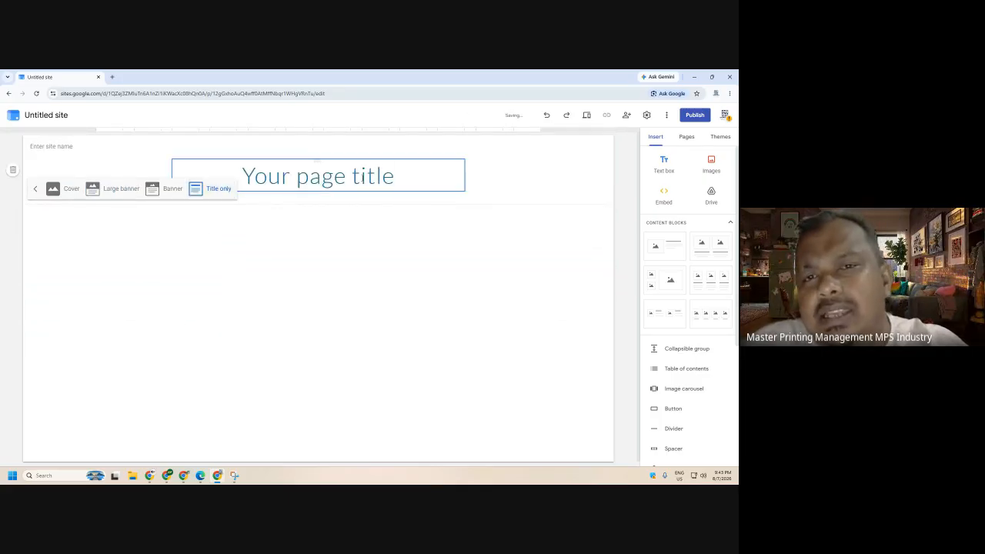
click(58, 190)
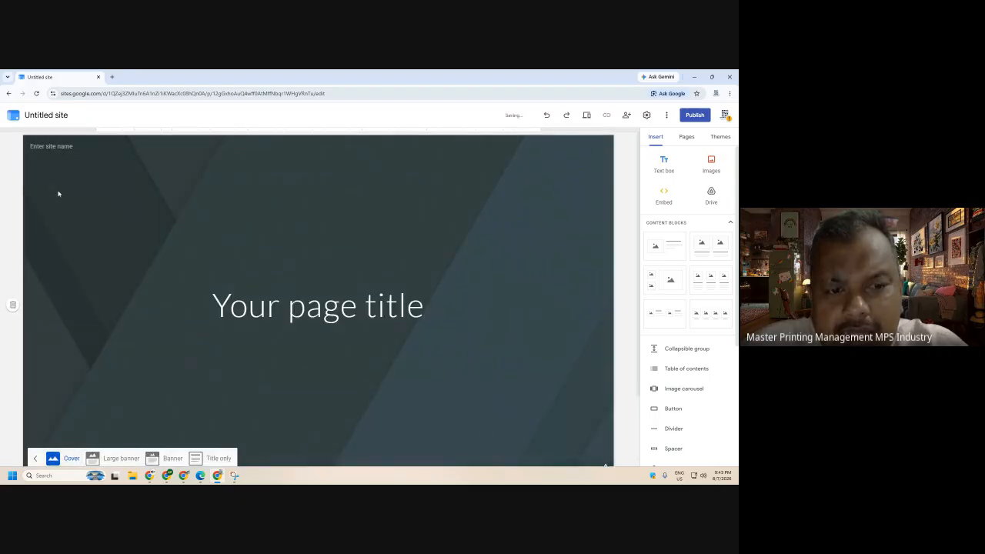
- Cycle through the header types again and settle on Cover
click(121, 458)
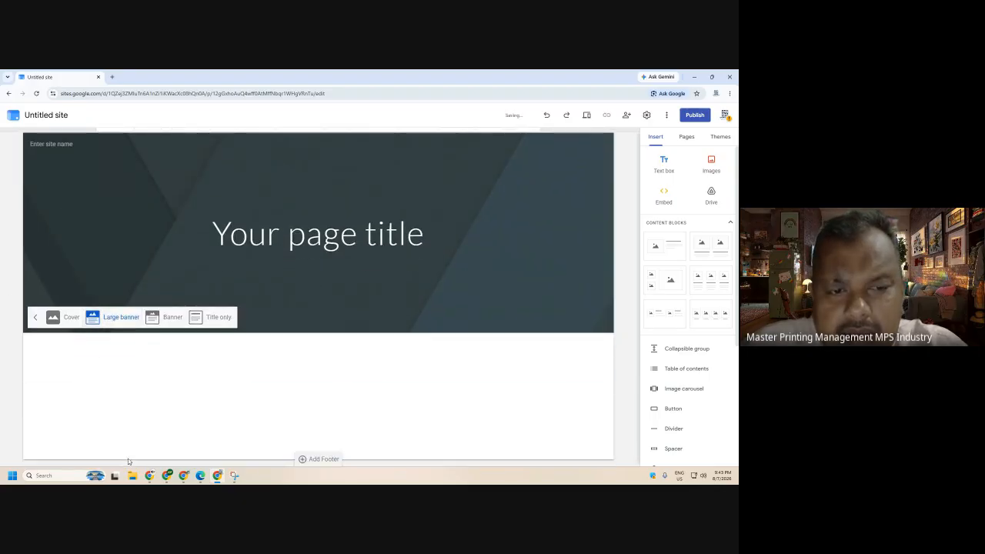
click(172, 318)
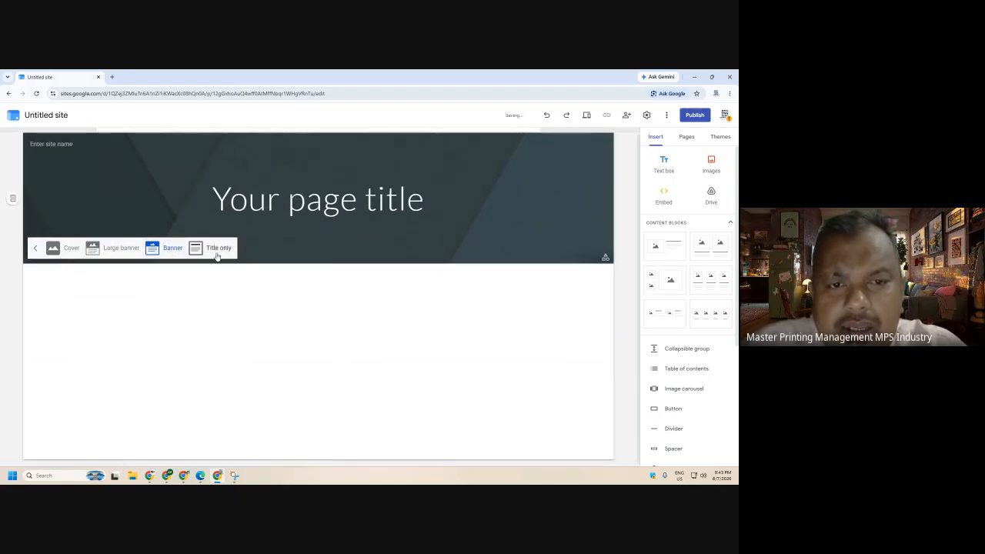
click(213, 247)
click(36, 187)
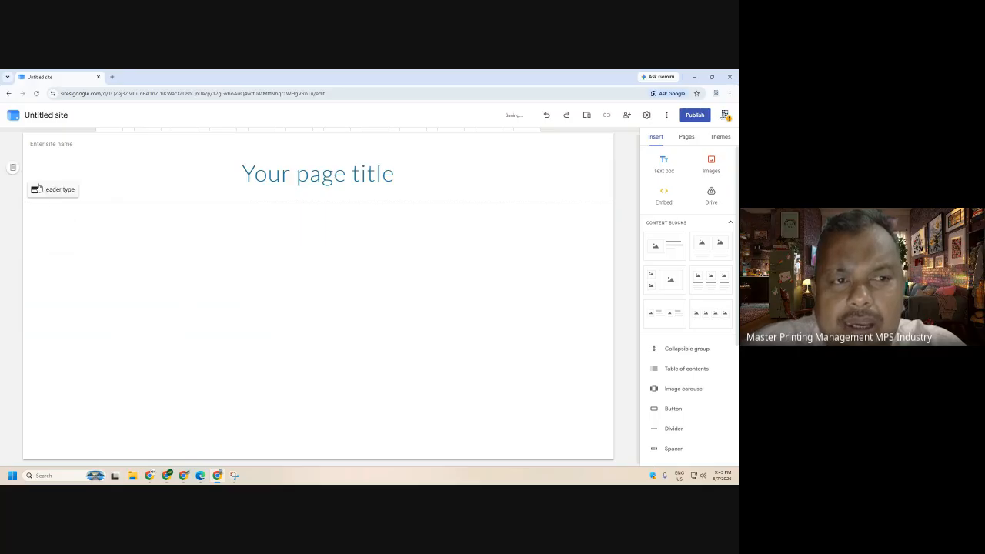
click(44, 192)
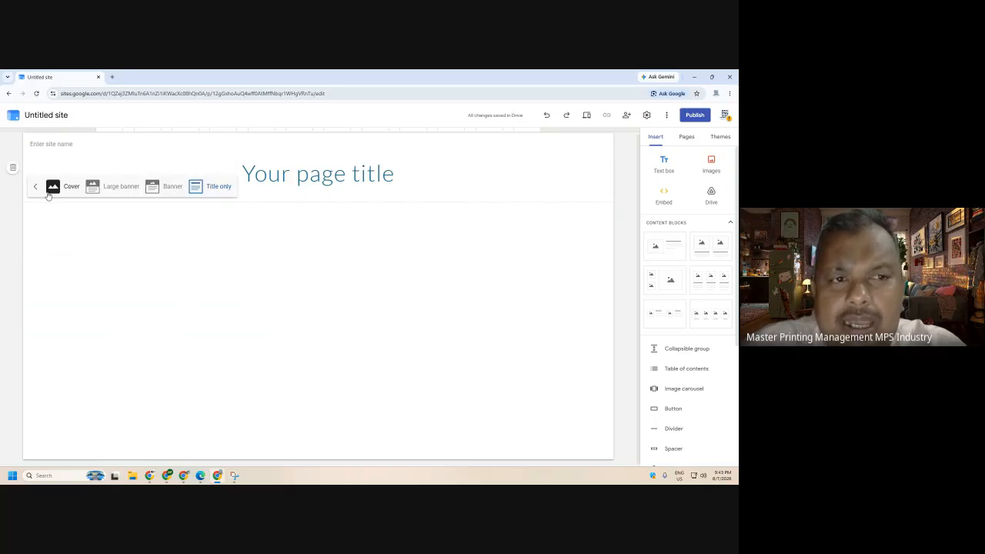
click(62, 189)
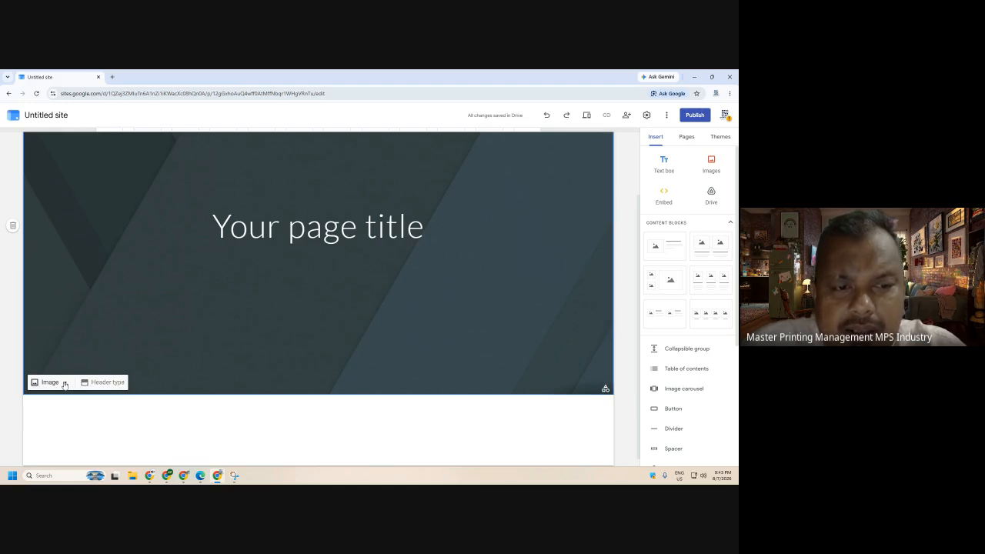
click(65, 385)
click(55, 409)
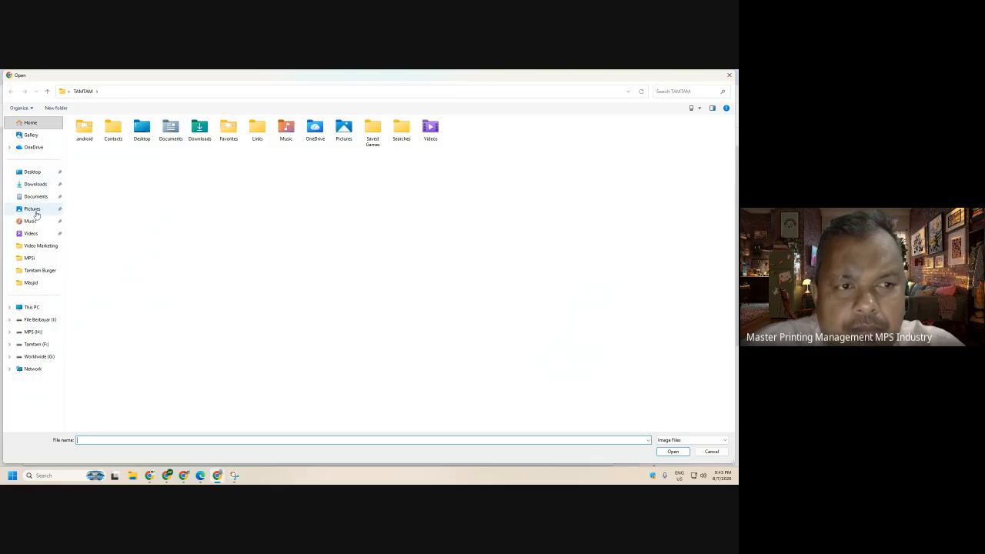
click(42, 259)
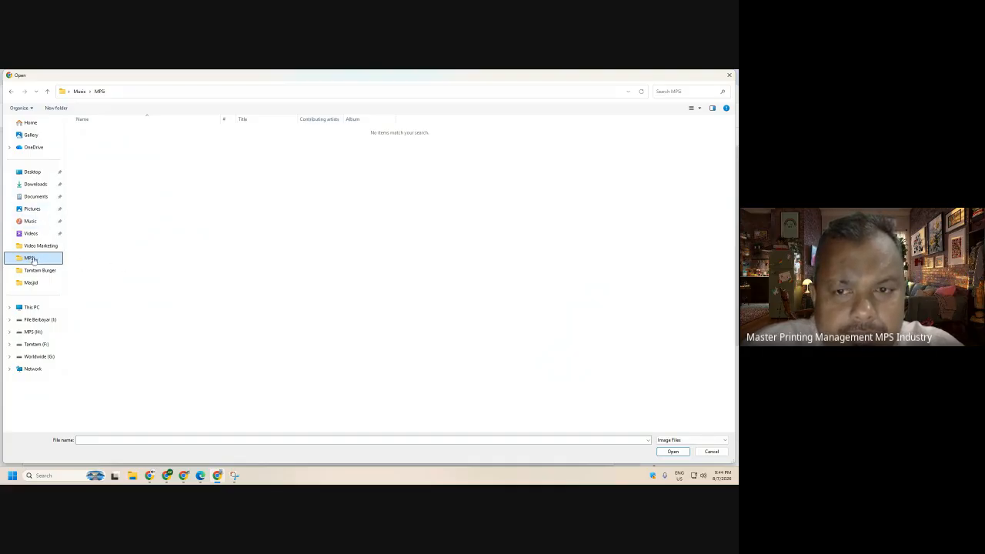
click(712, 452)
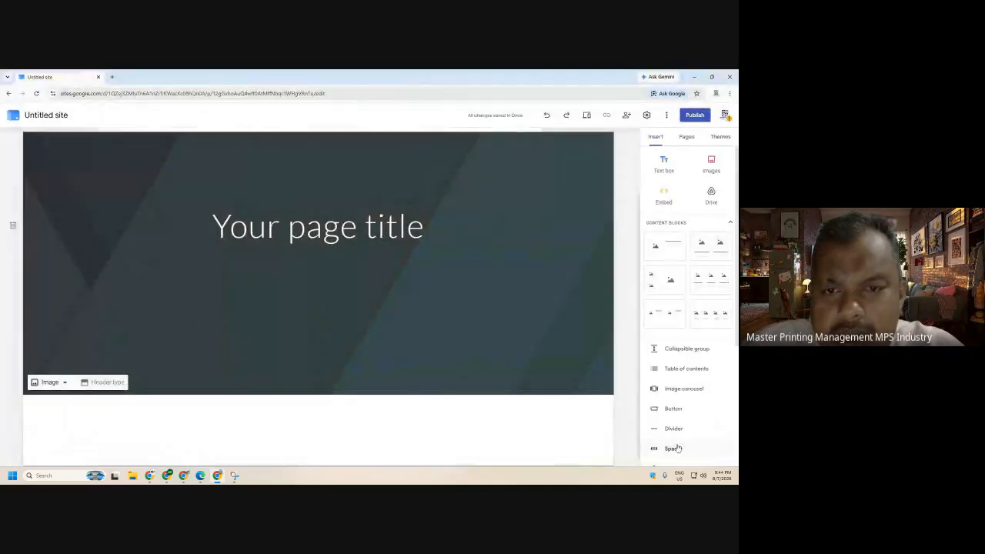
click(42, 382)
click(57, 412)
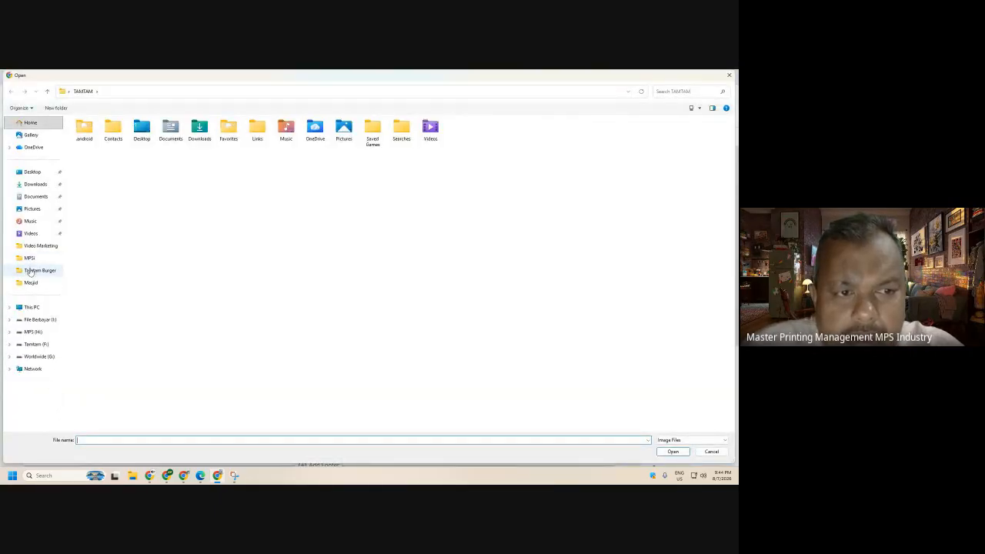
click(32, 272)
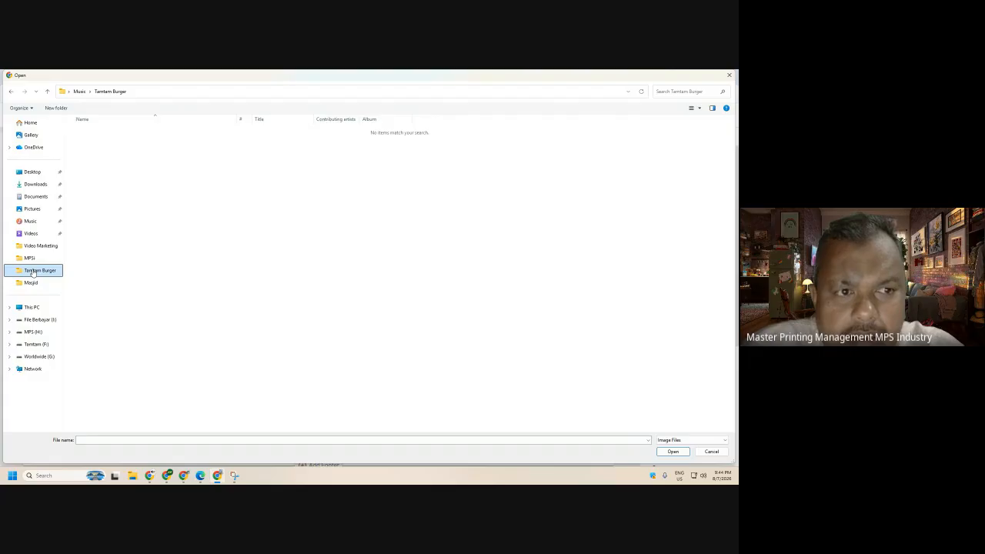
click(34, 208)
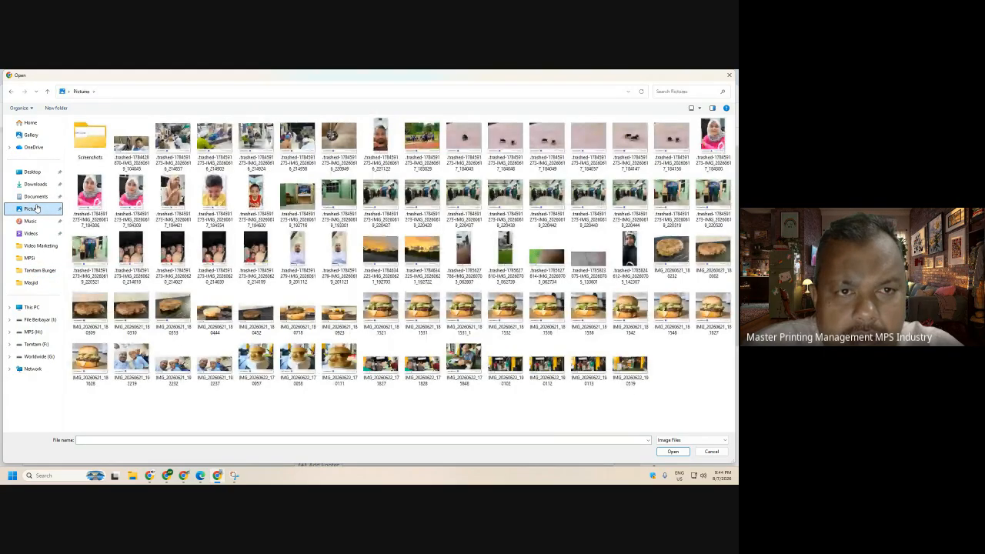
click(36, 197)
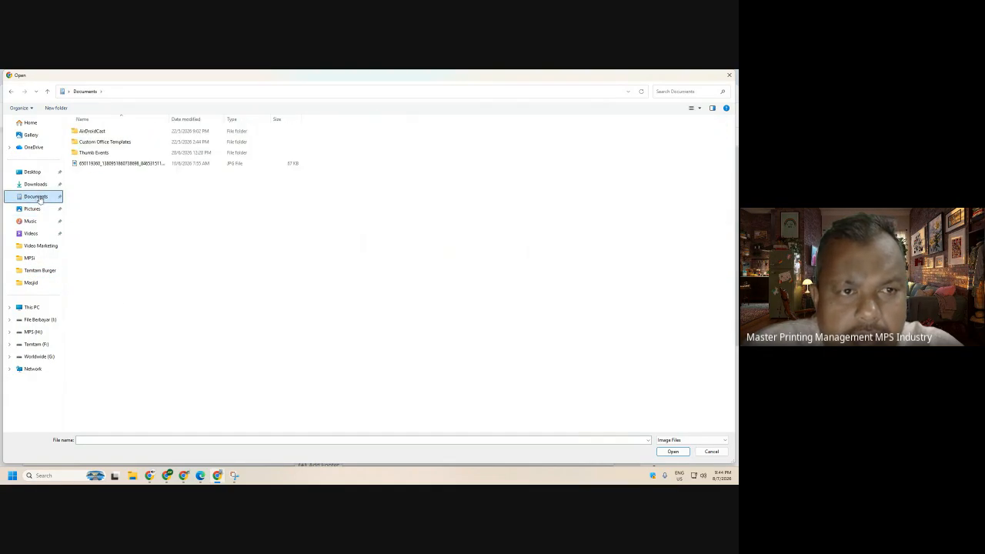
click(711, 451)
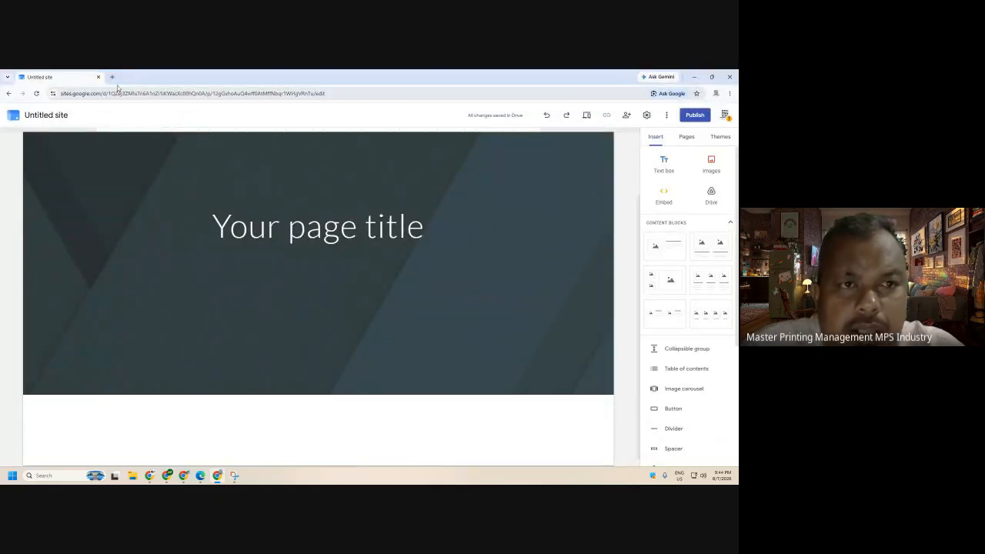
- Open the Tamtam Burger & Restaurant cover banner on Facebook and save it as an image
mouse_move(150, 475)
click(103, 441)
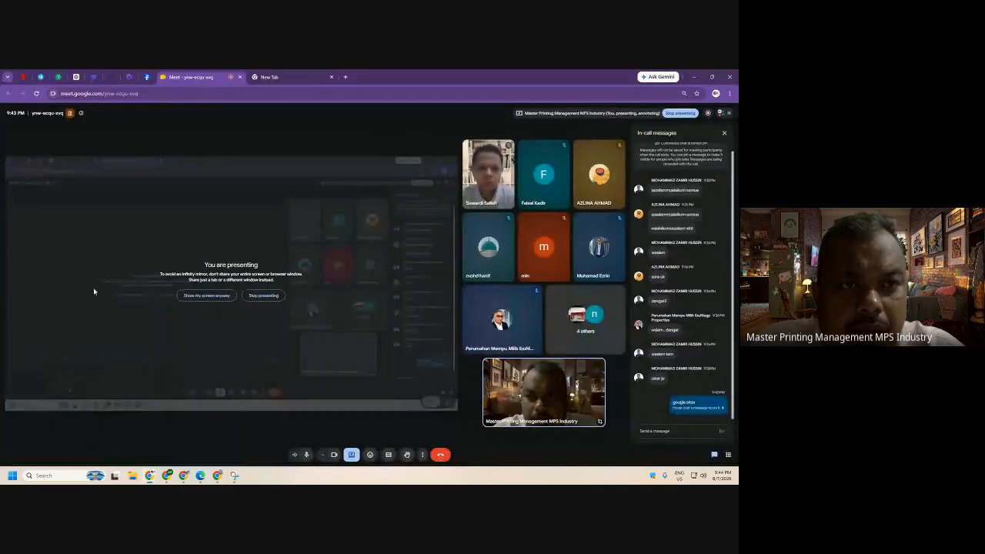
click(147, 77)
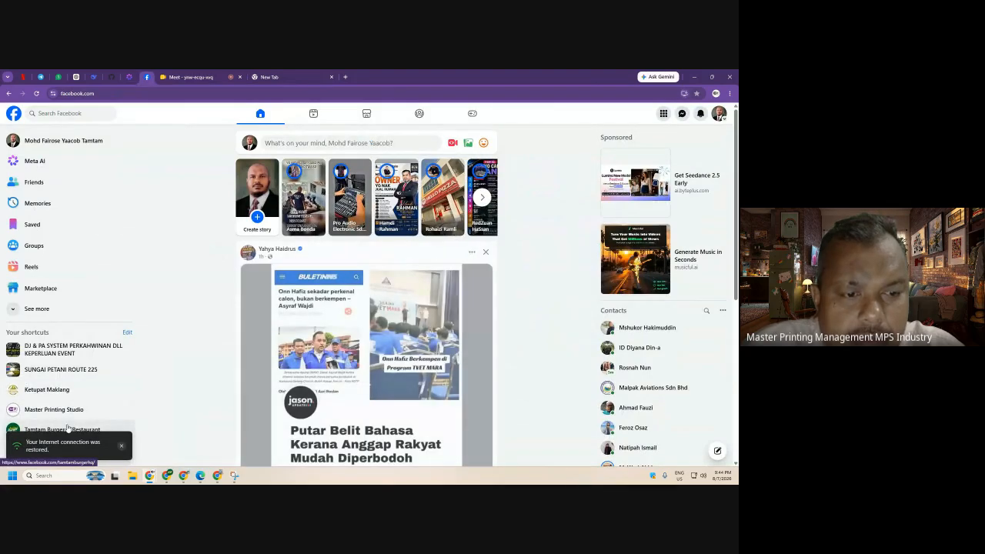
click(120, 446)
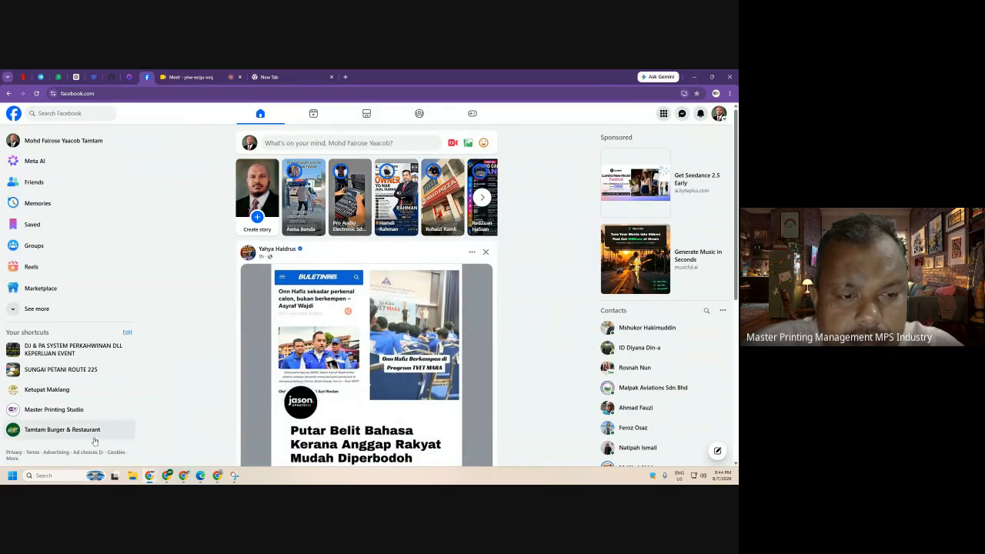
click(93, 435)
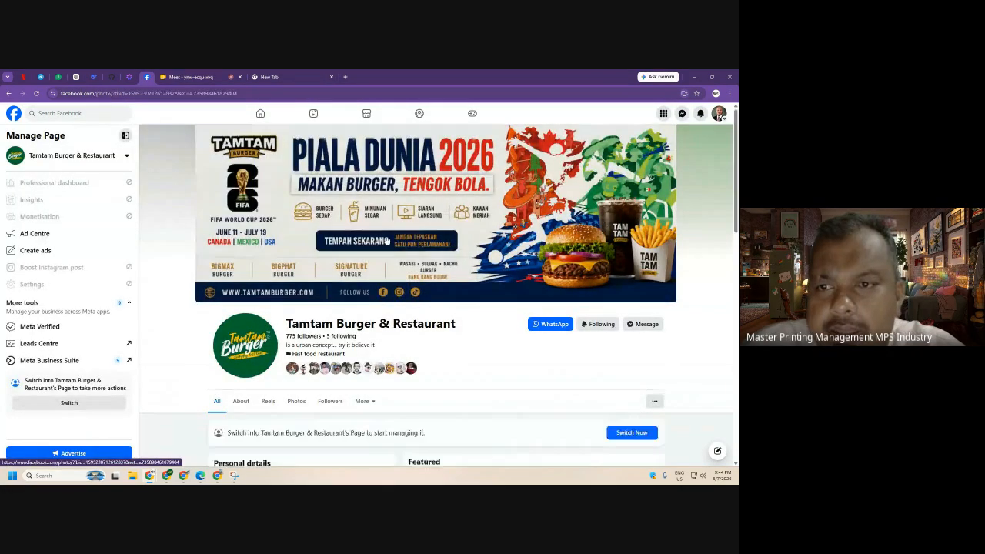
click(384, 218)
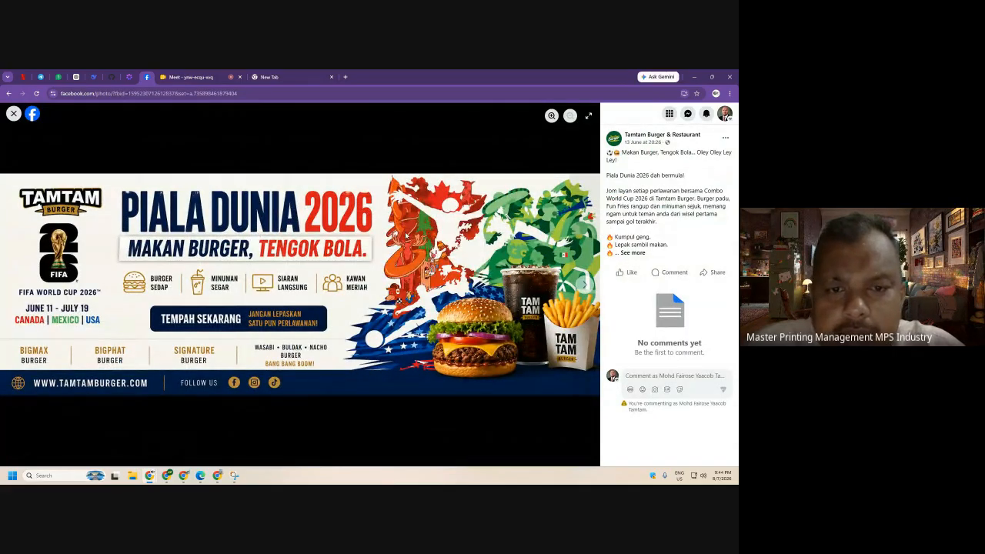
key(ctrl+s)
key(Return)
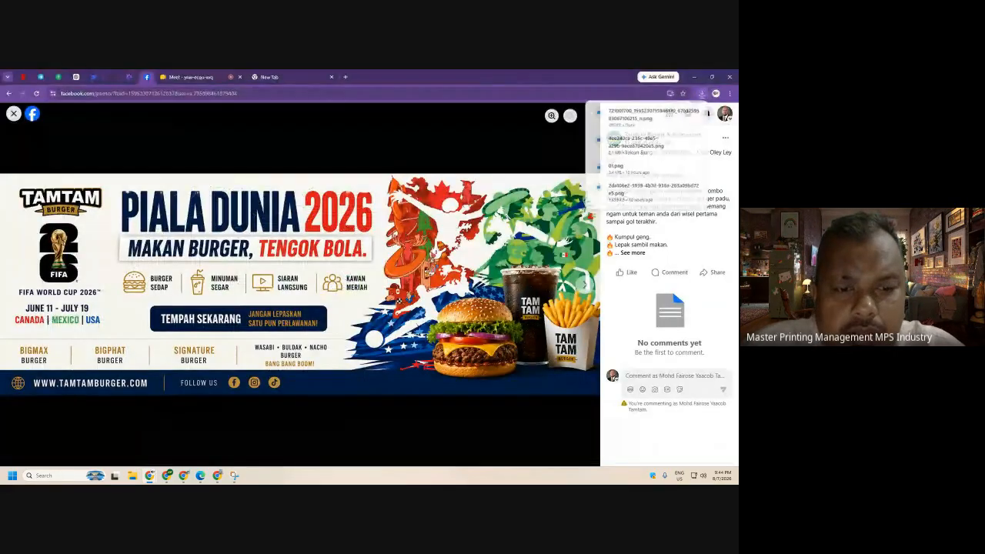
- Upload the 01 banner image from Downloads as the cover header background
click(217, 476)
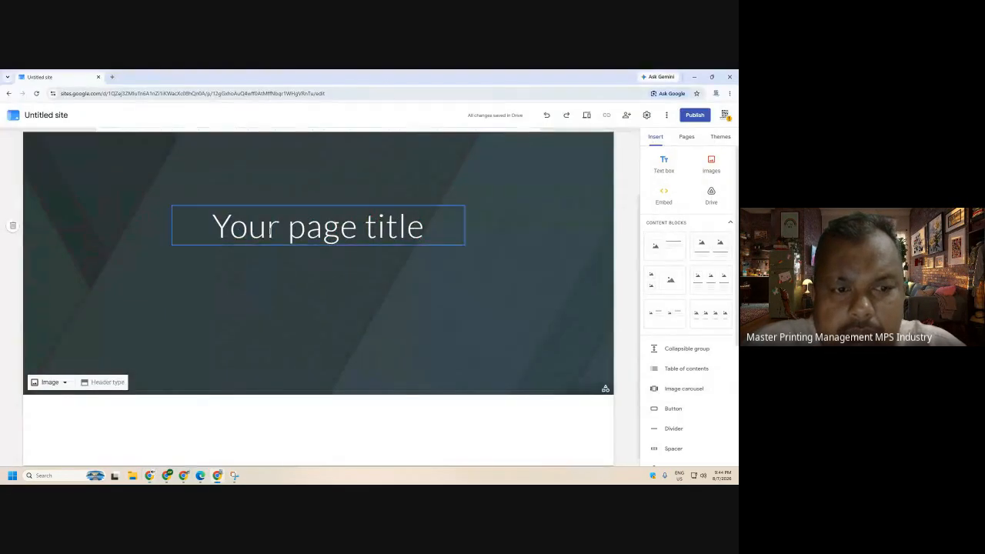
click(64, 383)
click(53, 405)
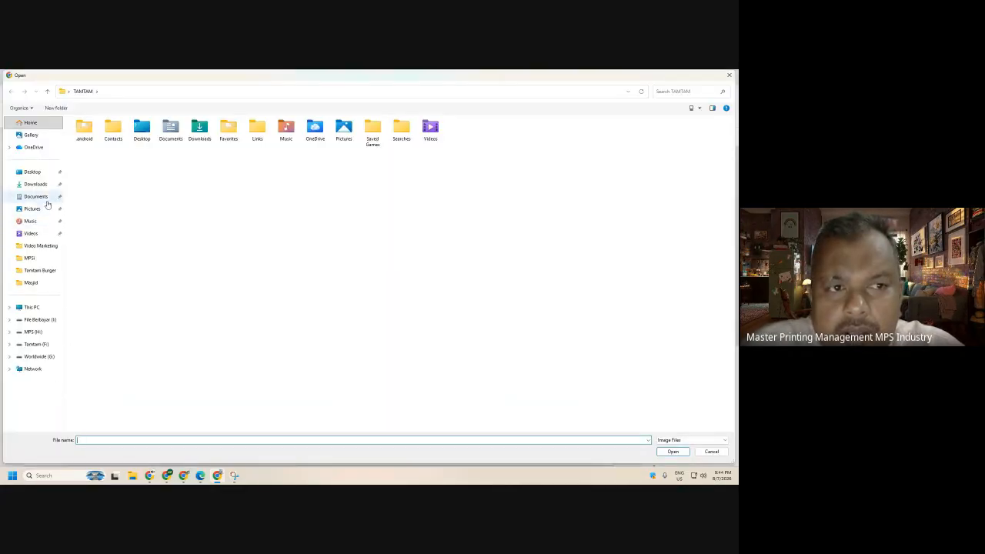
click(35, 184)
click(115, 192)
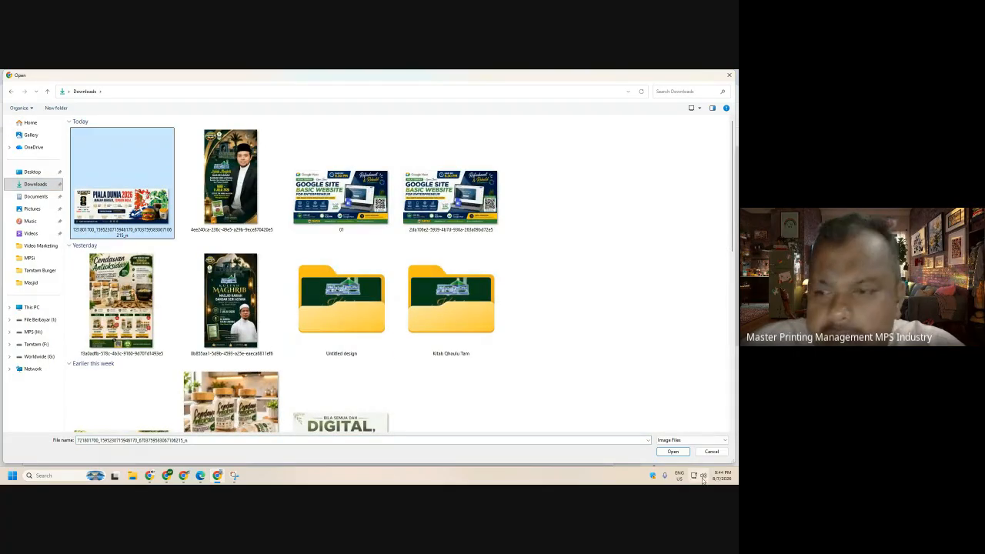
click(340, 192)
click(450, 188)
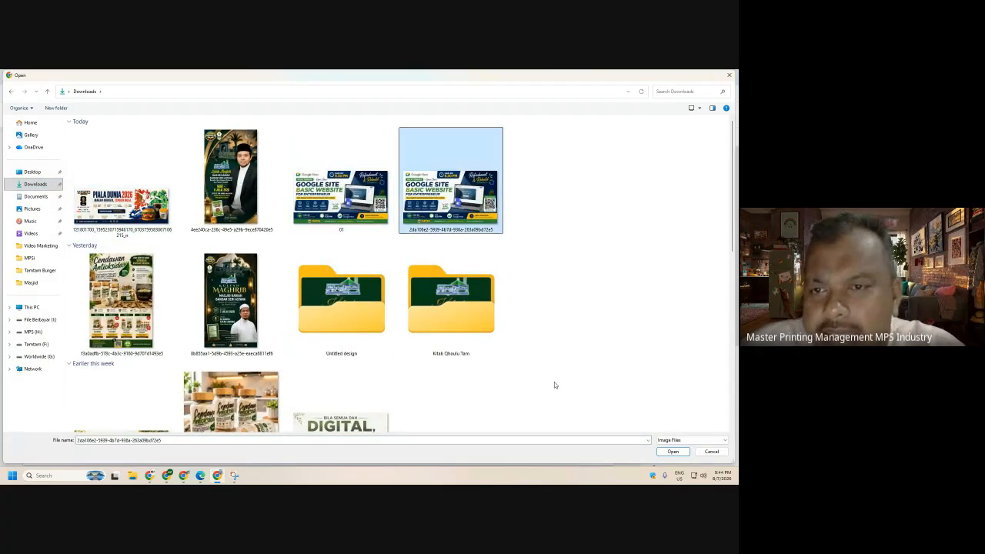
key(Left)
click(672, 452)
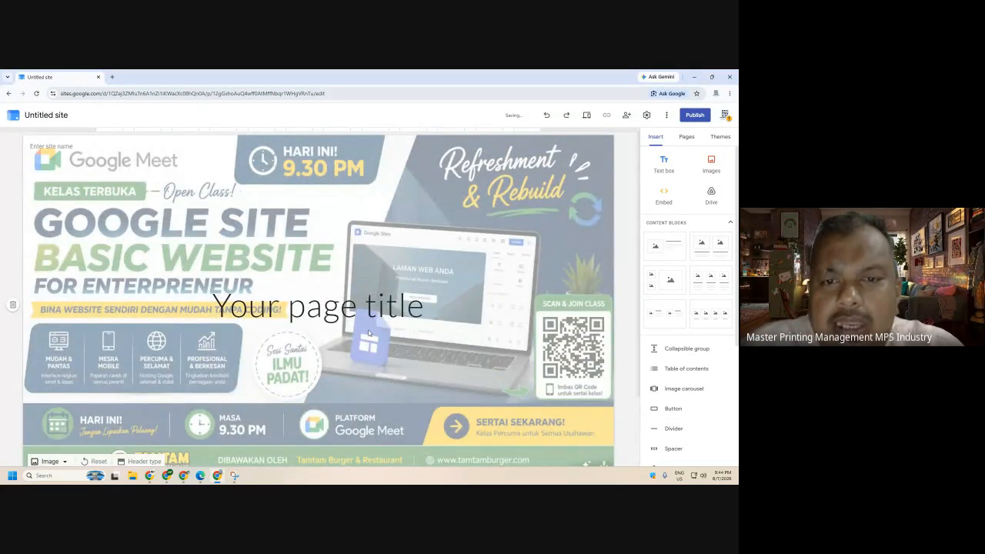
scroll(365, 332, down, 2)
scroll(381, 335, up, 2)
scroll(179, 440, down, 1)
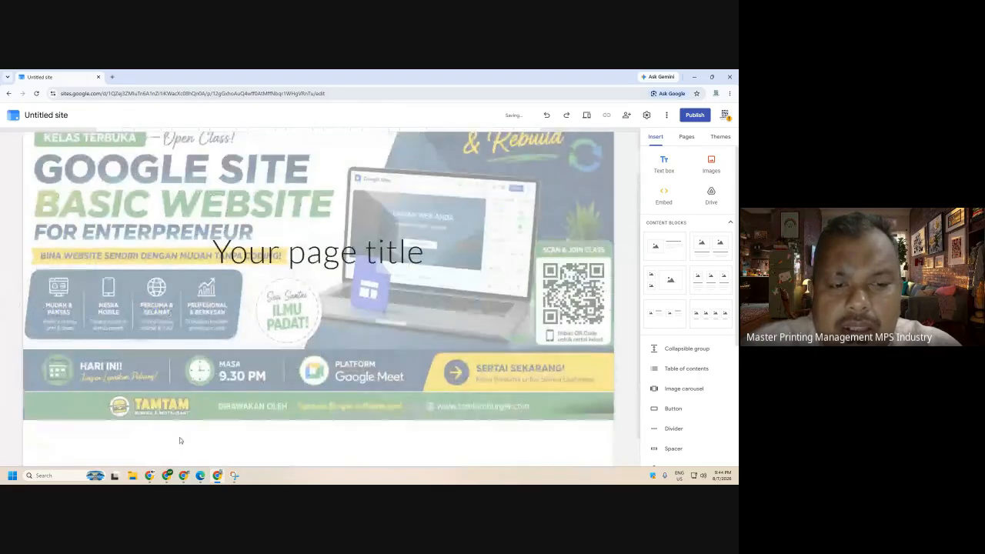
mouse_move(166, 382)
click(135, 382)
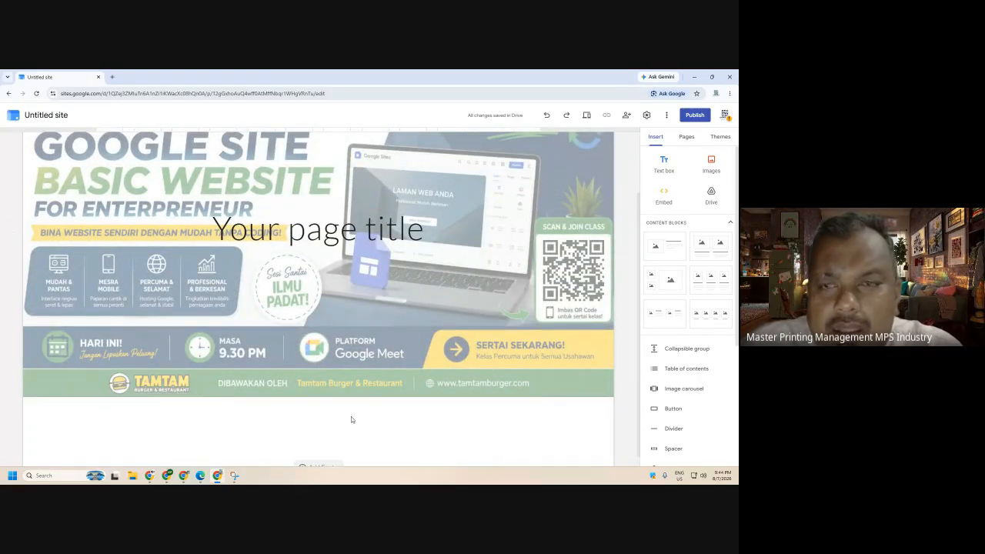
click(585, 116)
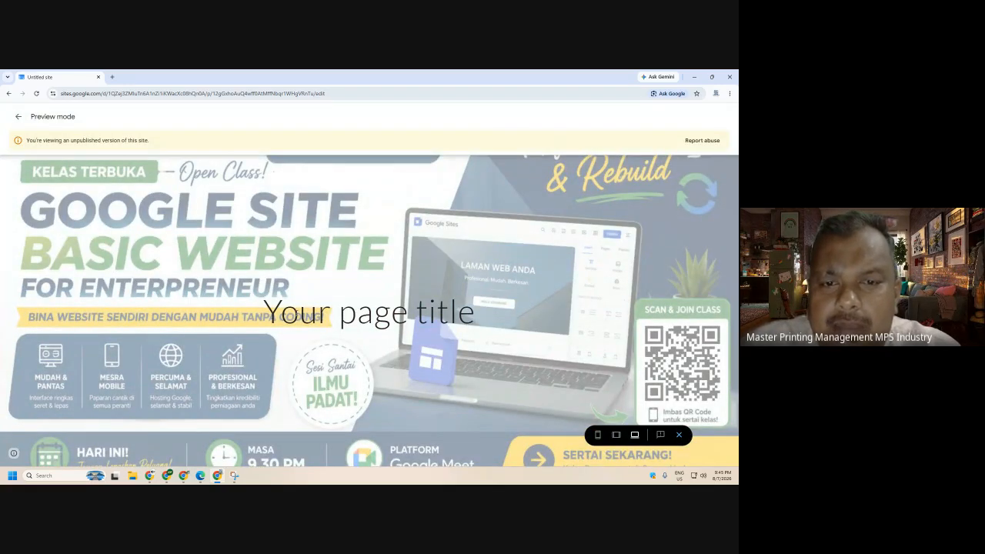
drag(263, 312, 581, 394)
click(679, 435)
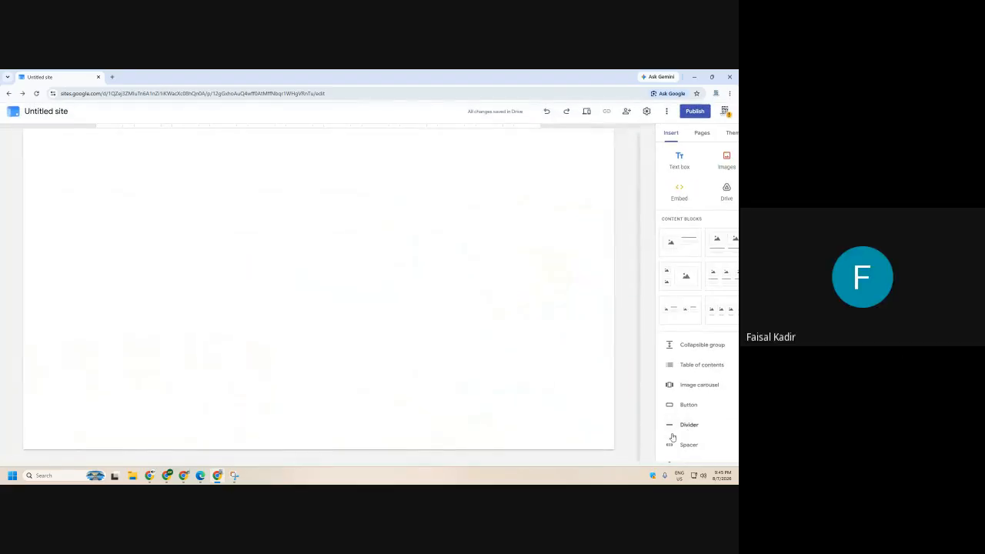
- Change the page title to 'WELCOME' and preview the page
click(347, 314)
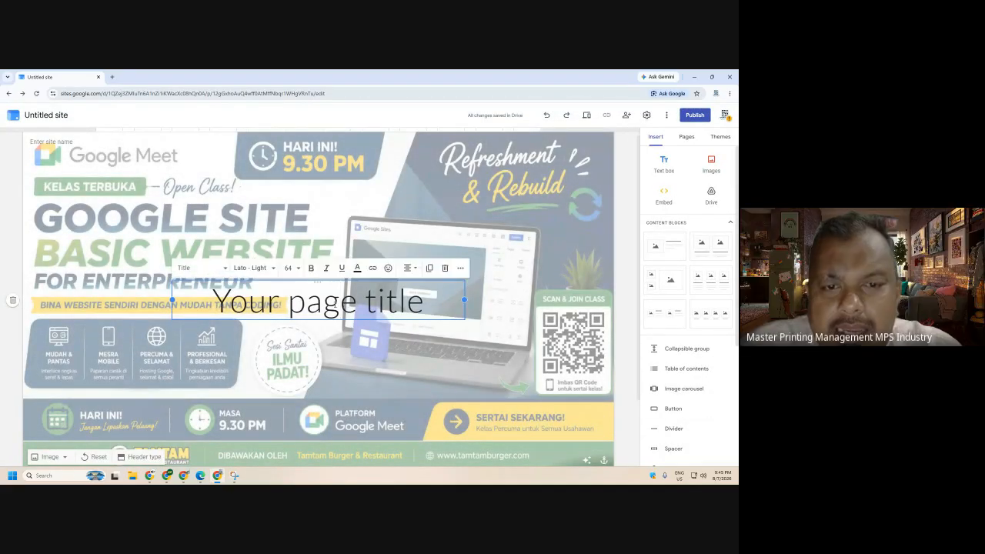
text(HOME PAGE)
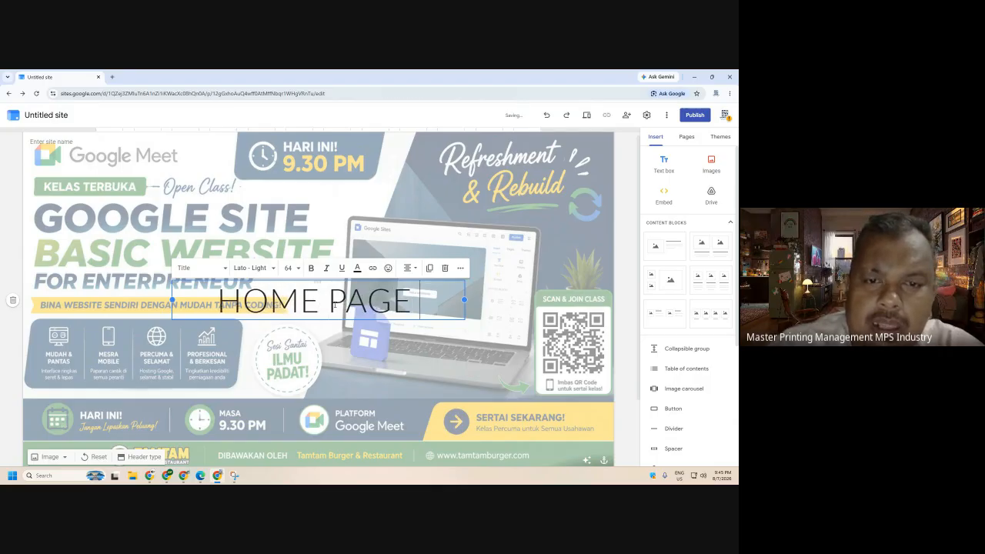
key(ctrl+a)
text(WELCIM)
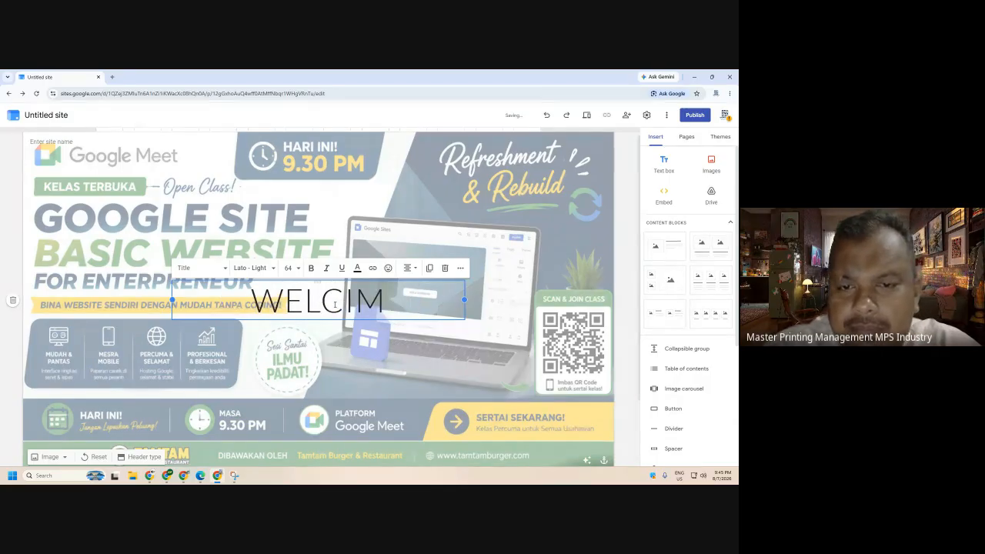
key(BackSpace)
key(BackSpace)
text(OME)
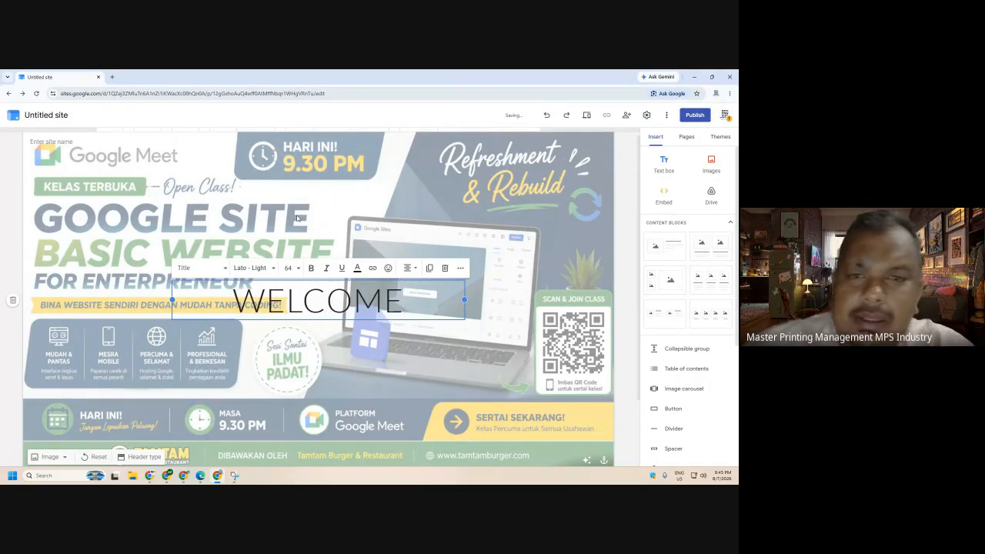
click(380, 206)
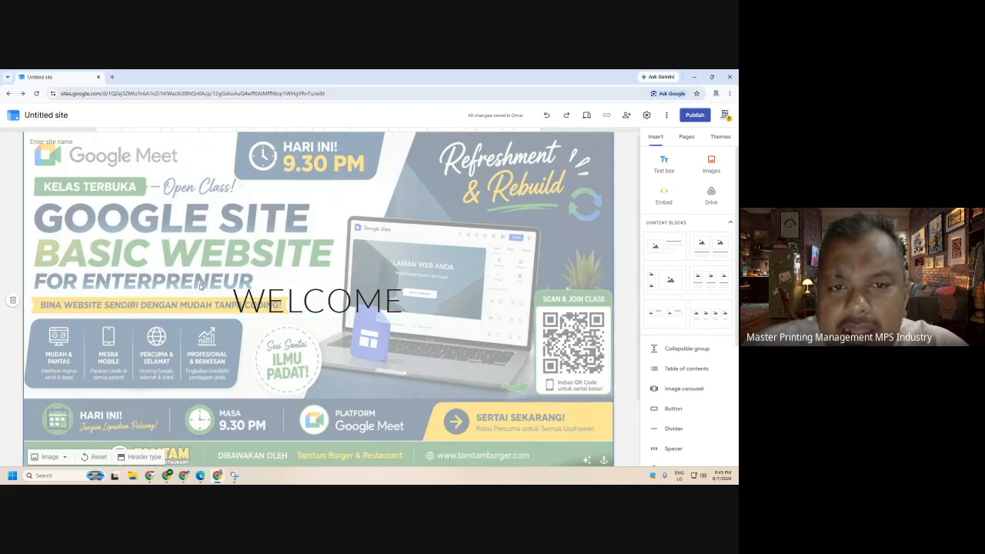
click(585, 116)
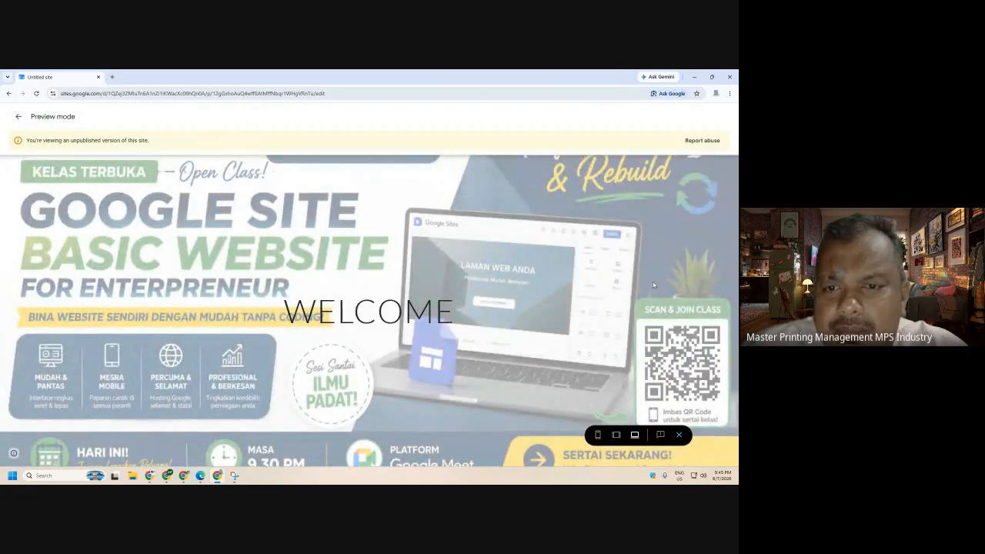
drag(283, 312, 472, 316)
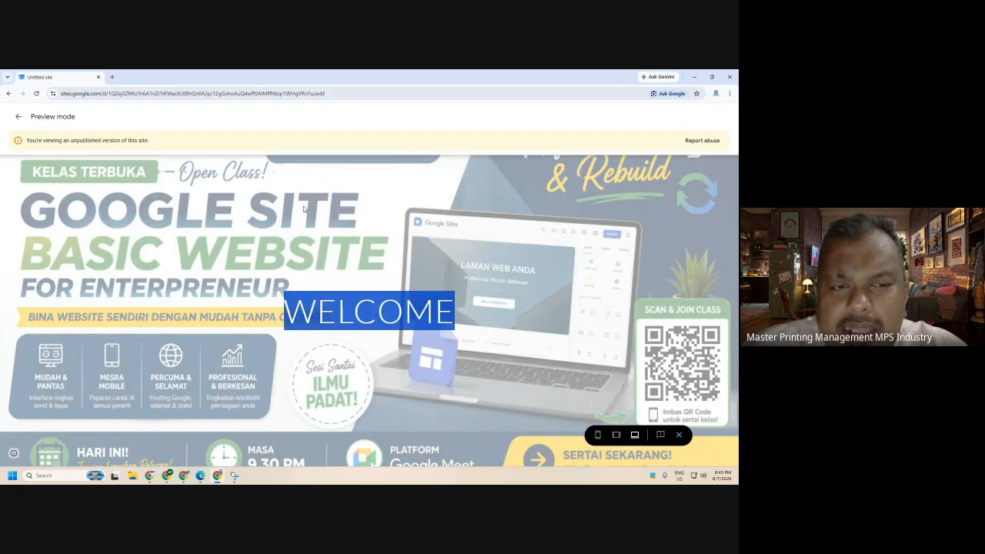
click(679, 435)
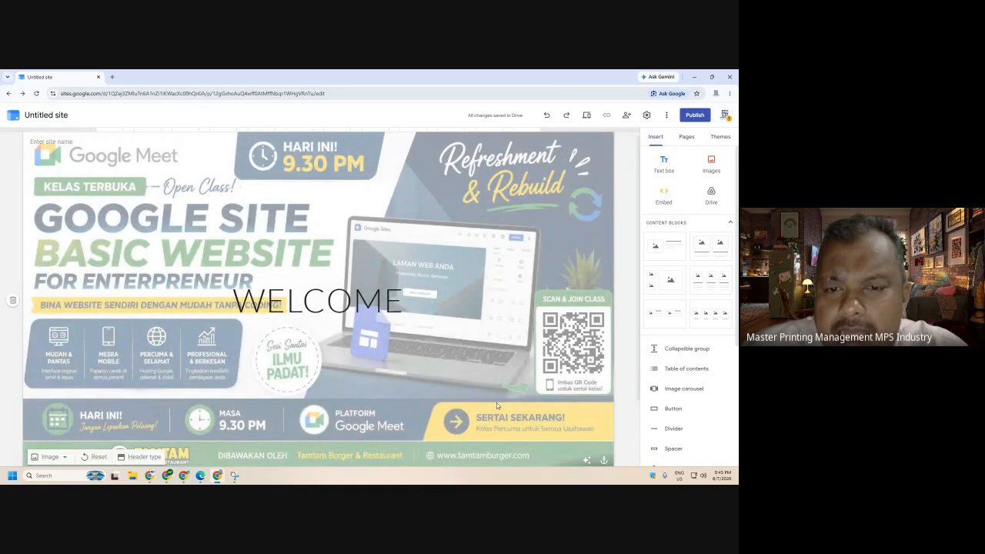
scroll(586, 463, down, 1)
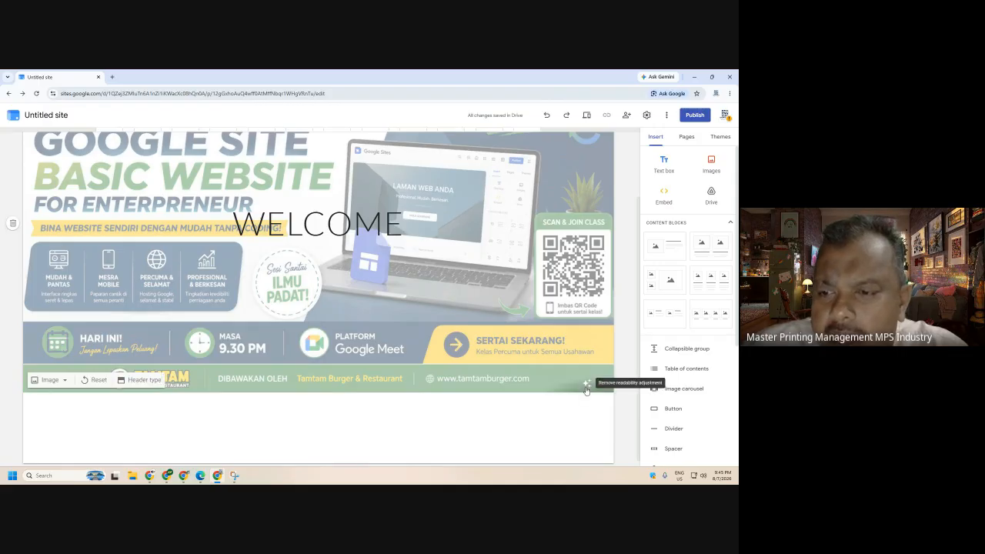
- Remove the banner's readability fade, delete the WELCOME title, and preview the result
click(586, 383)
click(377, 222)
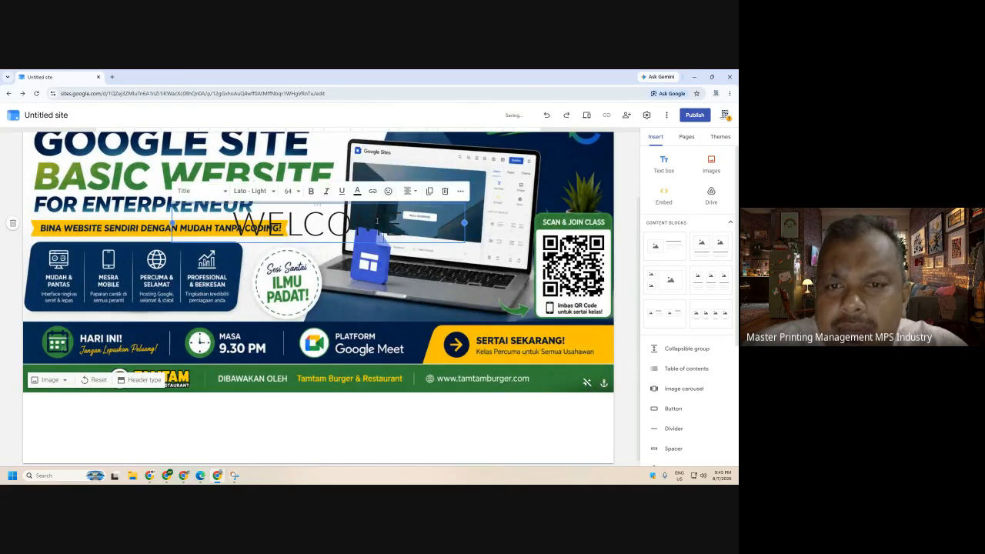
click(444, 192)
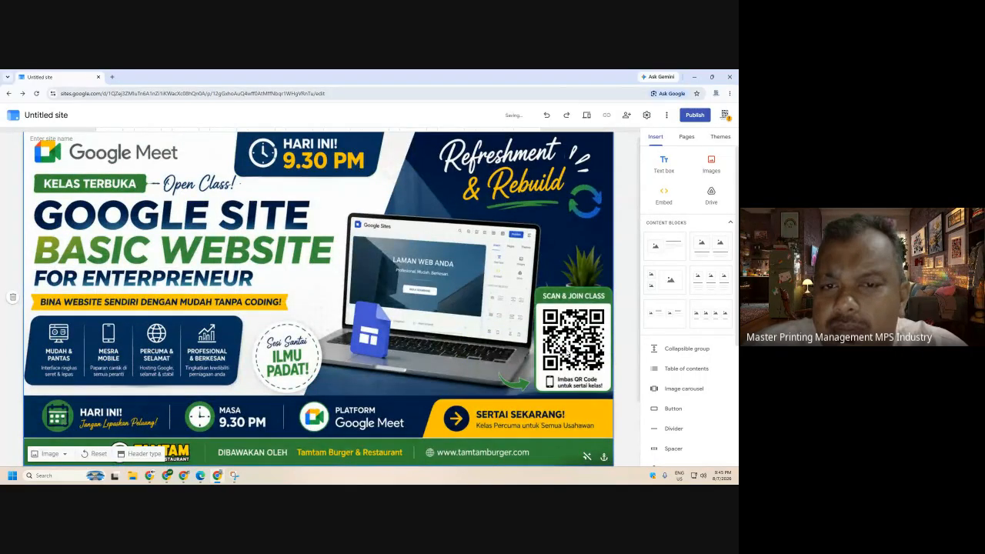
click(586, 115)
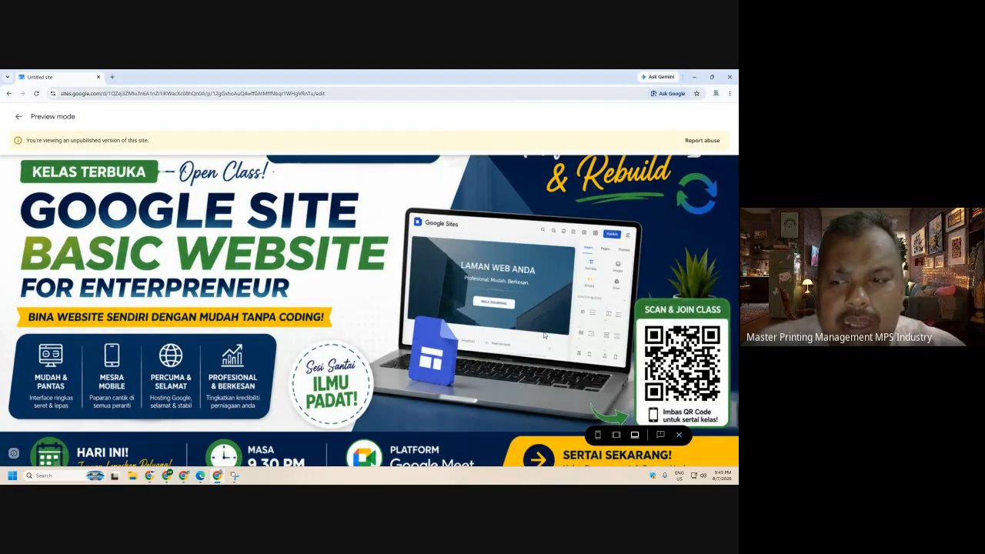
click(678, 435)
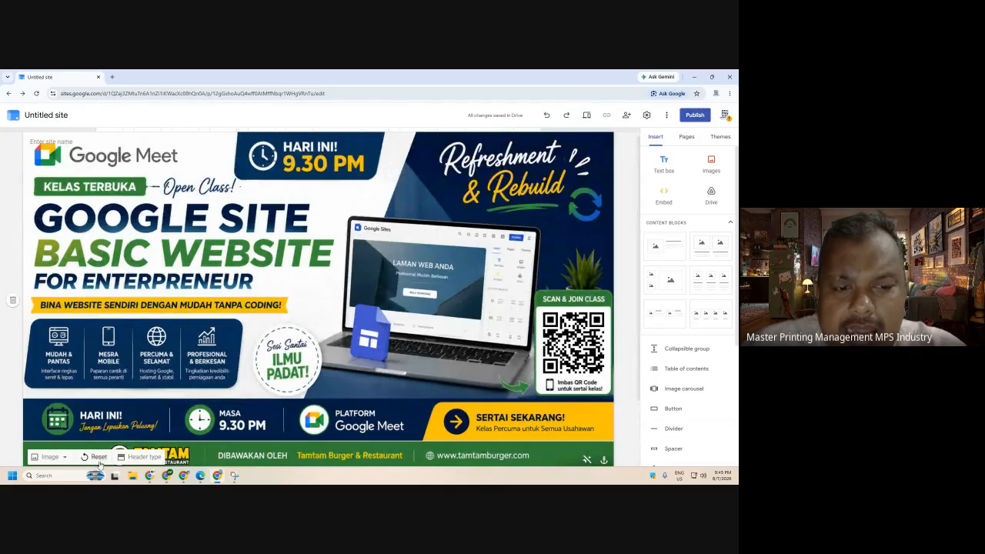
- Try the Large banner, Banner, Title only and Cover header layouts
click(137, 458)
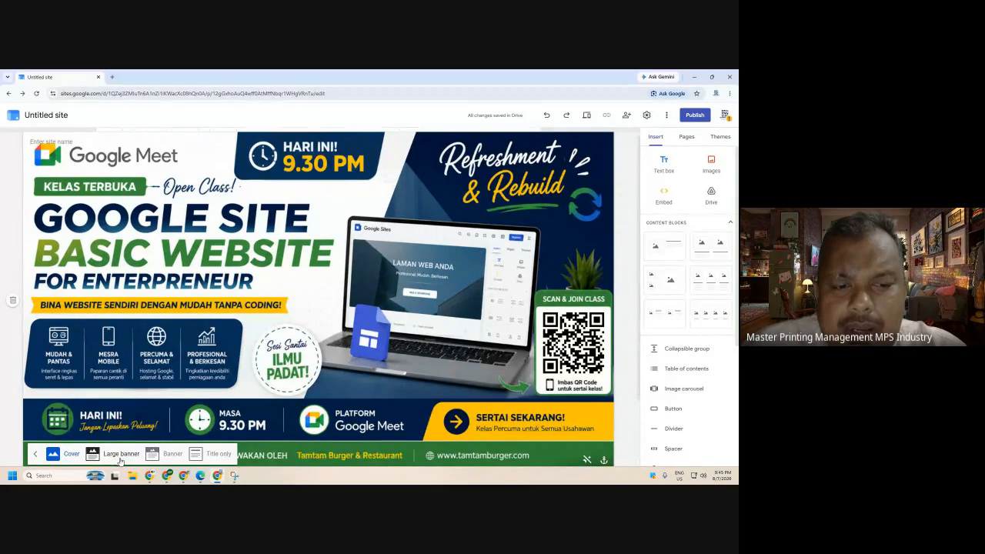
click(121, 454)
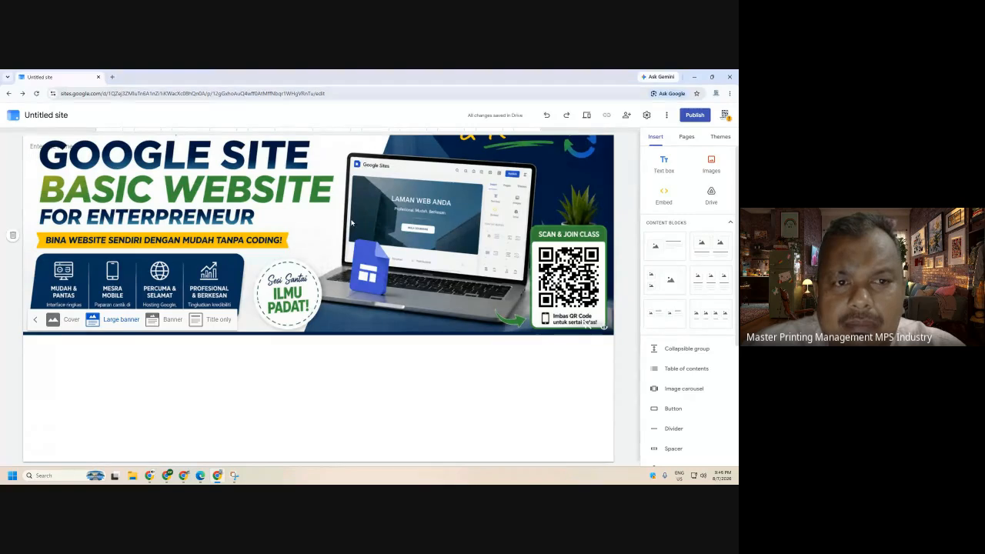
click(165, 322)
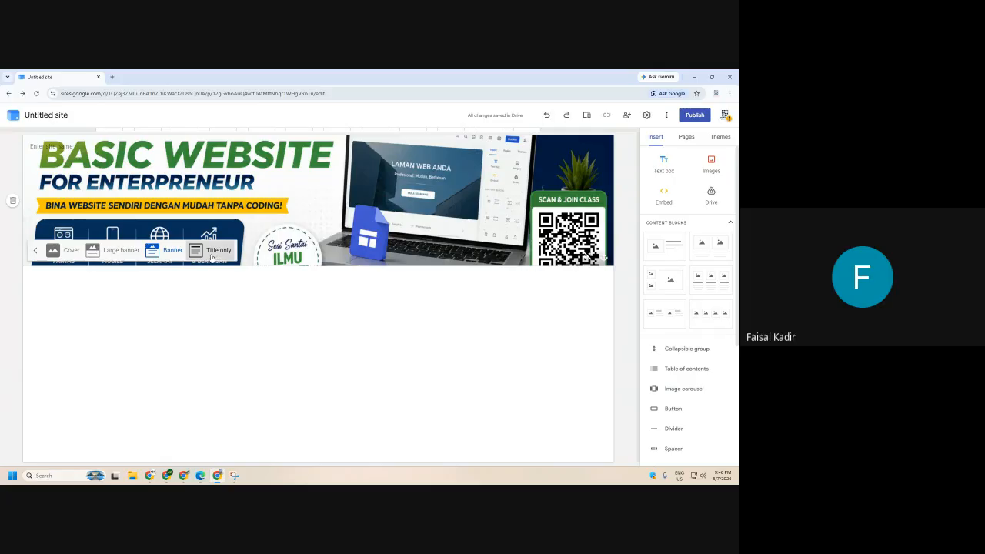
click(113, 251)
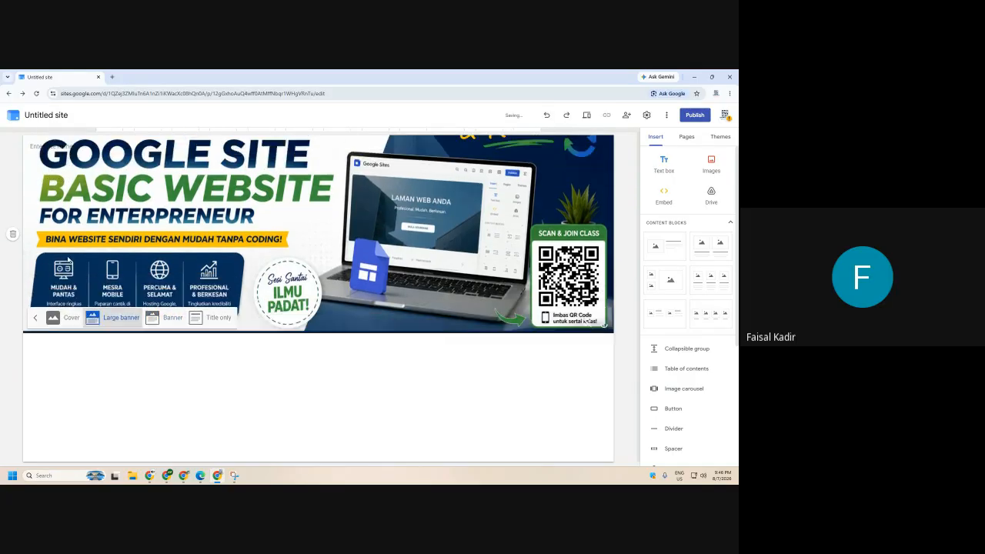
click(35, 324)
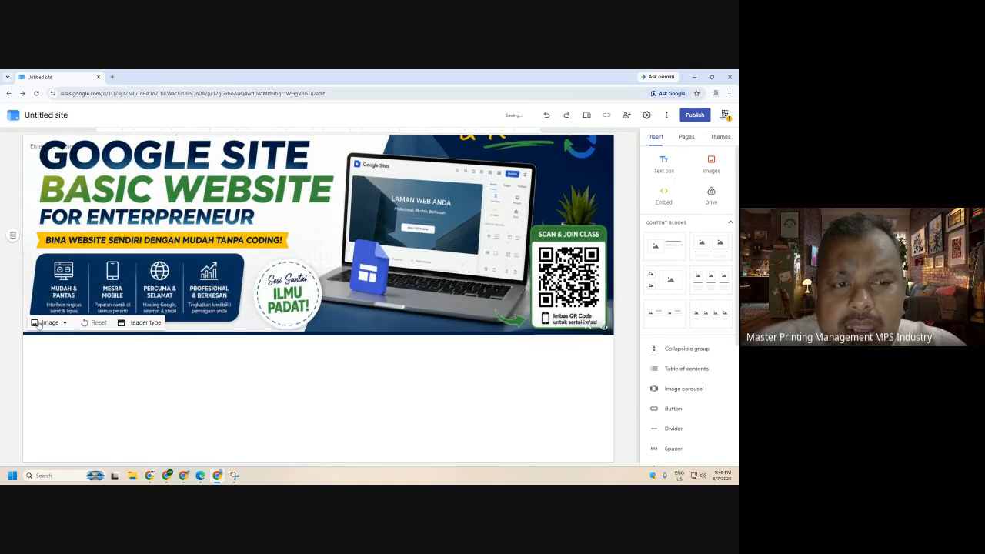
click(142, 323)
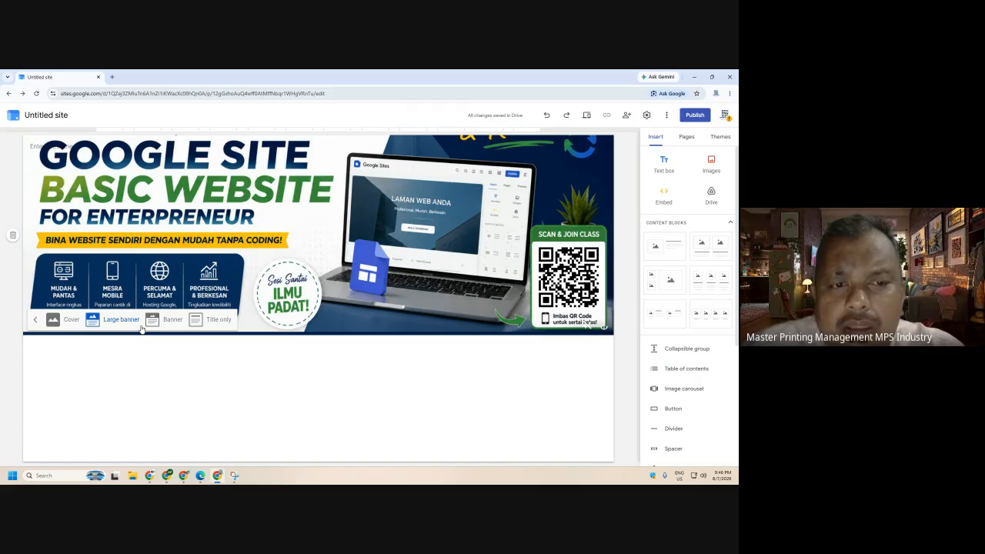
click(36, 320)
click(142, 327)
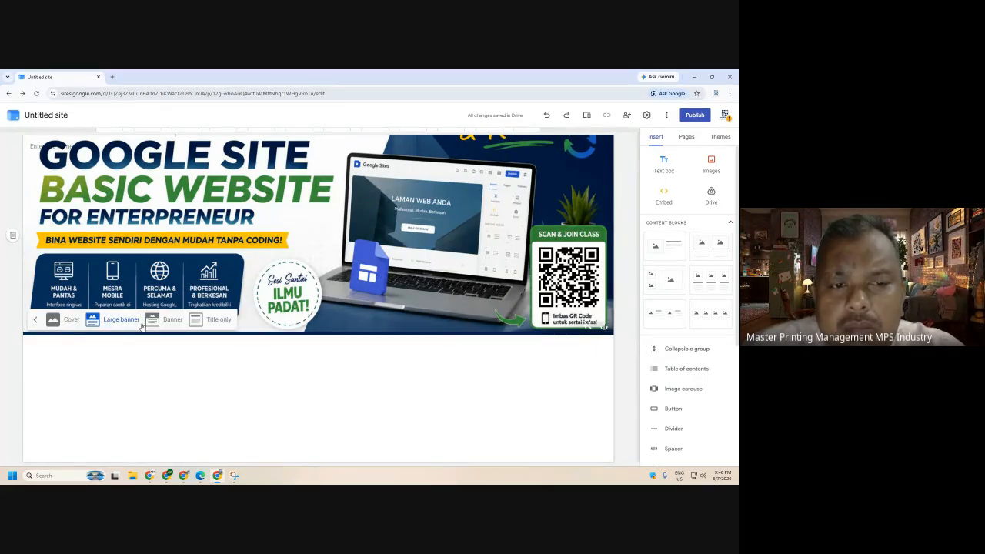
click(172, 319)
click(215, 251)
click(65, 189)
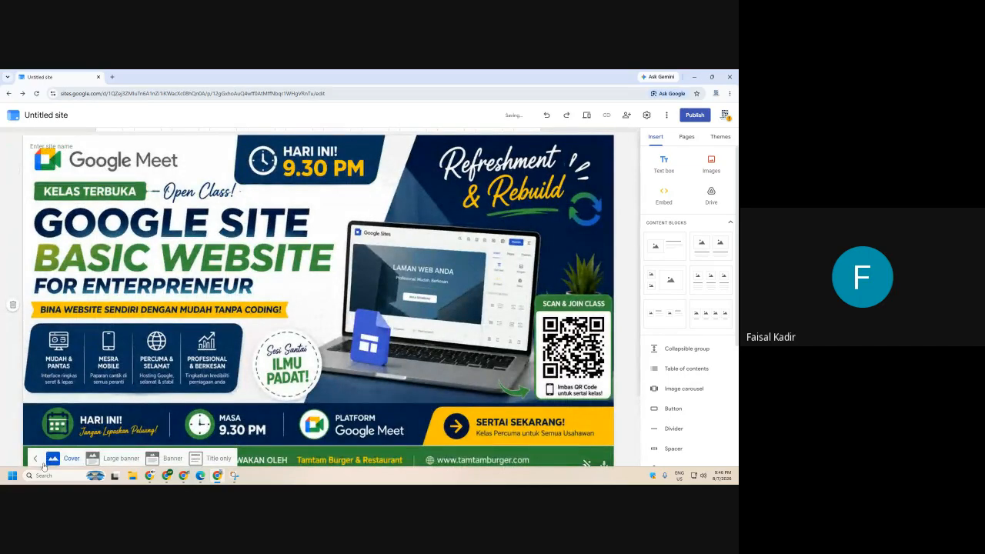
click(36, 458)
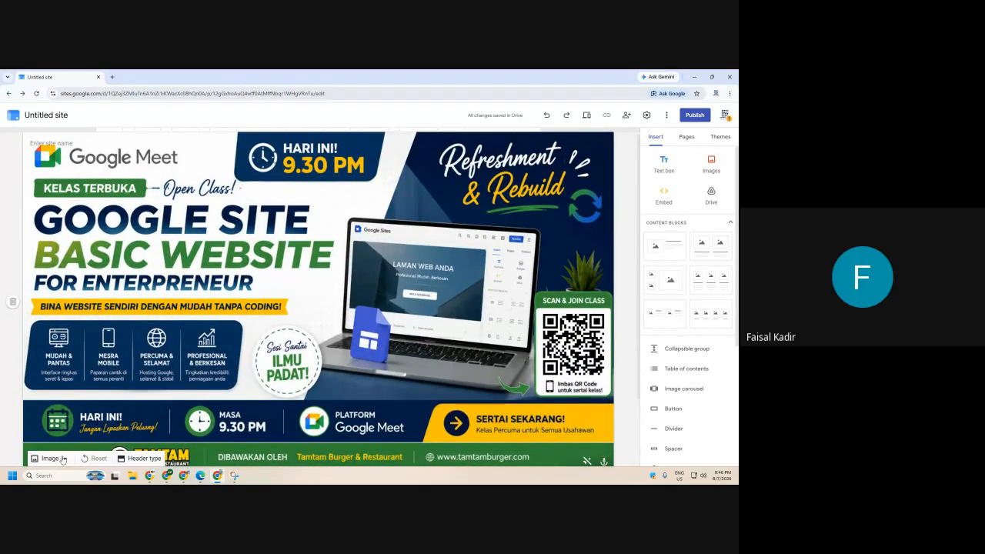
- Compare Banner, Title only and Cover headers again, settling on Large banner
click(141, 459)
click(171, 458)
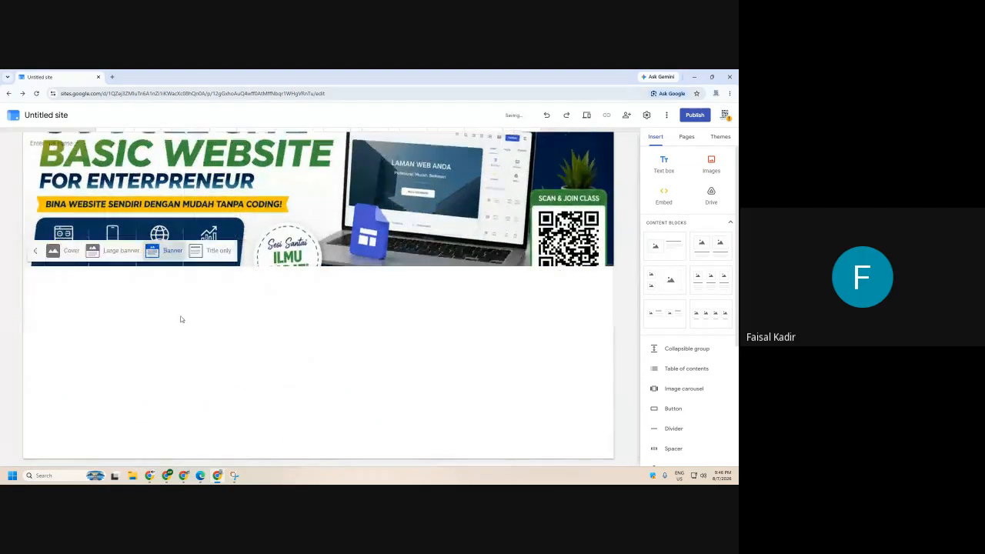
click(198, 248)
click(61, 185)
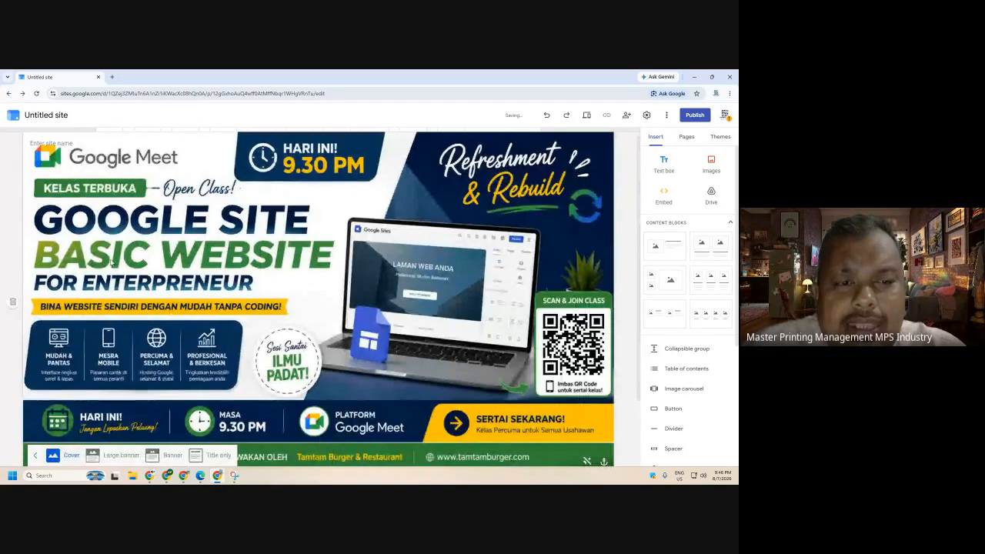
click(173, 455)
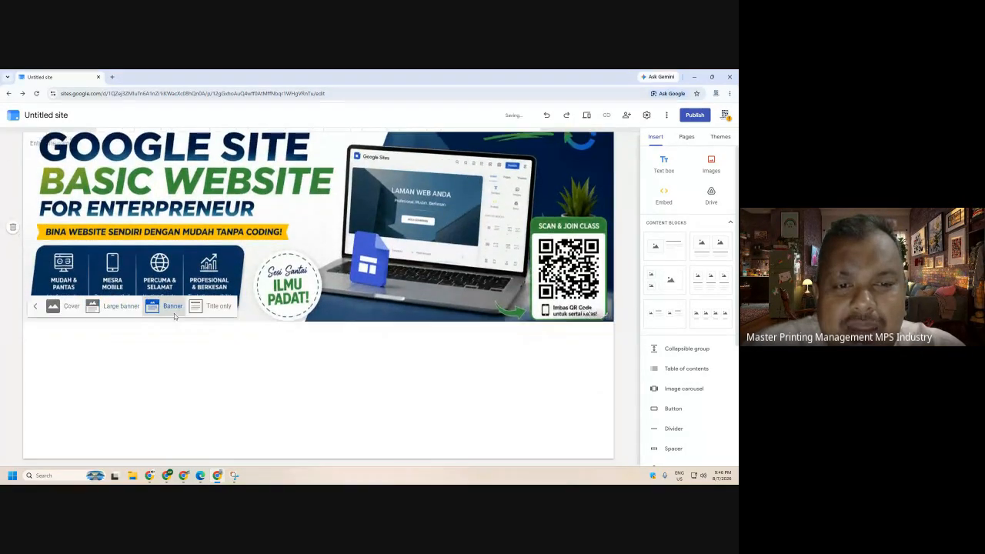
click(215, 250)
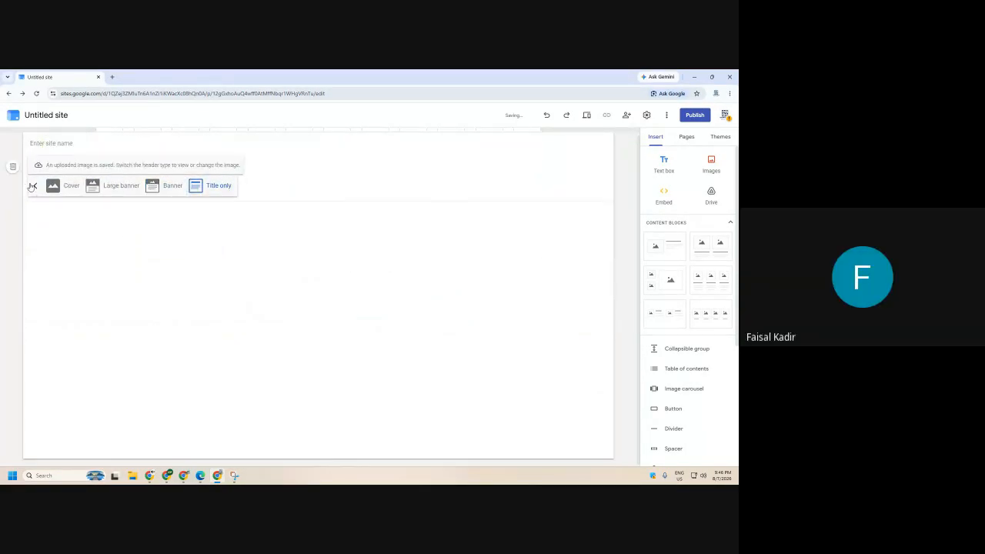
click(62, 185)
click(116, 456)
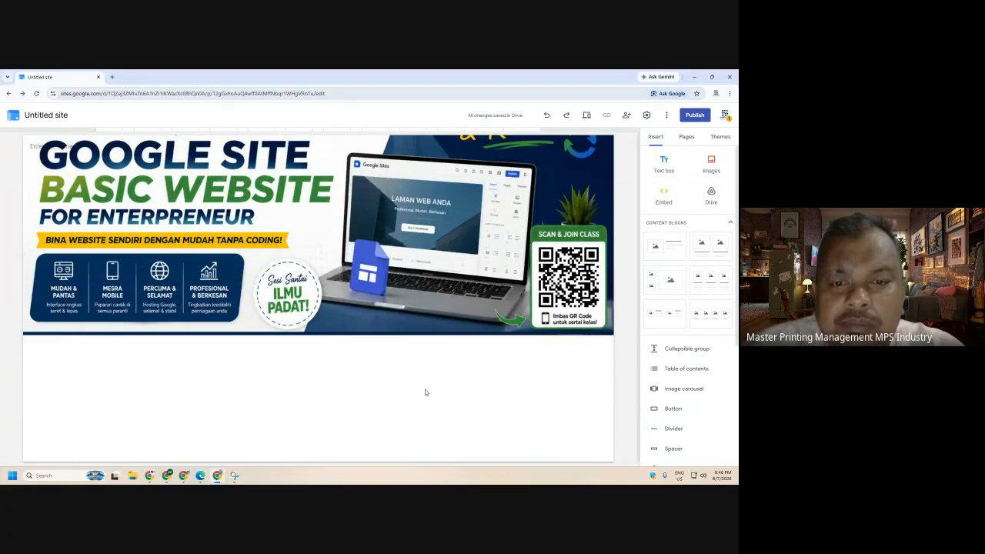
- Rename the site from 'Untitled site' to KELAS ONLINE
click(65, 115)
text(KELAS ONLINE)
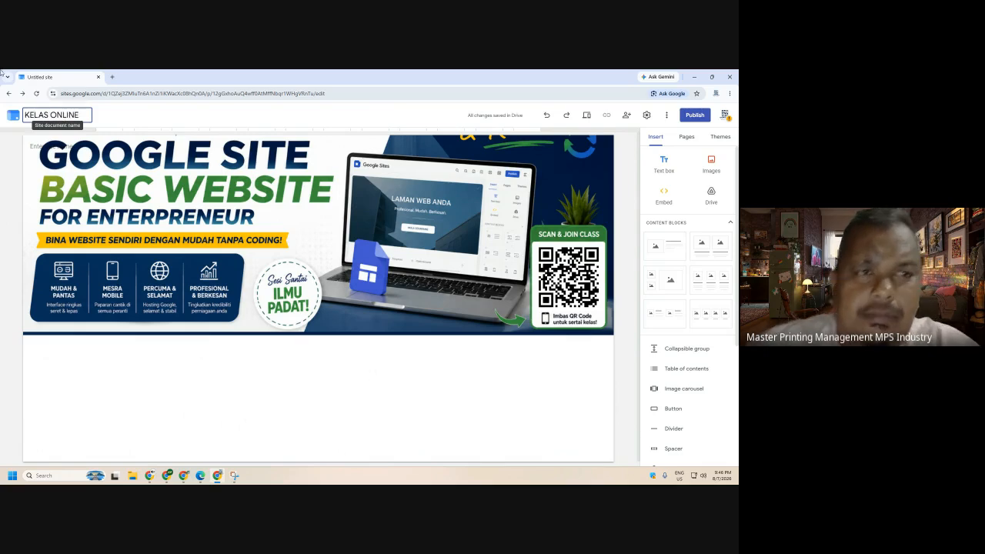
click(277, 361)
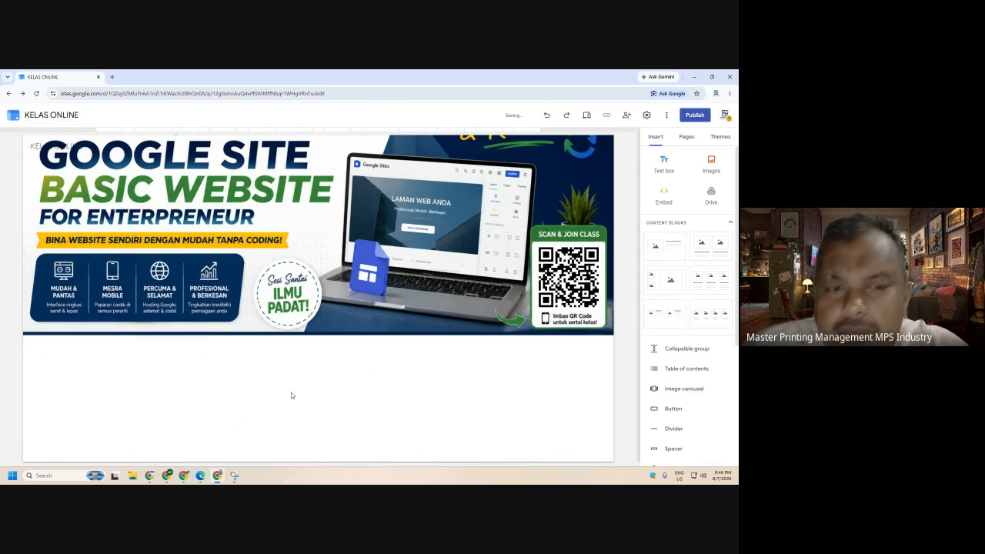
click(113, 78)
- Try visiting bahulu.com, back out of the warning, and replace that tab with a fresh one
click(254, 216)
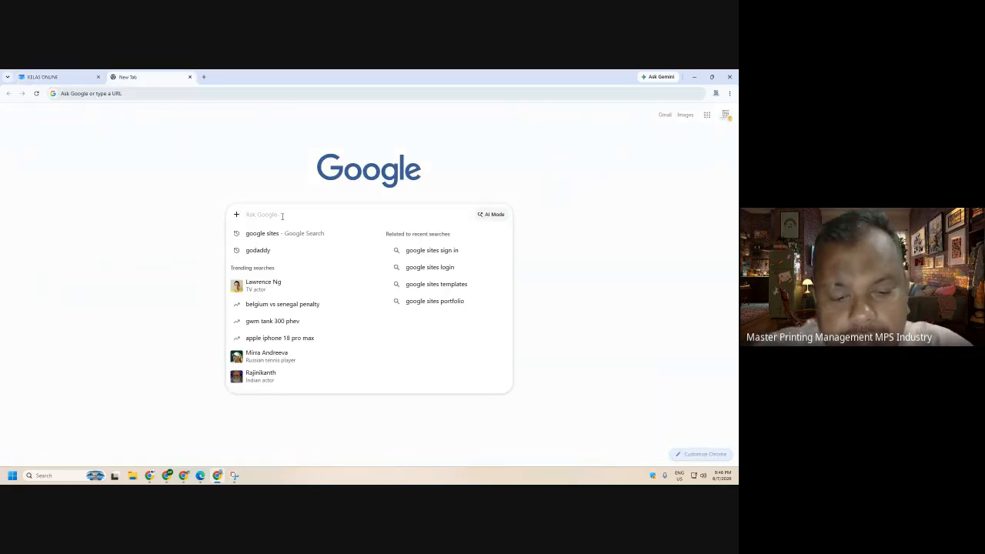
text(bahulu)
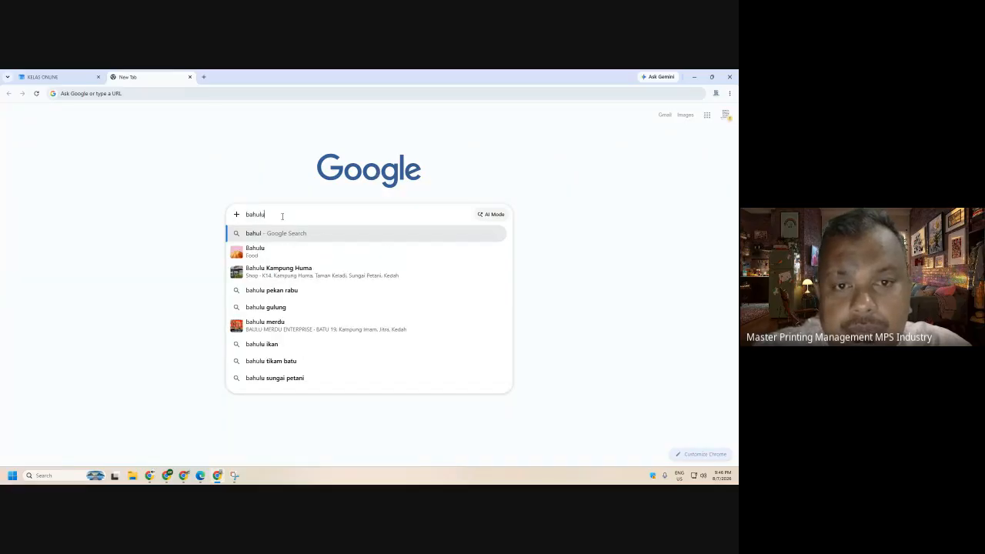
text(.com)
key(Return)
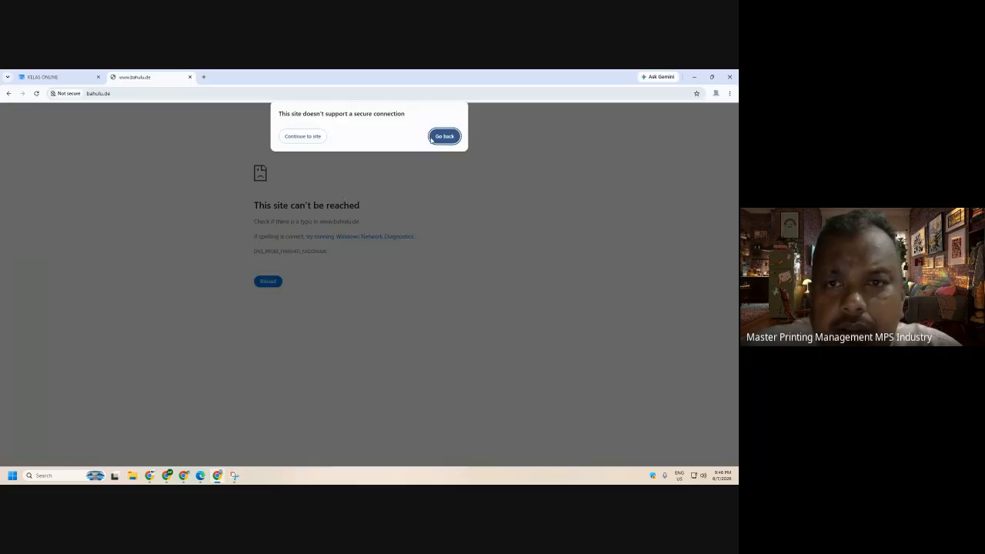
click(444, 136)
click(188, 77)
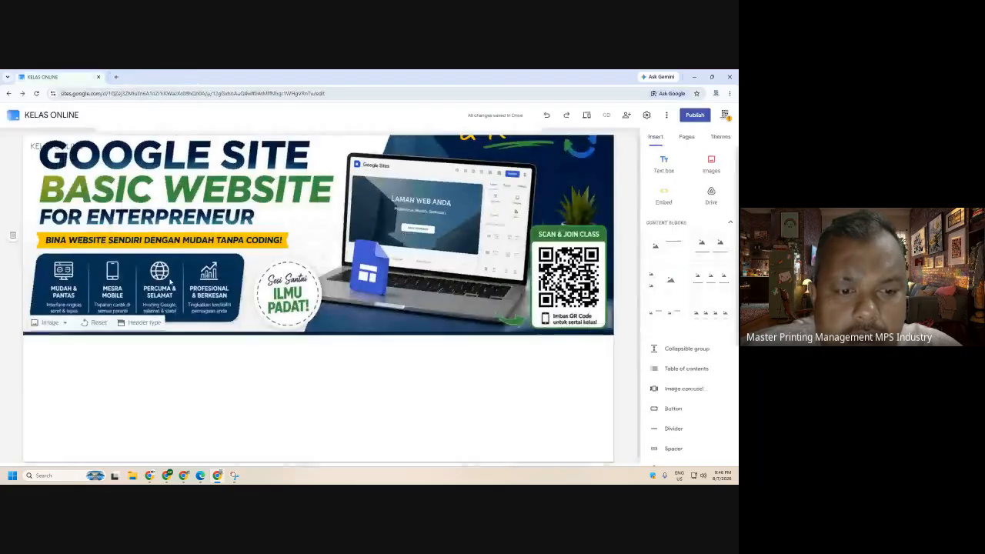
click(114, 77)
- Search Google for 'usahawan produk kecantikan' in the other Chrome window's new tab
click(320, 213)
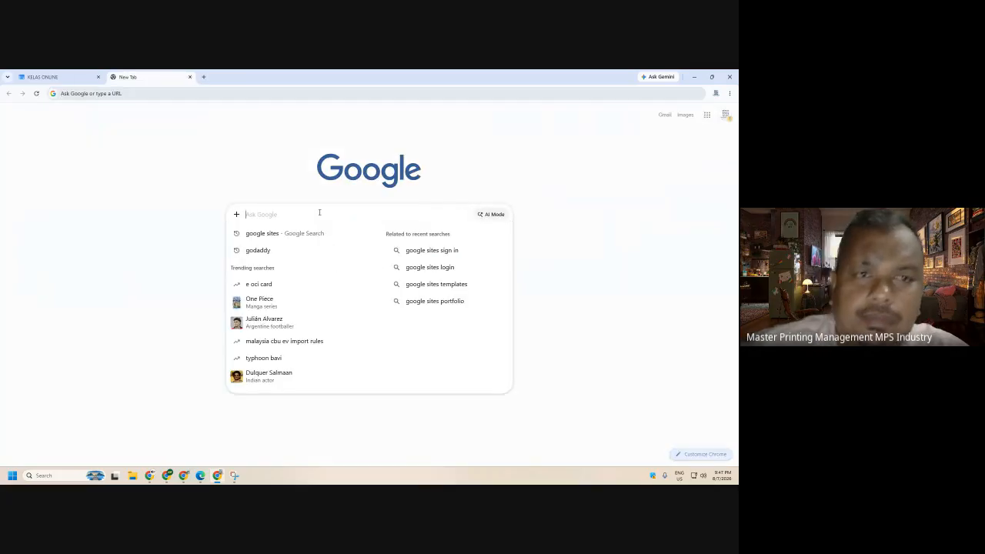
click(149, 476)
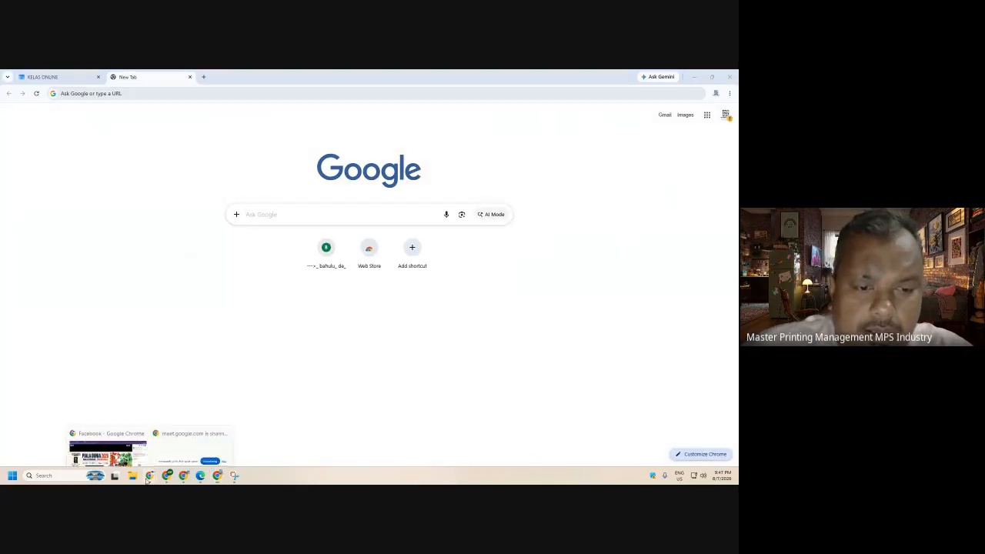
click(113, 441)
click(291, 76)
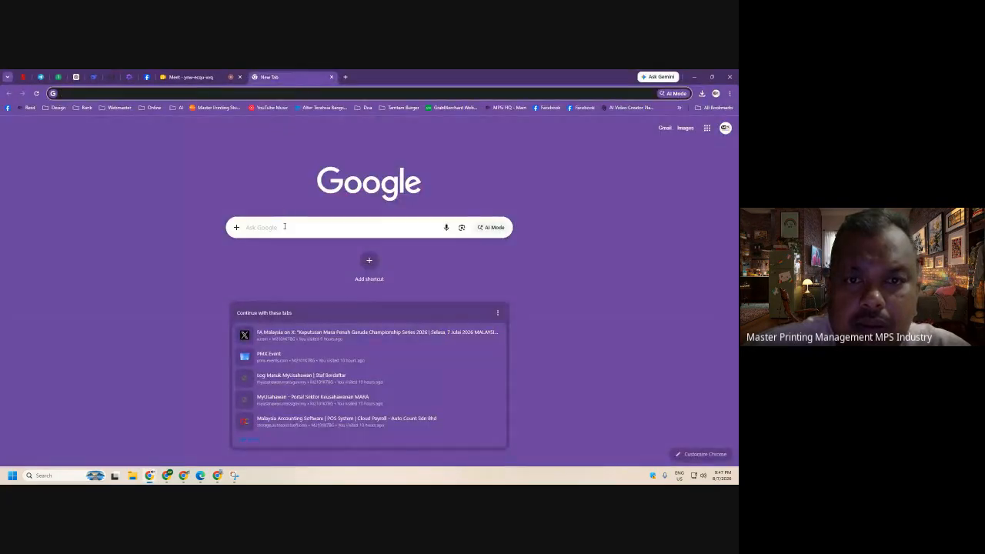
click(285, 226)
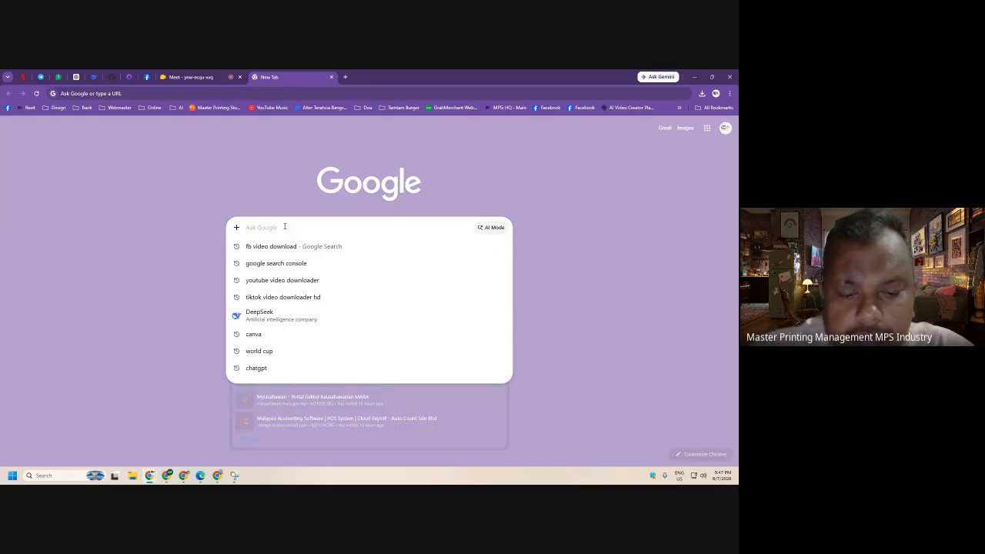
text(usahawan produk kecantikan)
key(Return)
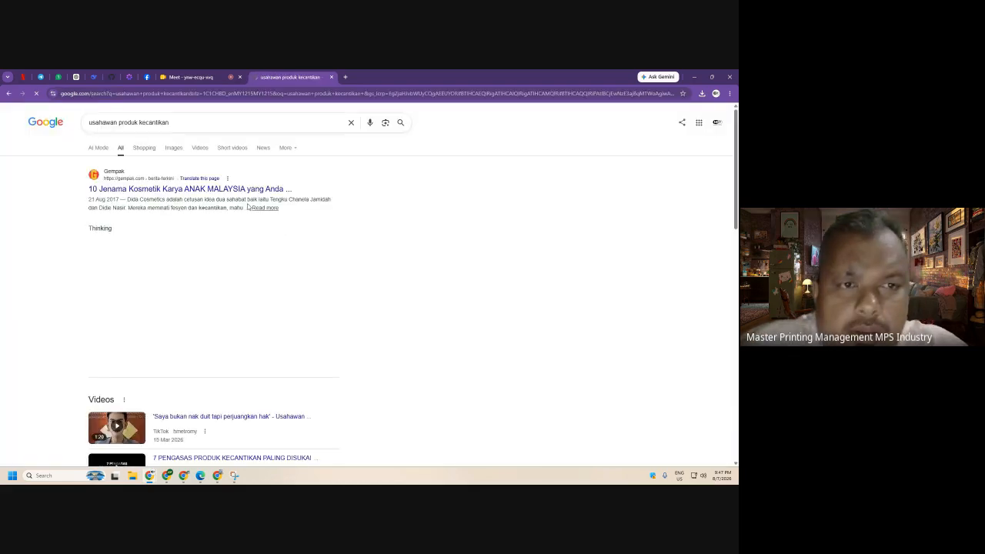
- Refine the query to 'usahawan produk kecantikan website' and browse the results
scroll(269, 229, down, 5)
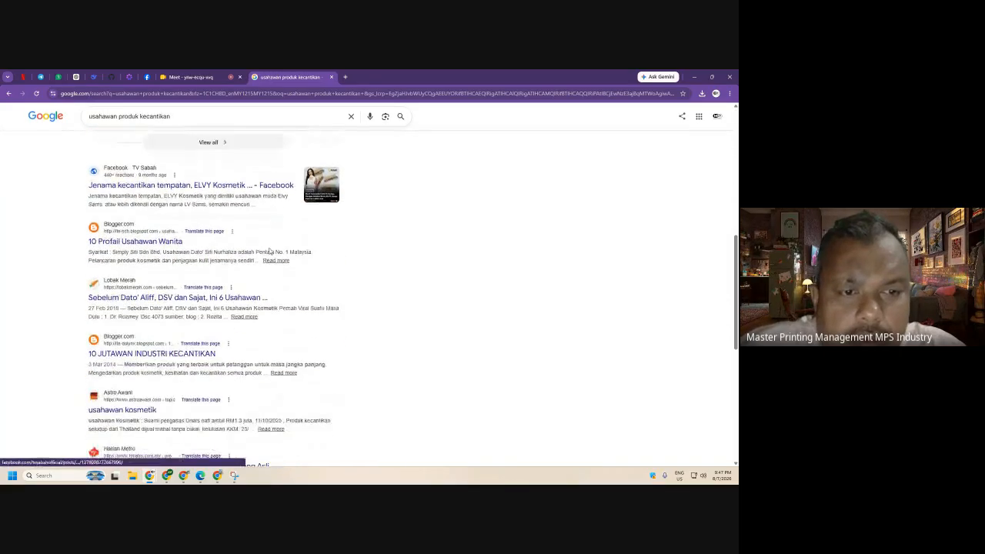
scroll(270, 251, down, 5)
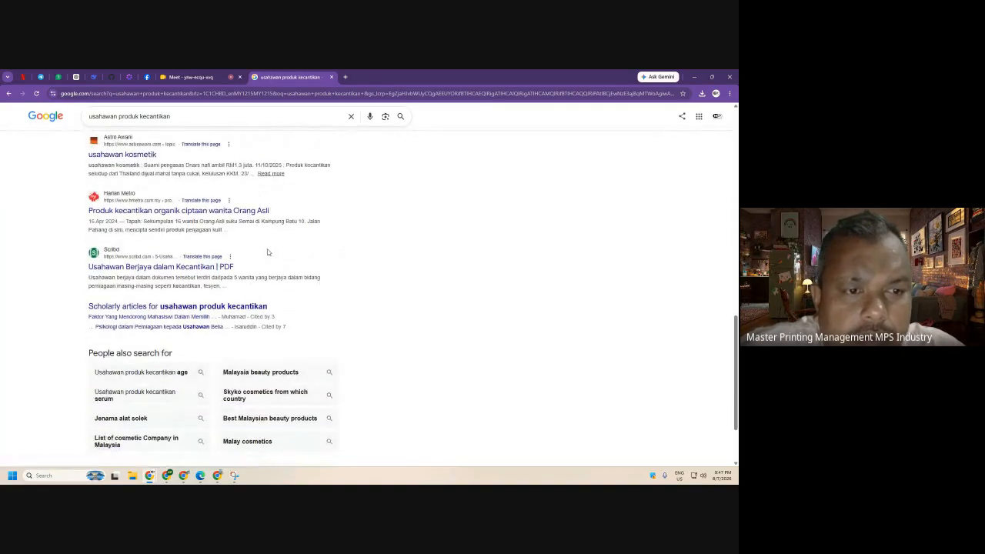
click(189, 121)
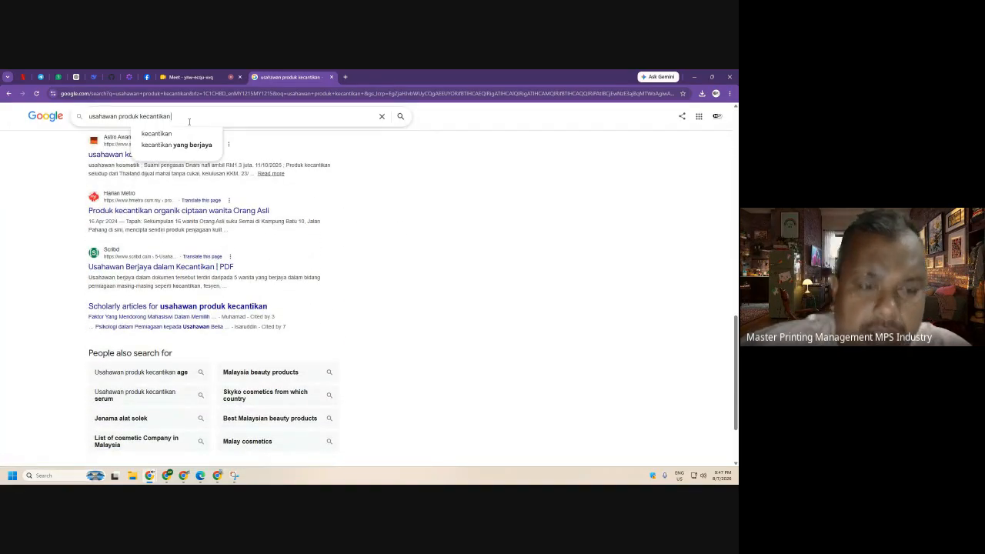
text(website)
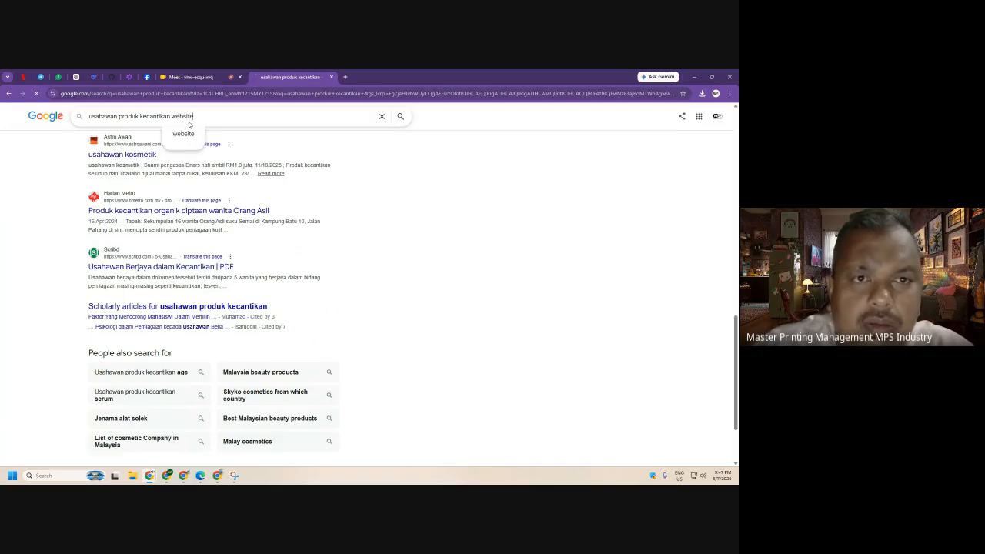
key(Return)
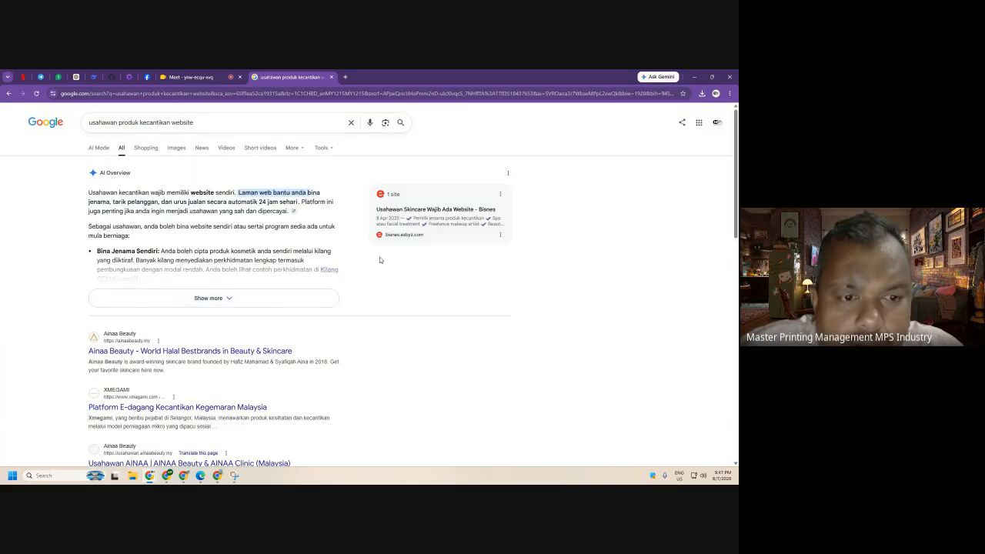
scroll(377, 262, down, 3)
- Open the Ainaa Beauty result and scroll to its Success Story videos
click(137, 237)
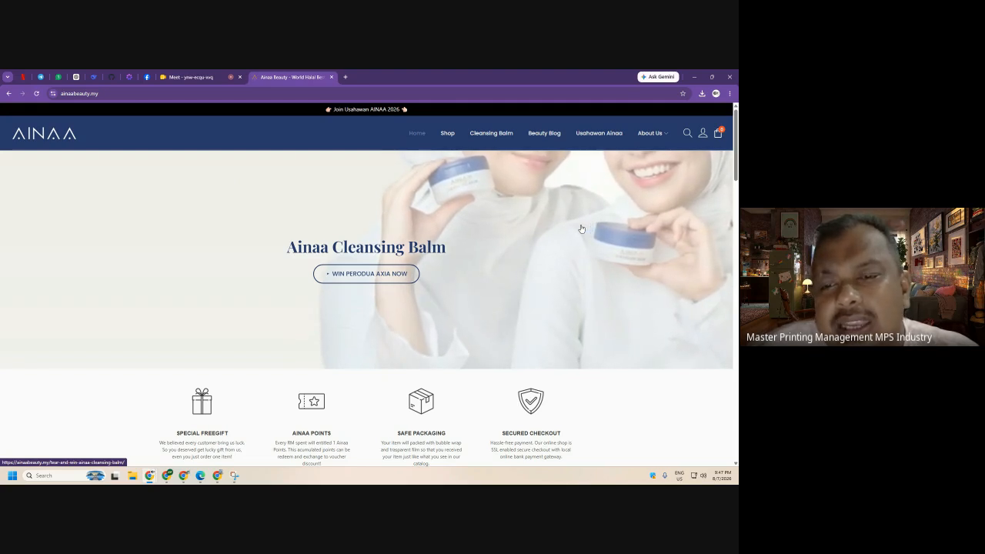
scroll(577, 231, down, 3)
scroll(573, 234, up, 1)
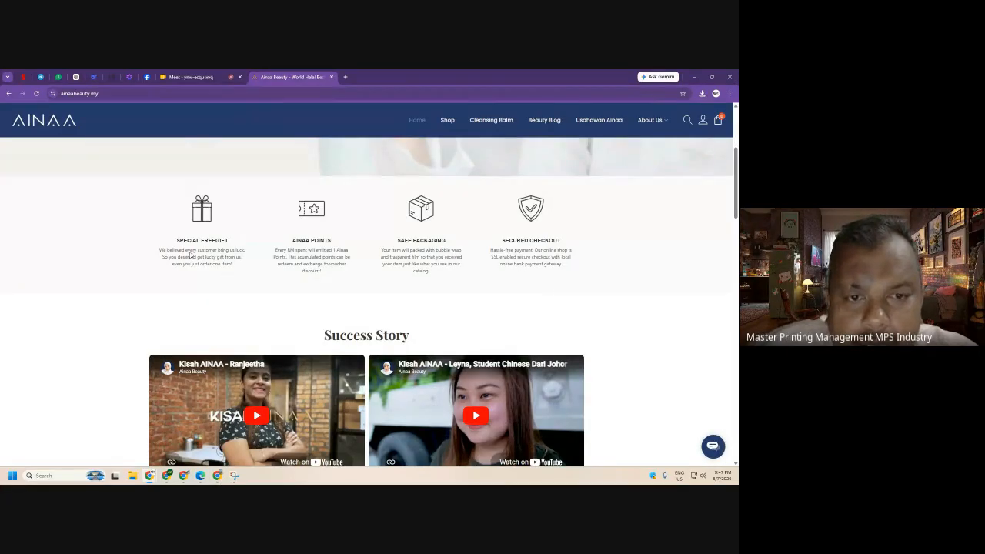
- Snip the Ainaa Beauty feature icons strip, then return to the KELAS ONLINE editor
click(235, 477)
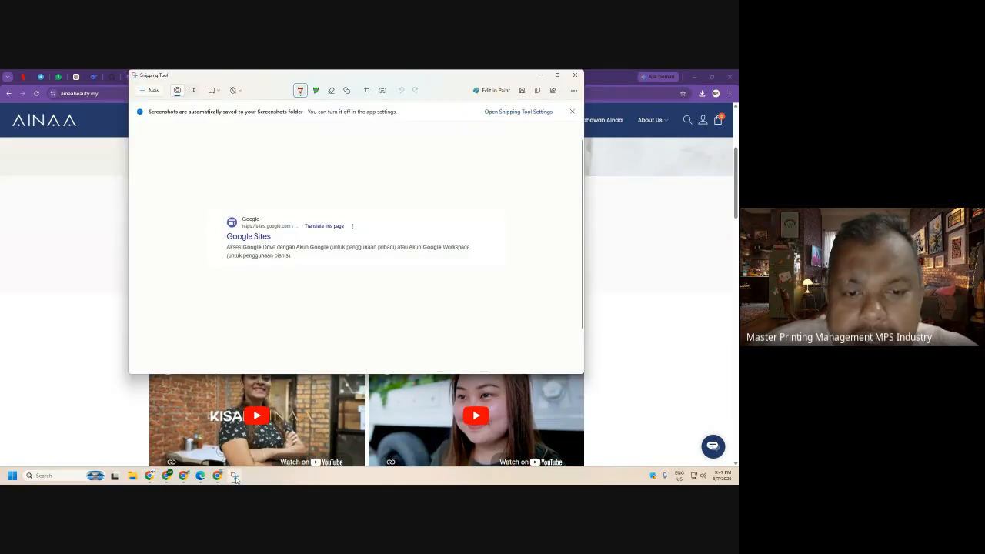
click(150, 90)
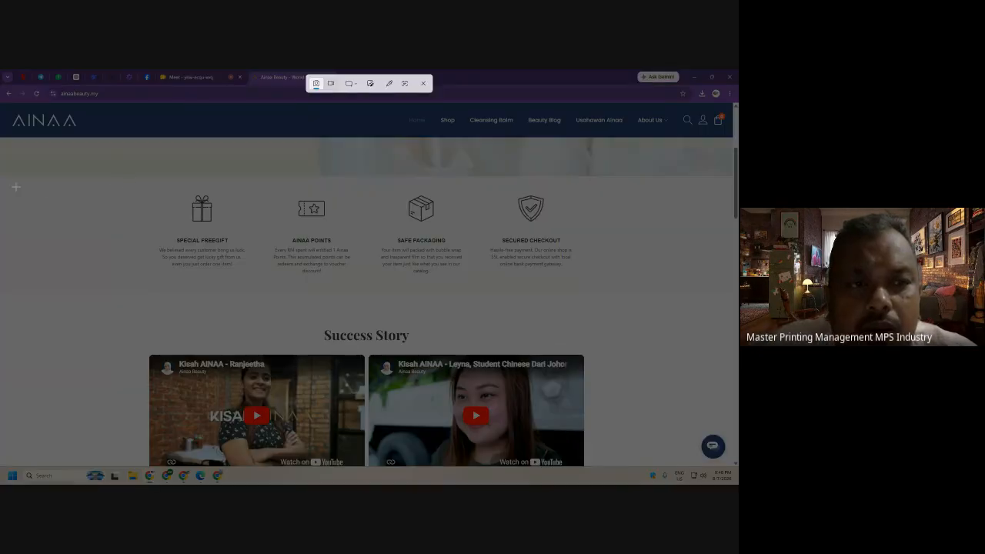
drag(140, 184, 596, 300)
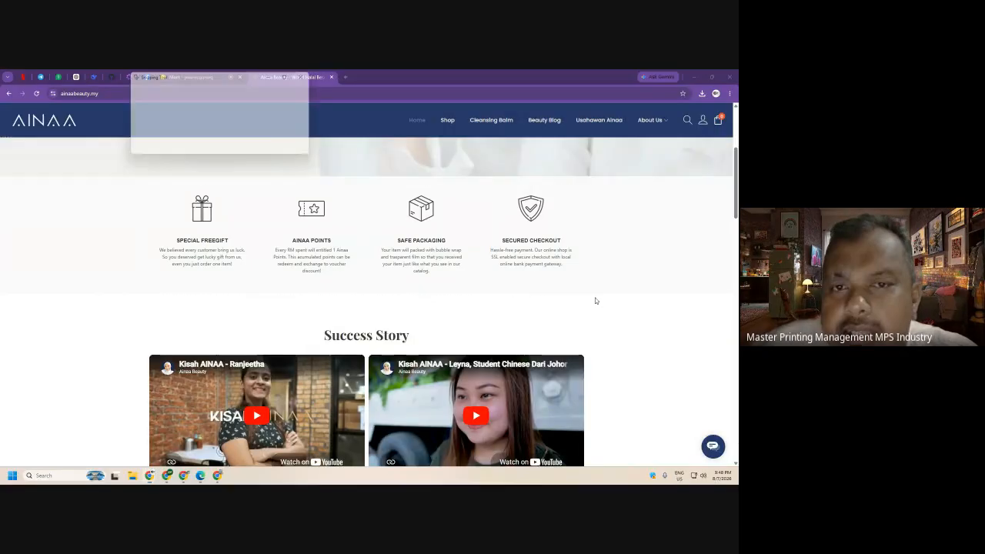
click(236, 476)
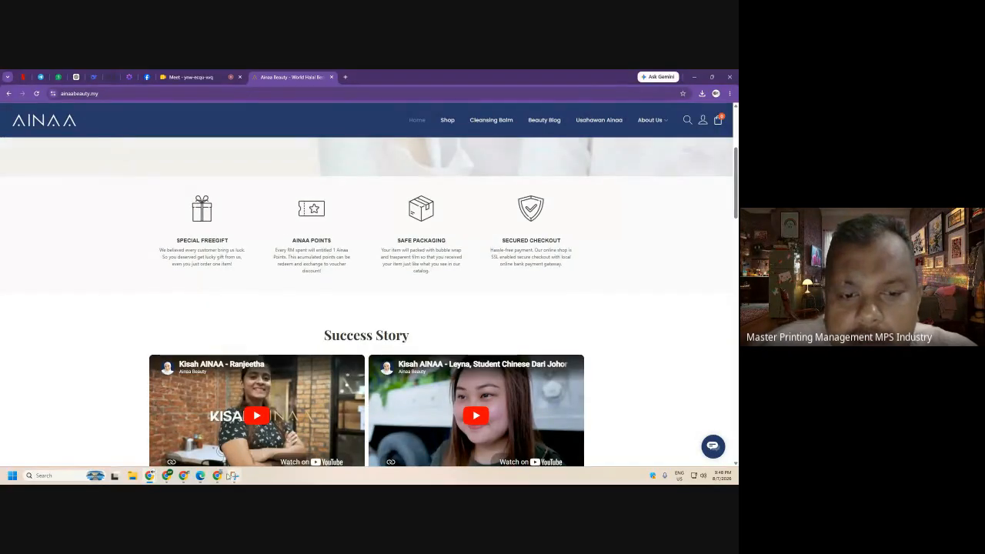
click(217, 475)
click(43, 76)
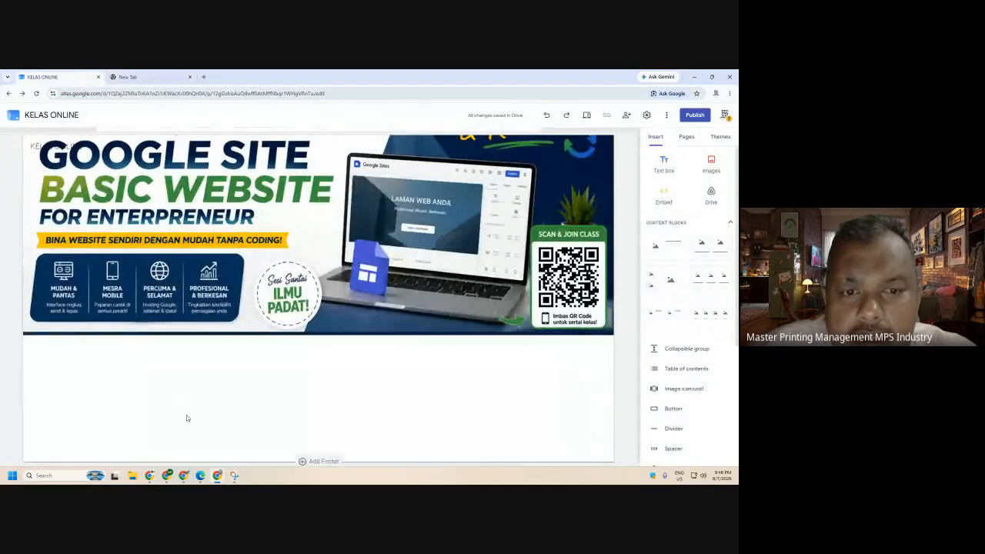
- Try inserting an image from My Drive below the banner, then cancel
double_click(193, 401)
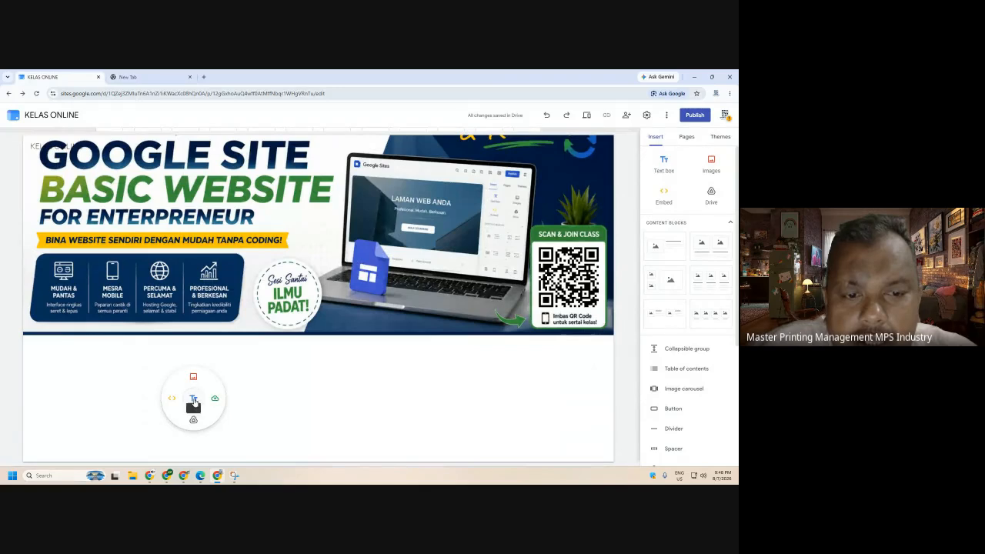
double_click(308, 394)
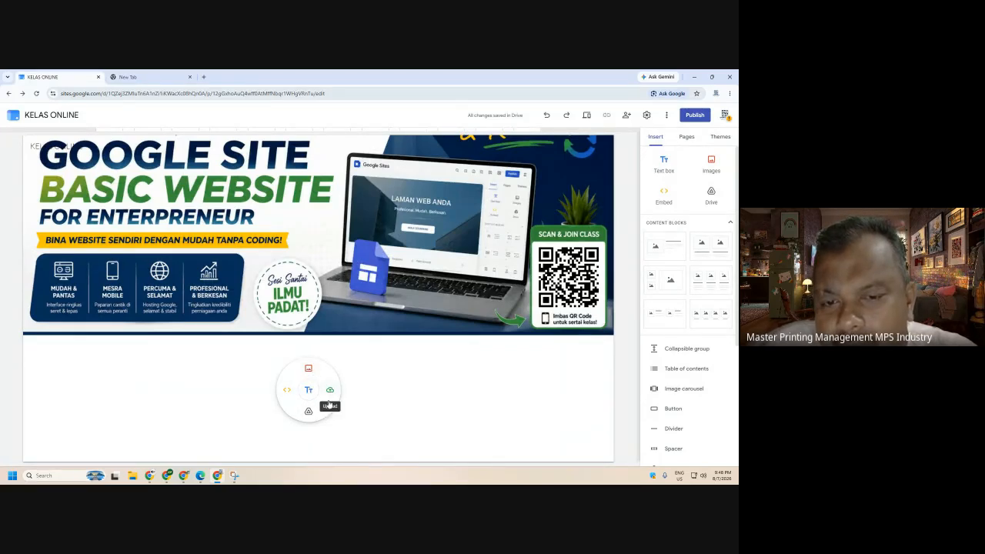
click(309, 370)
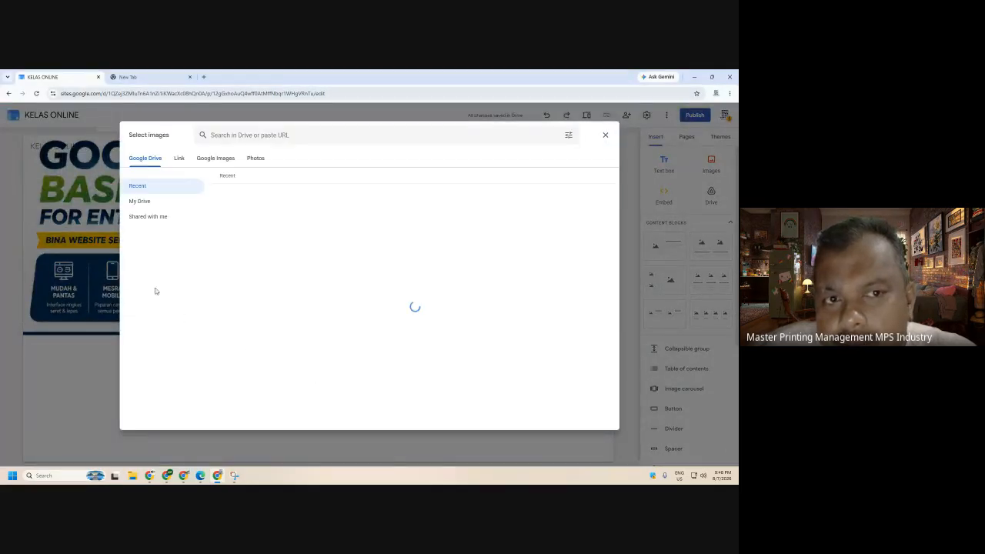
click(163, 204)
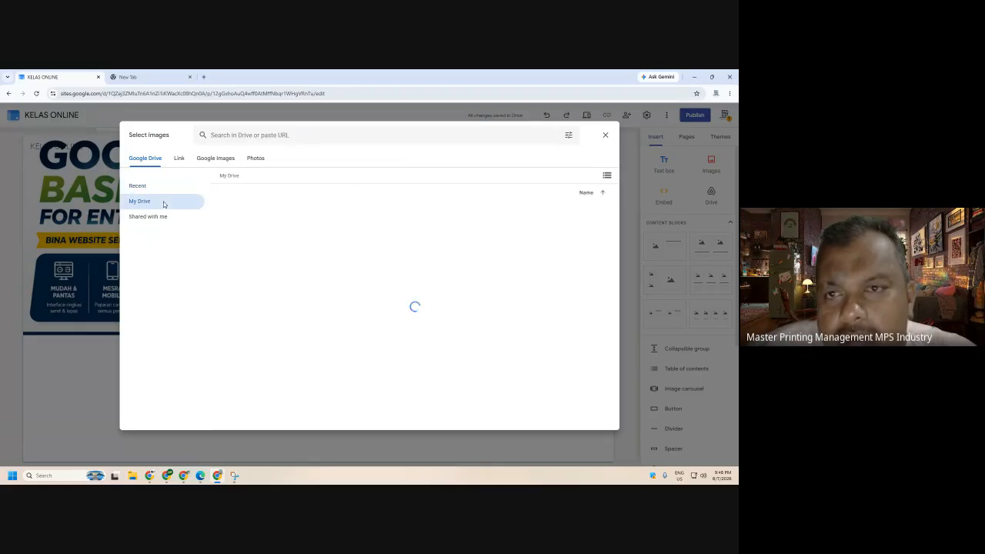
click(605, 135)
double_click(321, 388)
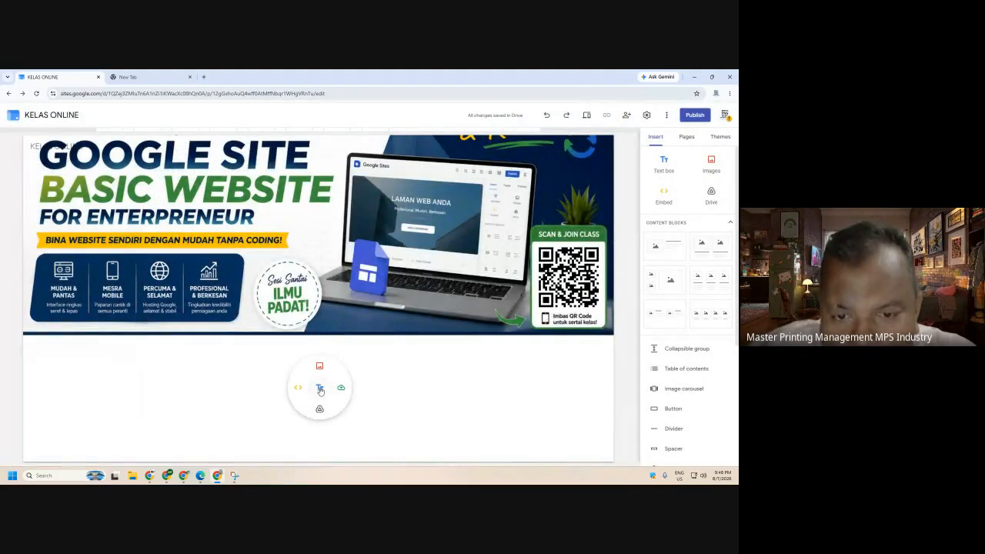
click(341, 391)
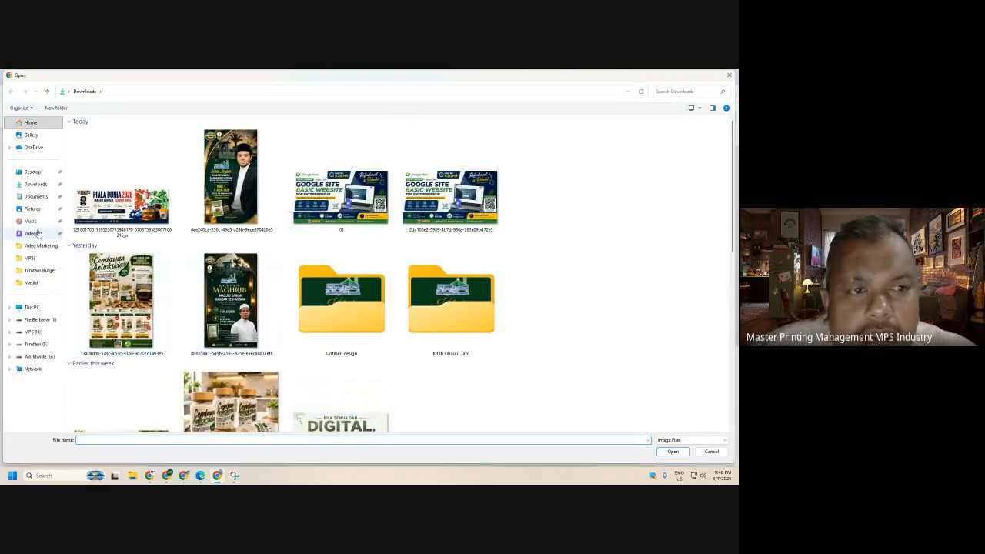
click(31, 209)
double_click(94, 151)
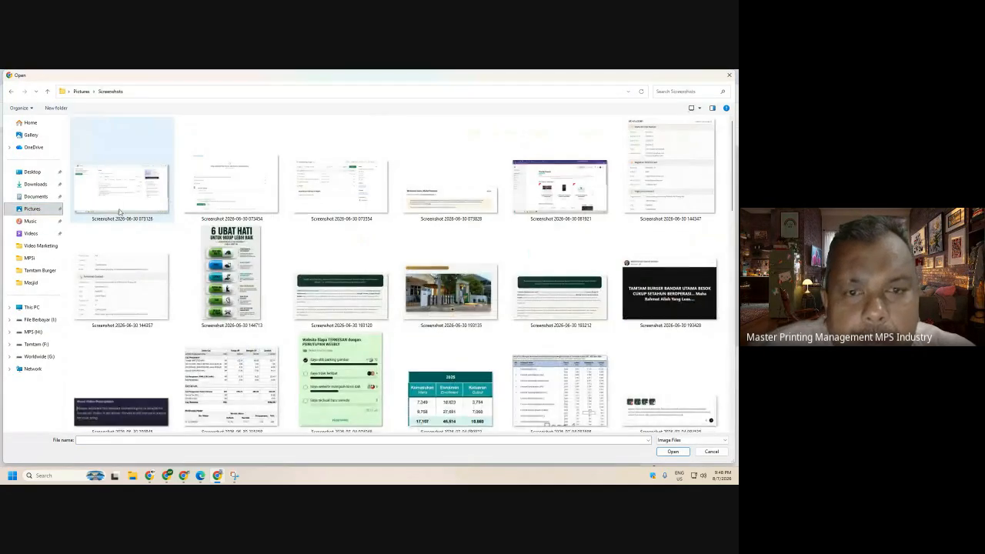
scroll(385, 324, down, 10)
click(485, 416)
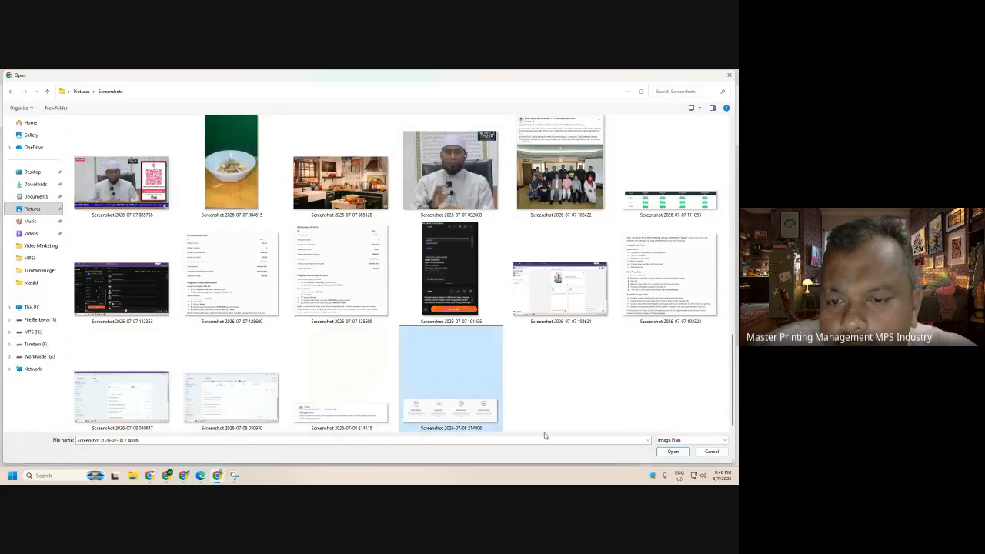
click(663, 452)
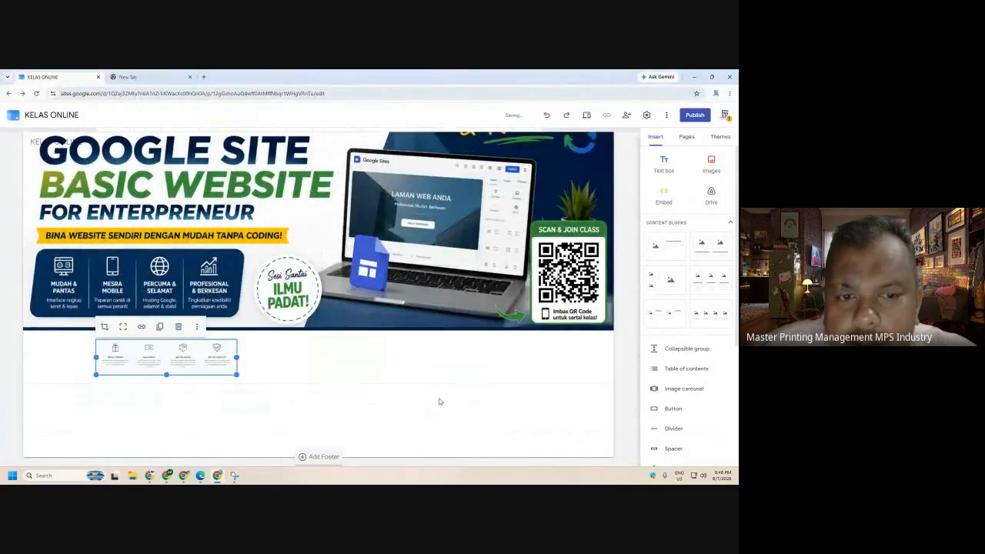
- Enlarge the features image by its corner and preview the page
drag(237, 375, 537, 449)
click(600, 406)
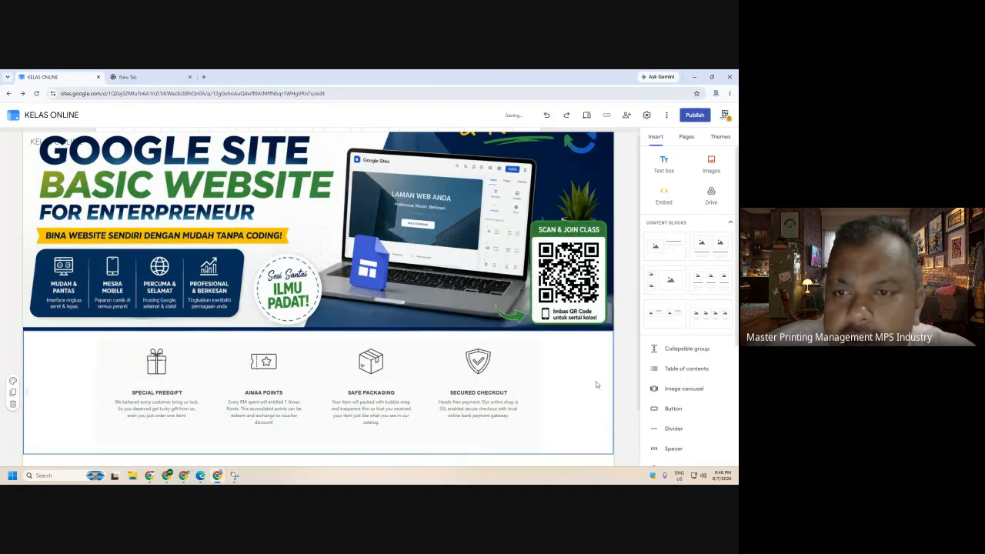
click(586, 115)
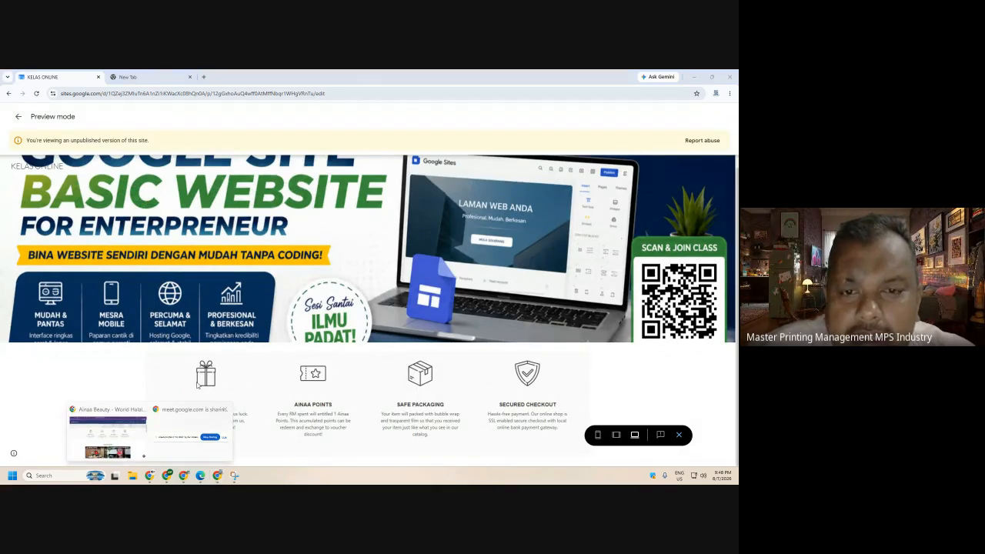
- Play the Leyna testimonial video on Ainaa Beauty, then exit the KELAS ONLINE preview
click(142, 430)
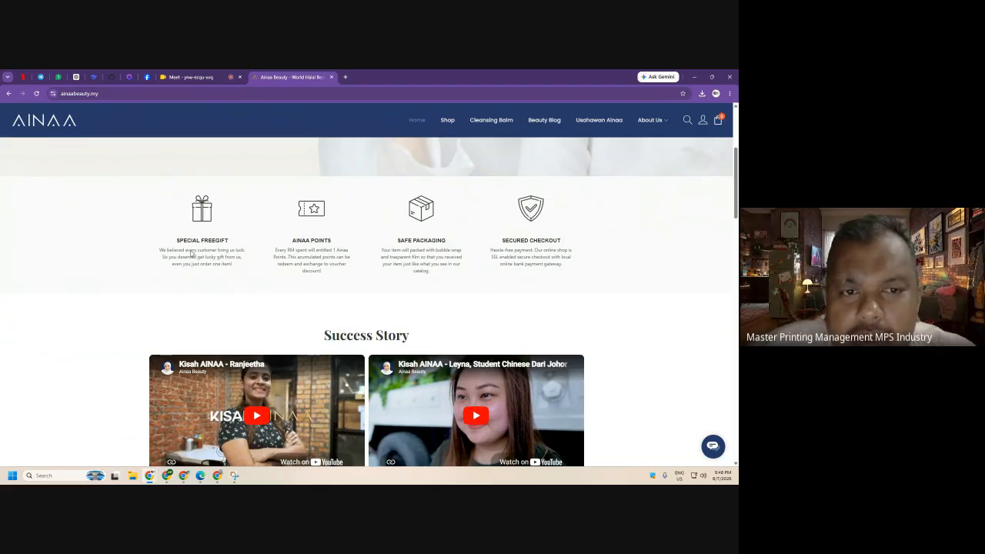
scroll(260, 299, down, 2)
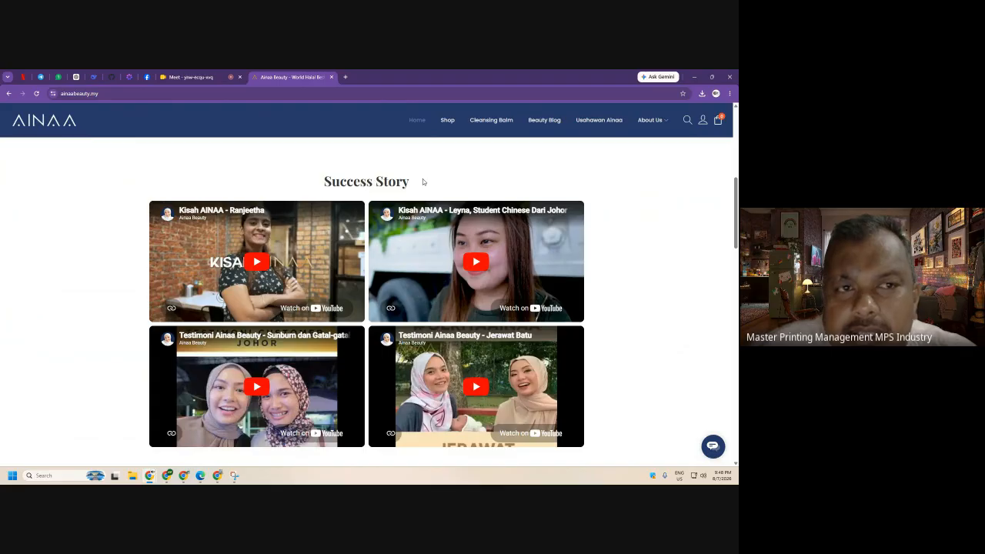
click(476, 264)
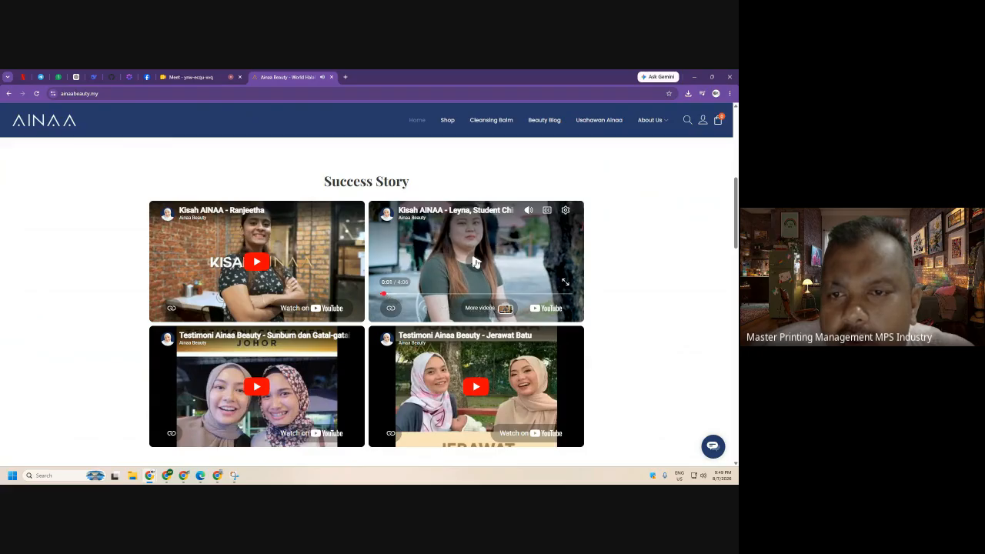
scroll(569, 294, up, 3)
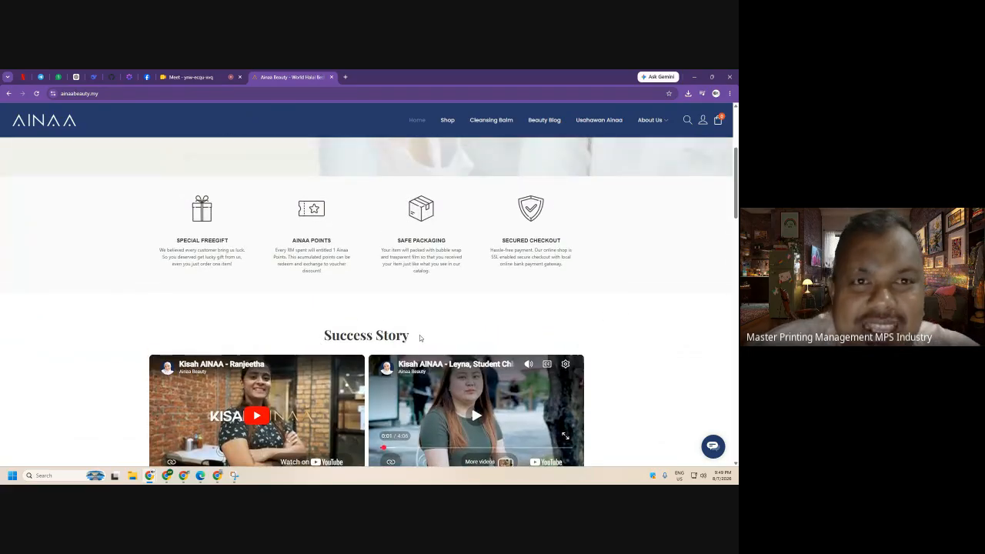
click(217, 474)
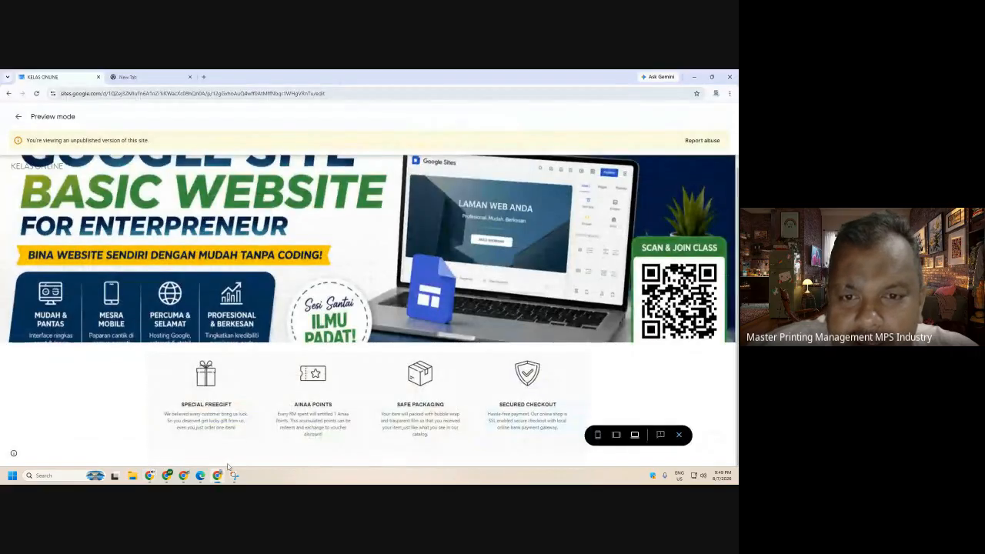
click(678, 435)
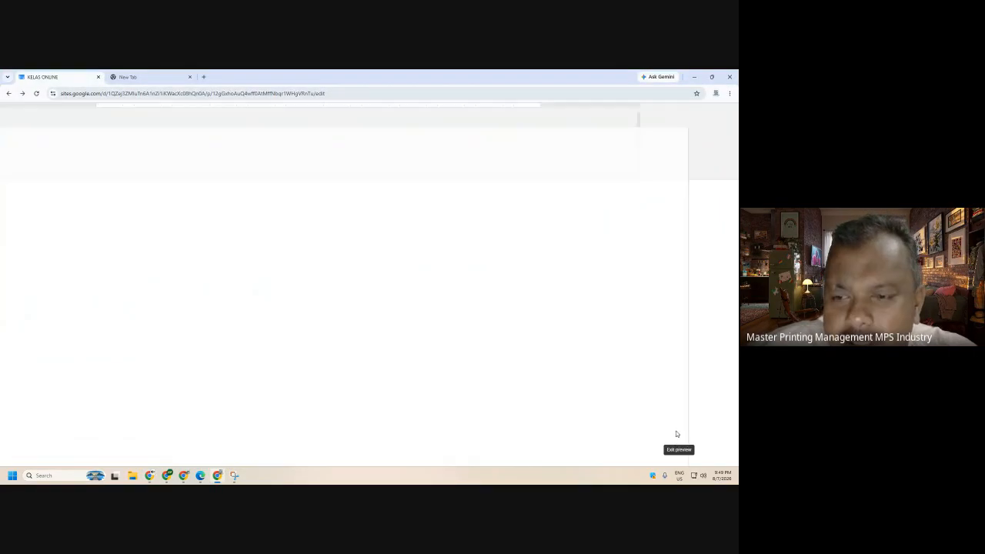
- Add an empty text box below the features image, then cycle Chrome windows back to the editor
scroll(350, 377, down, 2)
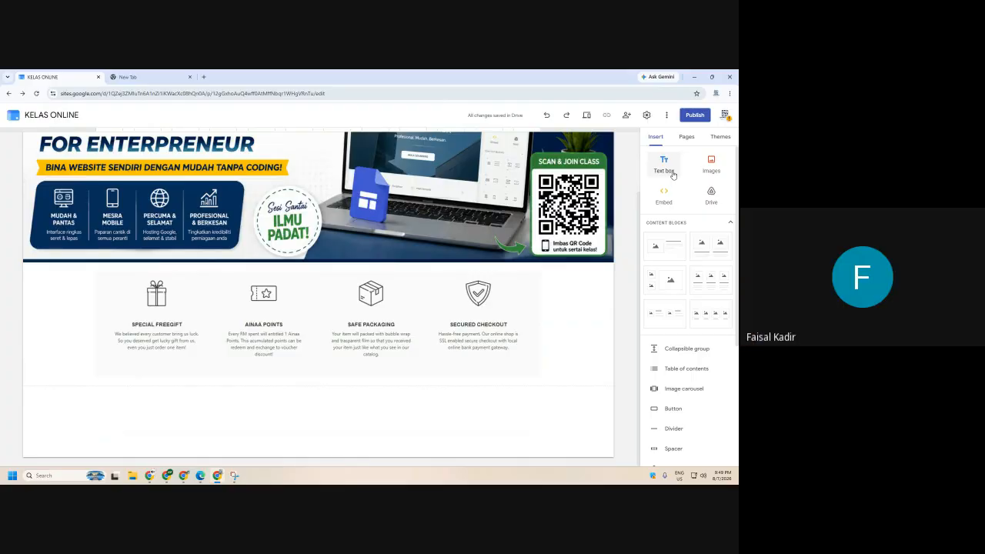
click(672, 175)
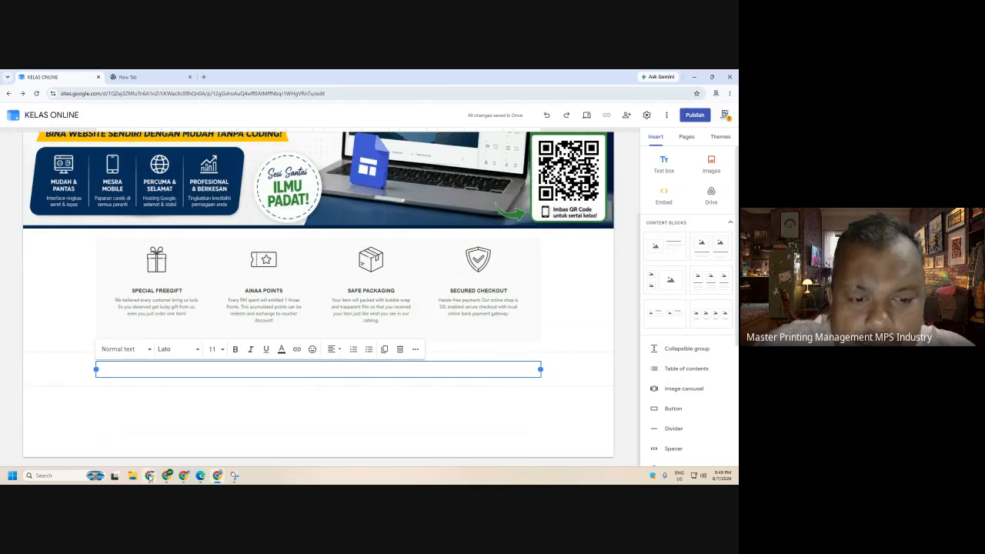
mouse_move(150, 477)
click(134, 435)
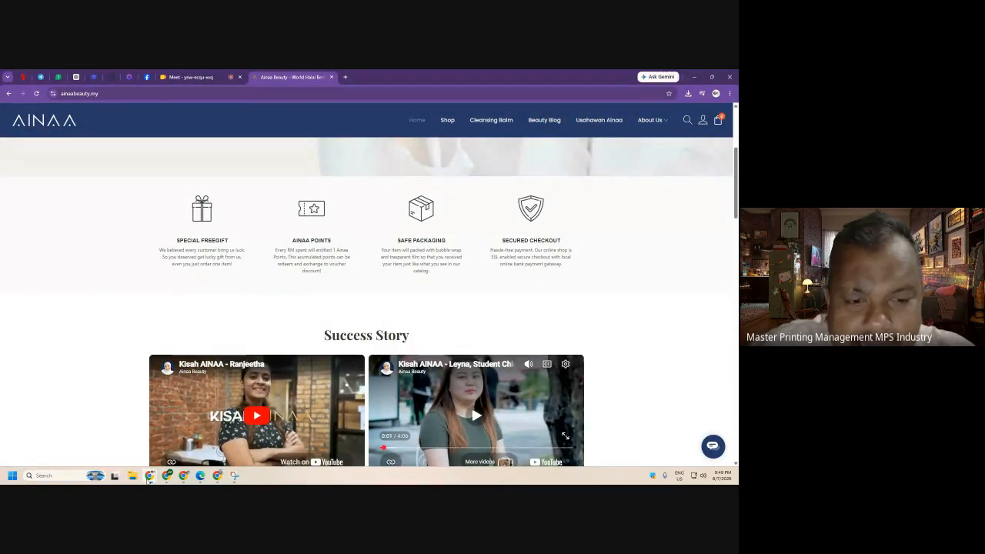
click(186, 479)
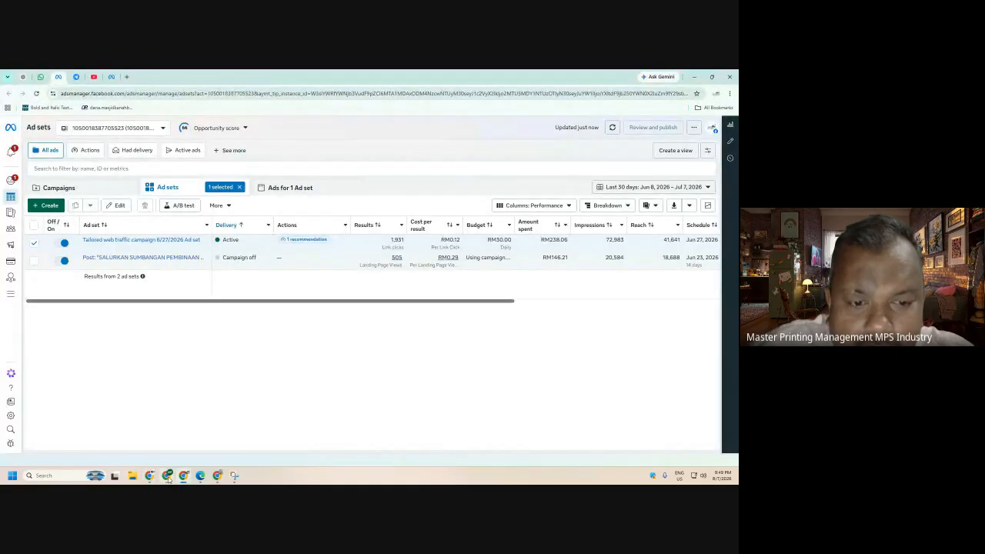
click(167, 477)
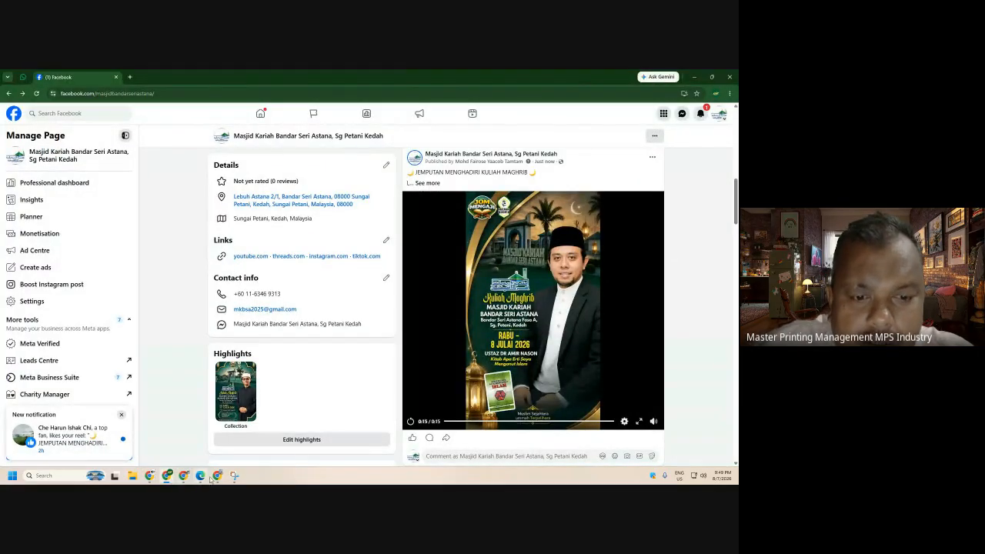
click(218, 475)
- Type 'Success Story' as a centred, bold heading at size 24
text(Su)
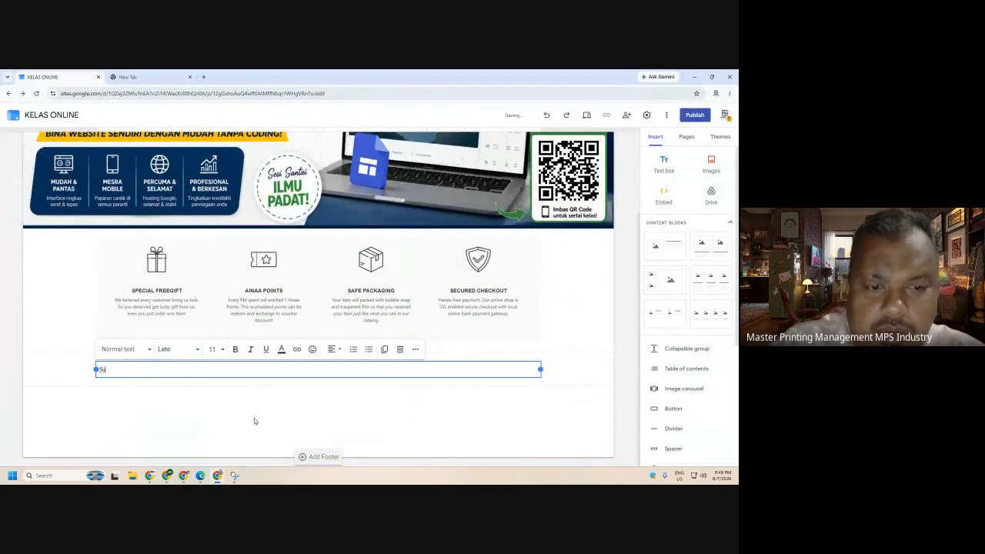
text(ccess Story)
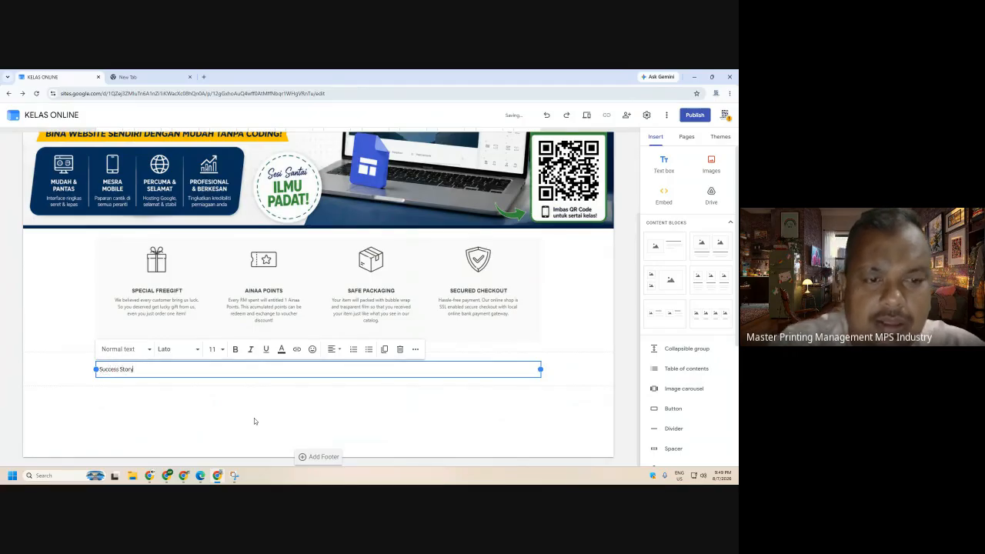
key(ctrl+a)
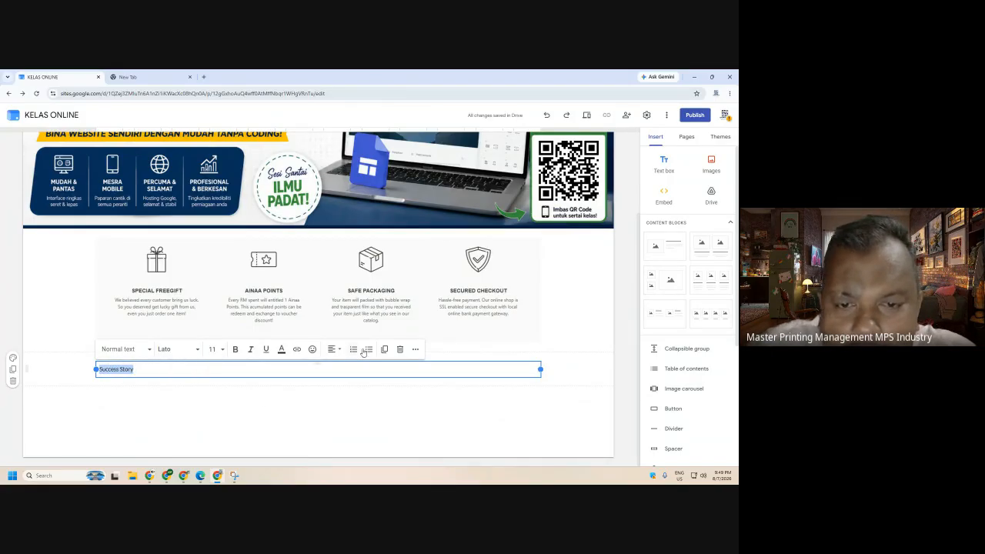
click(331, 350)
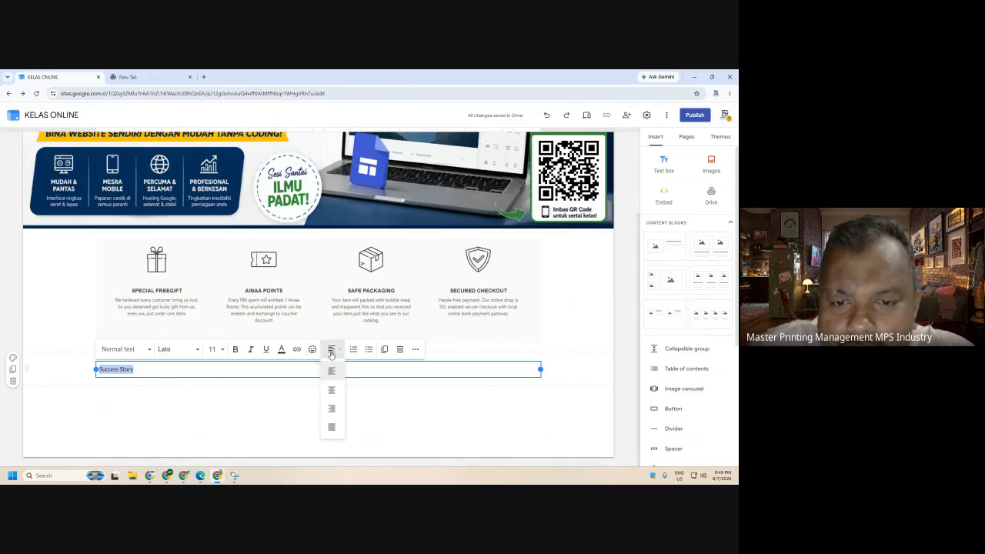
click(331, 391)
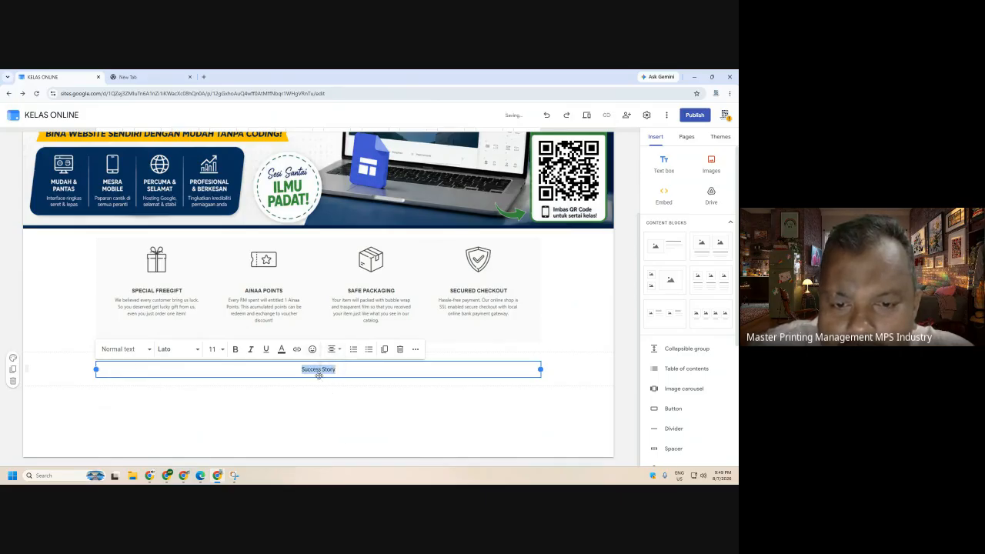
click(213, 349)
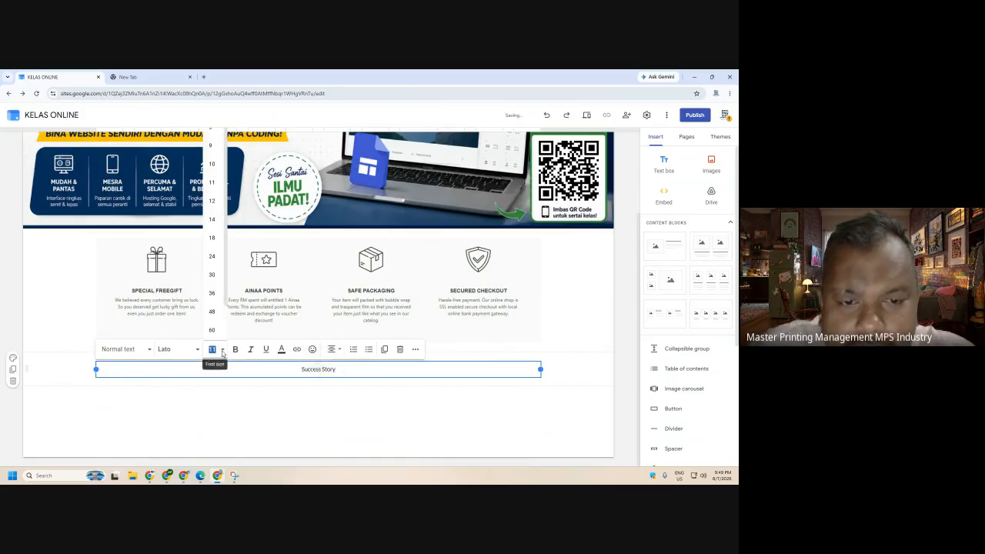
click(212, 256)
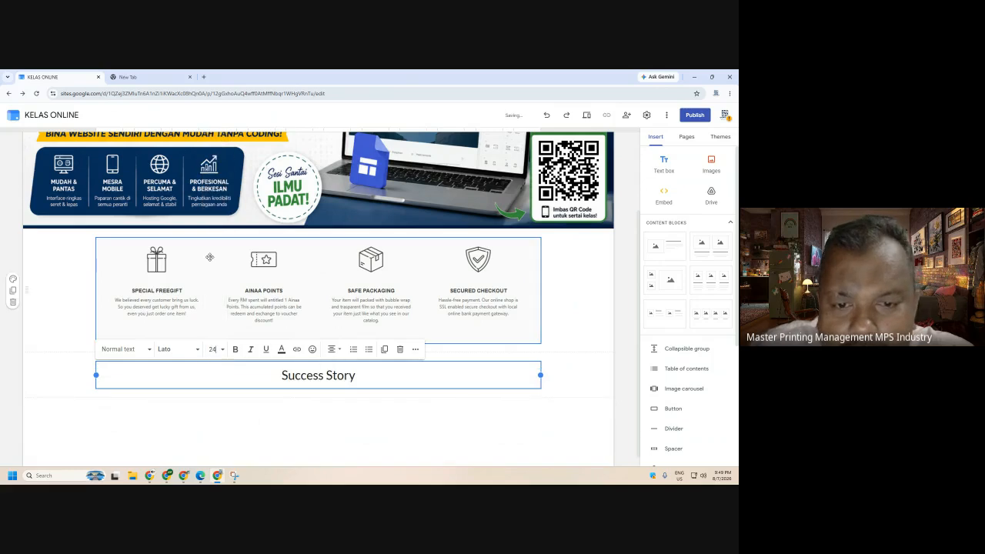
click(235, 349)
- Change the Success Story heading to Caveat Medium at size 60
click(177, 351)
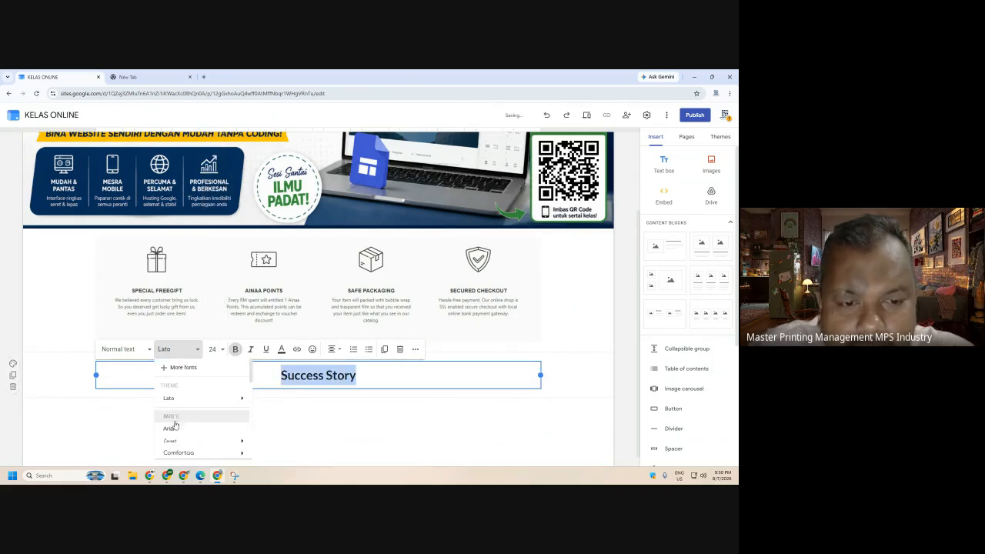
mouse_move(174, 444)
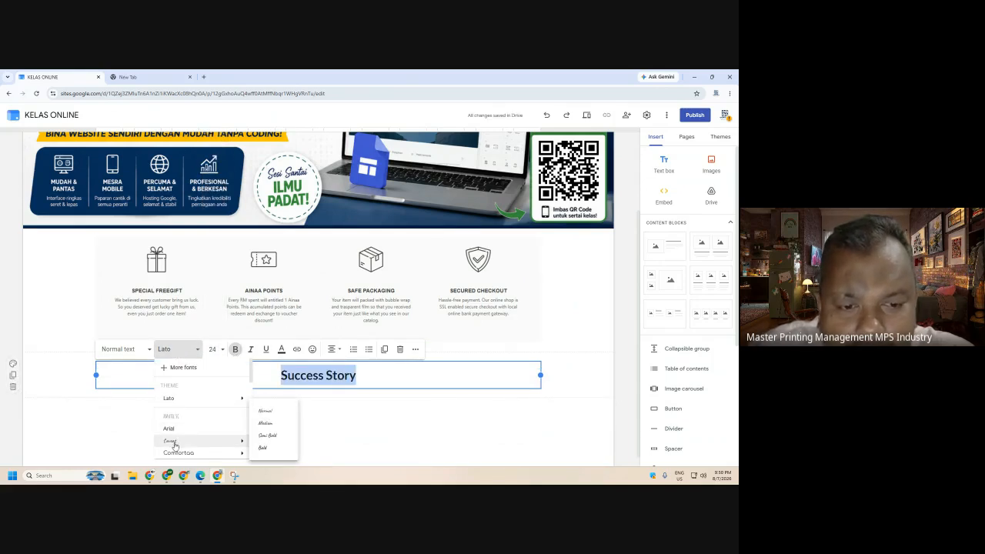
click(264, 423)
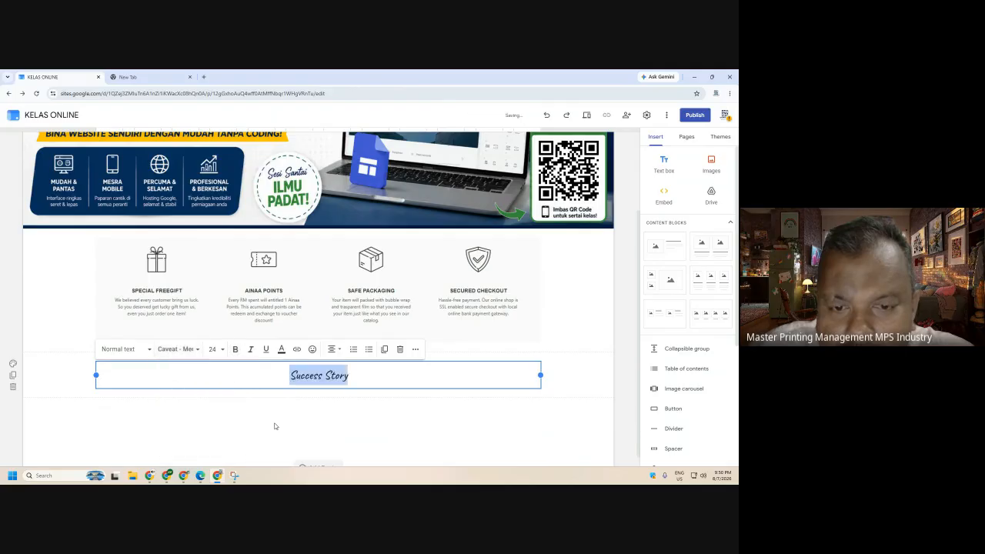
click(219, 349)
click(216, 325)
click(593, 367)
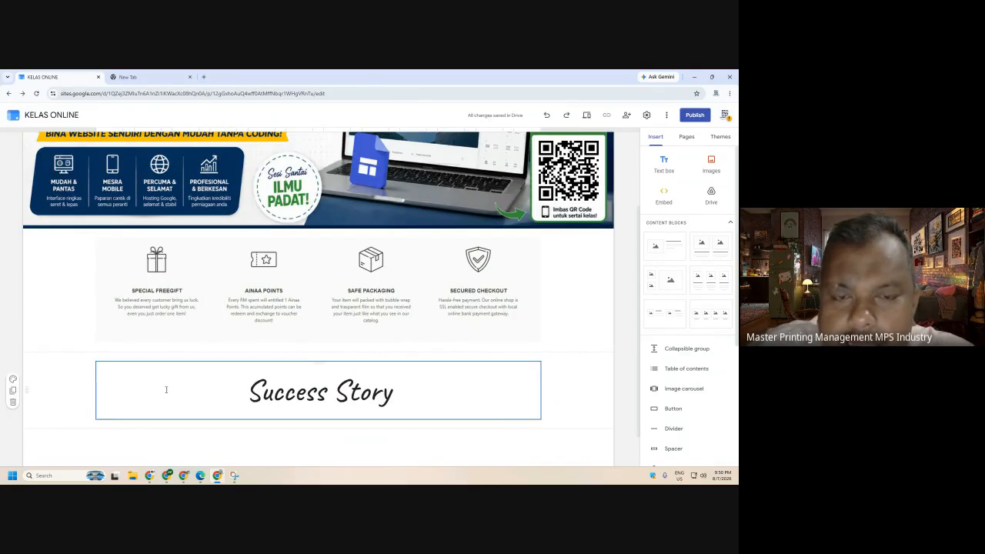
- Close the old Ainaa Beauty tab
mouse_move(151, 478)
click(108, 434)
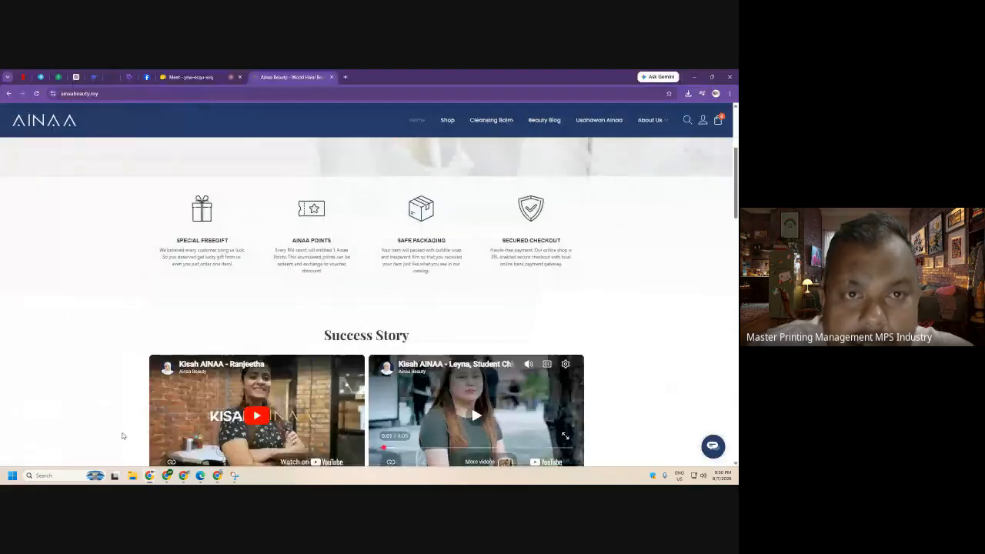
click(96, 95)
key(ctrl+c)
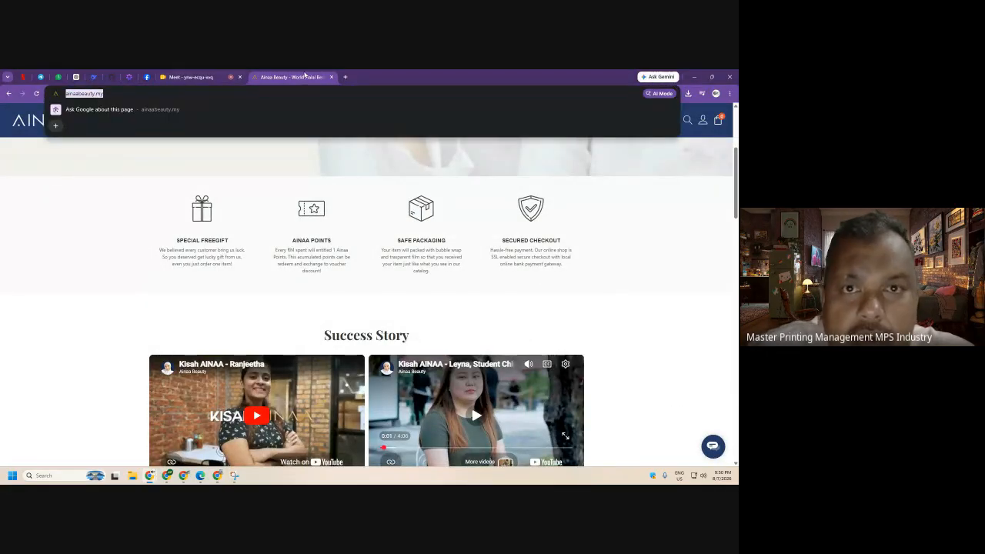
click(328, 80)
click(331, 78)
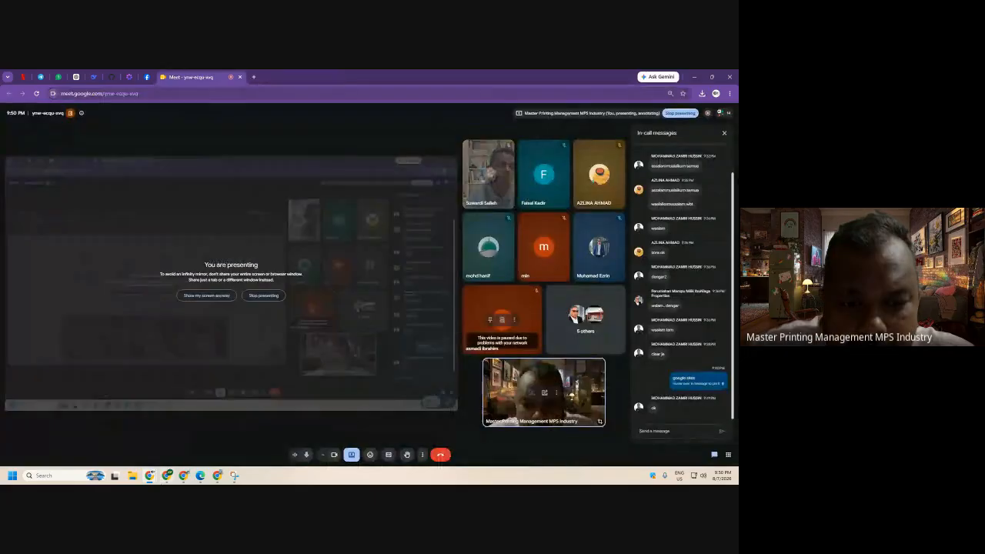
- Load ainaabeauty.my in the new tab beside KELAS ONLINE
key(alt+Tab)
click(137, 76)
click(156, 91)
key(ctrl+v)
key(Return)
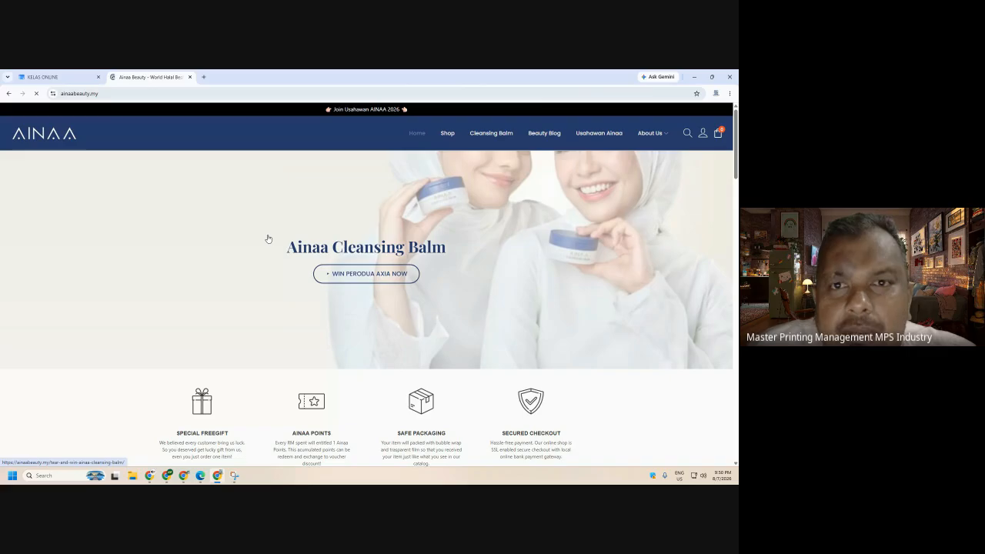
- Review the Ainaa Beauty Success Story videos, then return to the KELAS ONLINE editor
scroll(570, 300, down, 4)
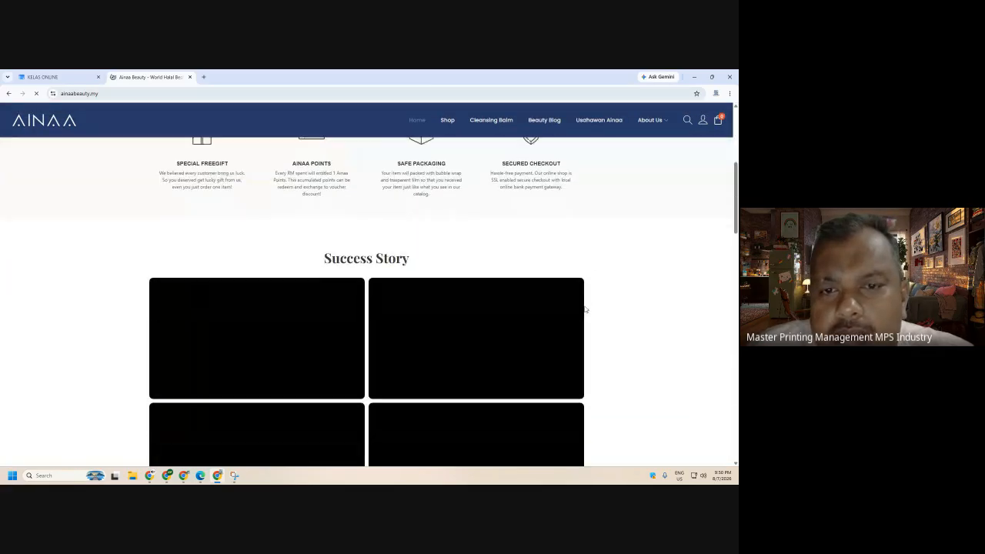
scroll(320, 252, up, 2)
scroll(480, 277, up, 4)
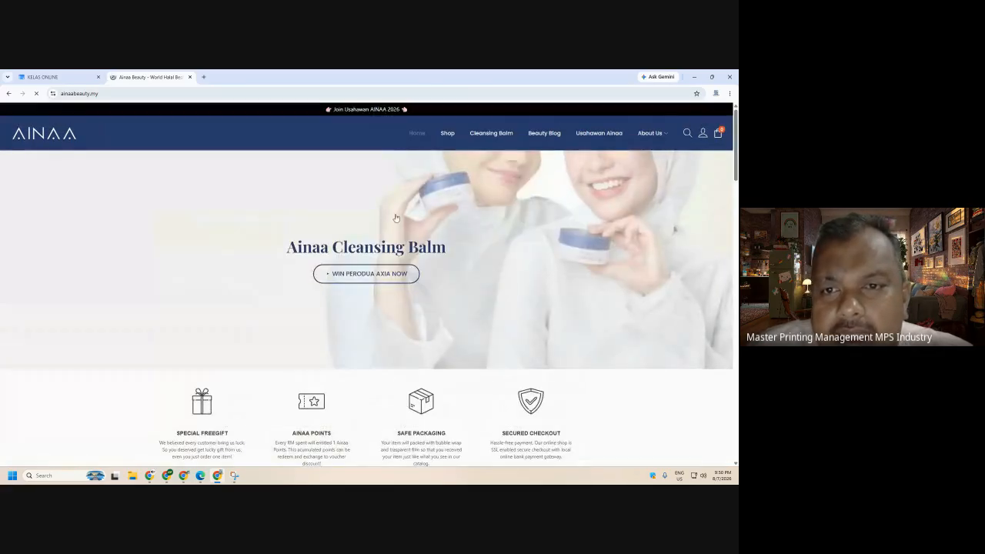
scroll(415, 323, down, 2)
scroll(433, 267, down, 3)
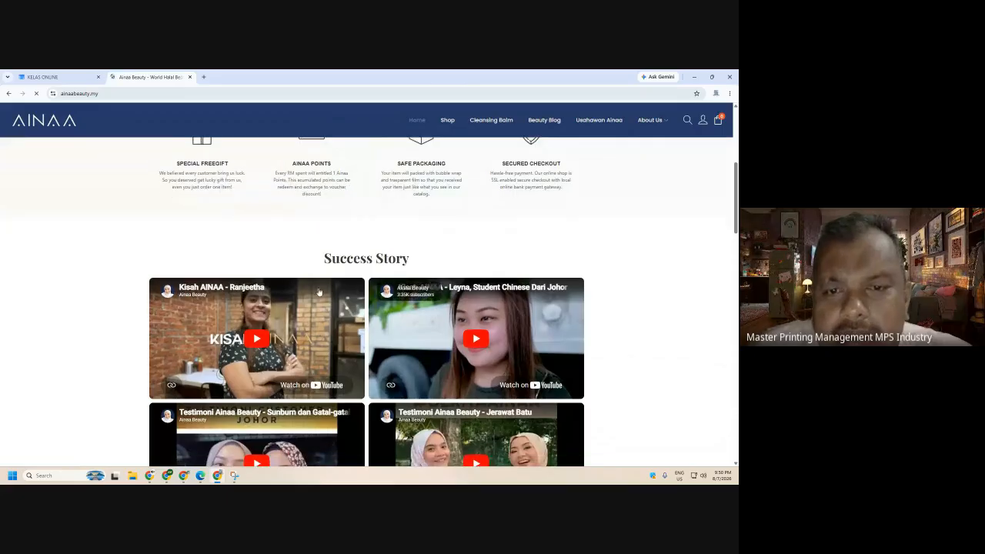
scroll(261, 258, down, 2)
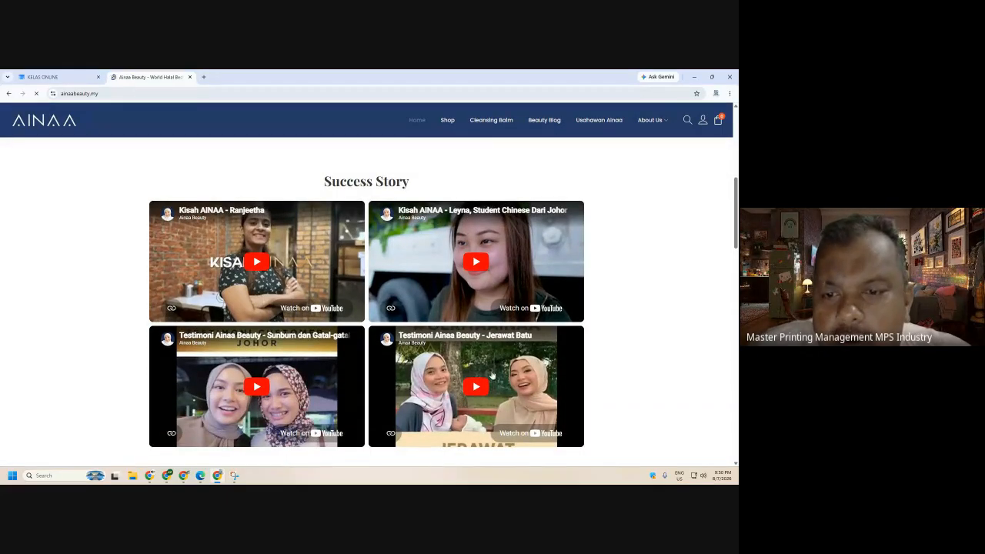
click(62, 77)
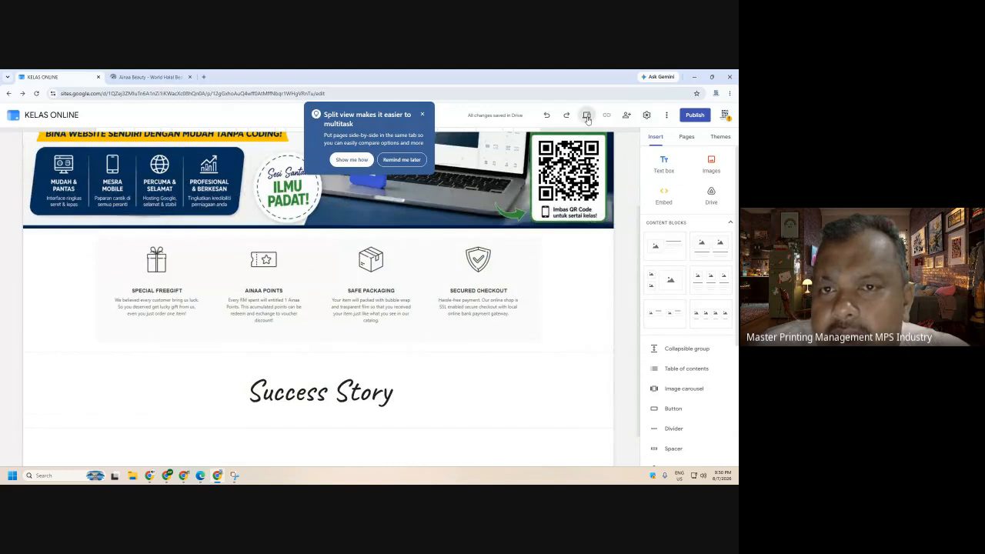
click(586, 115)
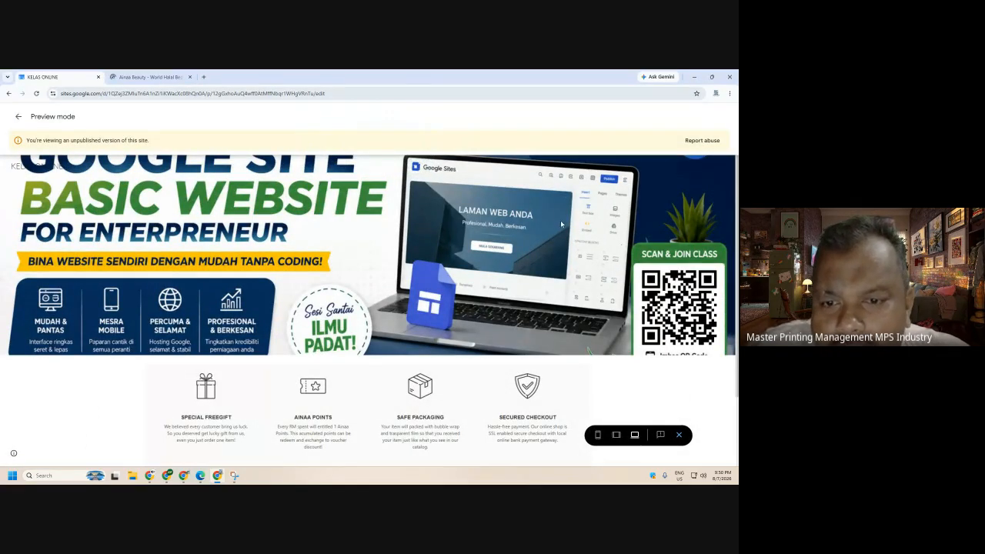
scroll(457, 278, down, 2)
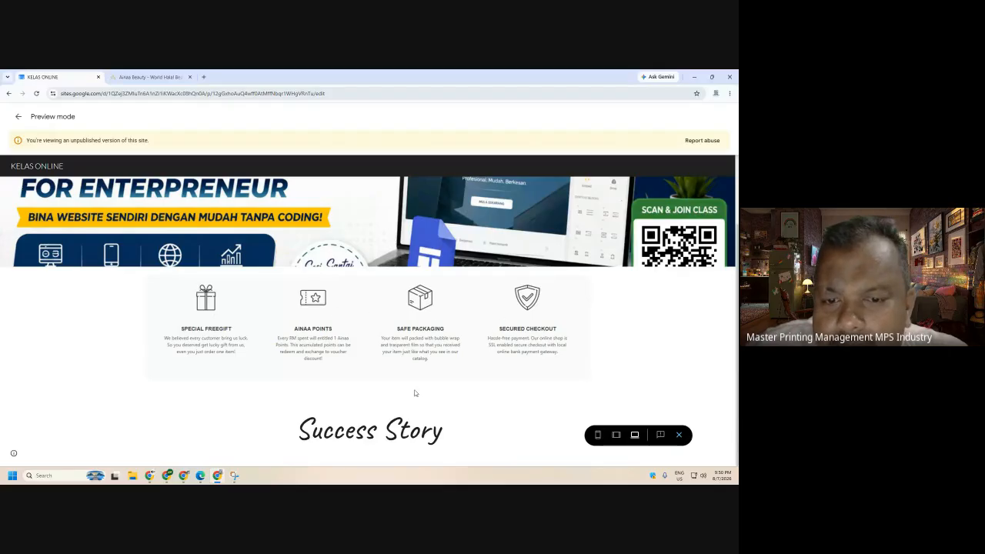
click(679, 435)
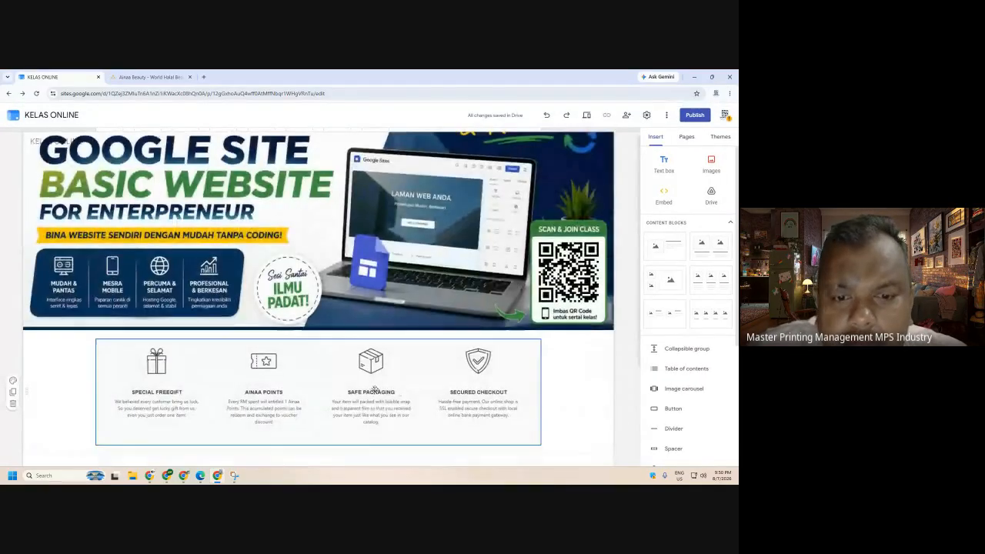
scroll(369, 387, down, 2)
scroll(725, 361, down, 5)
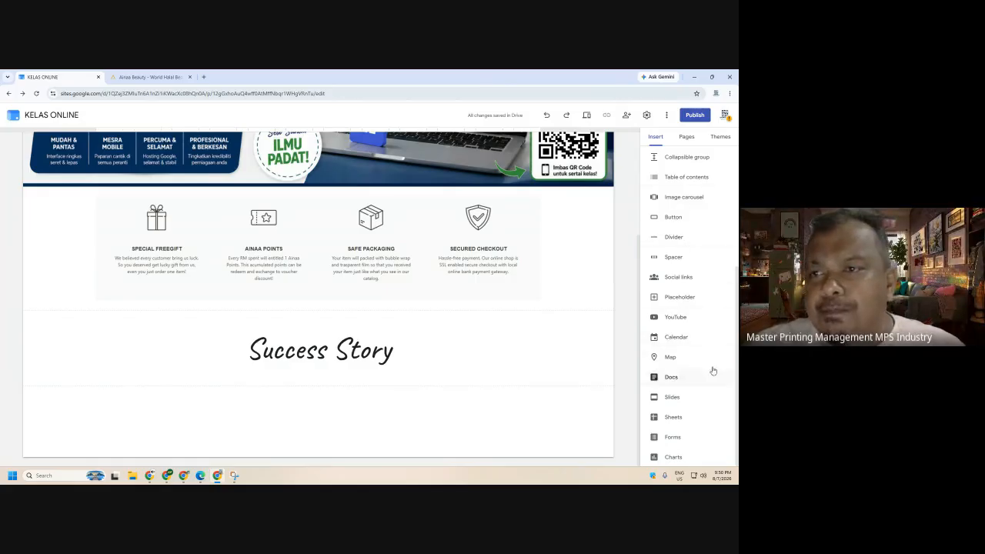
scroll(712, 362, up, 3)
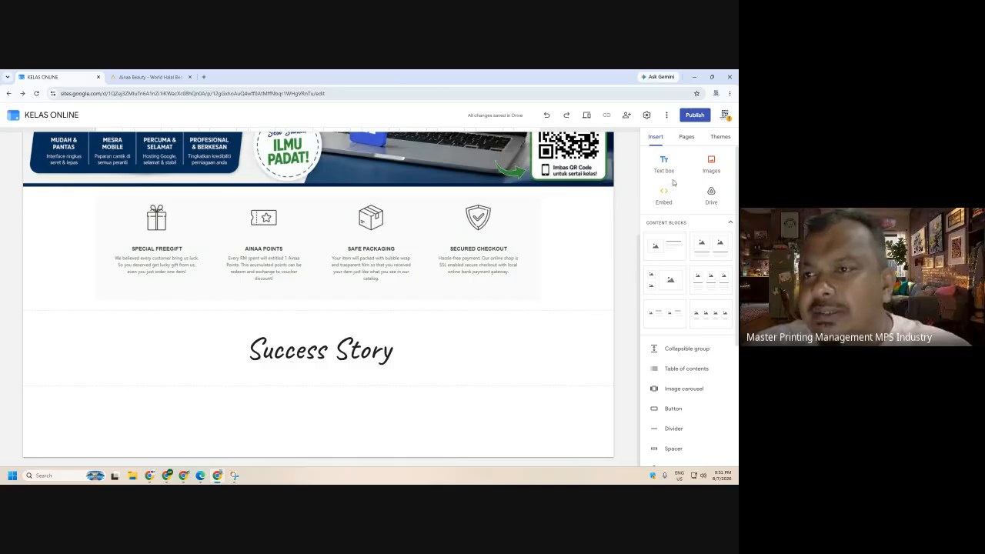
scroll(683, 254, down, 3)
scroll(685, 317, down, 1)
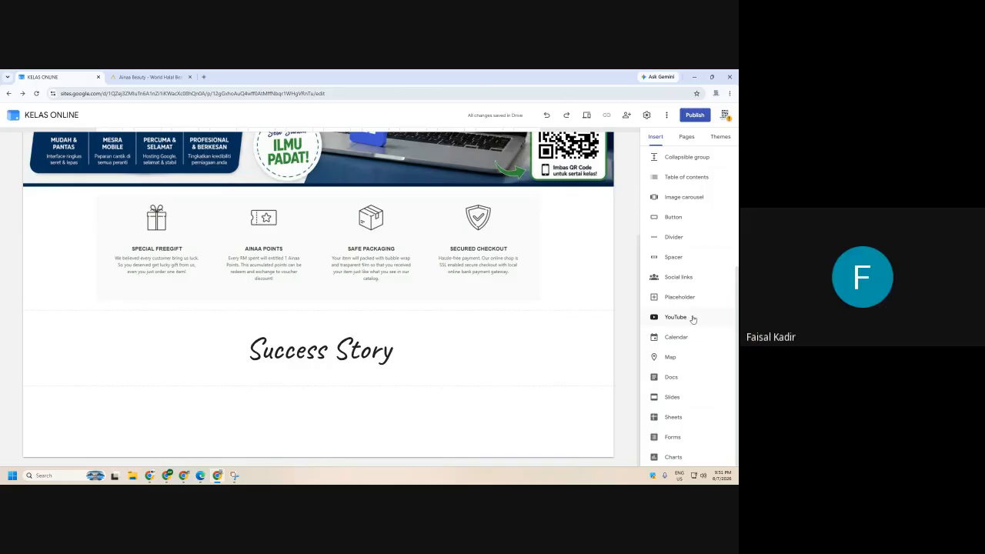
- Start a YouTube insert and copy the Kisah AINAA - Ranjeetha video's URL from YouTube
click(692, 316)
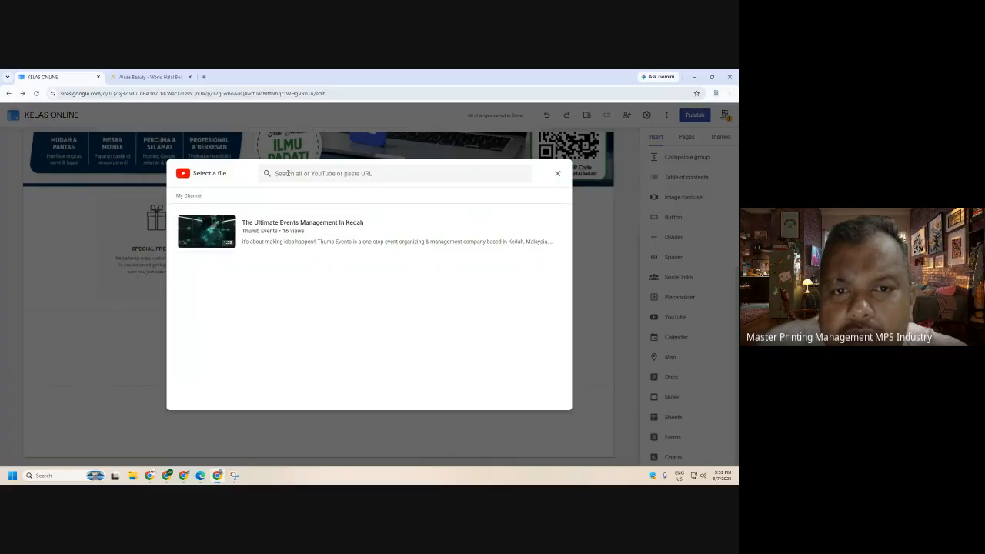
click(150, 77)
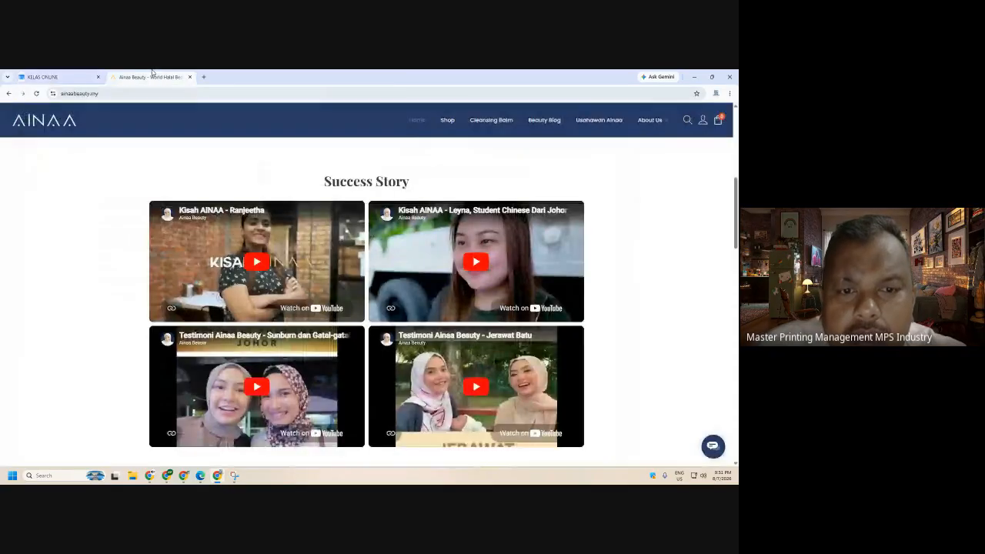
click(306, 307)
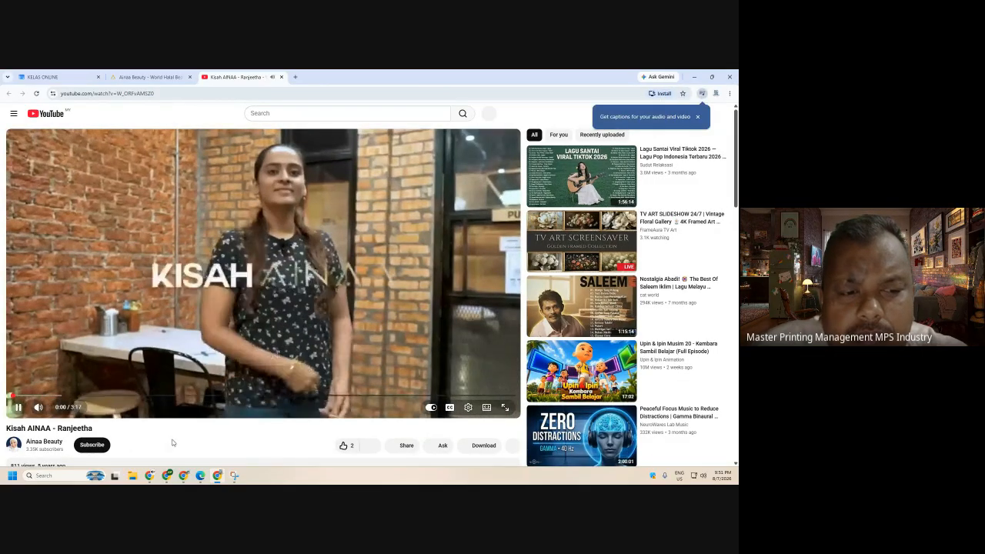
click(83, 92)
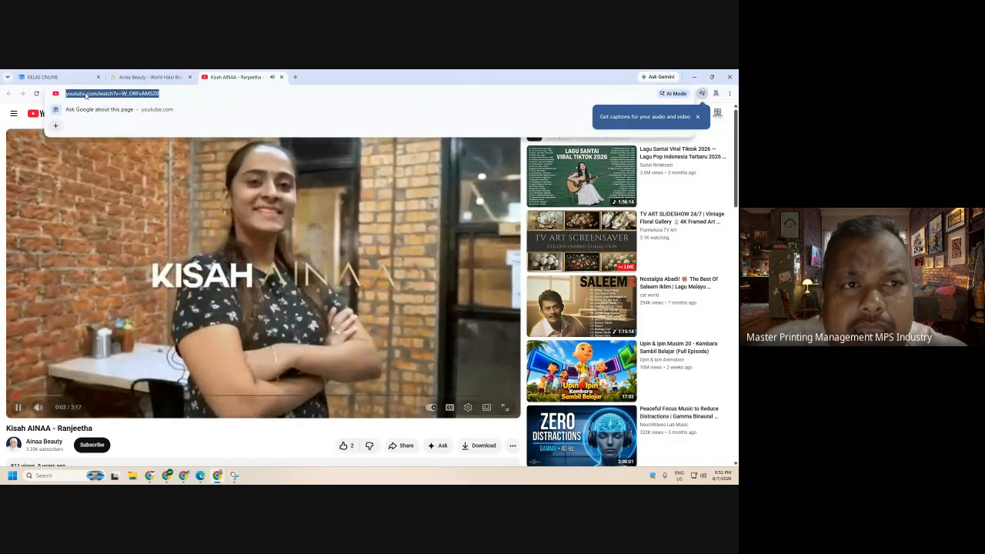
right_click(85, 93)
click(109, 165)
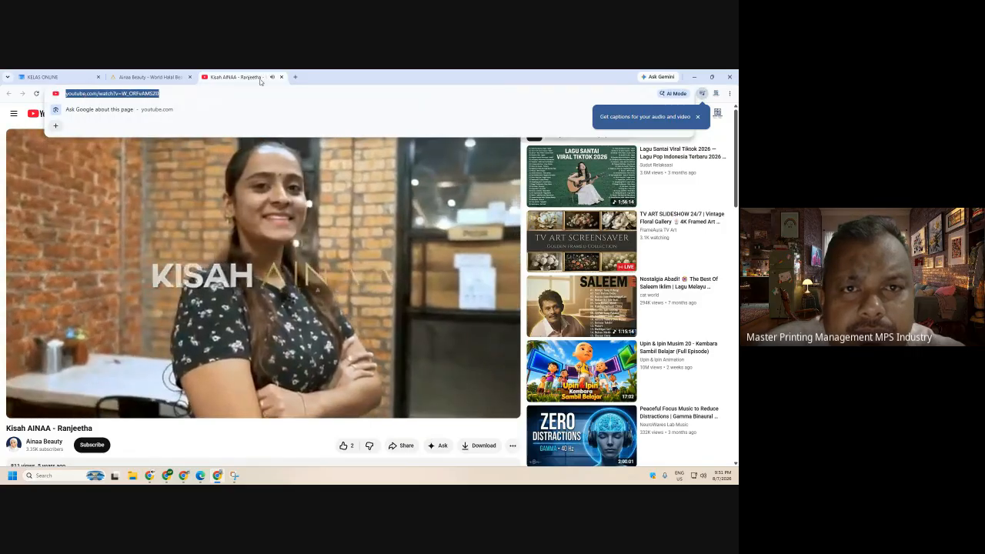
click(281, 77)
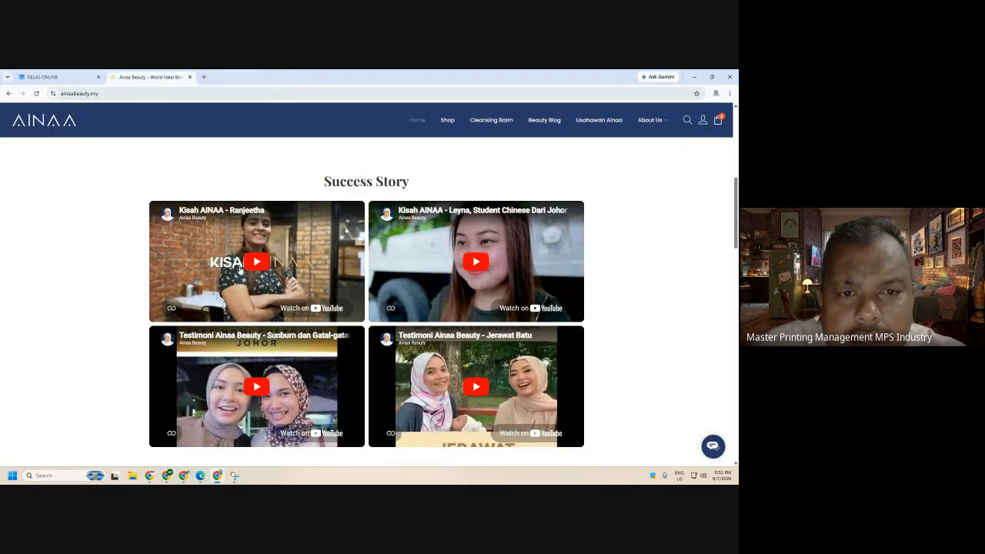
- Search the picker with the pasted URL and insert the Kisah AINAA - Ranjeetha video
click(43, 76)
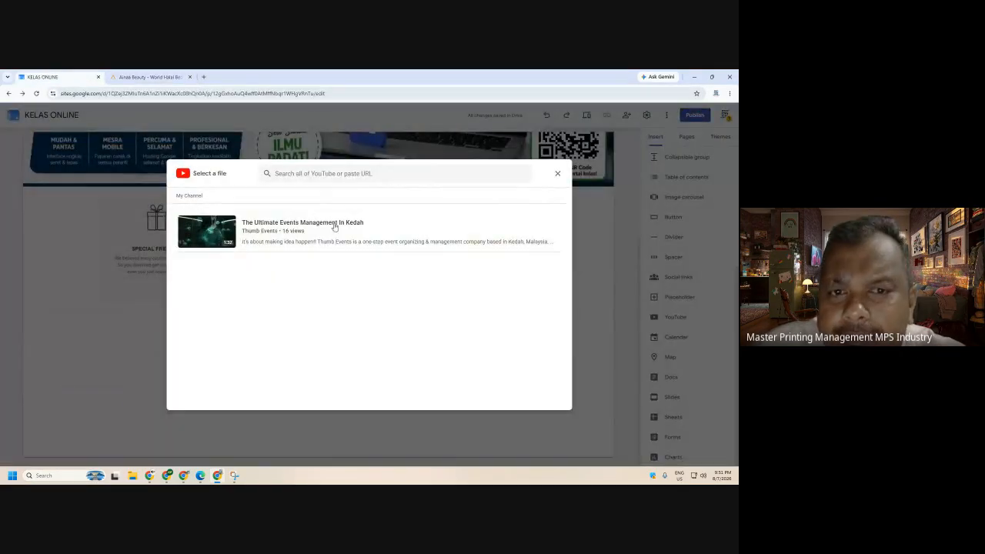
click(323, 177)
right_click(322, 177)
click(341, 269)
key(Return)
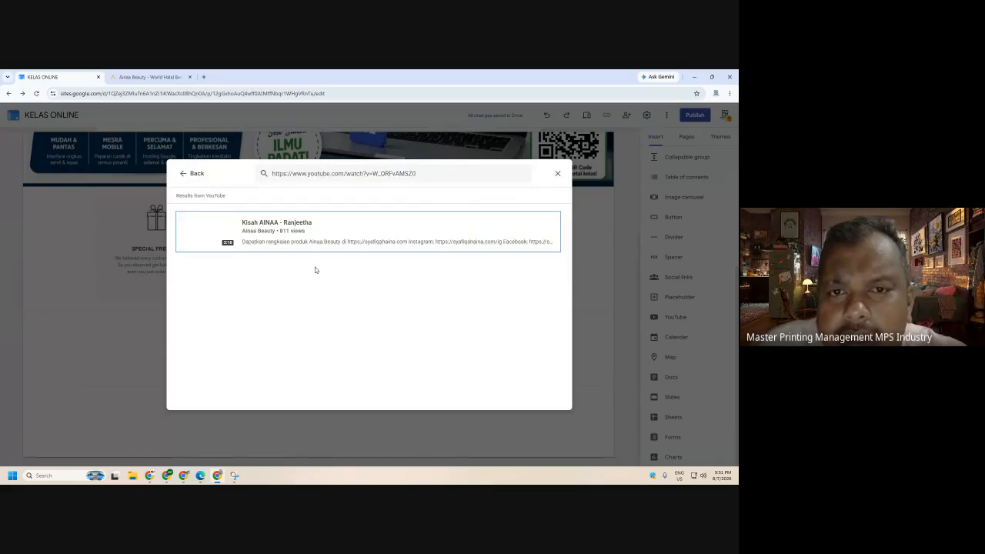
click(201, 237)
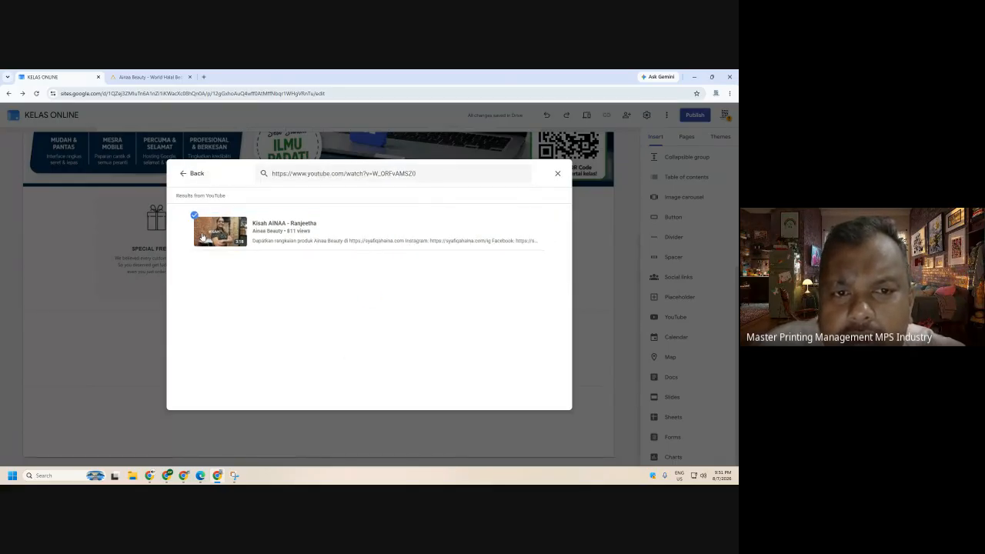
click(550, 402)
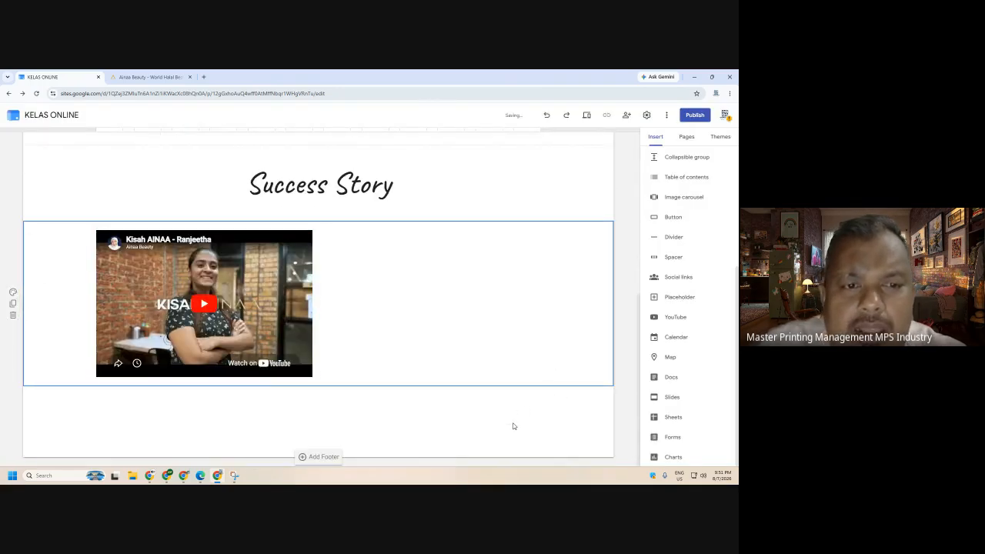
- Compare the KELAS ONLINE editor with the Ainaa Beauty video grid
click(166, 74)
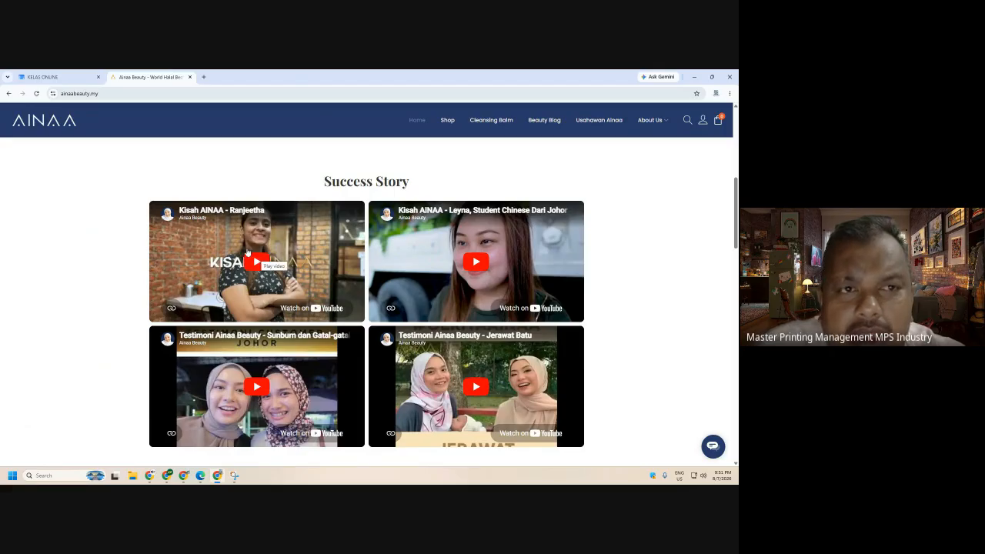
click(66, 78)
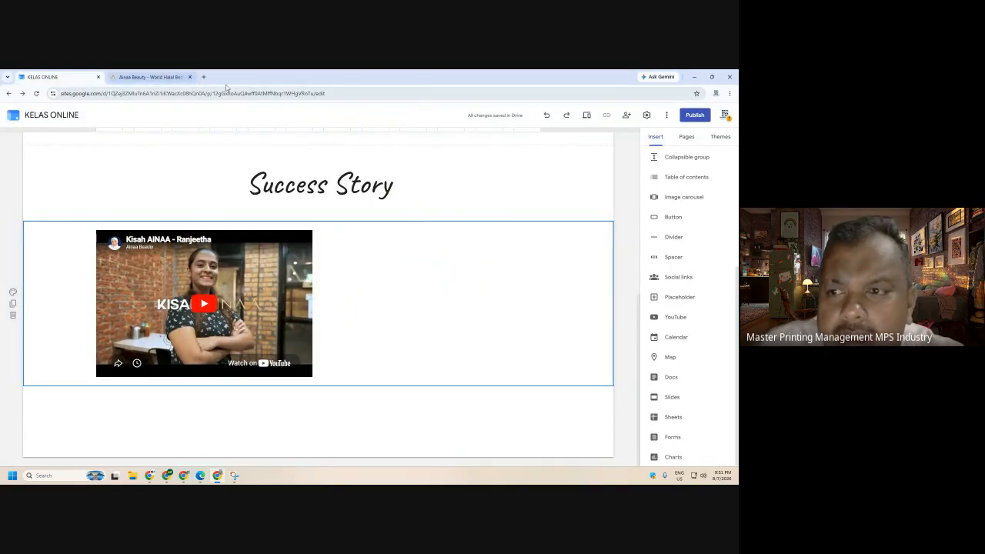
click(150, 77)
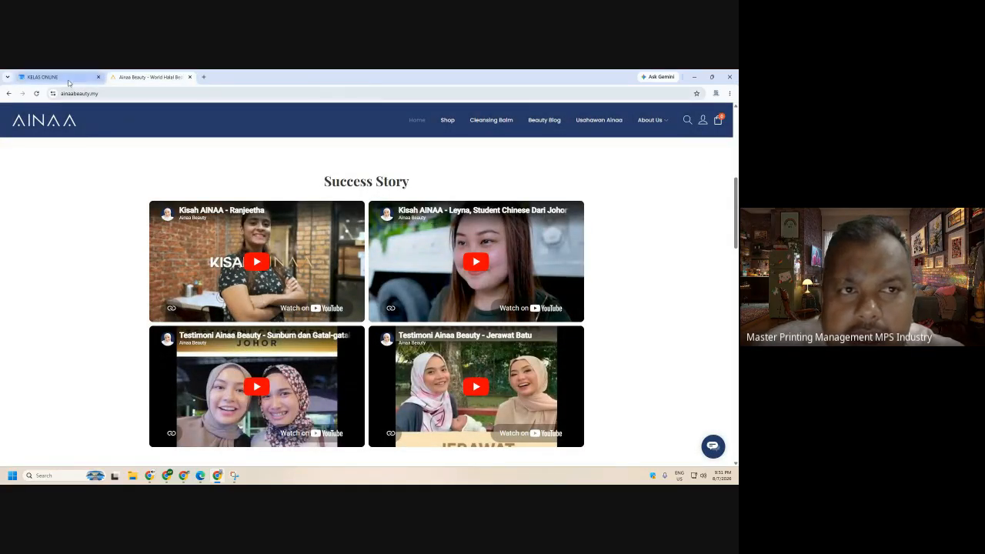
click(46, 77)
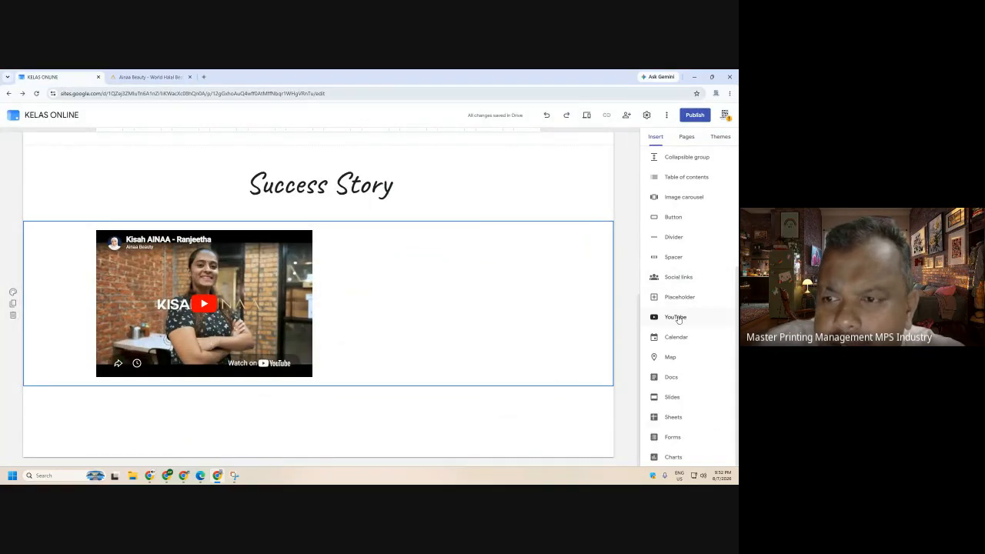
- Start another YouTube insert and copy the second Success Story video's URL
click(677, 316)
click(150, 77)
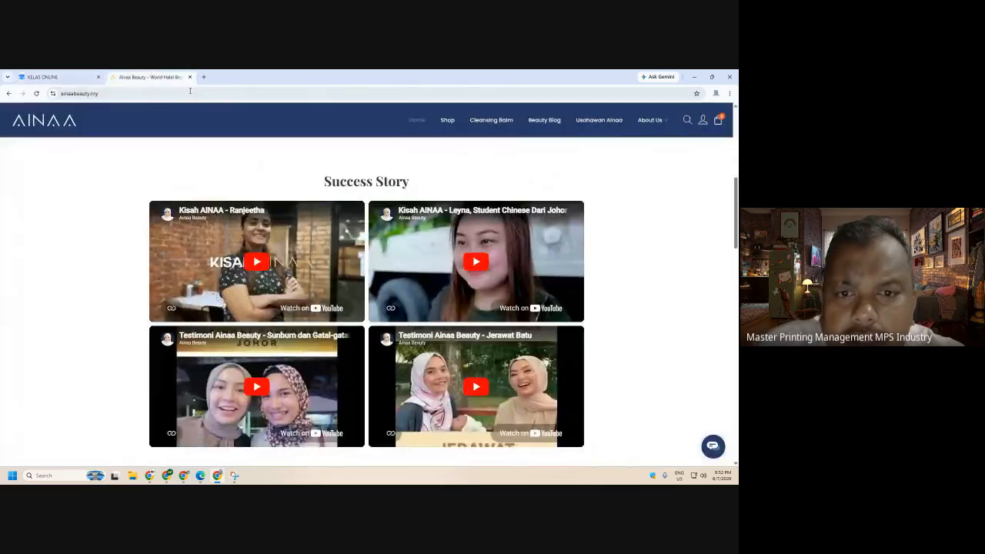
click(523, 306)
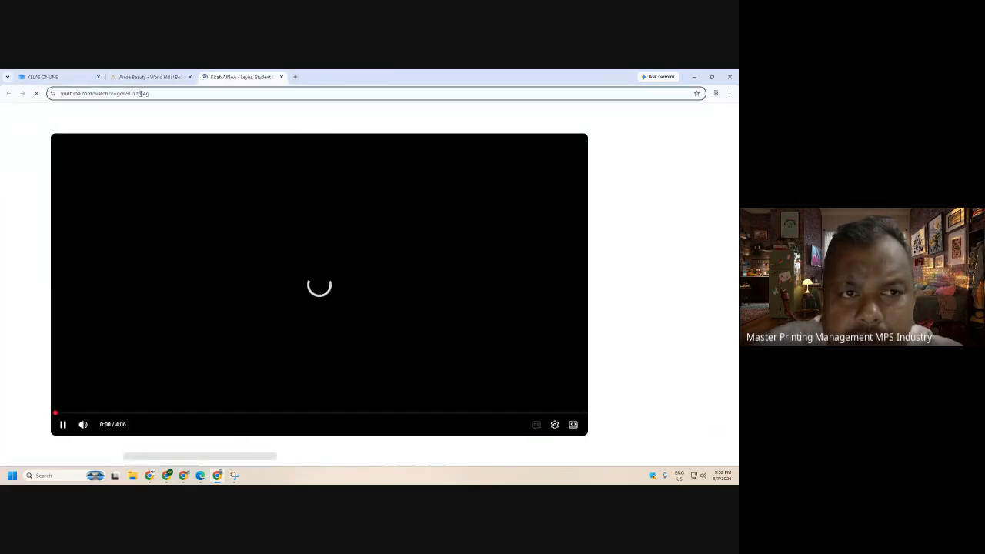
click(141, 94)
right_click(141, 93)
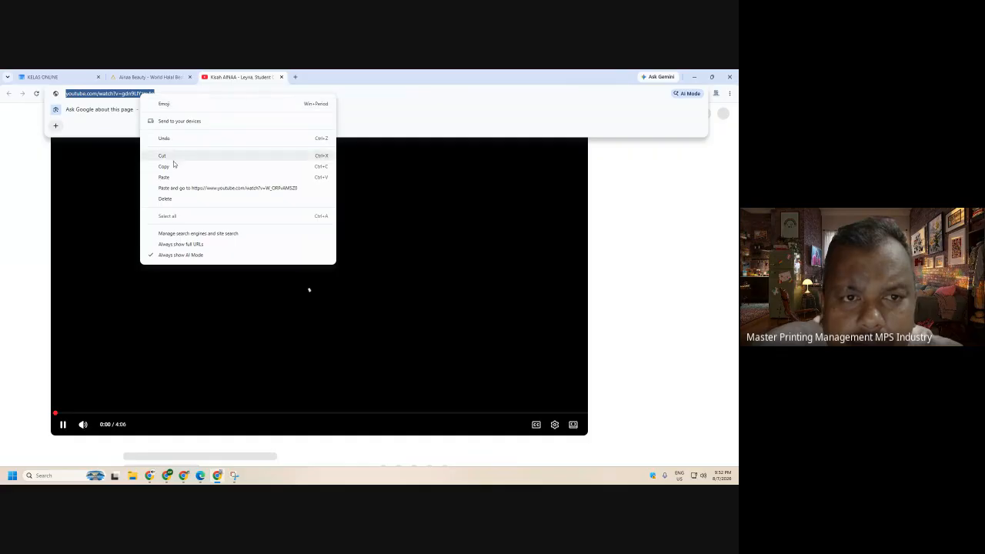
click(174, 167)
click(282, 77)
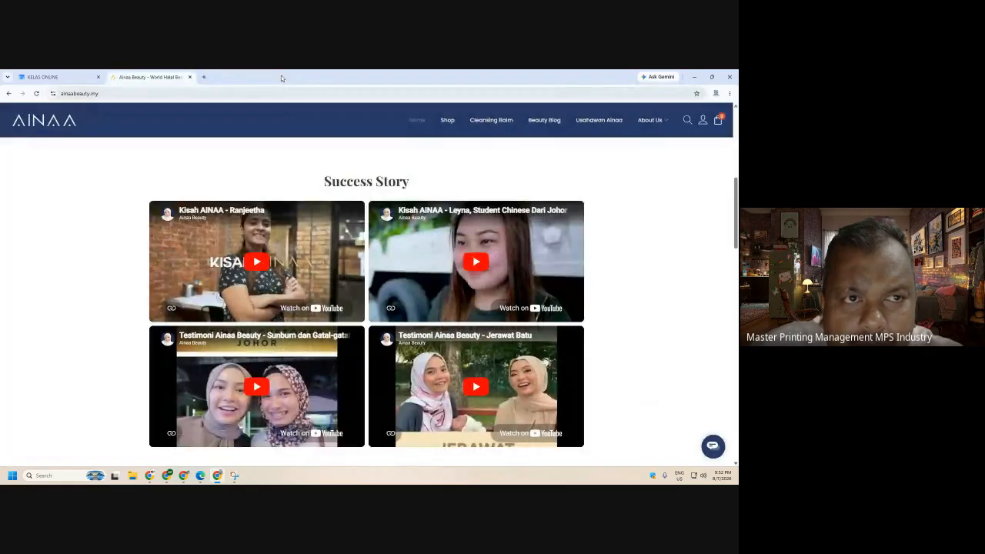
- Search with the pasted URL and insert the Kisah AINAA - Leyna video below the first
click(95, 76)
click(356, 174)
right_click(356, 177)
click(377, 267)
key(Return)
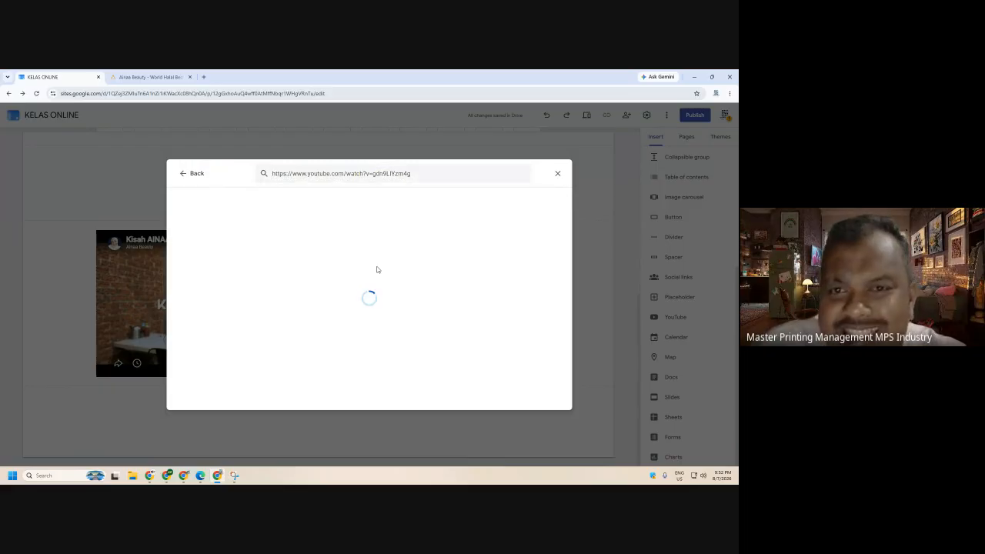
click(356, 237)
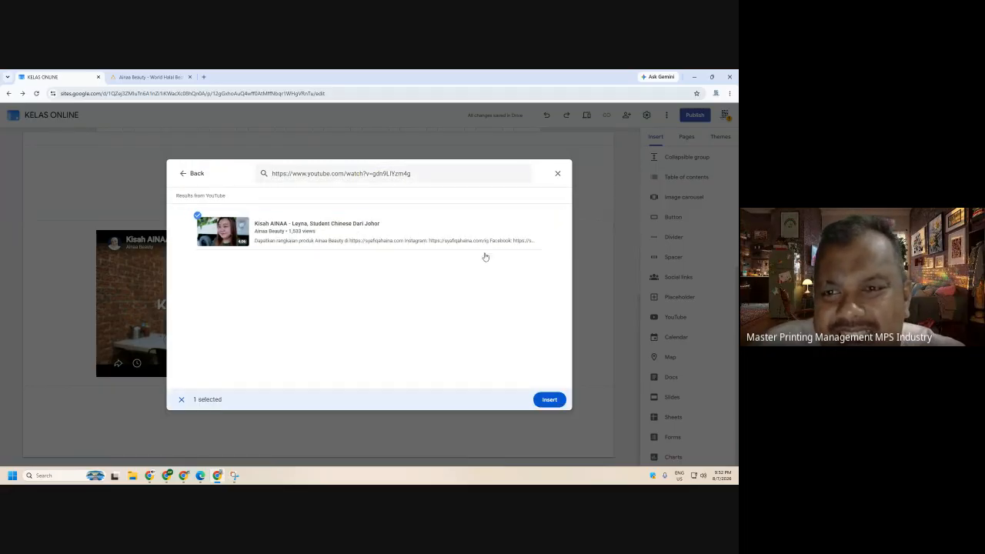
click(549, 399)
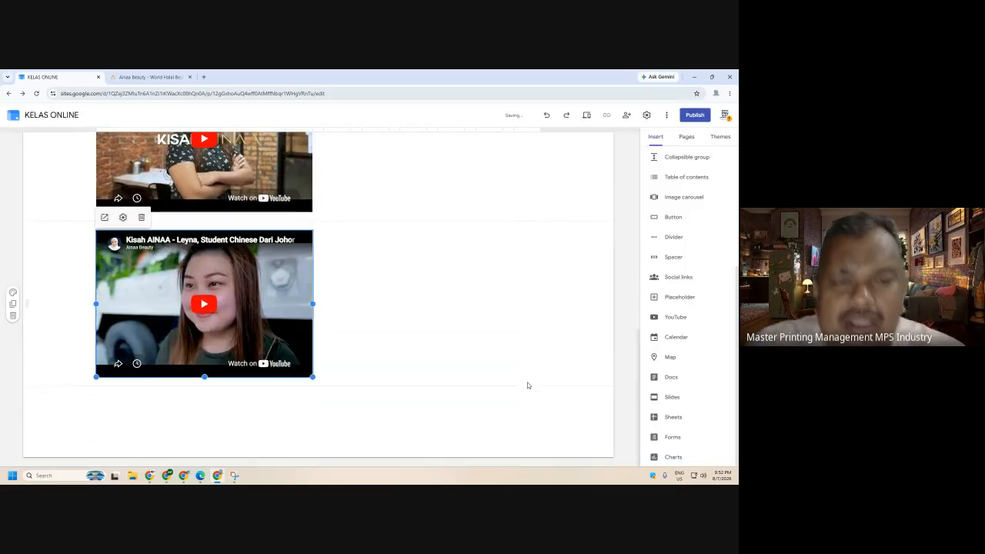
scroll(487, 347, up, 1)
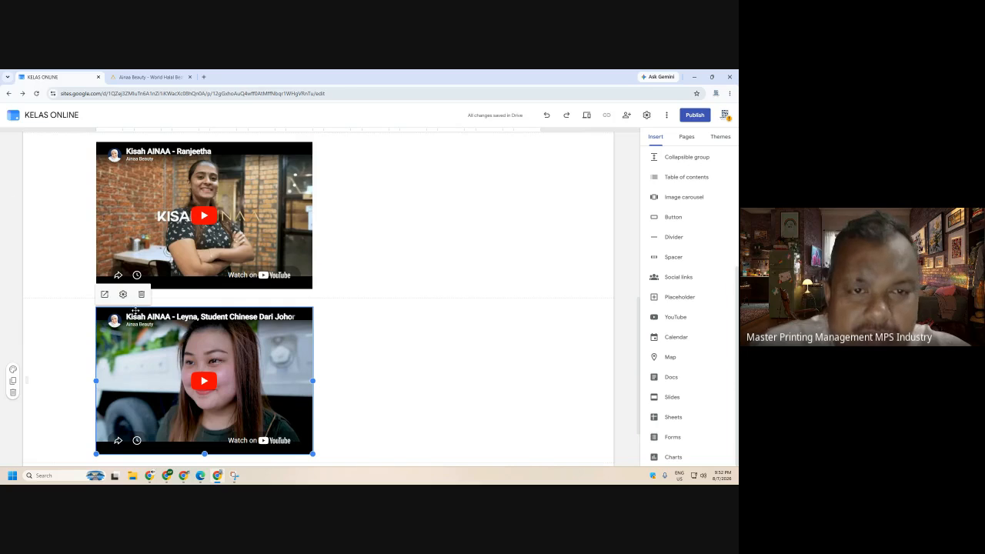
- Drag the Leyna video to the right of the Ranjeetha video in one row
click(150, 77)
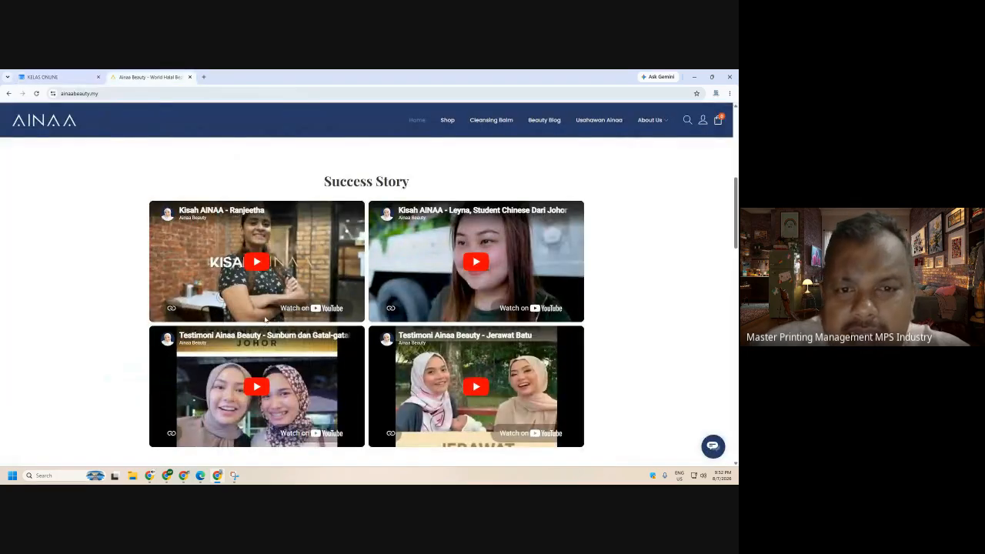
click(46, 77)
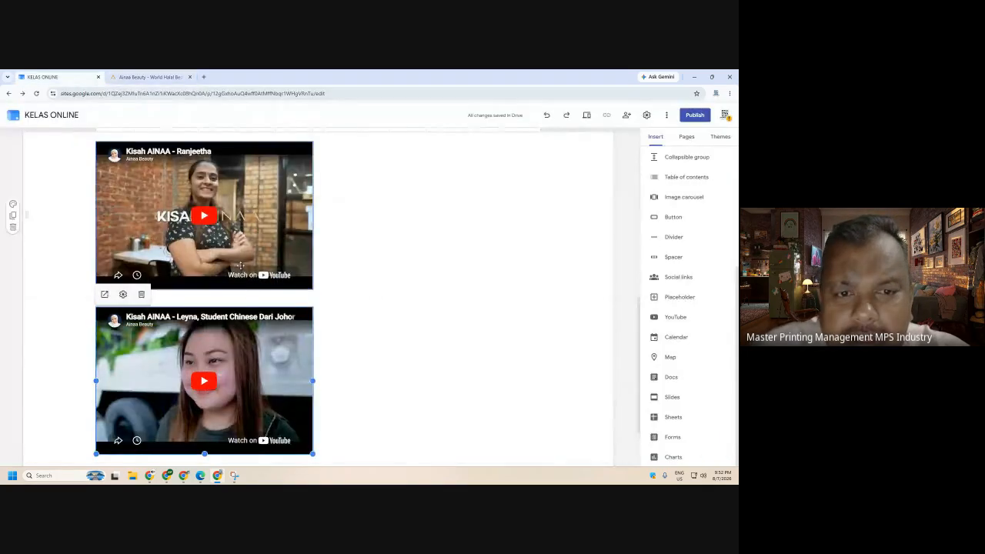
drag(214, 360, 474, 234)
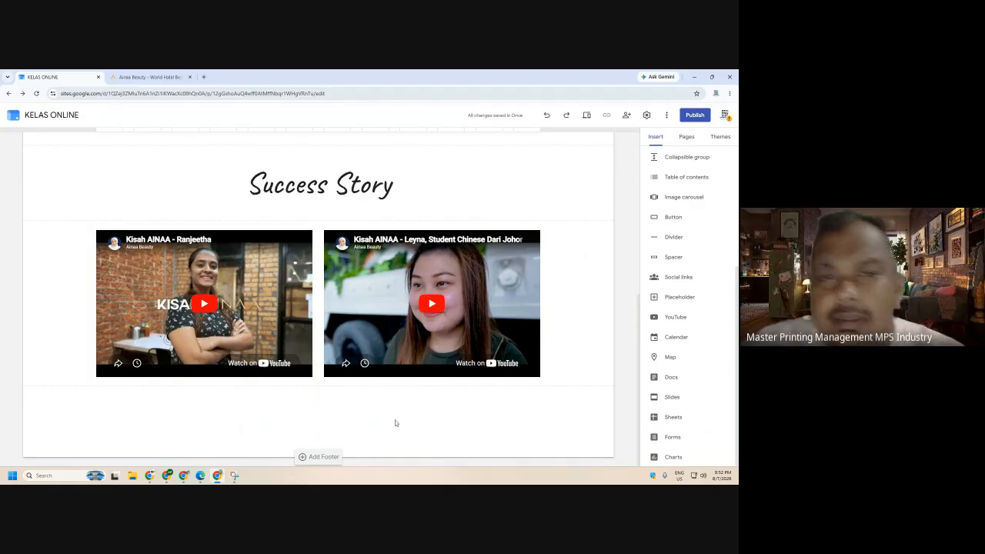
scroll(393, 422, up, 3)
scroll(390, 418, up, 3)
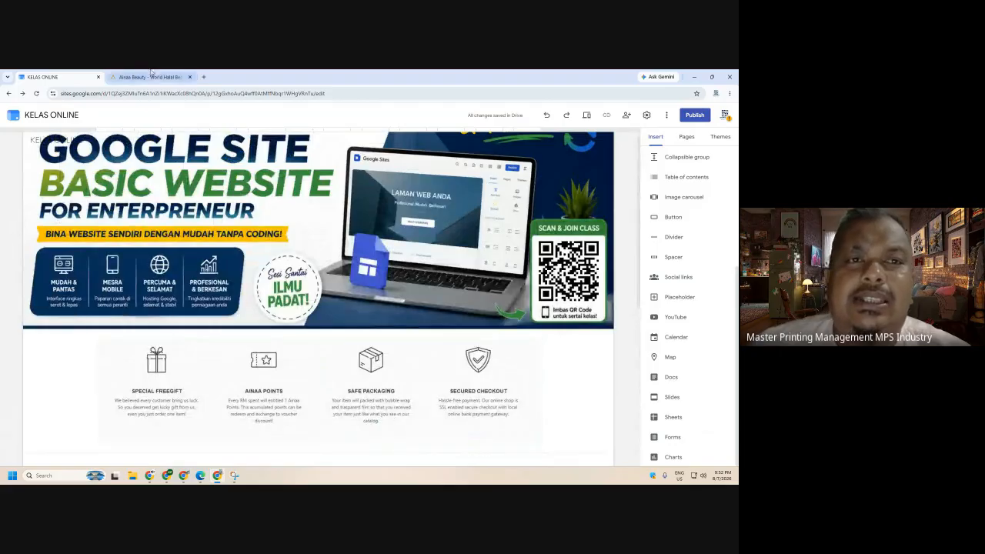
- Compare the side-by-side videos with the Ainaa Beauty reference page, then return to the editor
click(148, 77)
scroll(461, 266, down, 3)
scroll(471, 273, down, 2)
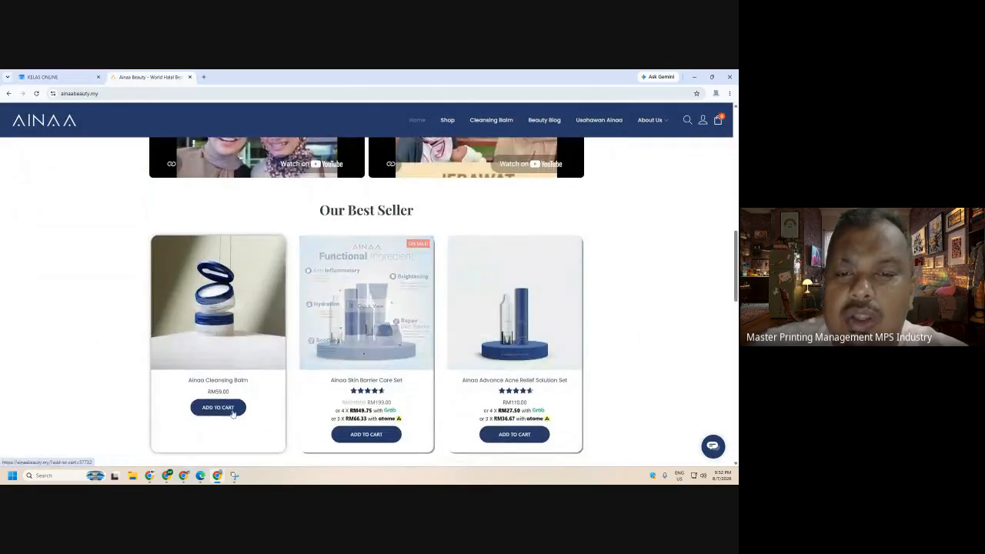
scroll(165, 412, down, 1)
scroll(161, 417, down, 3)
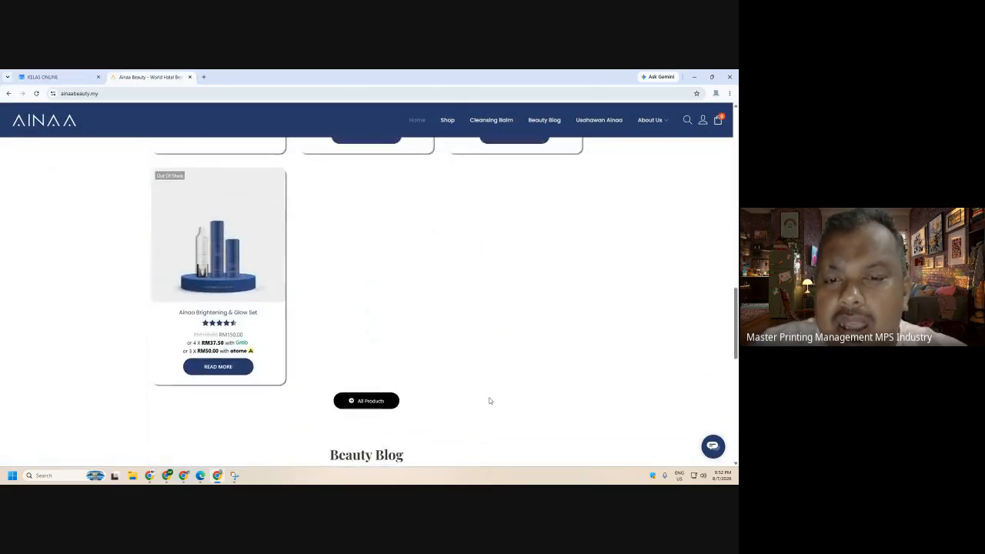
scroll(475, 402, up, 5)
scroll(457, 377, up, 3)
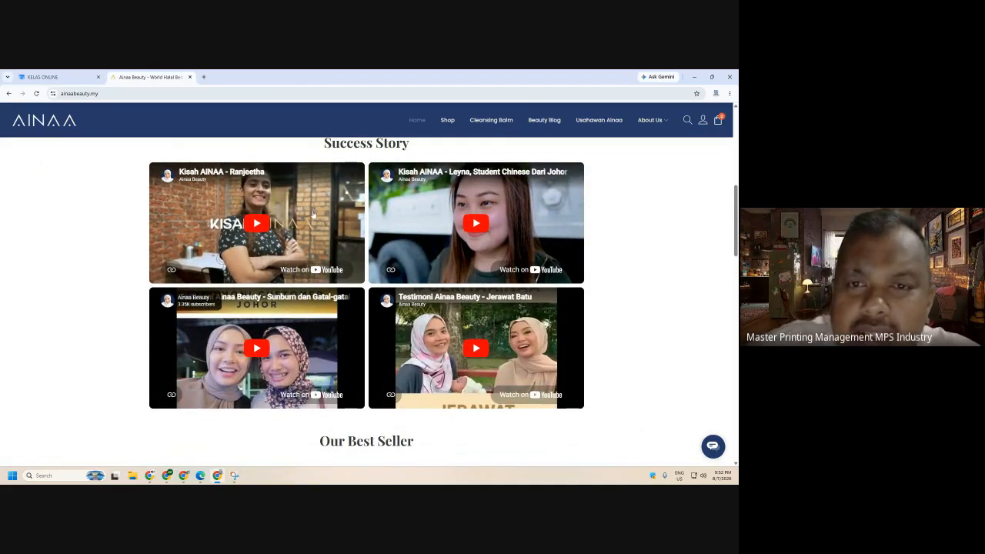
scroll(474, 300, up, 1)
scroll(474, 301, up, 3)
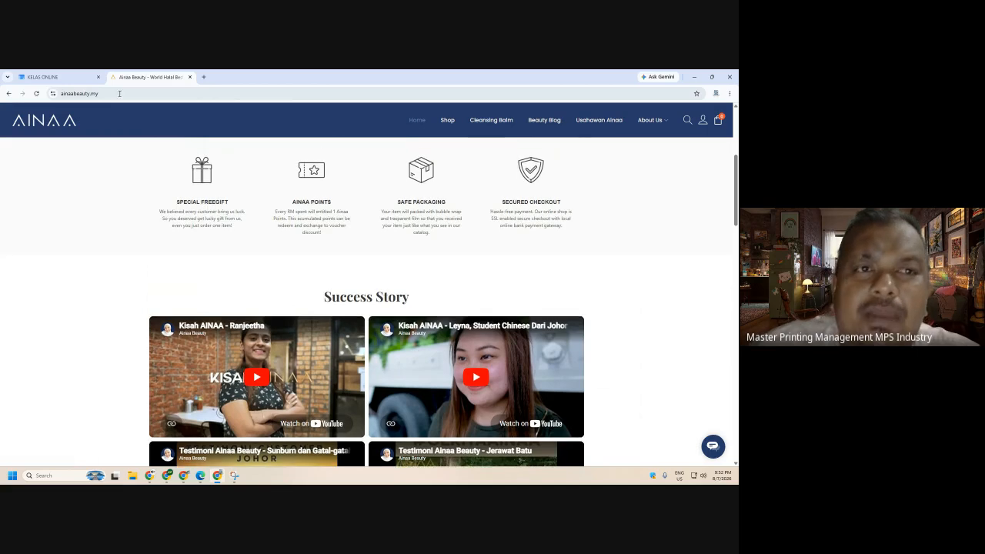
click(43, 76)
scroll(530, 393, down, 2)
scroll(530, 394, down, 4)
click(586, 114)
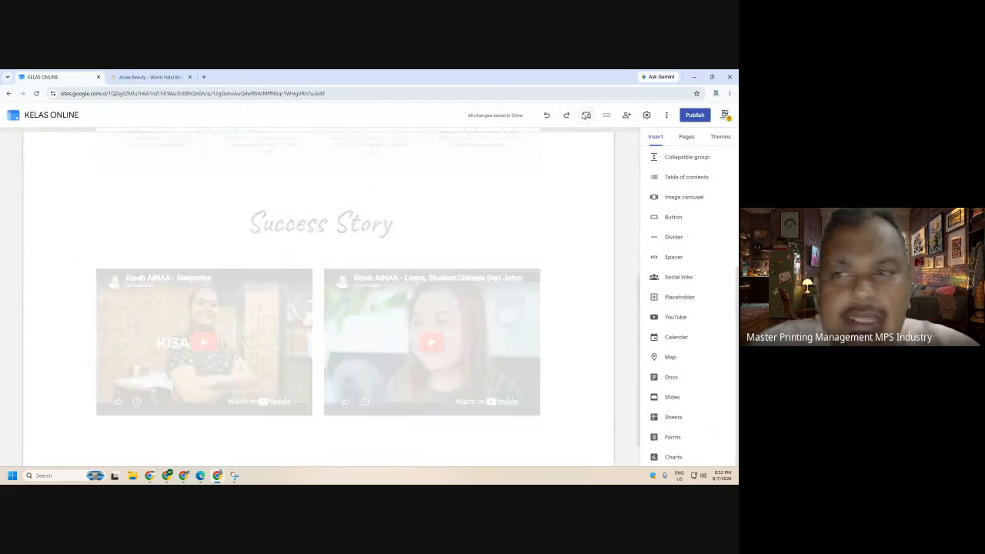
scroll(573, 231, down, 1)
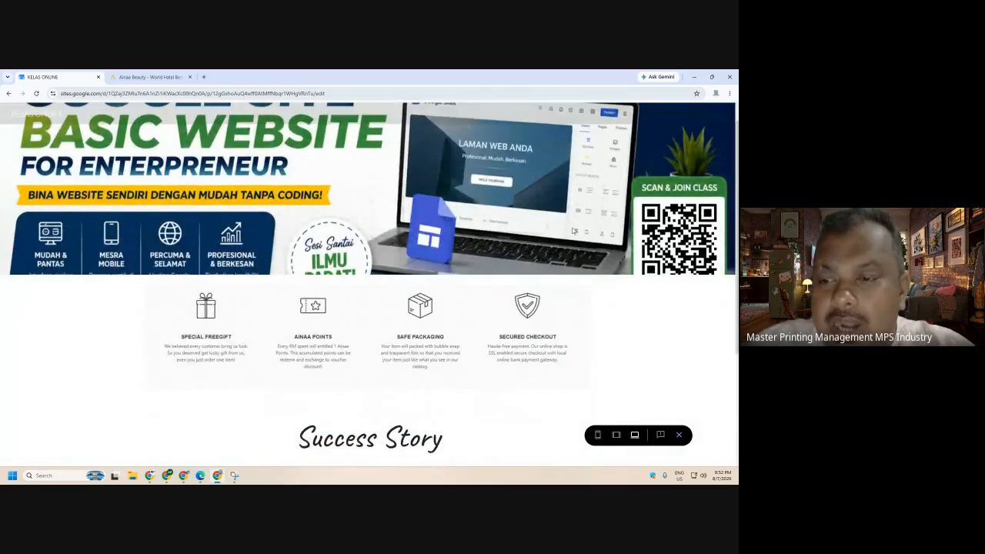
scroll(578, 262, down, 3)
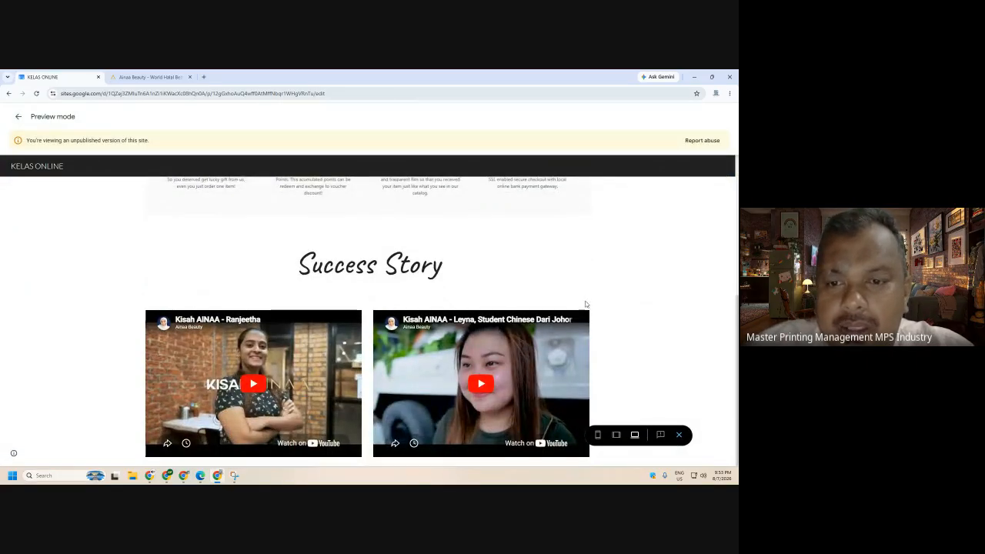
click(678, 435)
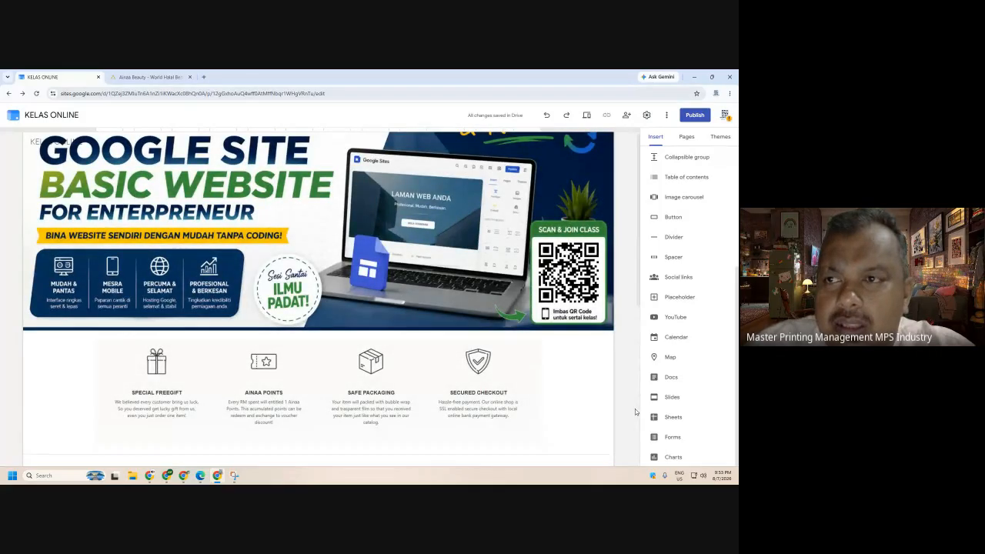
- Publish the site at sites.google.com/view/onlinetestkelas and open the live site
click(695, 115)
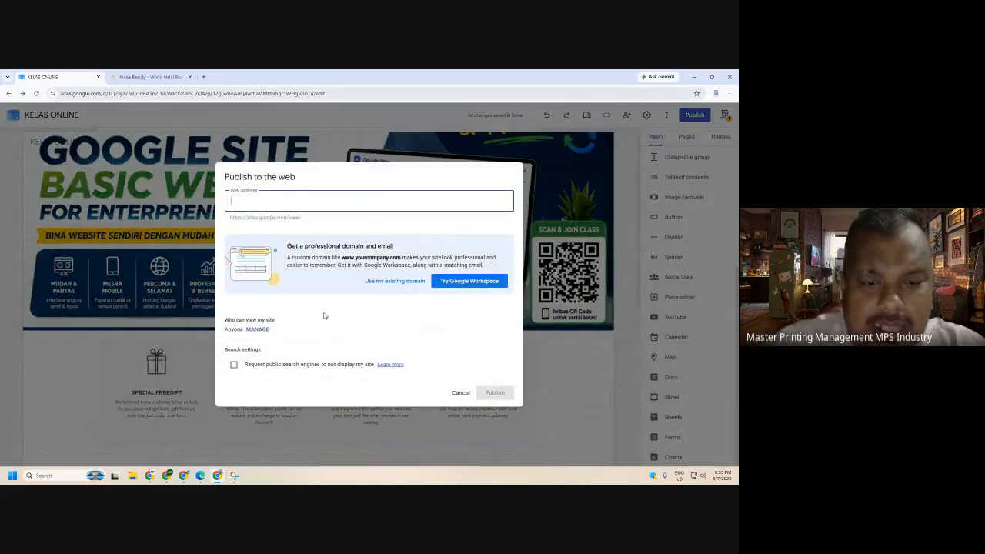
text(onli)
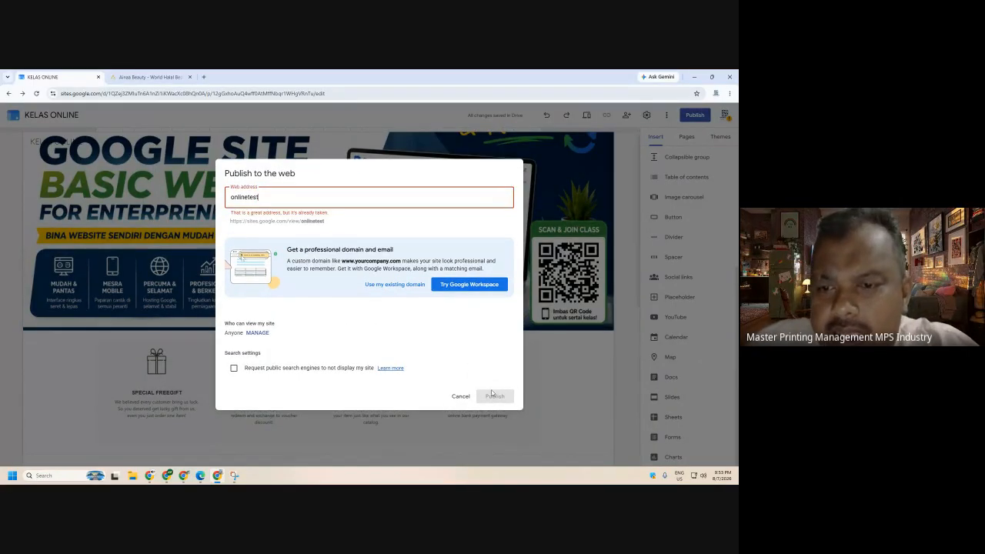
text(netest)
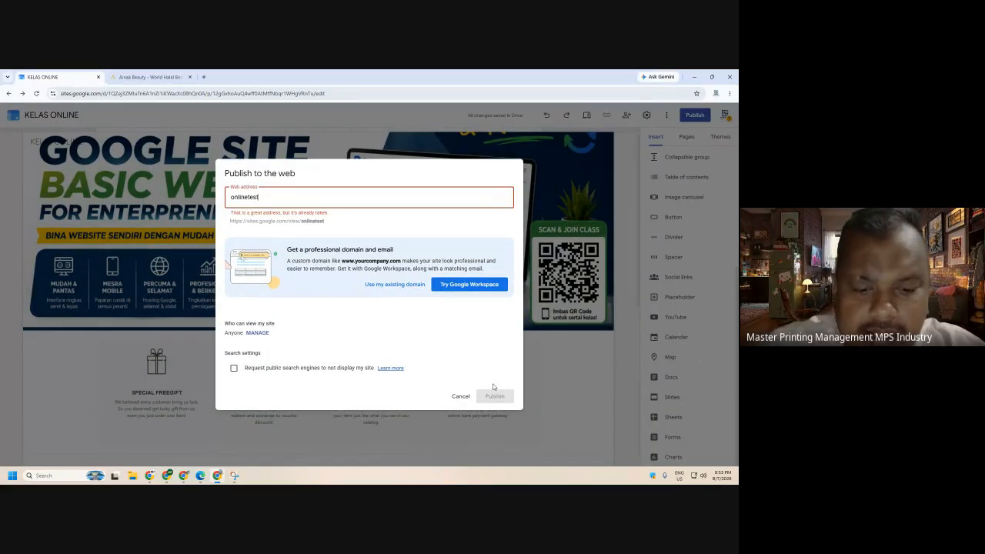
text(kelas)
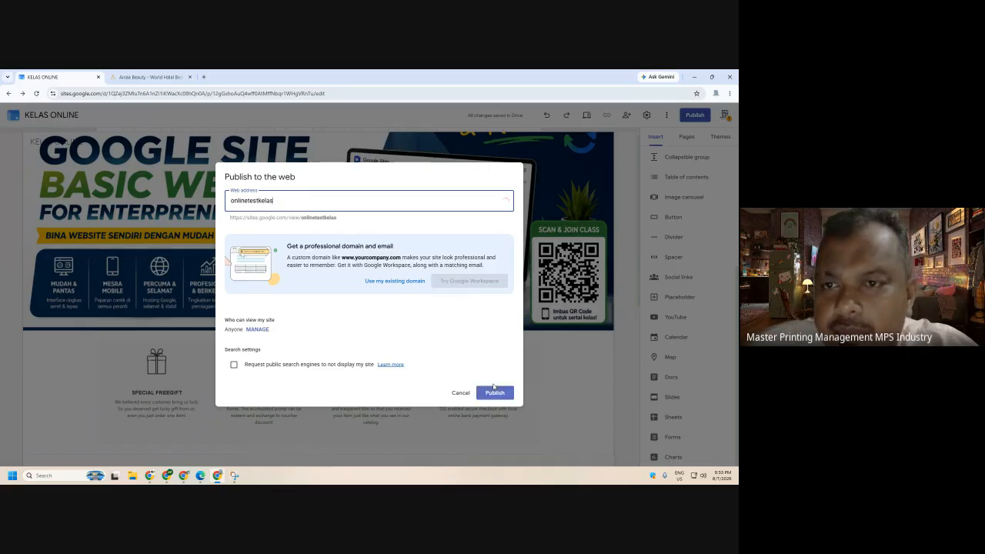
click(494, 393)
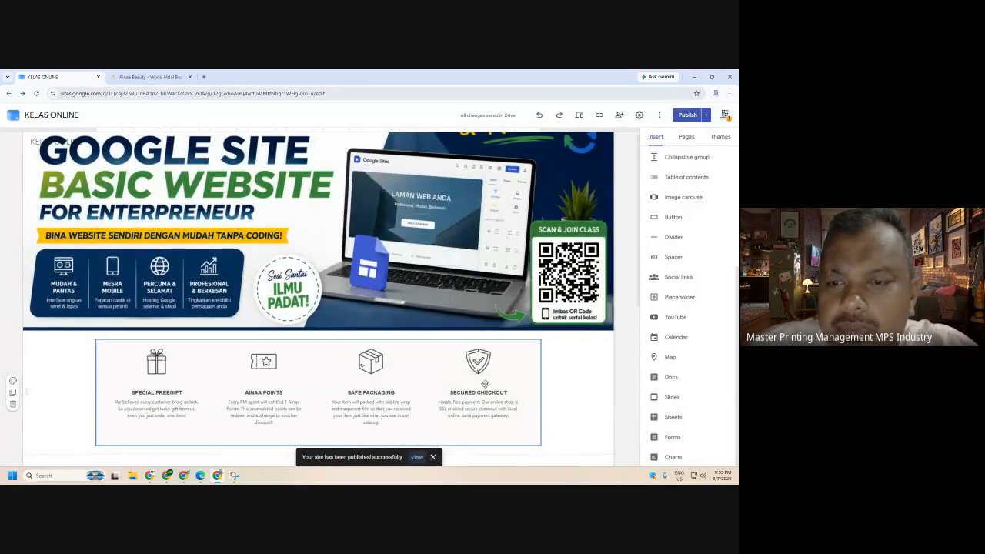
click(416, 457)
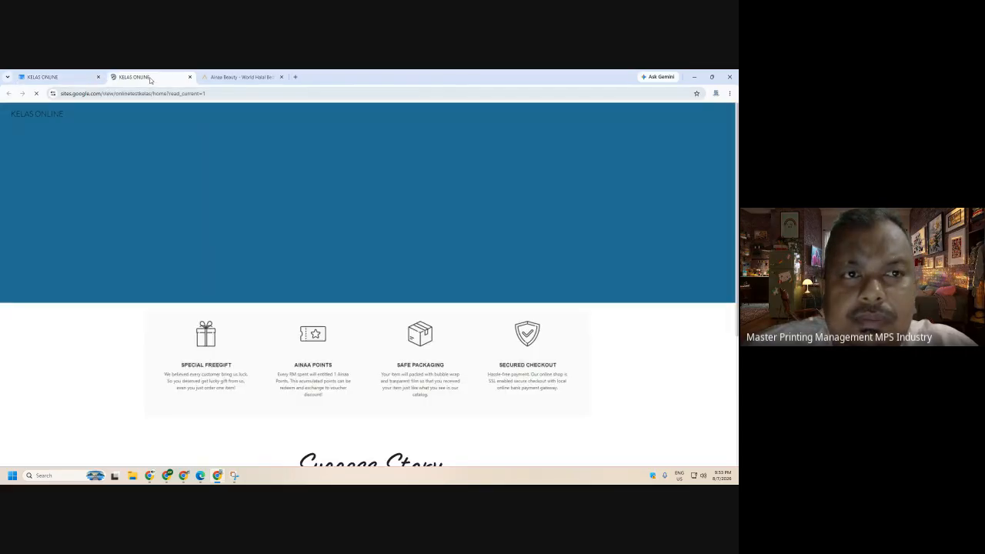
- Post the published KELAS ONLINE link in the Google Meet chat, then bring the site window back
click(147, 93)
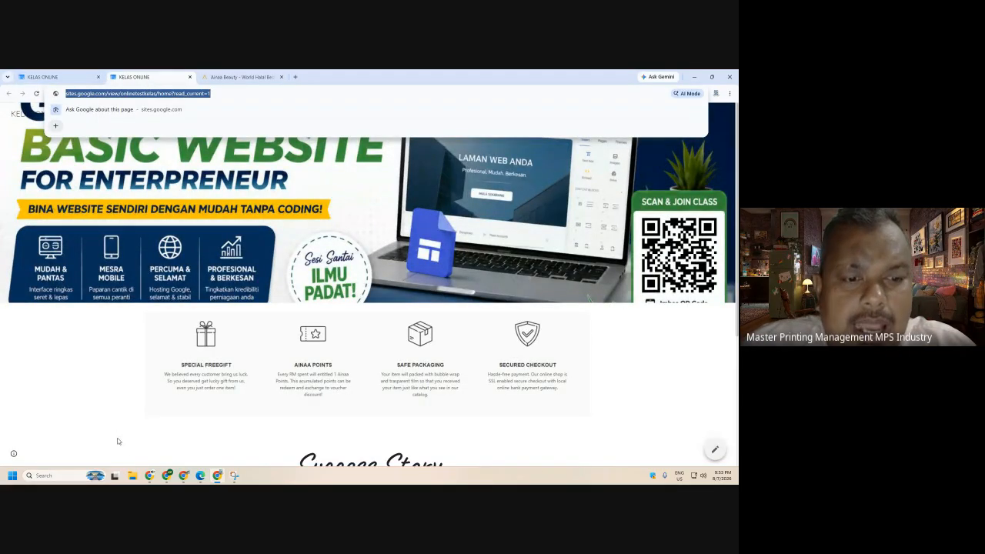
click(150, 476)
click(108, 441)
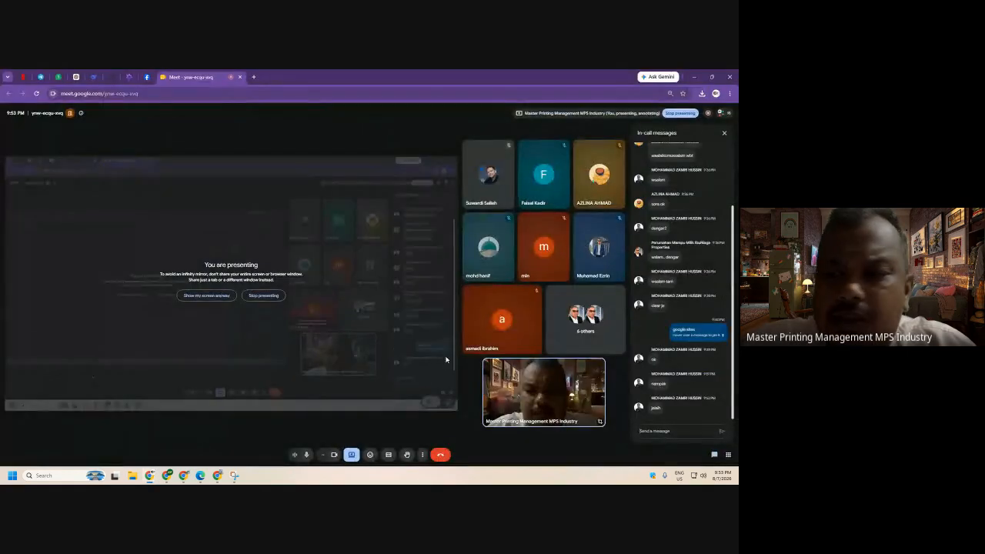
click(694, 434)
key(ctrl+v)
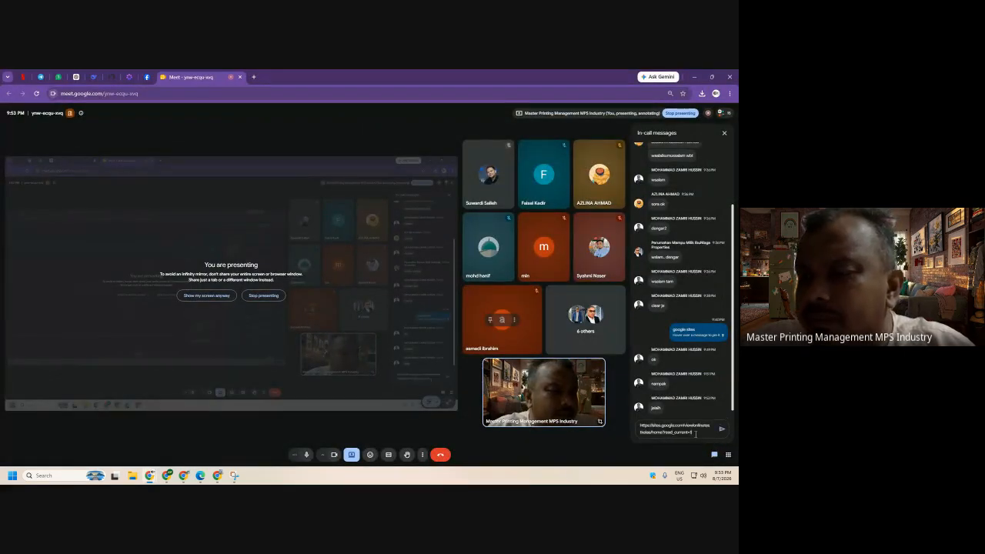
key(Return)
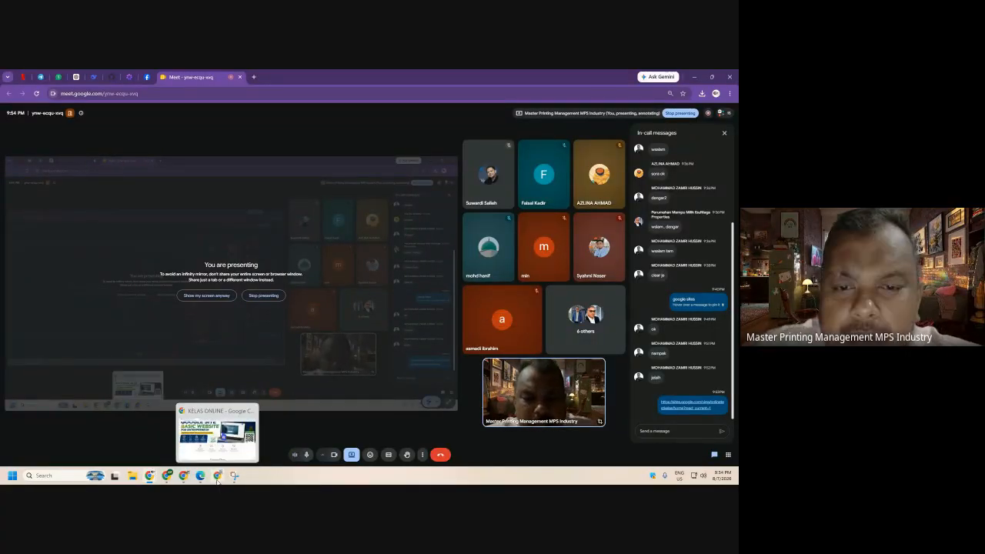
click(217, 435)
- Leave the published page for the KELAS ONLINE editor and scroll through the side-by-side videos
scroll(611, 367, down, 3)
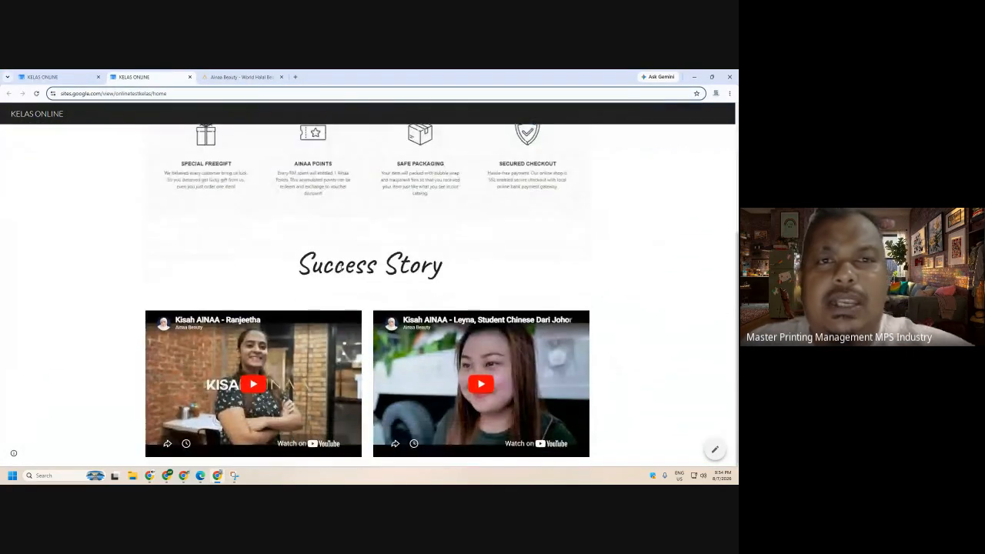
scroll(371, 265, up, 3)
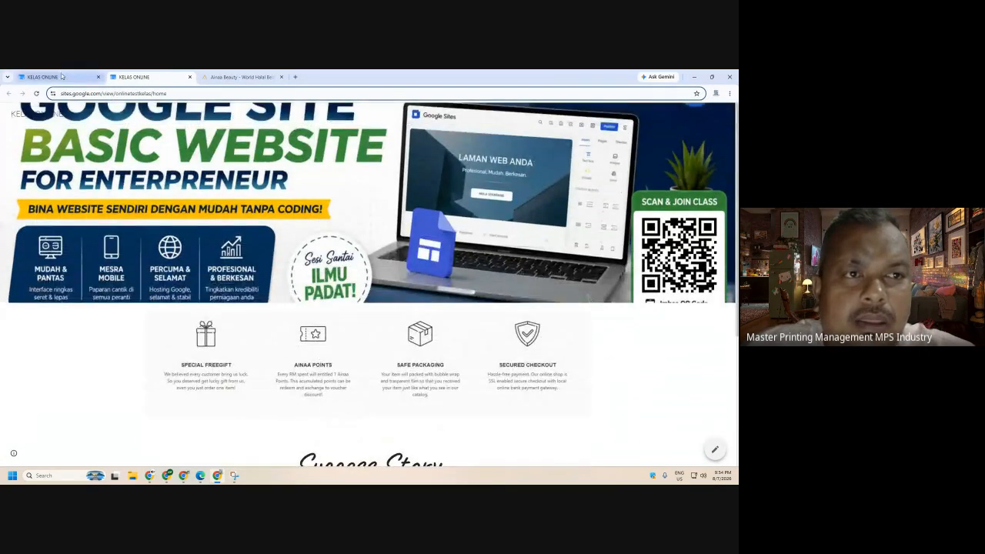
click(46, 77)
scroll(456, 348, down, 4)
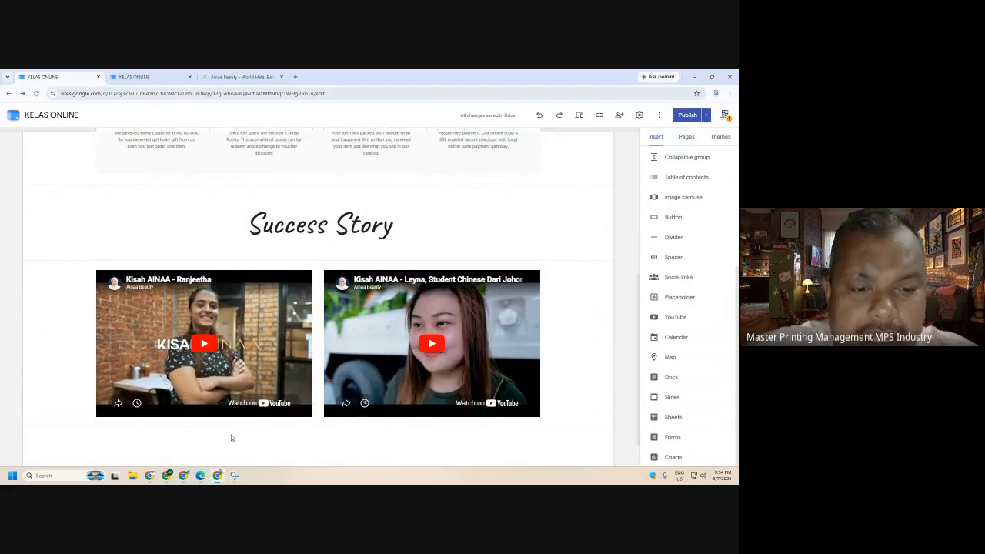
mouse_move(168, 478)
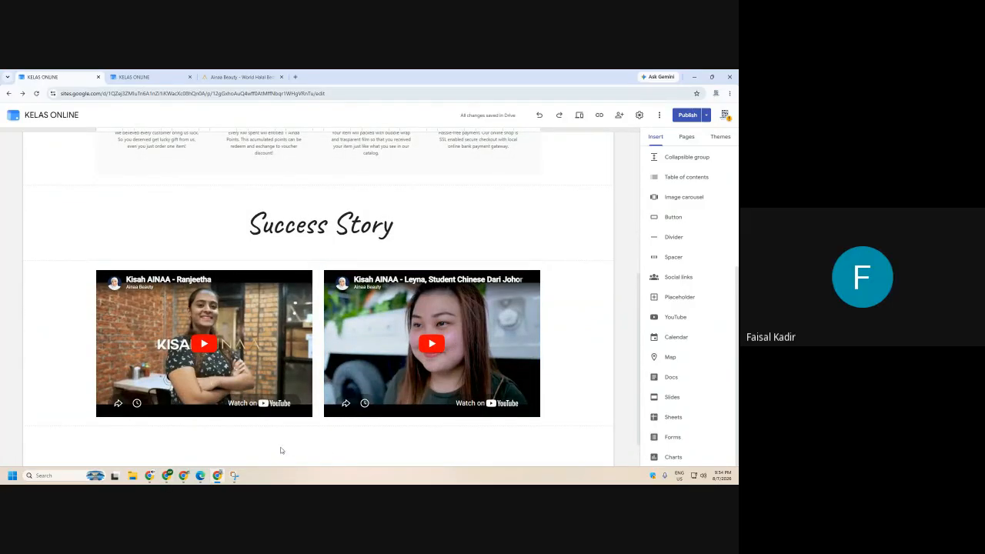
scroll(266, 451, down, 1)
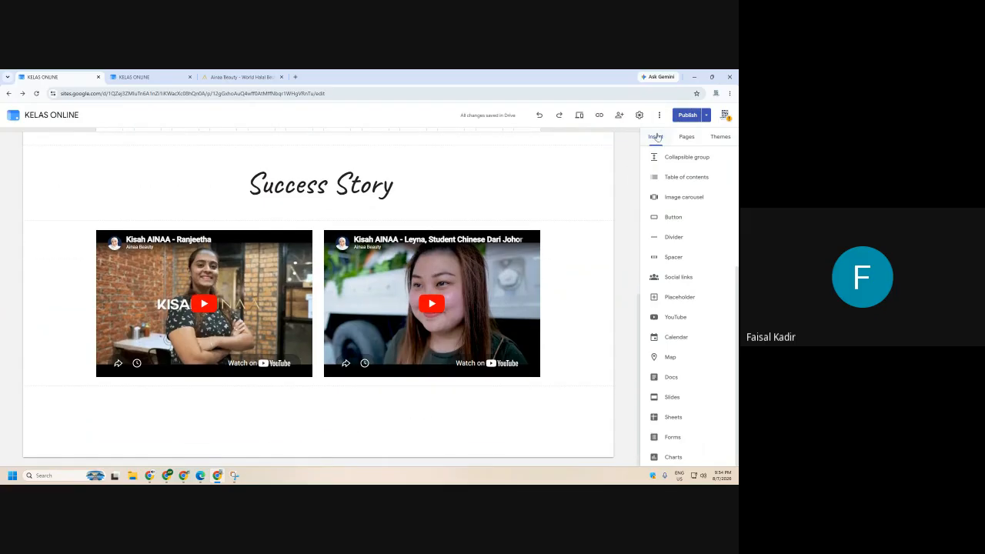
scroll(543, 254, up, 2)
scroll(540, 254, up, 4)
scroll(540, 254, down, 6)
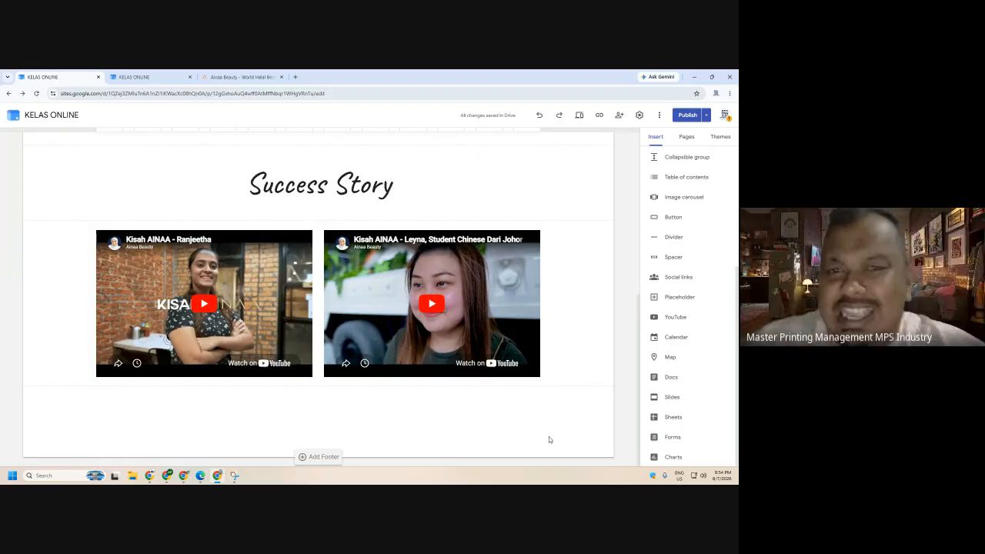
scroll(550, 207, up, 2)
scroll(552, 210, up, 1)
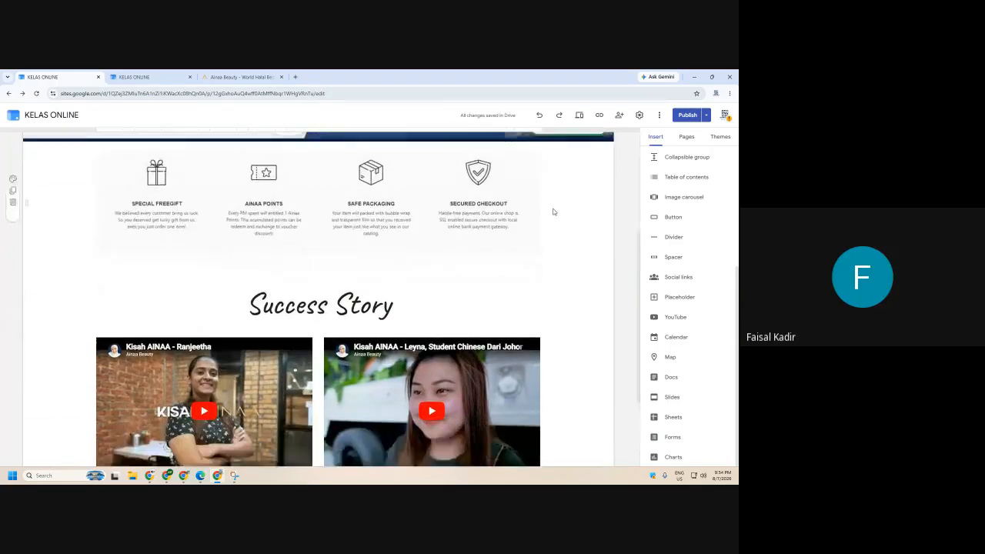
scroll(552, 210, down, 3)
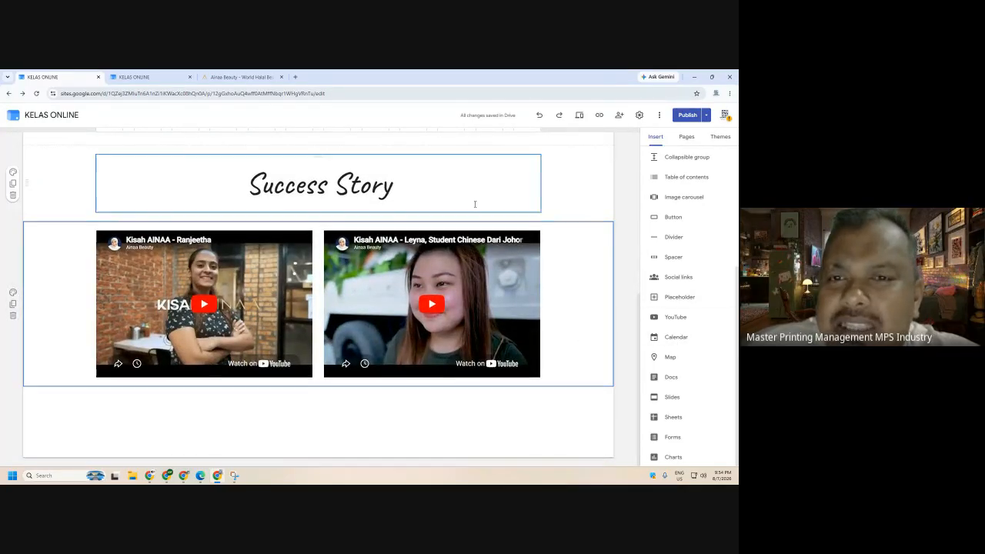
scroll(475, 204, up, 2)
scroll(688, 204, up, 3)
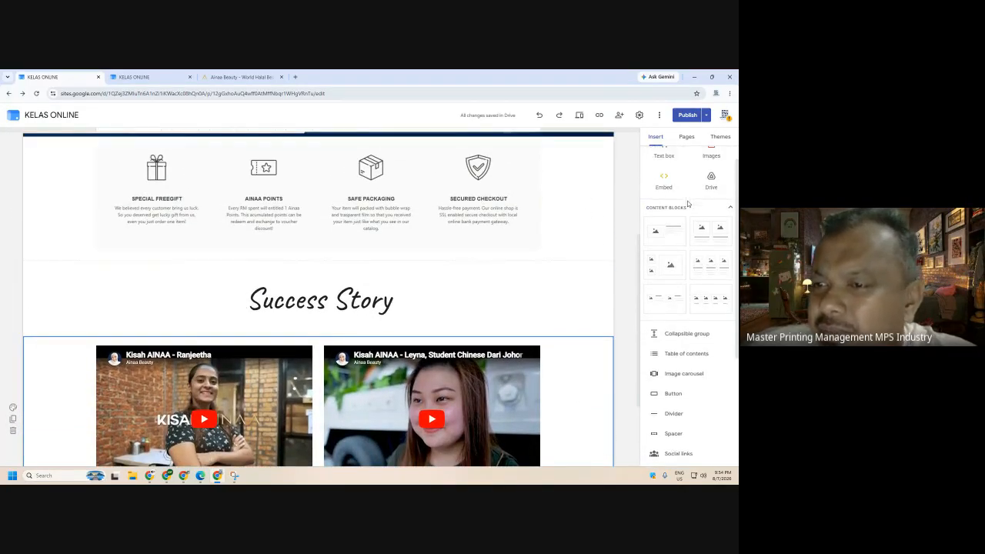
- Scroll the editor page around the Success Story section
scroll(689, 192, down, 3)
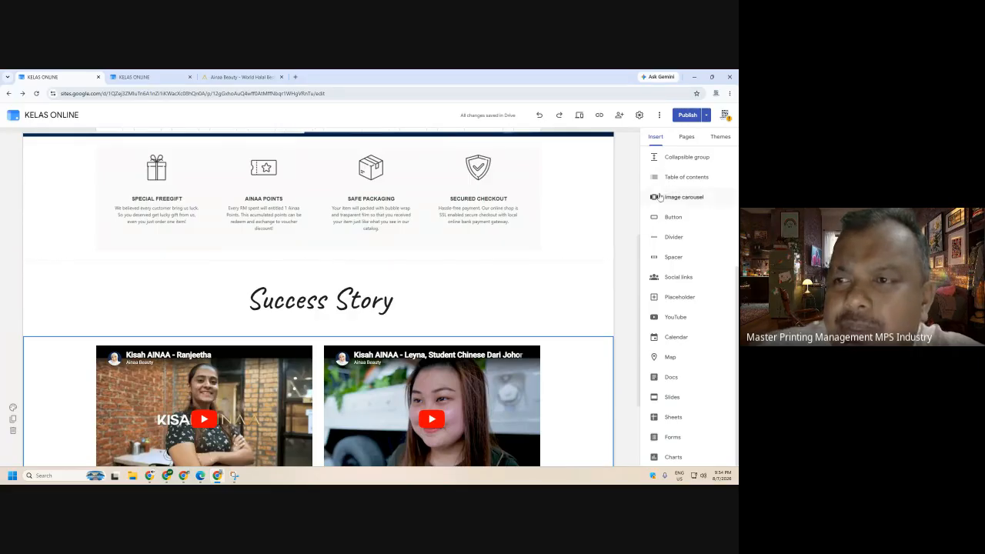
scroll(689, 167, up, 1)
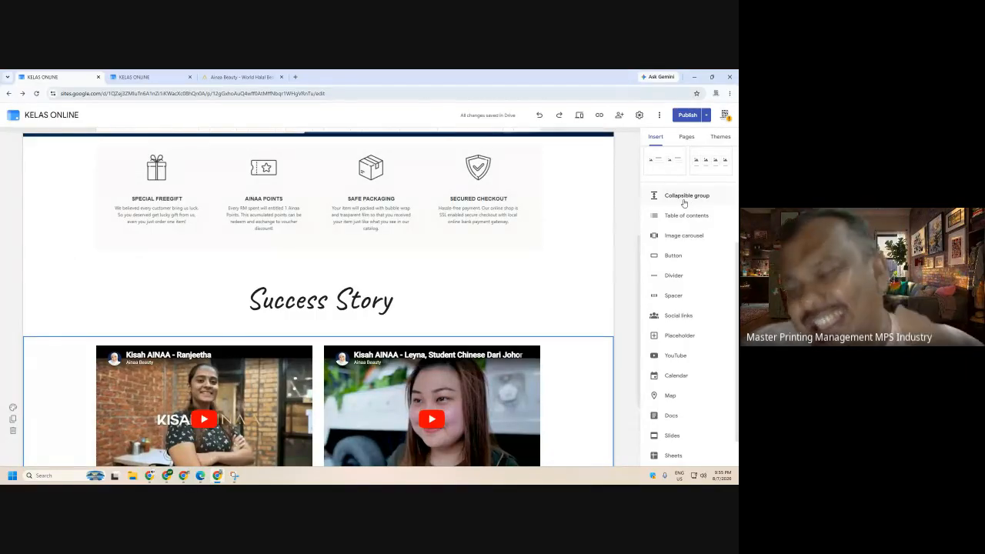
- Insert a collapsible group, drag it under the videos, and title it 'Tips Cara Nak Jadi Cantik'
click(684, 196)
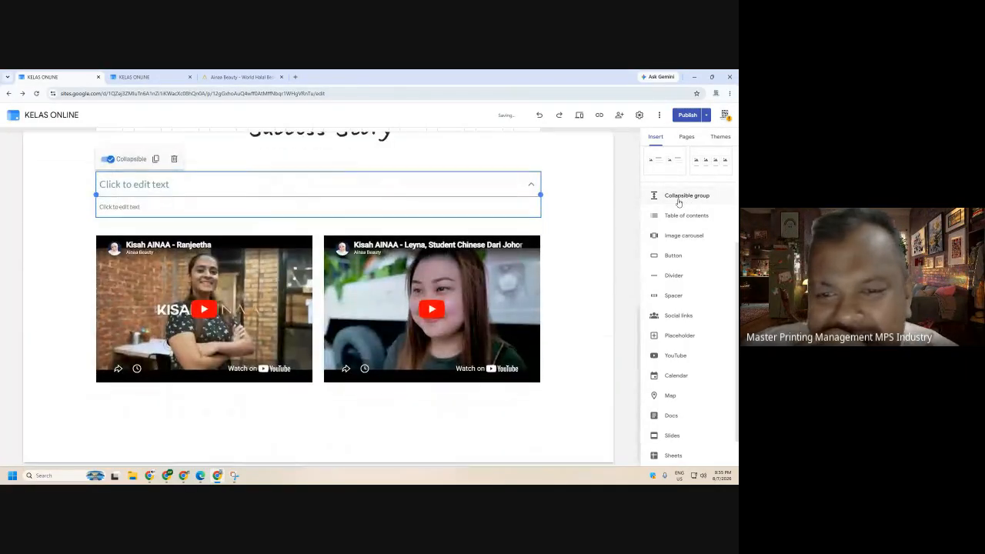
drag(314, 173, 292, 426)
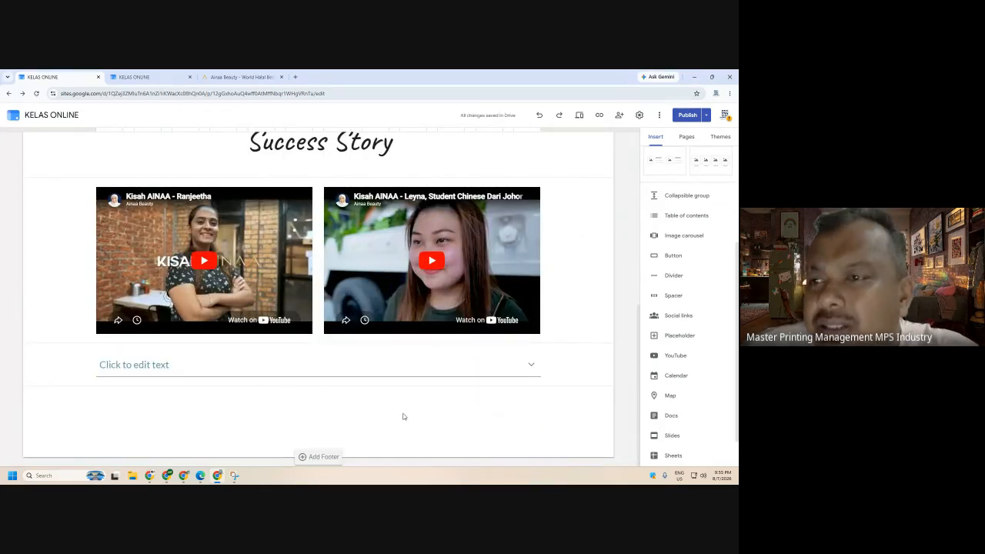
click(199, 367)
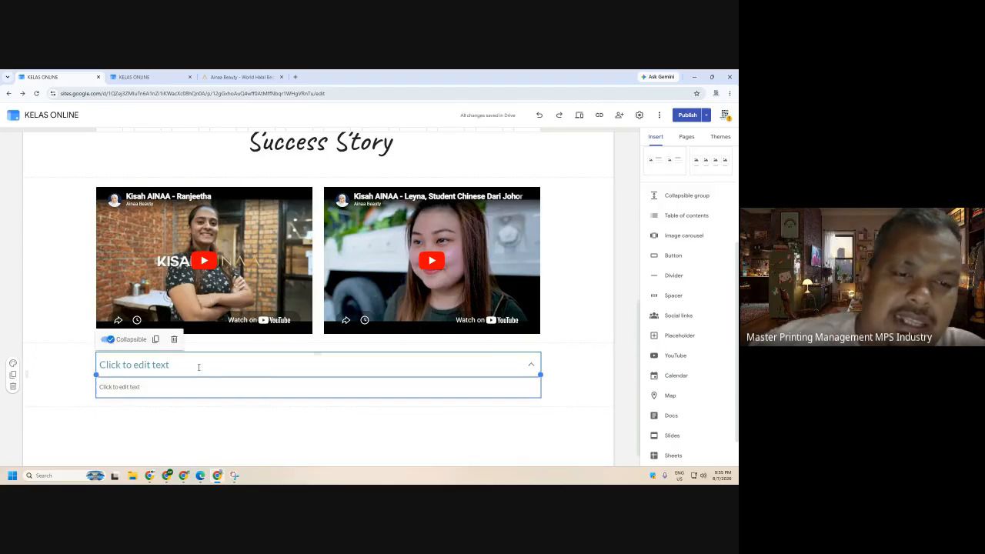
click(198, 367)
text(Tips)
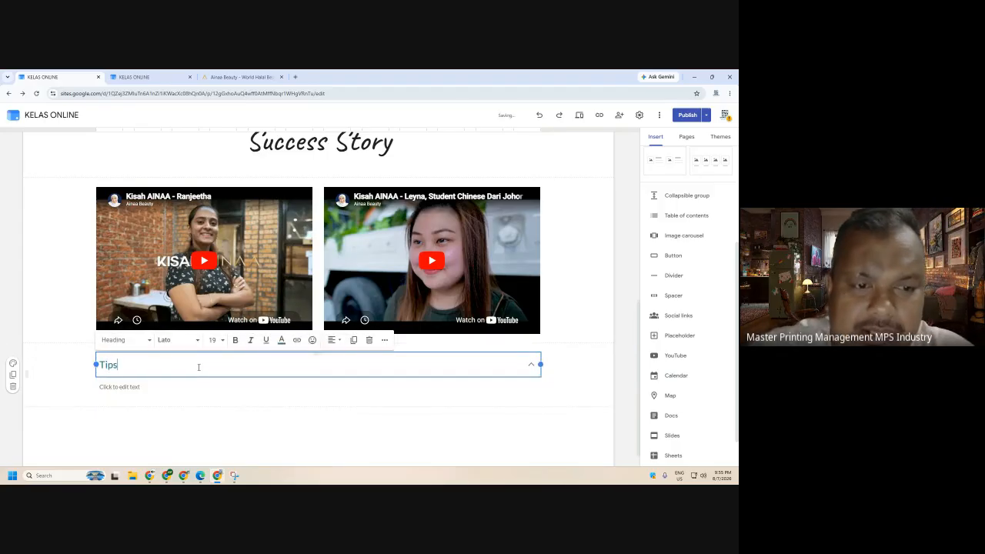
text( Cara Nak Ja)
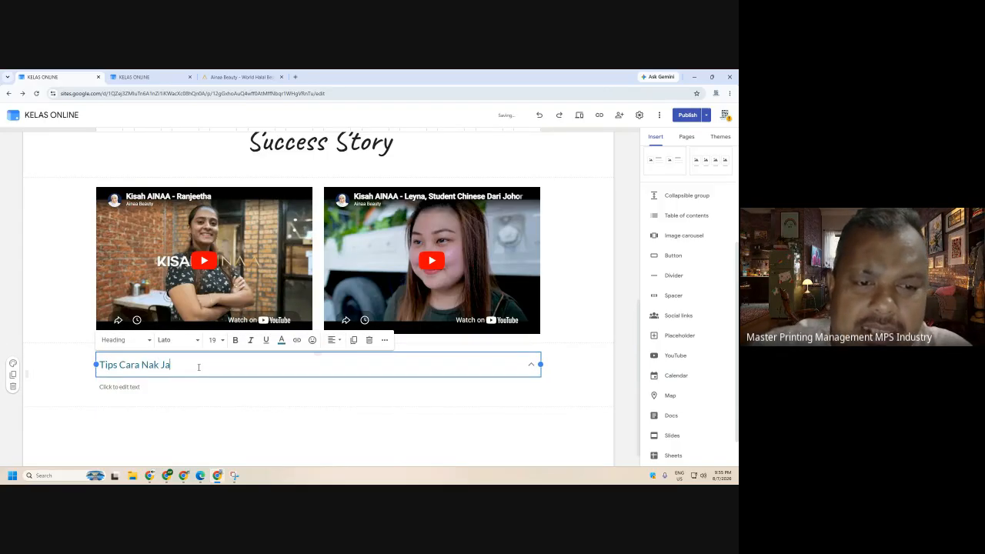
text(di Cantik)
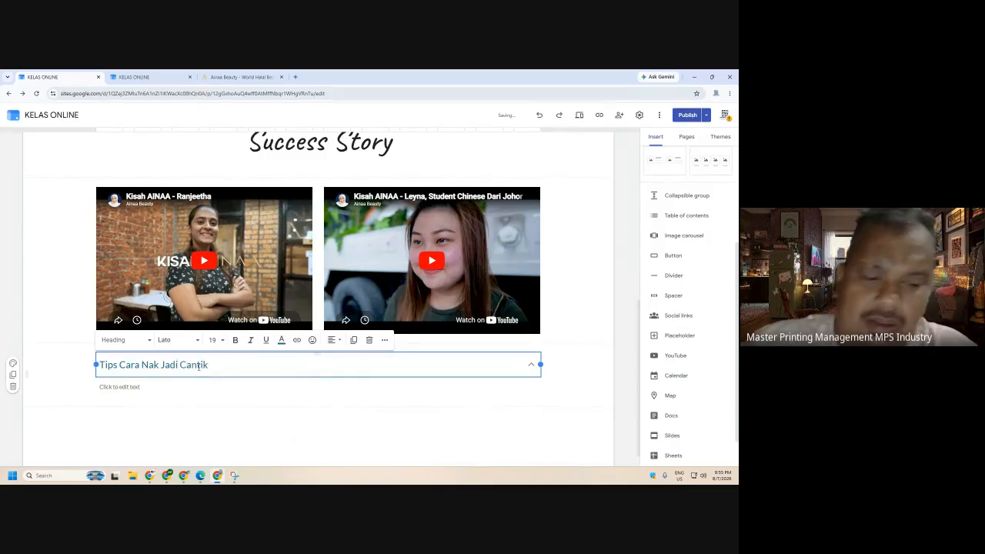
triple_click(200, 367)
key(ctrl+c)
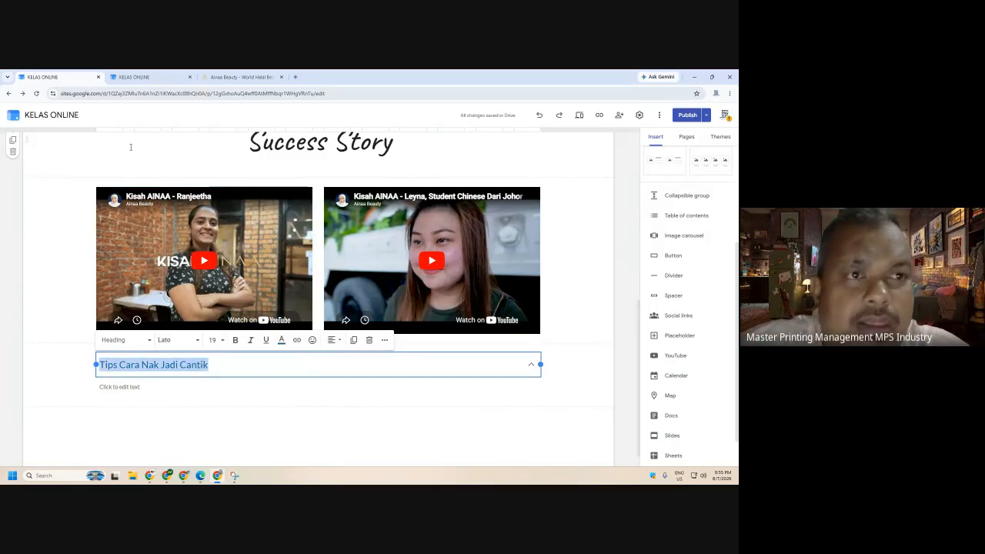
- Return to the ChatGPT conversation in the browser and start a fresh chat
mouse_move(150, 475)
click(138, 433)
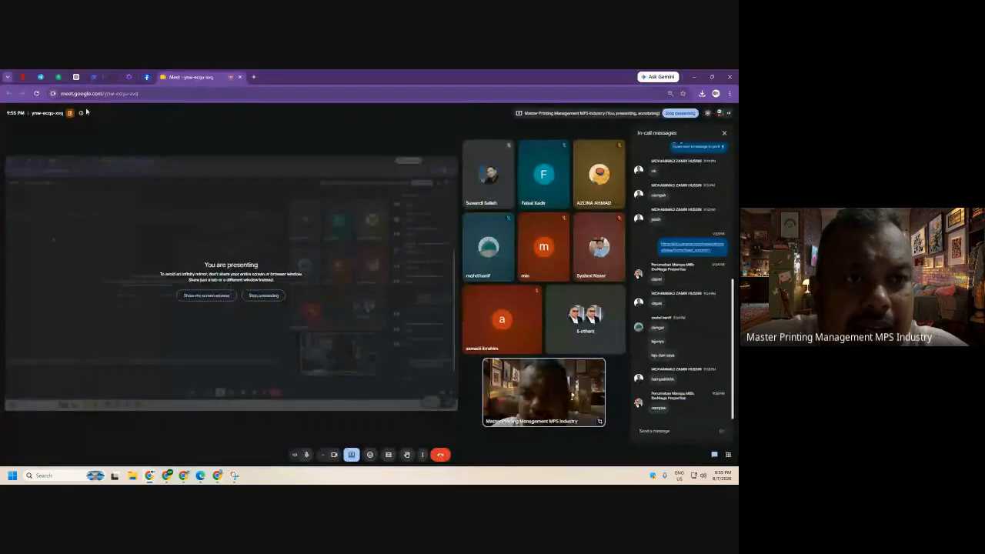
click(76, 77)
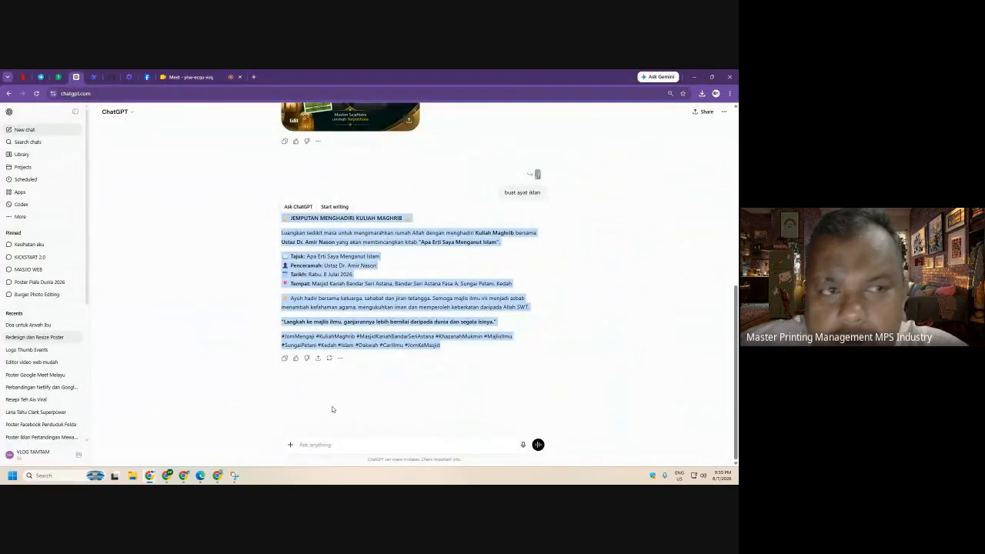
key(ctrl+shift+o)
- Request a paragraph article on 'Tips Cara Nak Jadi Cantik' with 'buatkan artikel dlm paragraf'
key(ctrl+v)
key(shift+Return)
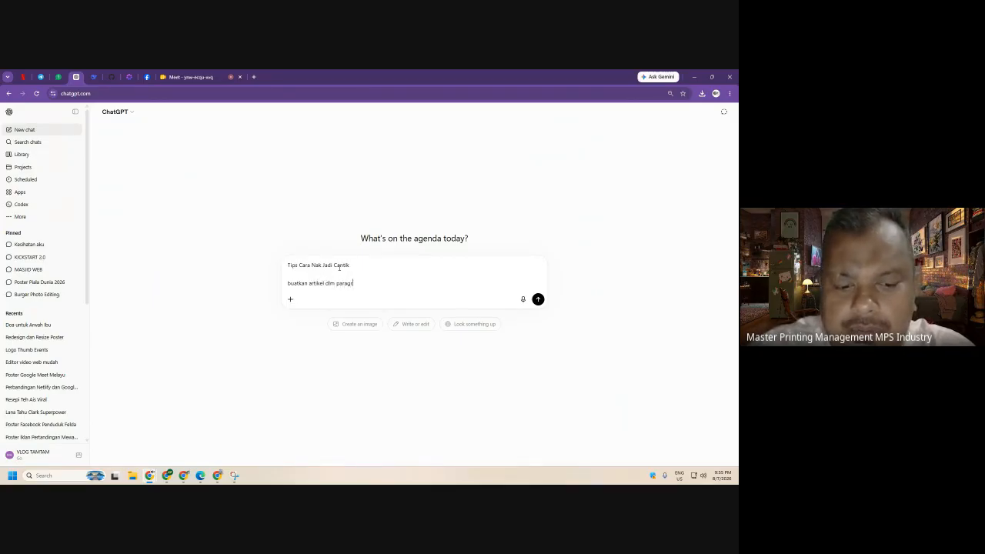
key(Return)
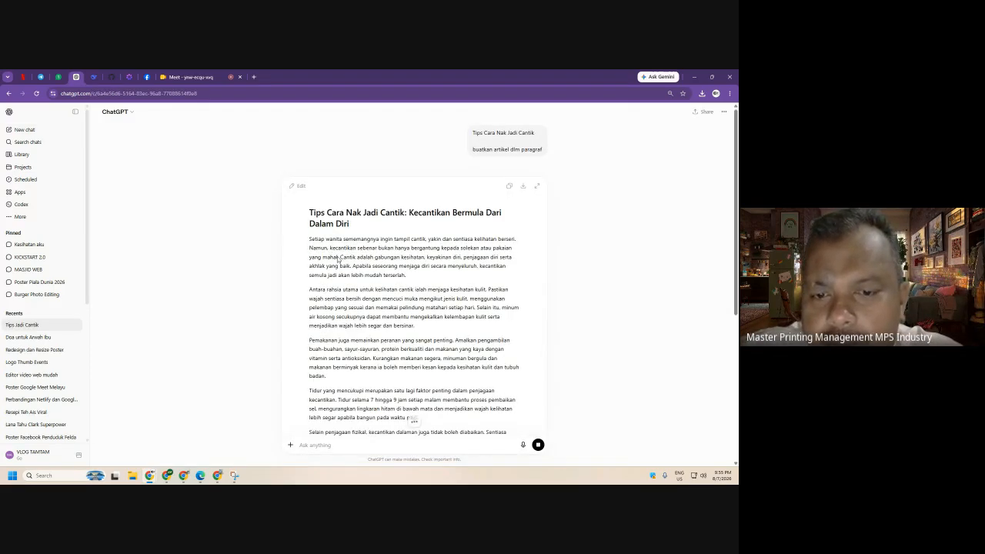
scroll(338, 265, down, 3)
scroll(339, 265, down, 3)
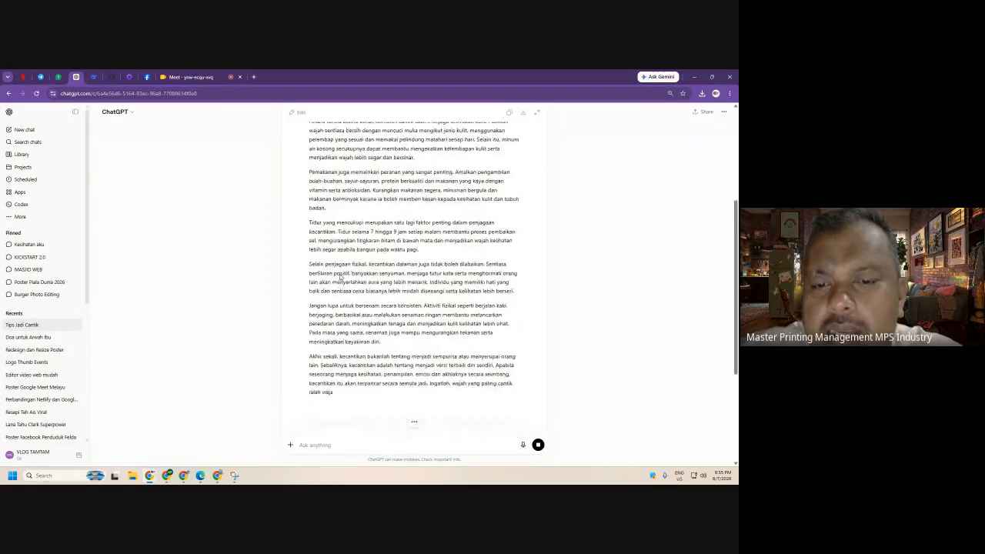
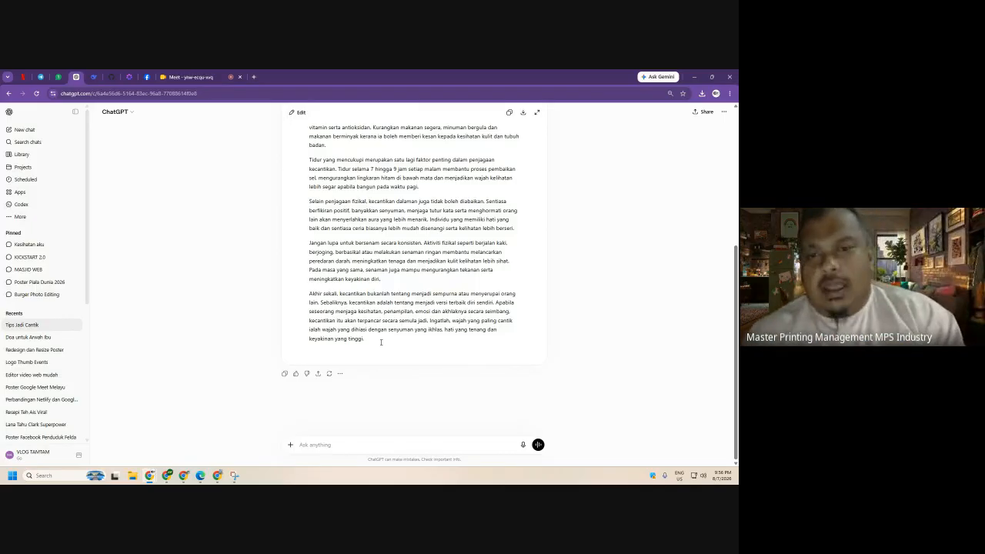
- Copy ChatGPT's 'Tips Cara Nak Jadi Cantik' article paragraphs and return to the Google Sites editor
drag(380, 342, 308, 241)
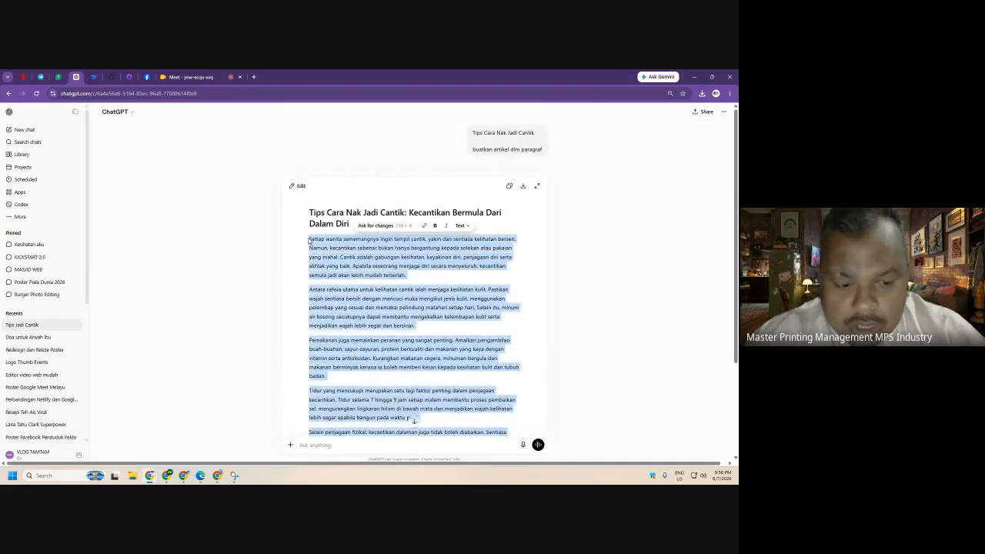
right_click(309, 241)
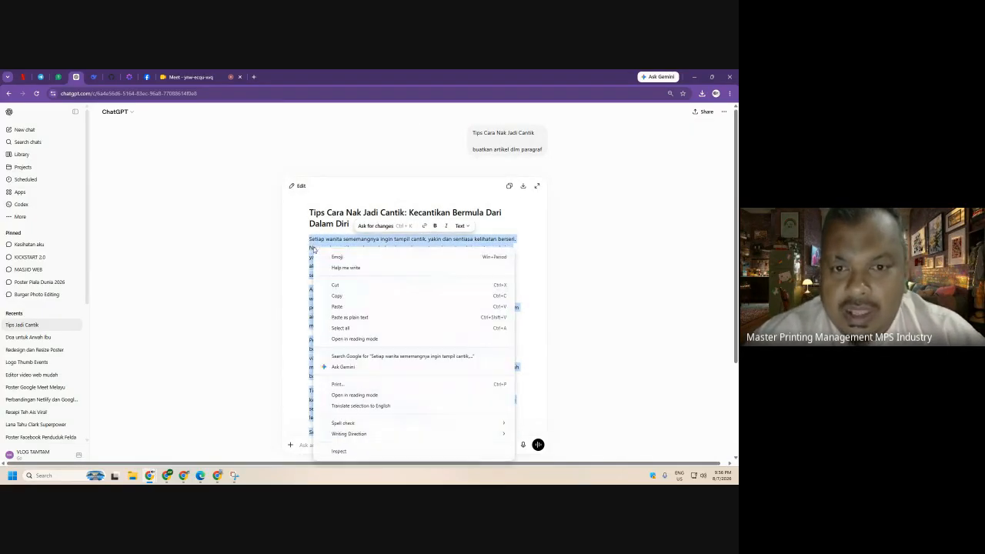
click(339, 296)
click(217, 475)
- Paste the copied article into the body of the Tips Cara Nak Jadi Cantik section
click(141, 391)
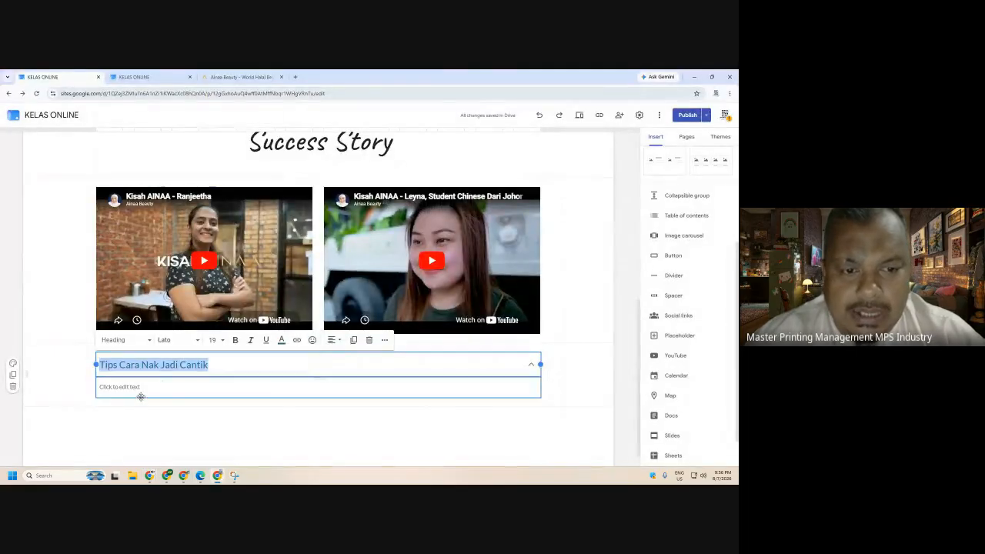
key(ctrl+v)
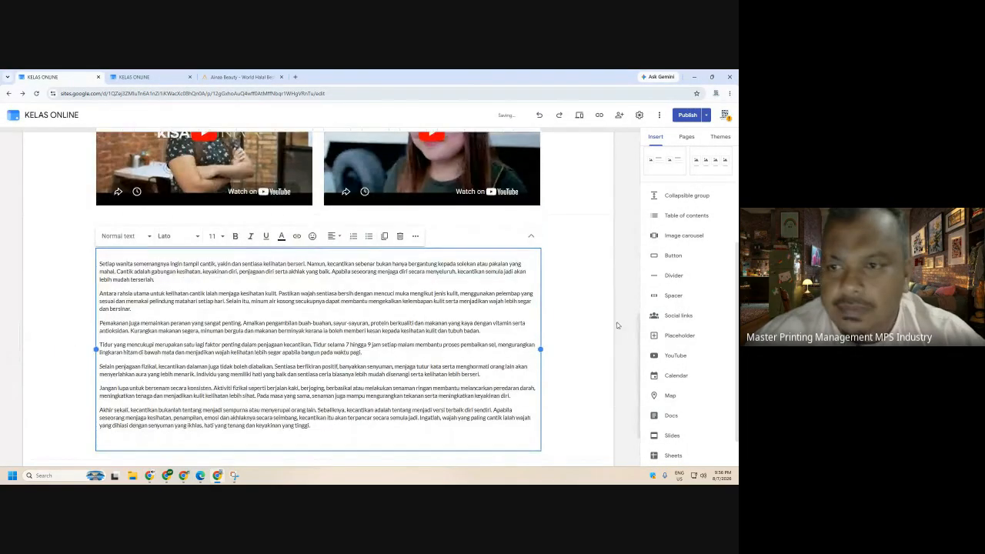
click(618, 312)
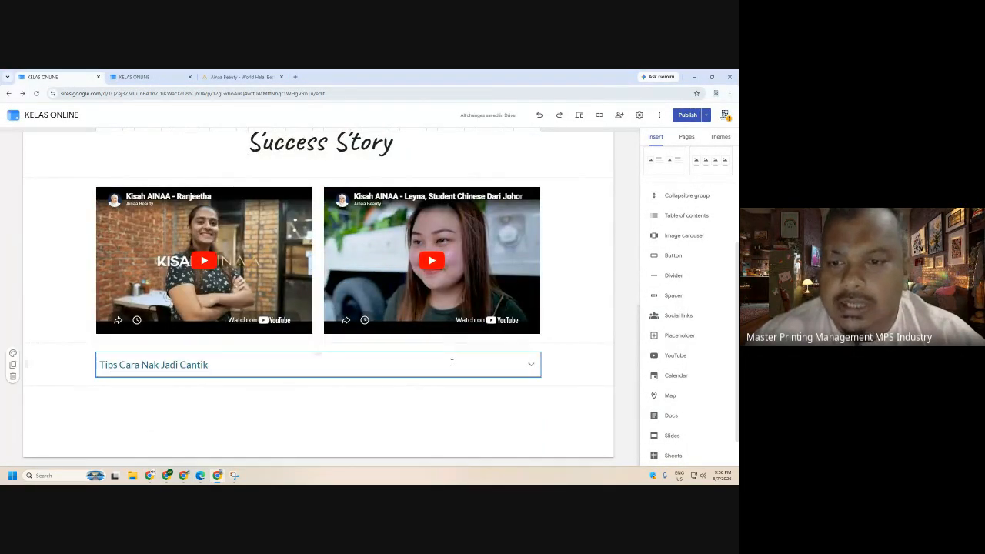
- Publish the updated site and reload it in the live-site tab
click(688, 116)
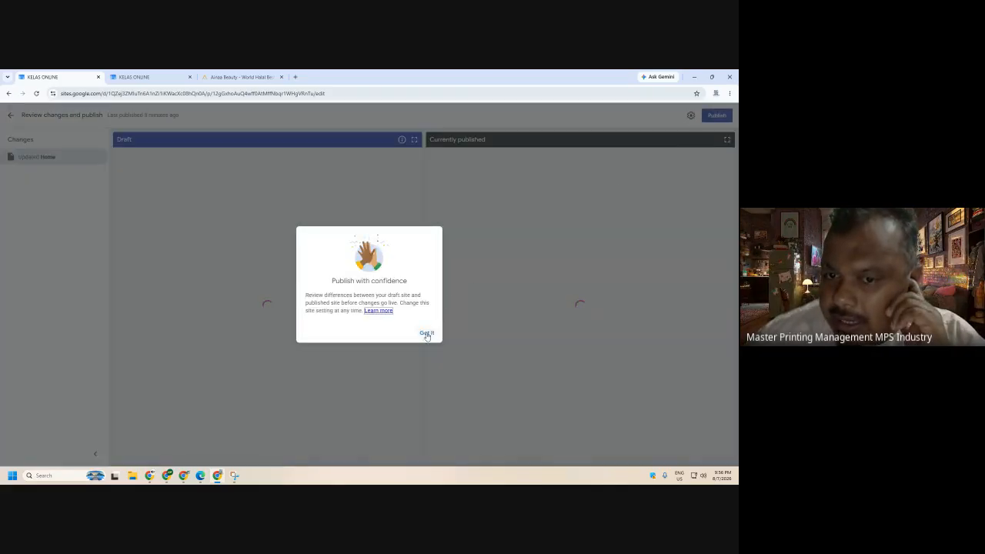
click(427, 333)
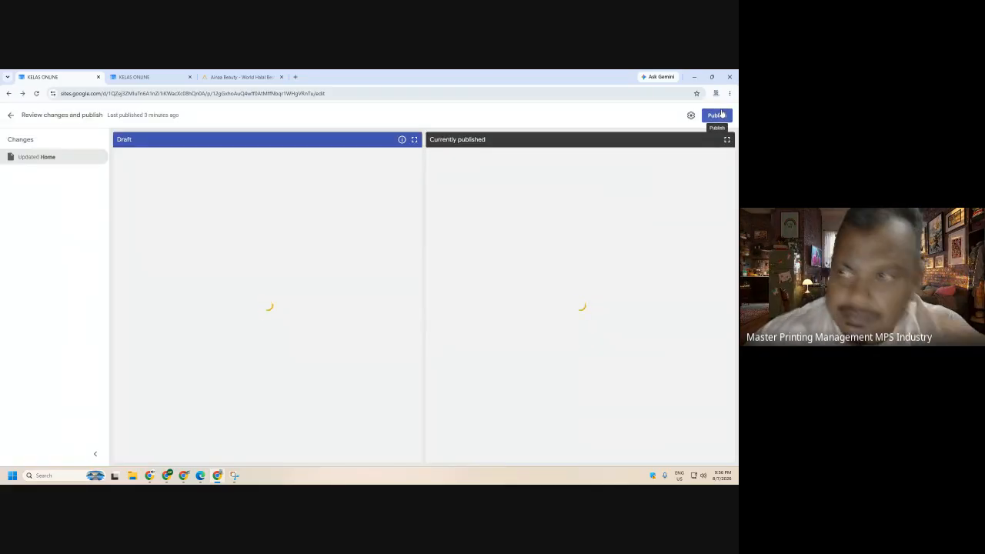
click(722, 114)
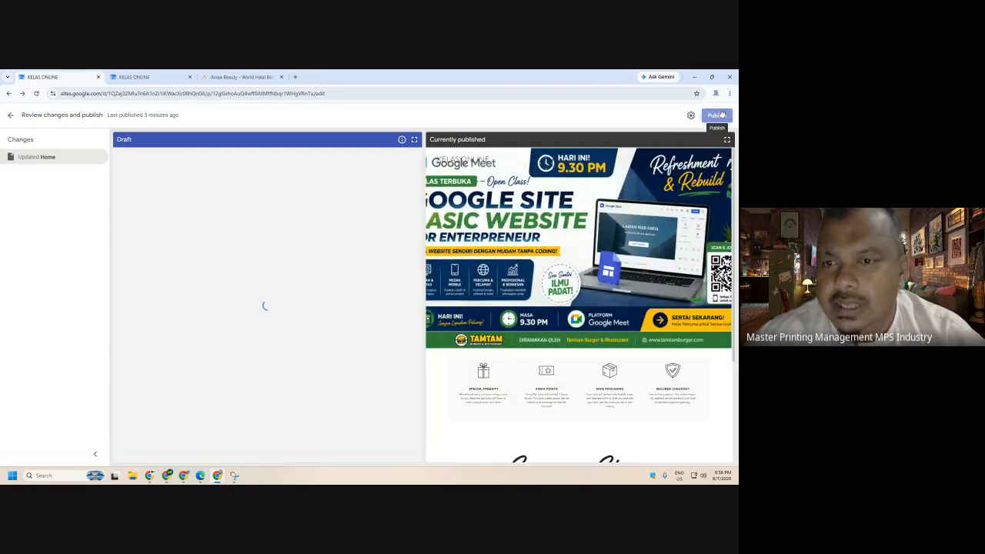
click(717, 115)
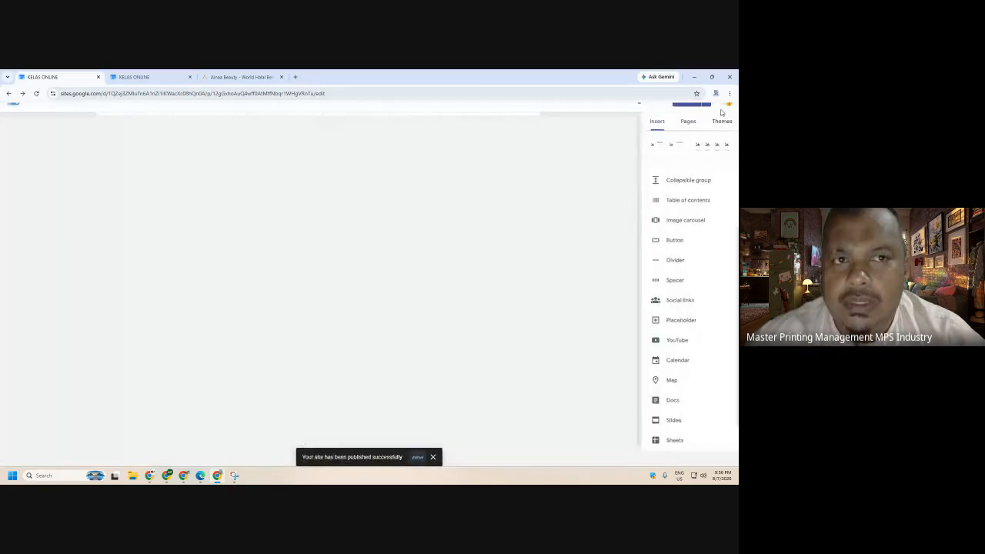
click(134, 77)
click(36, 93)
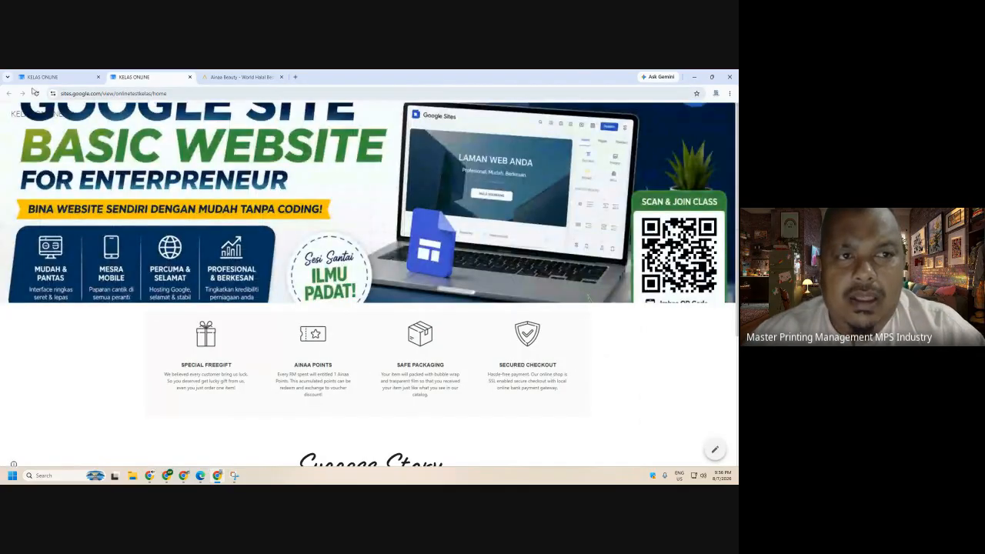
- Scroll down the live site and reload it until the update appears
scroll(464, 231, down, 1)
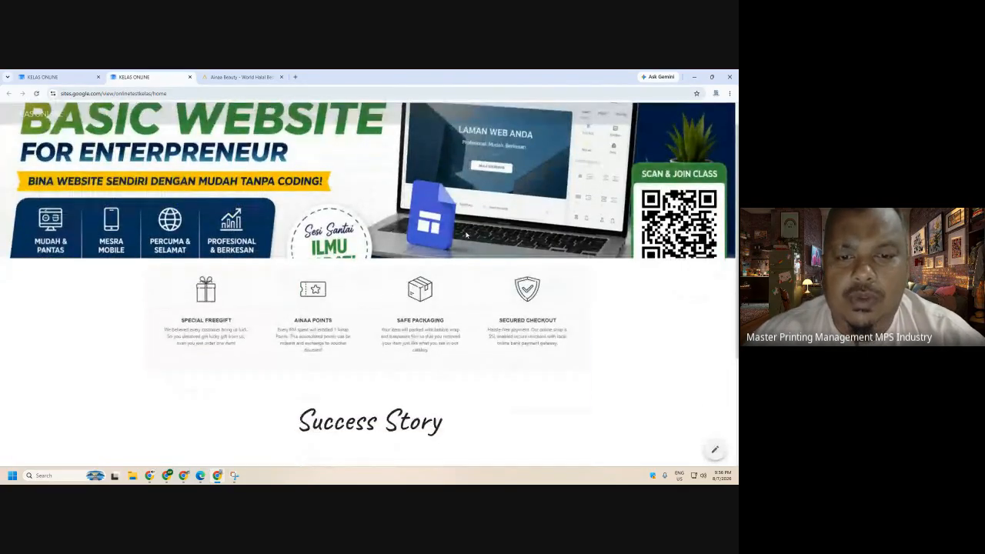
scroll(467, 235, down, 3)
click(36, 94)
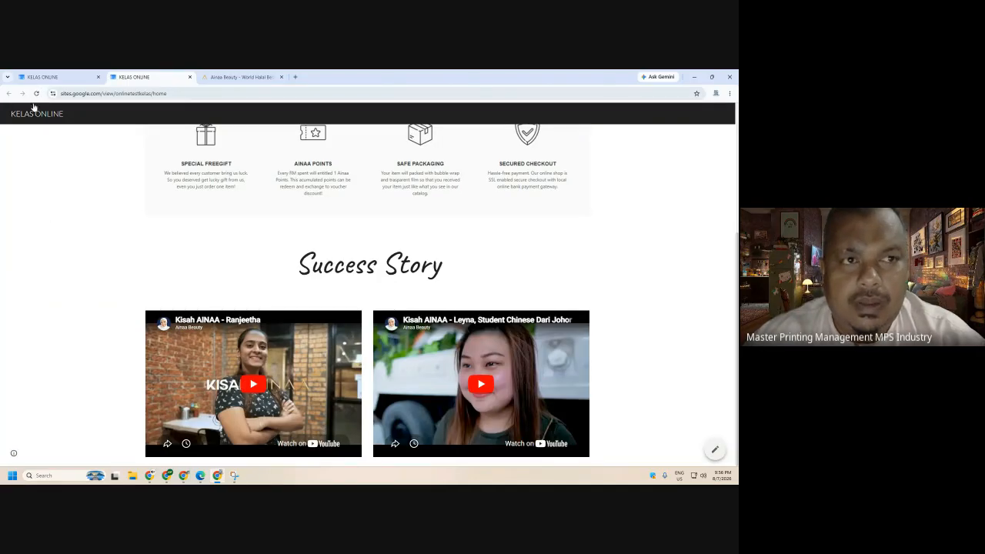
click(36, 93)
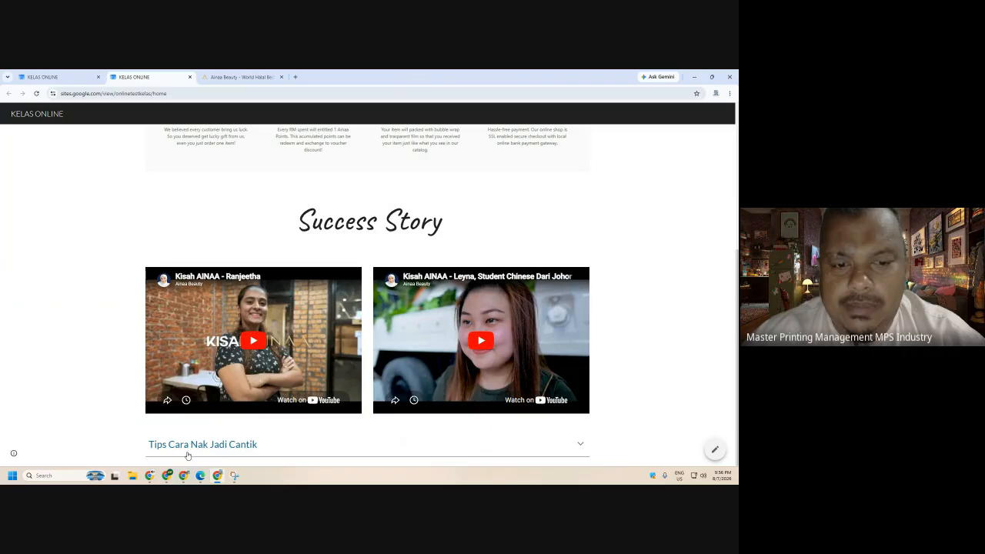
- Expand and collapse the Tips Cara Nak Jadi Cantik section twice, then return to the editor
click(579, 446)
scroll(576, 446, down, 5)
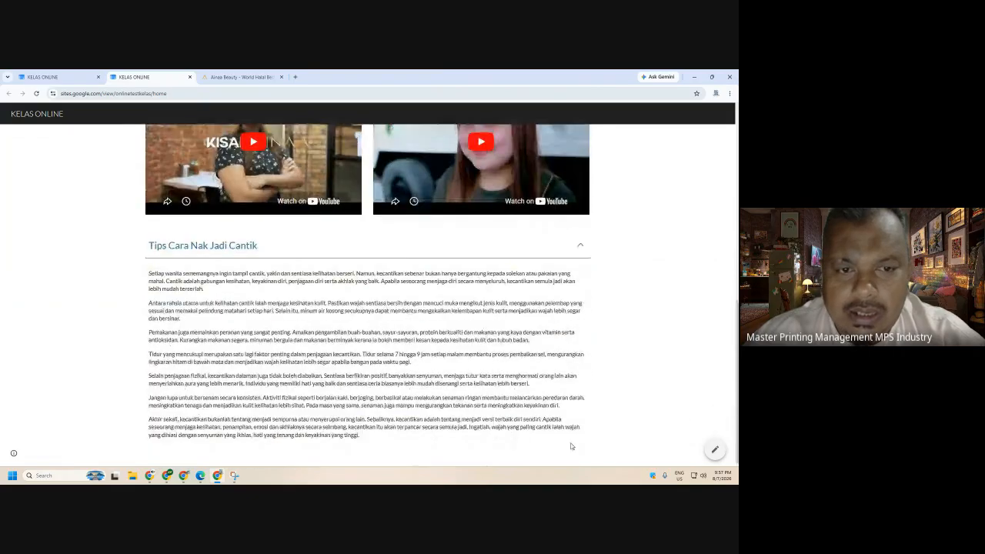
click(580, 247)
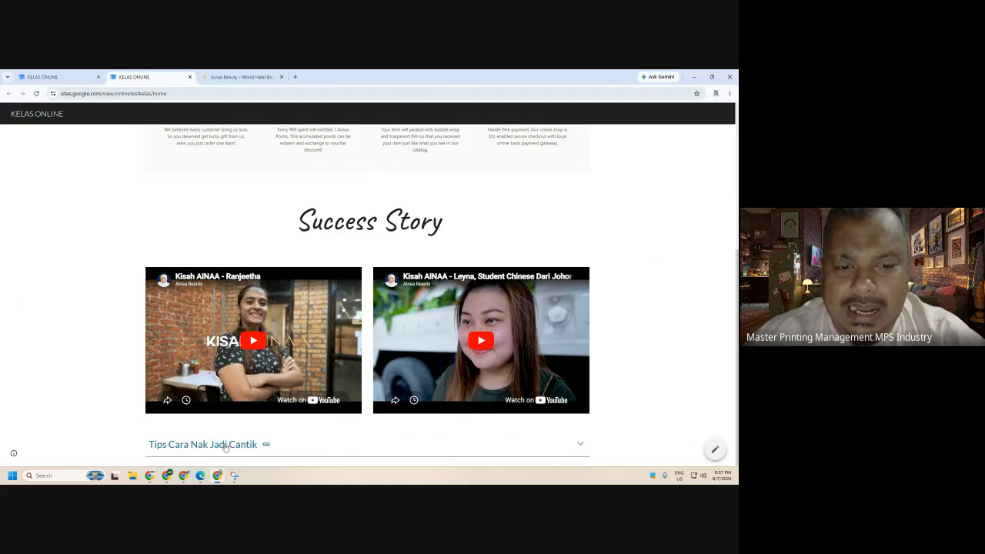
click(580, 446)
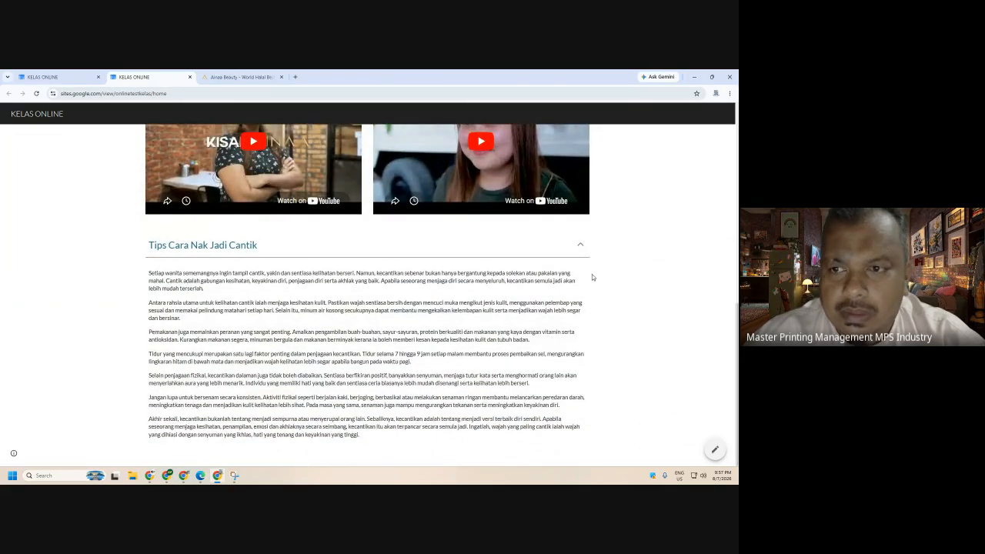
click(580, 245)
click(46, 77)
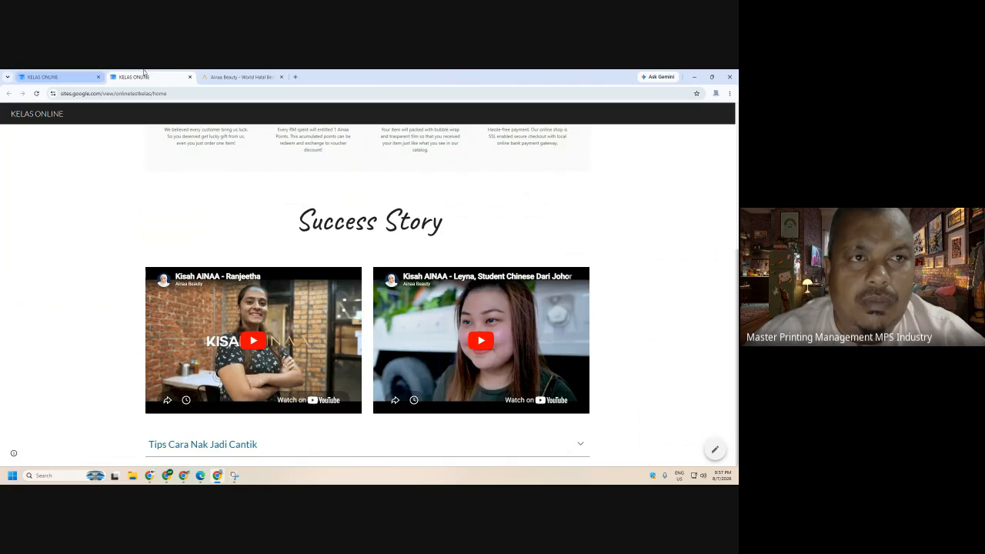
- Duplicate the Tips Cara Nak Jadi Cantik section twice, making three copies
scroll(334, 406, down, 2)
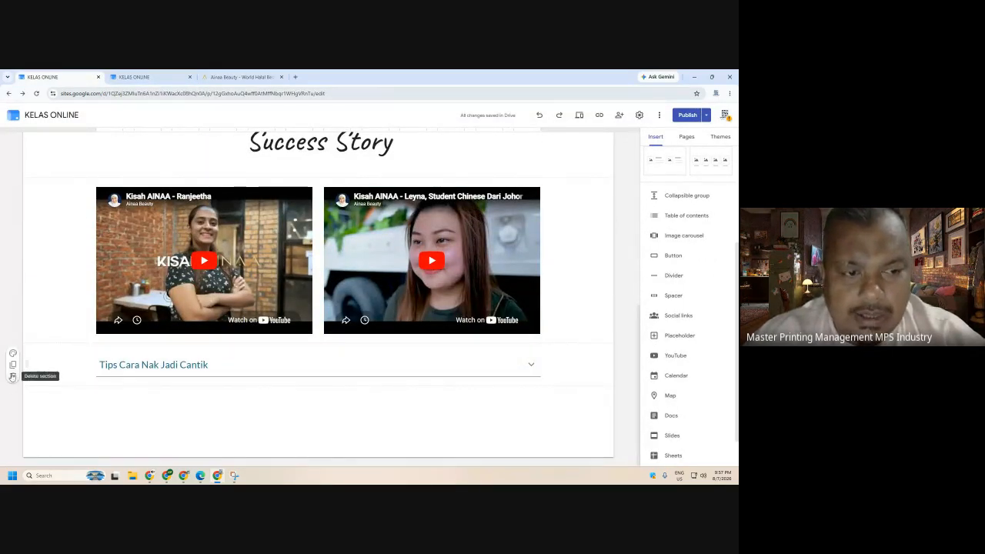
click(12, 364)
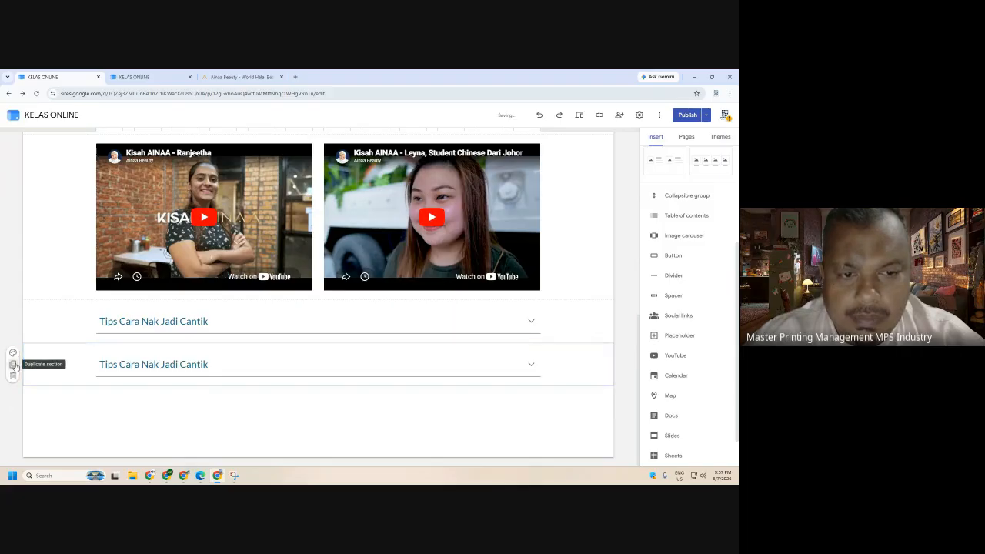
click(13, 365)
- In preview, expand and collapse the first Tips section
click(577, 116)
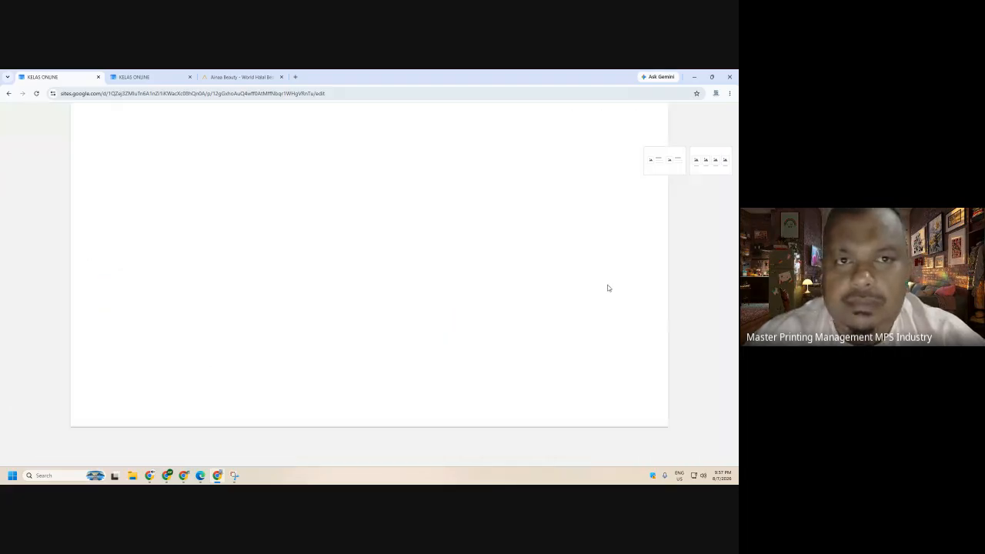
scroll(615, 304, down, 1)
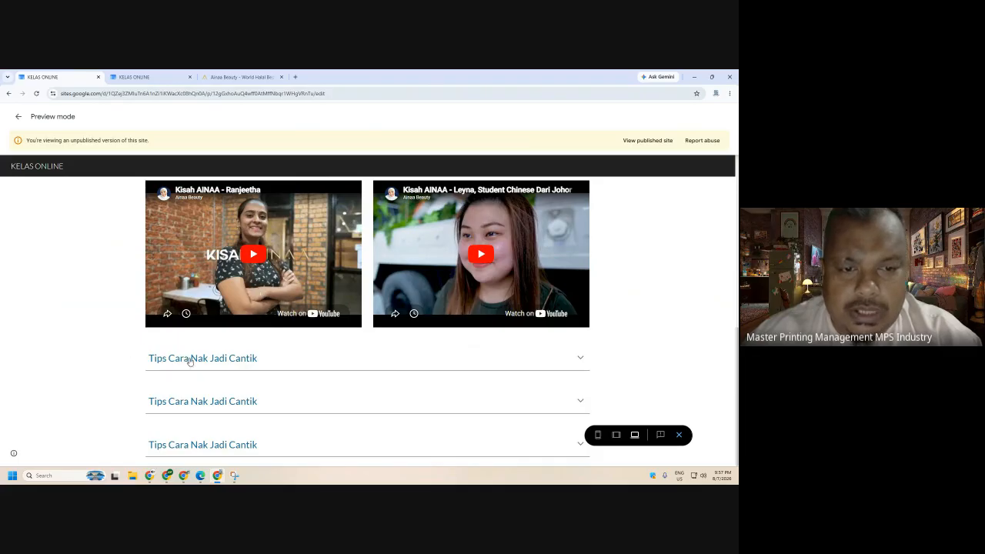
click(545, 367)
scroll(531, 362, down, 3)
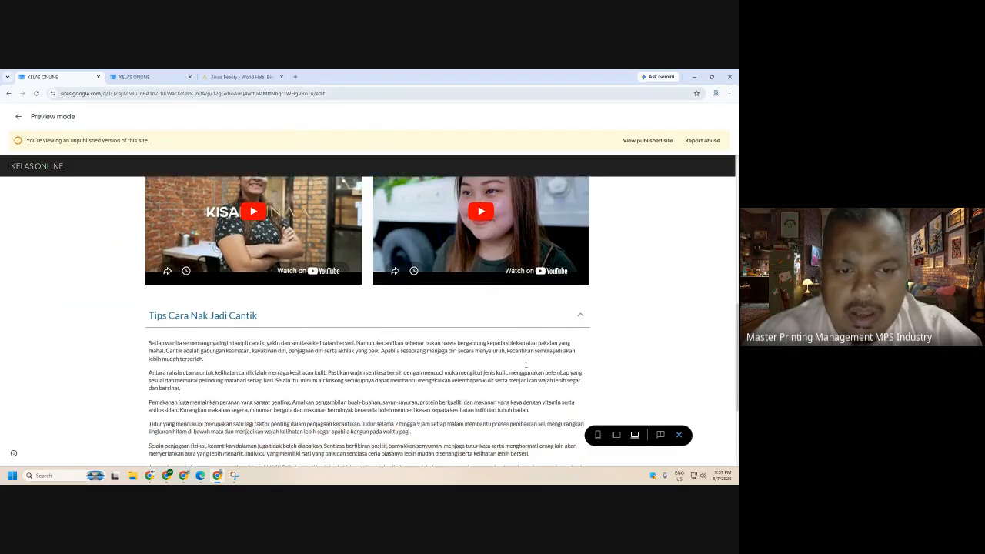
scroll(514, 369, up, 1)
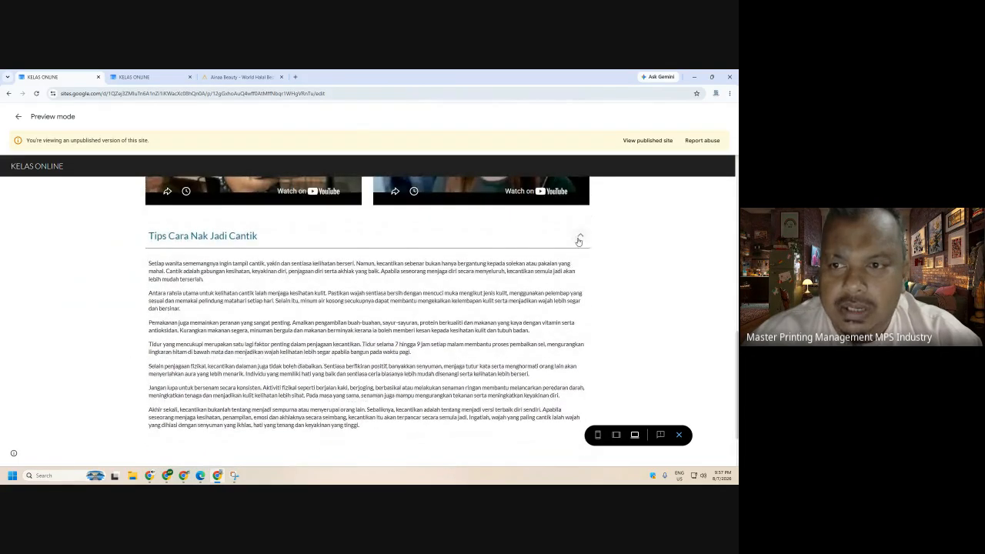
click(579, 239)
- Expand and collapse the second Tips section, then exit preview
click(179, 410)
scroll(185, 408, down, 3)
scroll(188, 407, up, 1)
scroll(192, 409, up, 1)
click(255, 321)
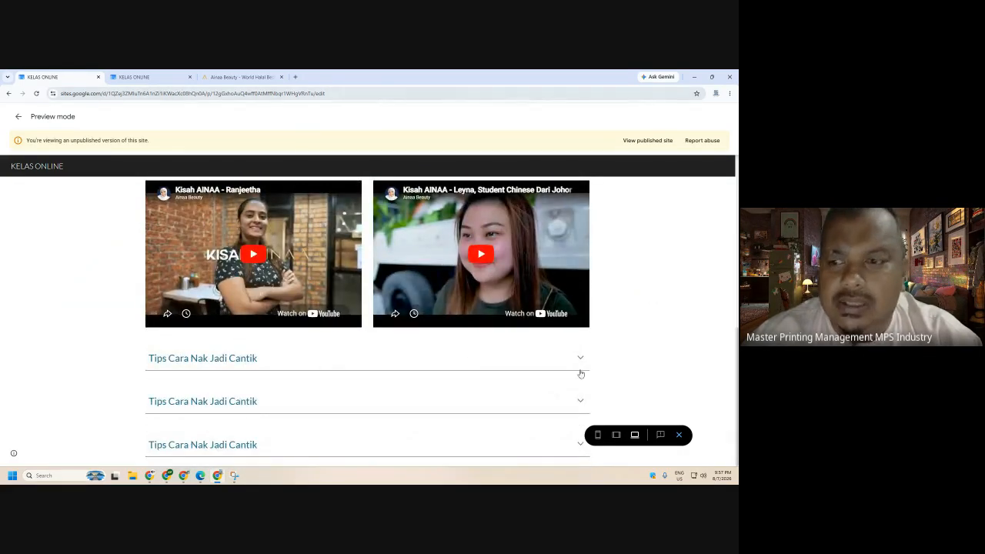
click(678, 435)
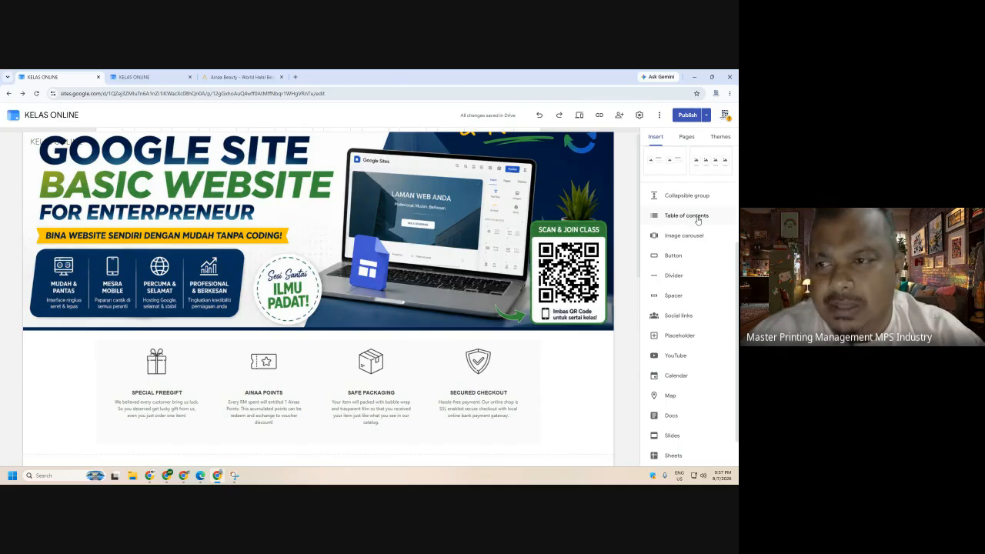
- Add an image carousel and browse to the Tamtam Burger folder on MPS (H:)
scroll(697, 223, down, 1)
scroll(464, 312, down, 11)
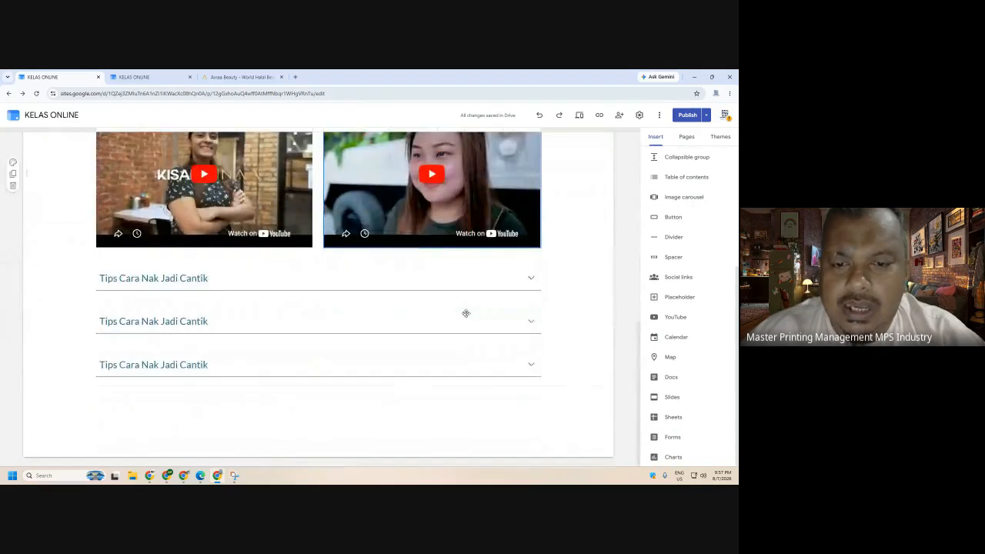
click(690, 202)
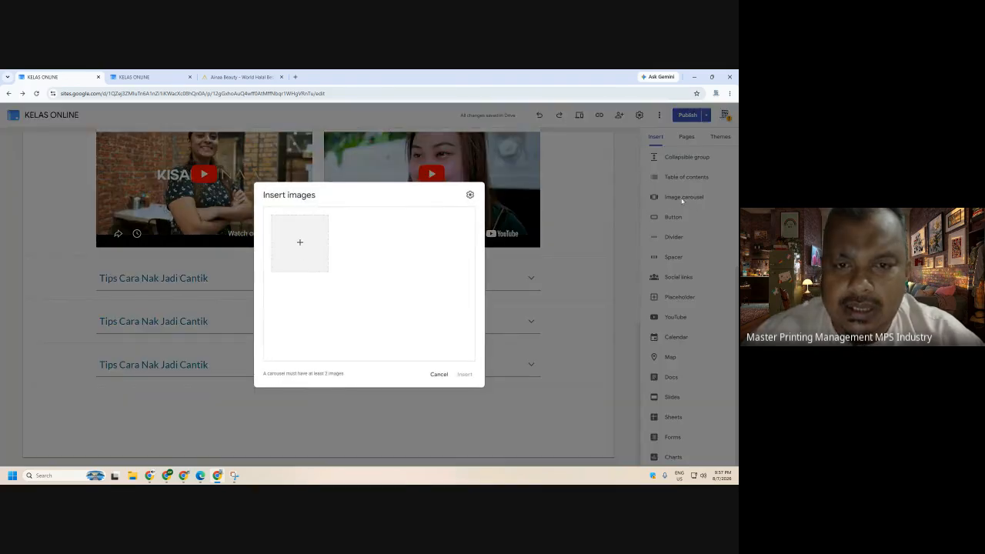
click(301, 243)
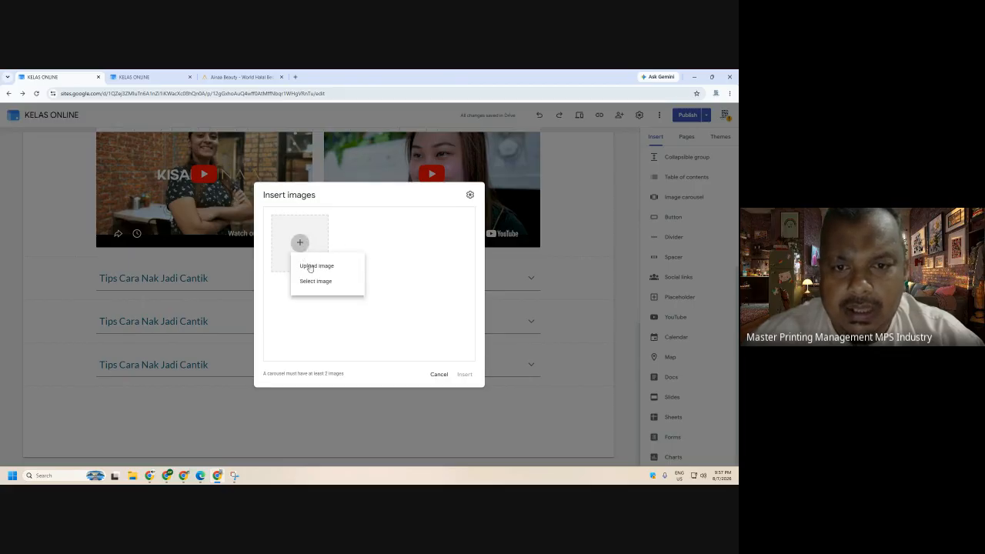
click(311, 267)
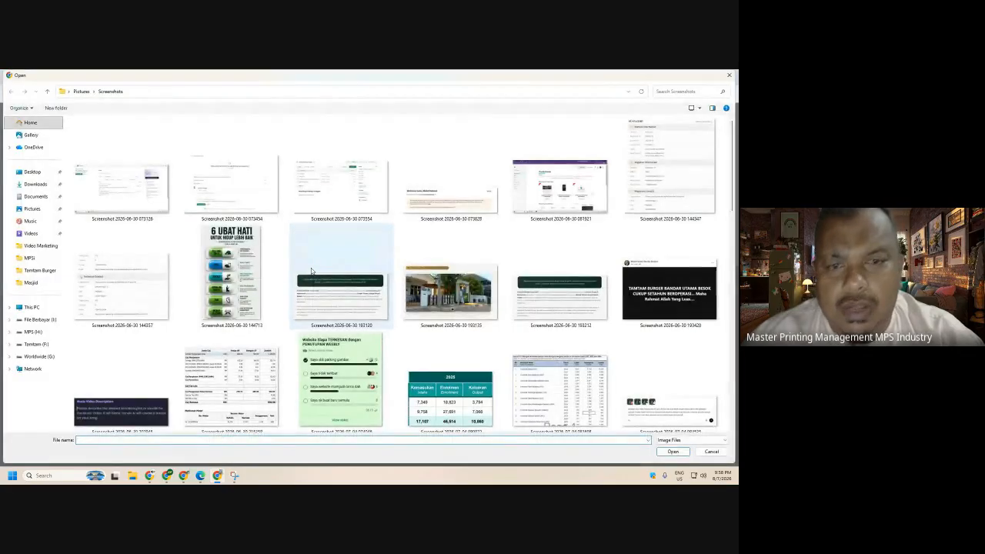
scroll(311, 271, down, 10)
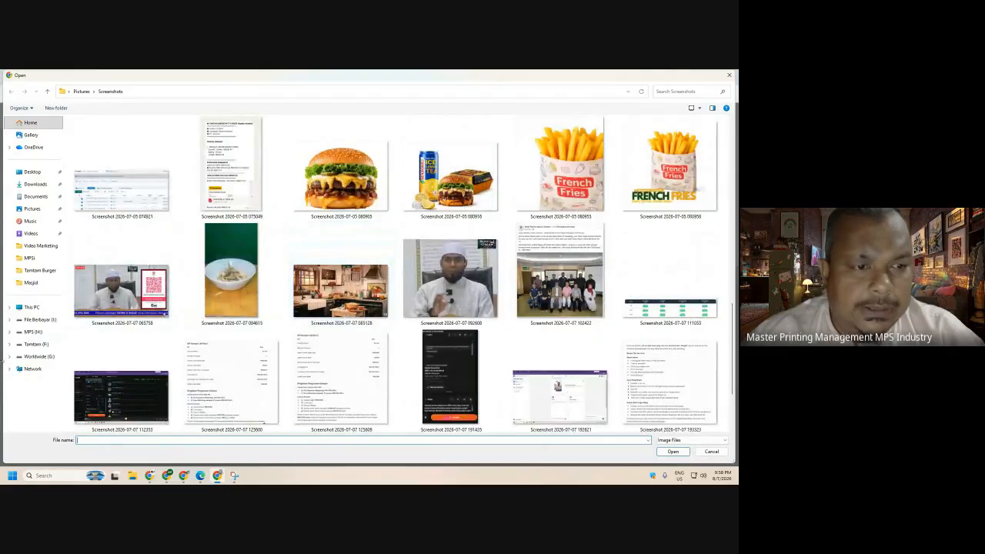
click(38, 344)
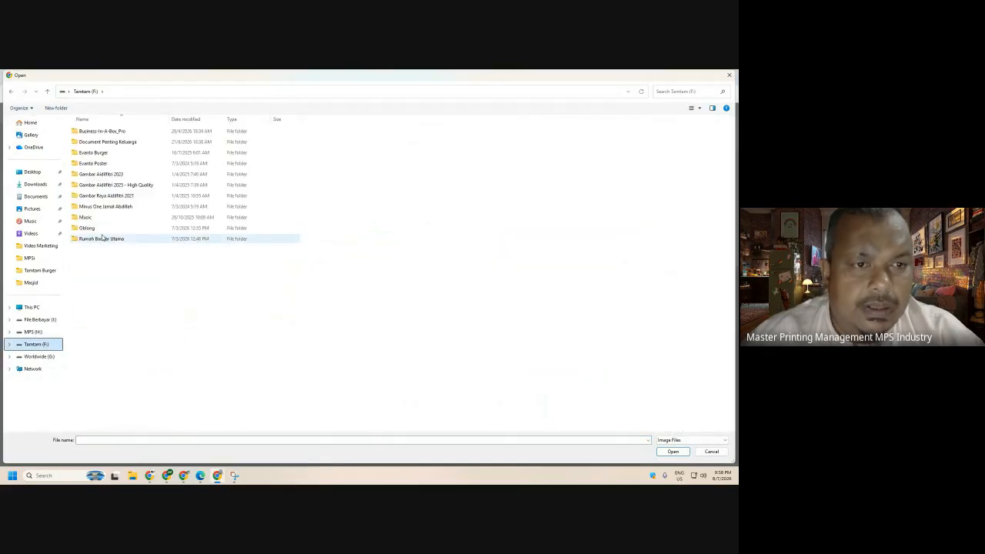
click(36, 335)
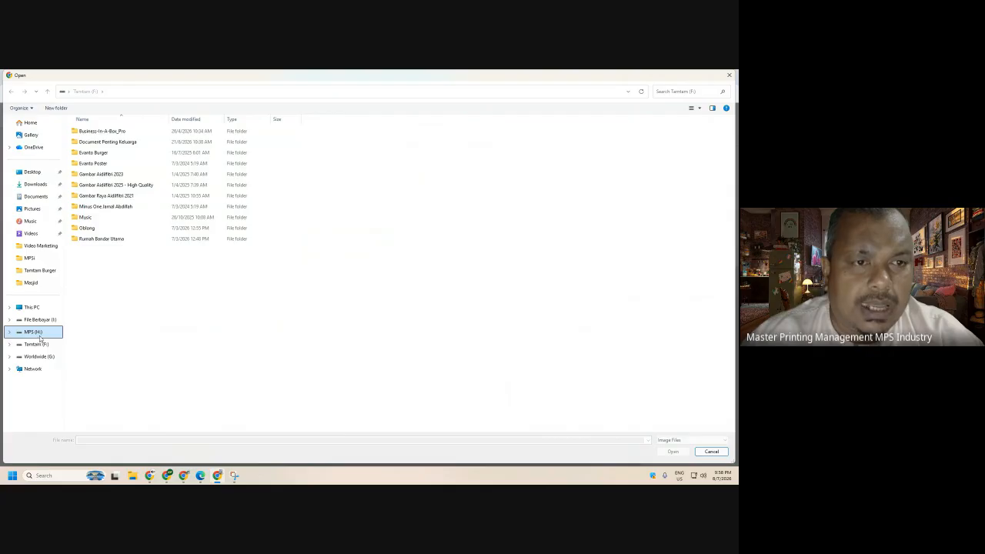
double_click(100, 260)
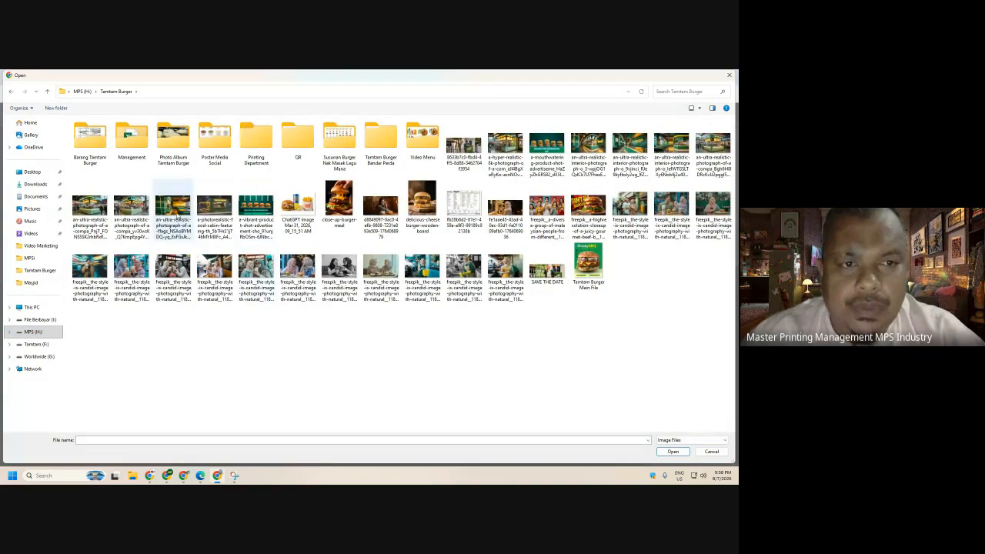
- Upload five Tamtam Burger photos and insert them as the carousel
click(90, 207)
ctrl+click(132, 208)
ctrl+click(171, 213)
ctrl+click(215, 208)
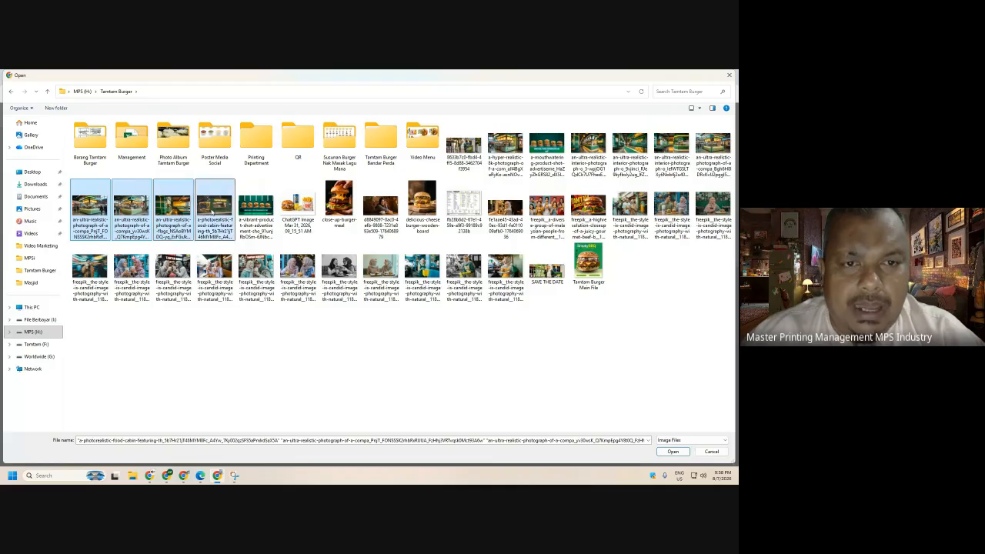
ctrl+click(273, 236)
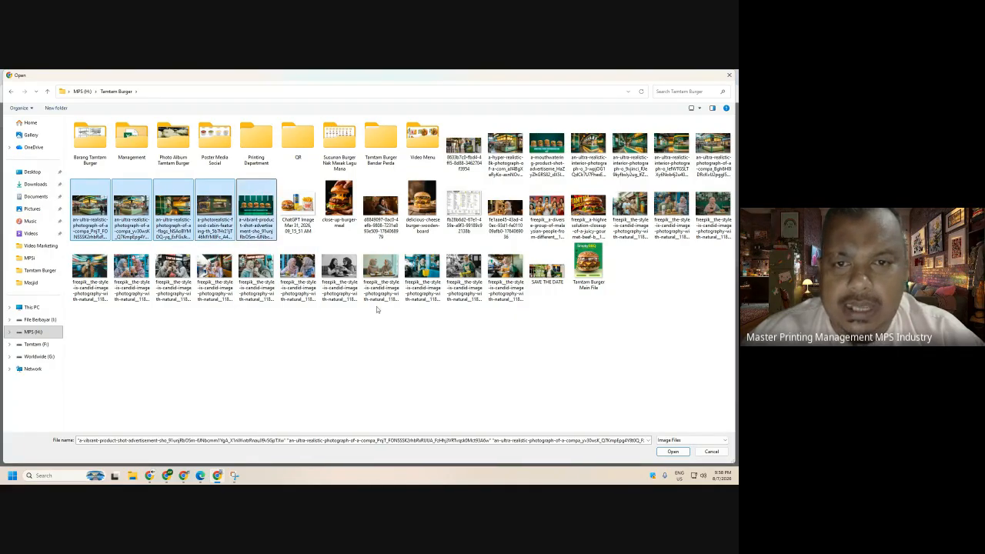
click(670, 453)
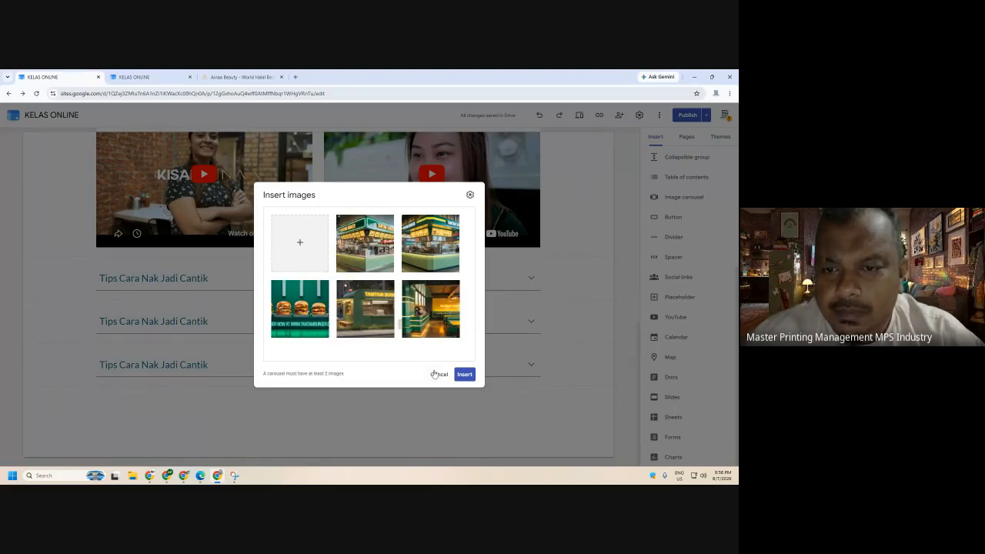
click(464, 376)
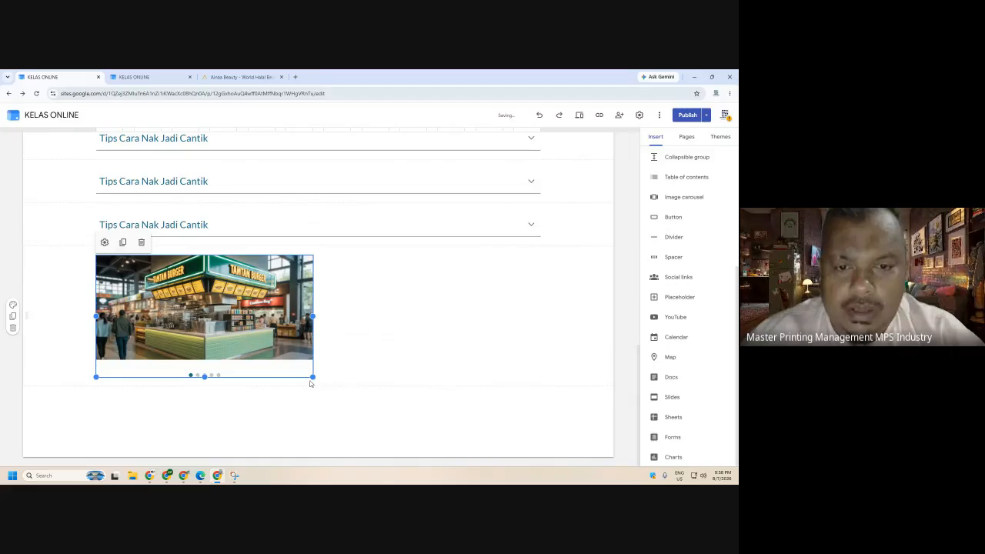
- Enlarge the carousel to full width, make it taller, and move it below the banner
drag(312, 377, 543, 439)
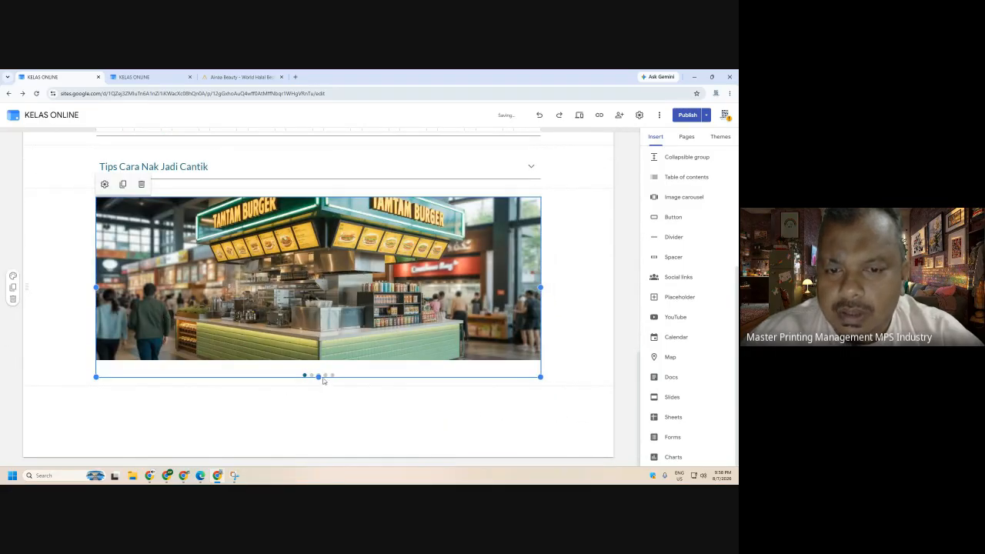
drag(318, 377, 331, 423)
click(368, 410)
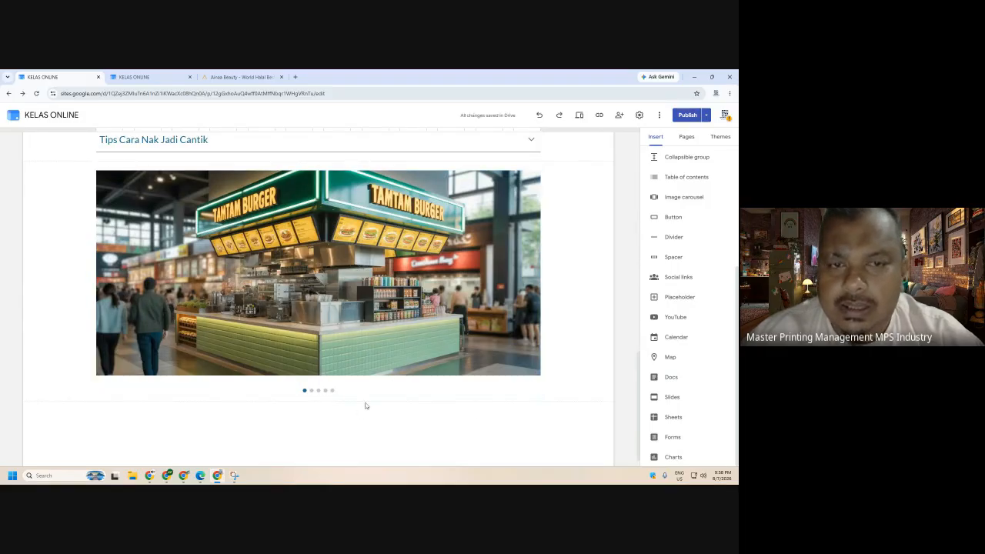
drag(354, 238, 248, 345)
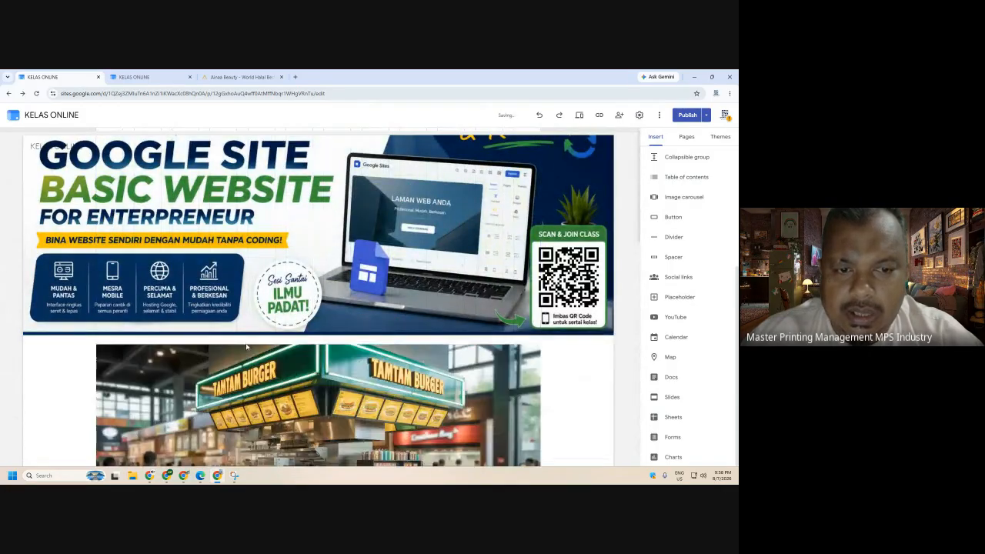
- Publish the site with the repositioned carousel
scroll(359, 349, down, 3)
click(353, 264)
click(584, 272)
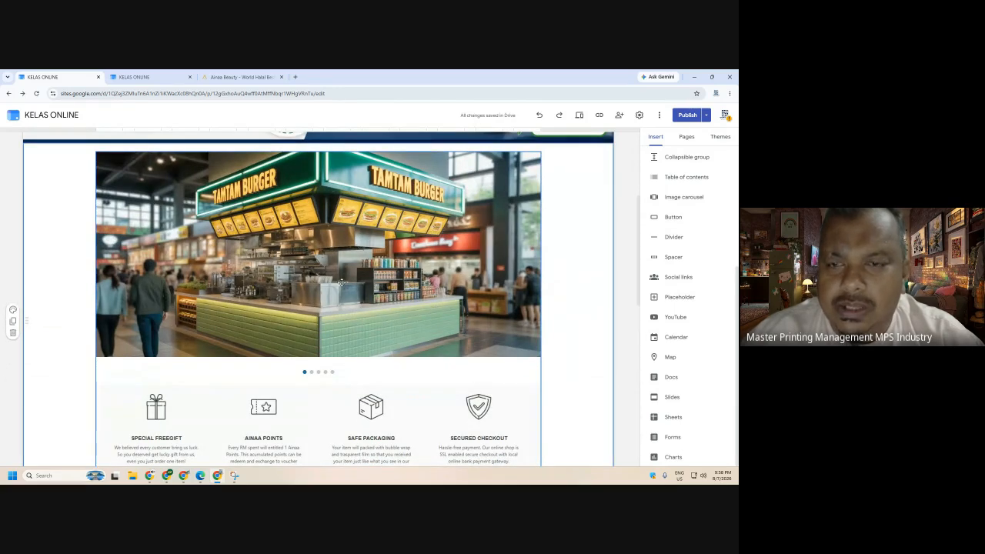
click(687, 115)
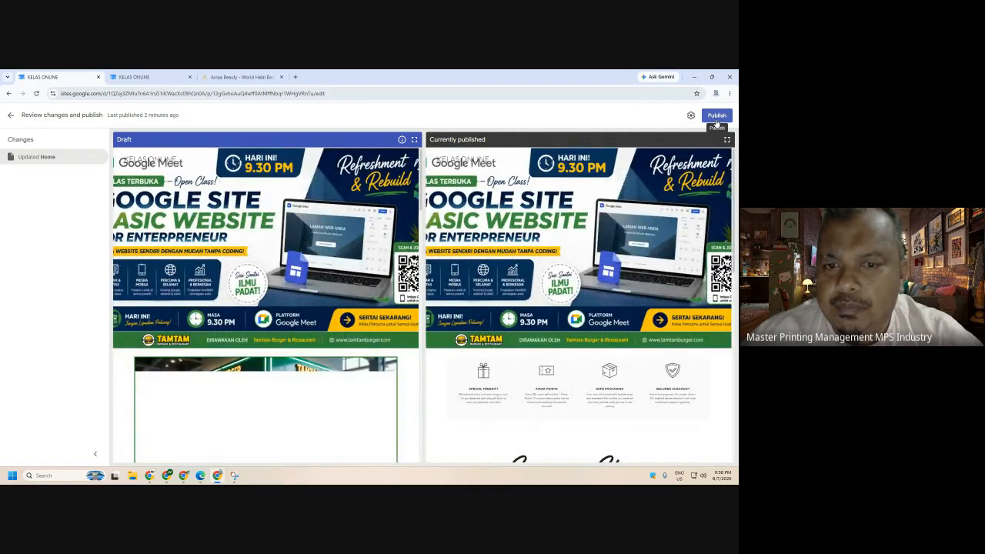
click(715, 117)
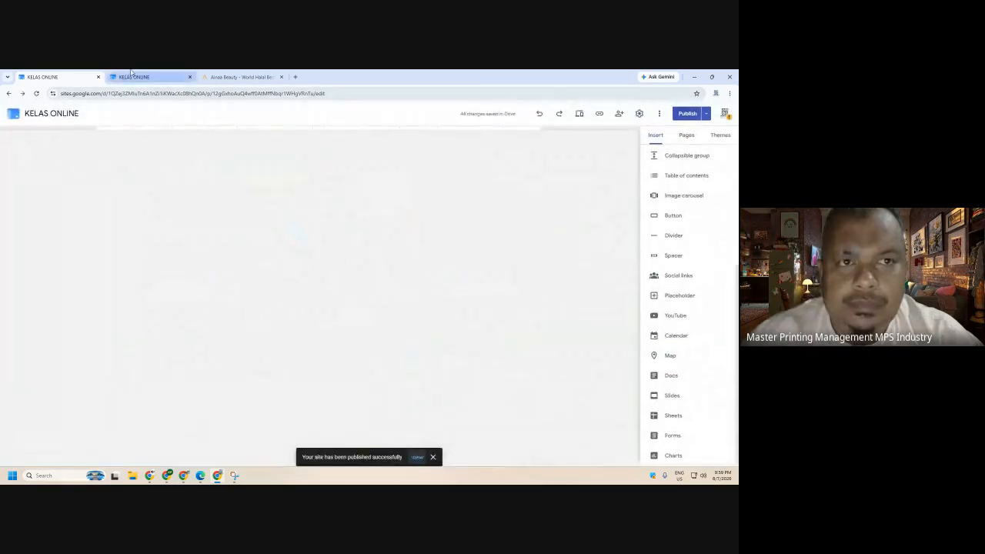
- Switch to the live site tab and reload until the new carousel appears
key(ctrl+Tab)
click(37, 93)
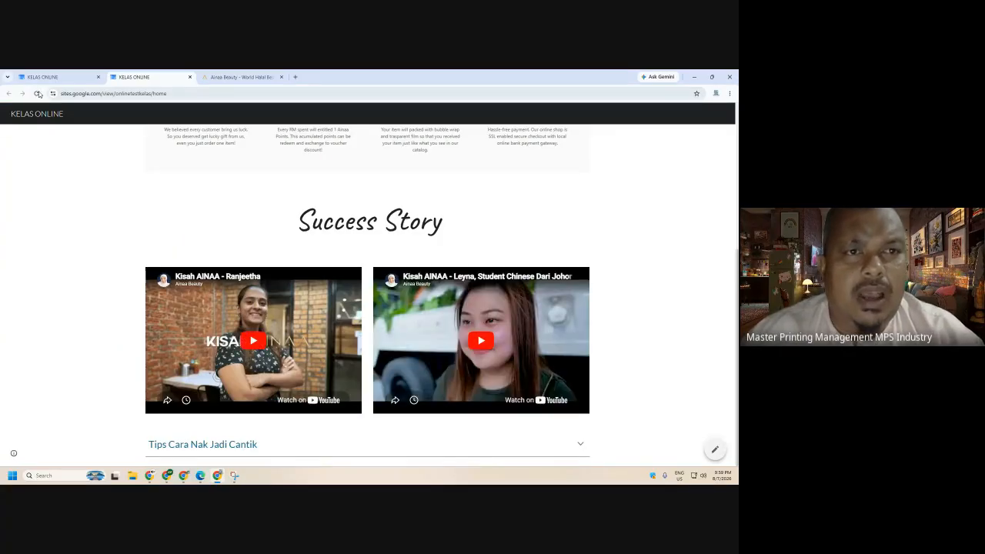
click(37, 93)
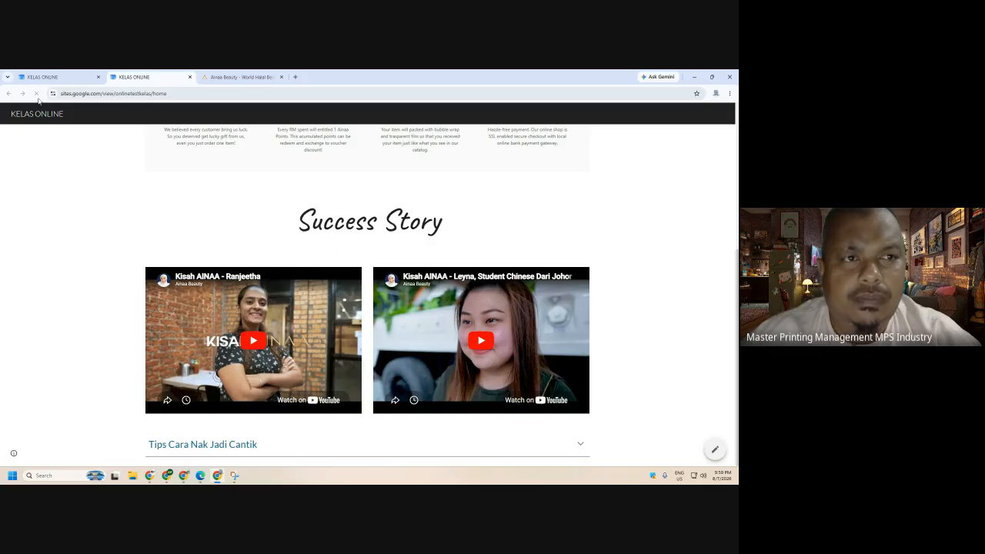
click(37, 93)
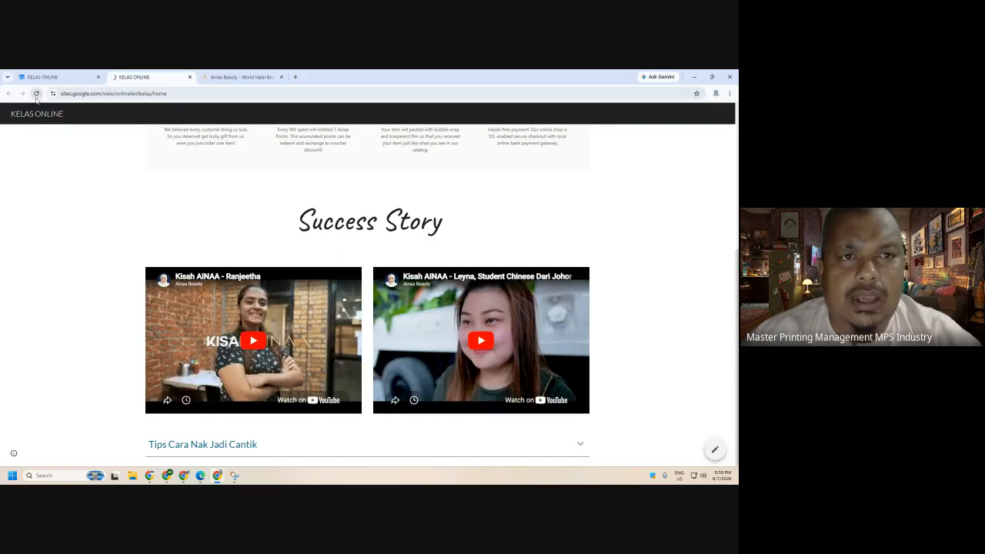
click(37, 93)
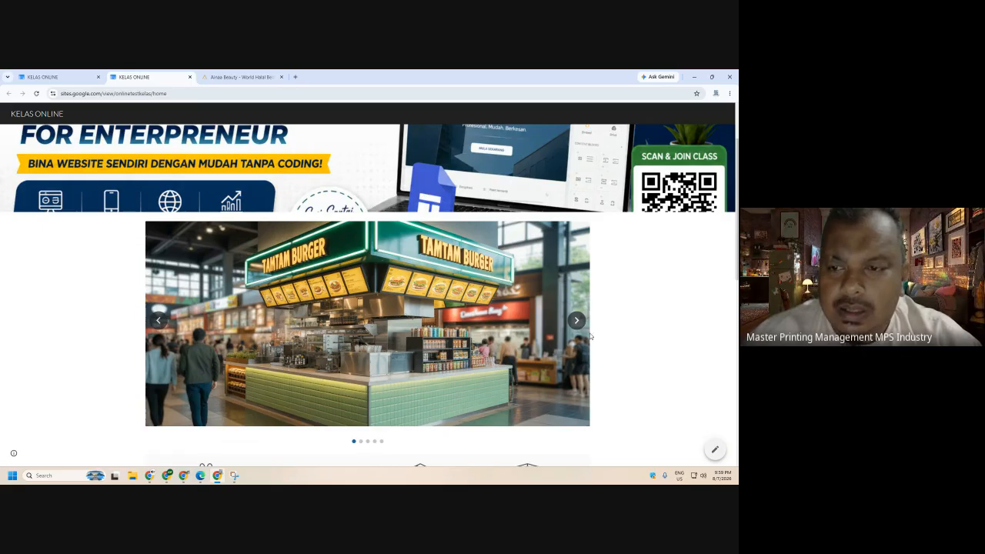
- Step the carousel forward four slides, then back three to the food-court slide
click(579, 320)
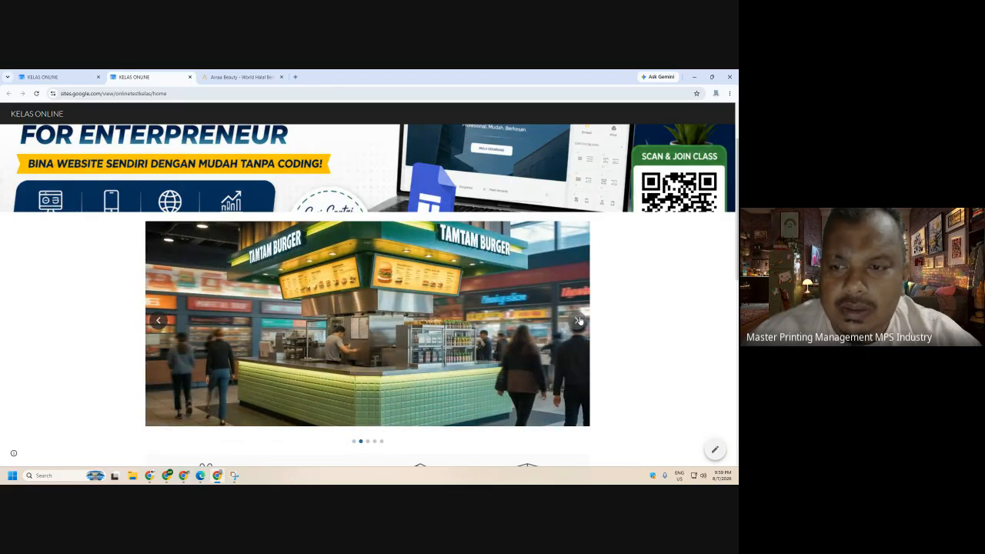
click(578, 320)
click(579, 321)
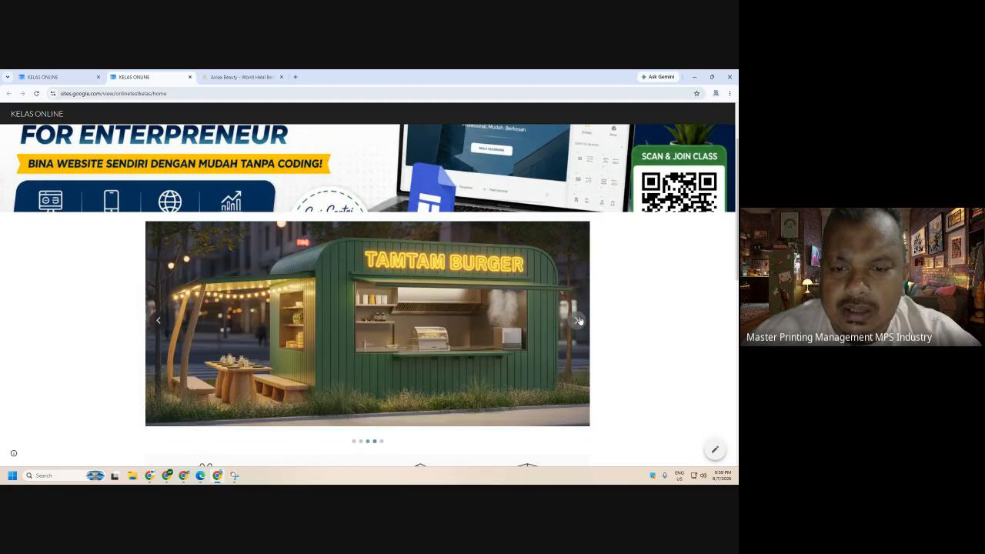
click(579, 320)
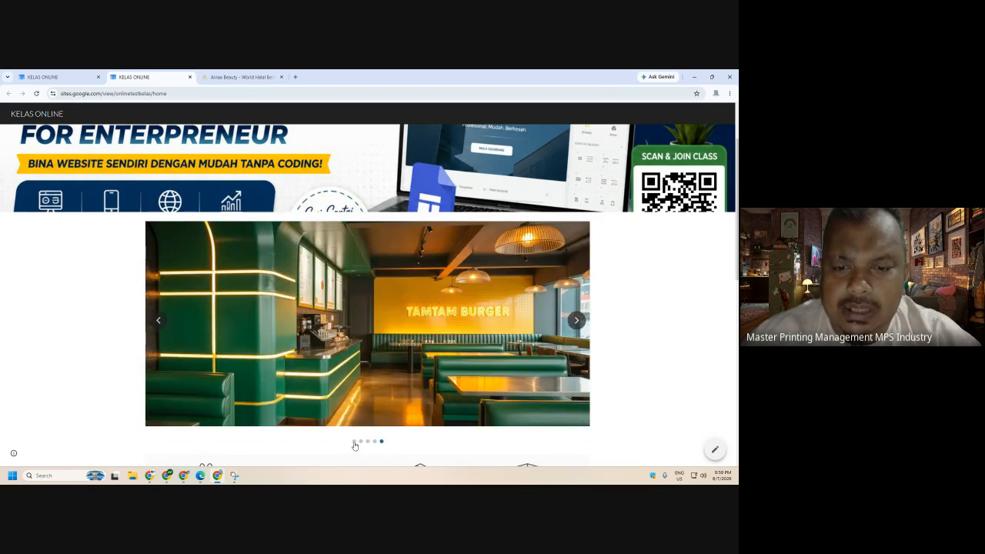
click(155, 322)
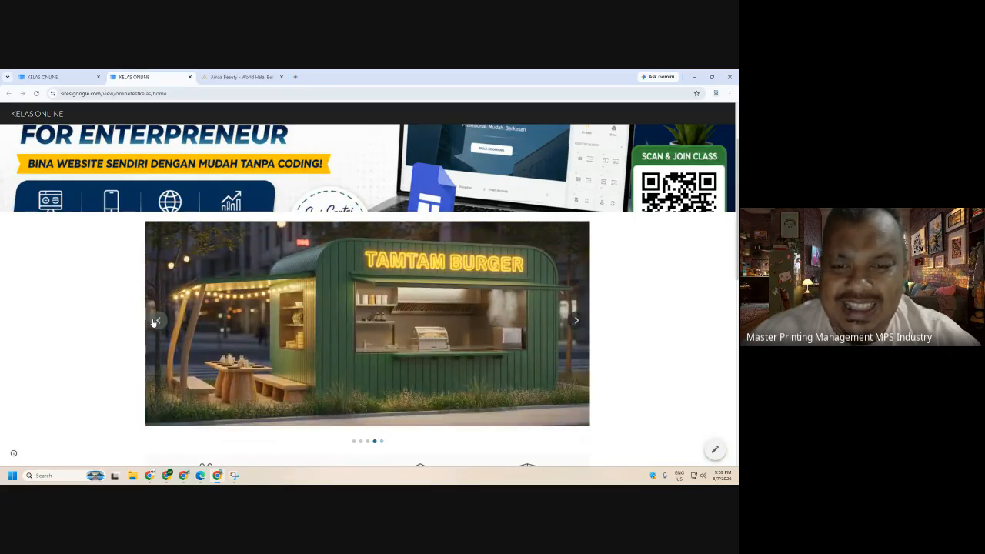
click(154, 322)
click(155, 322)
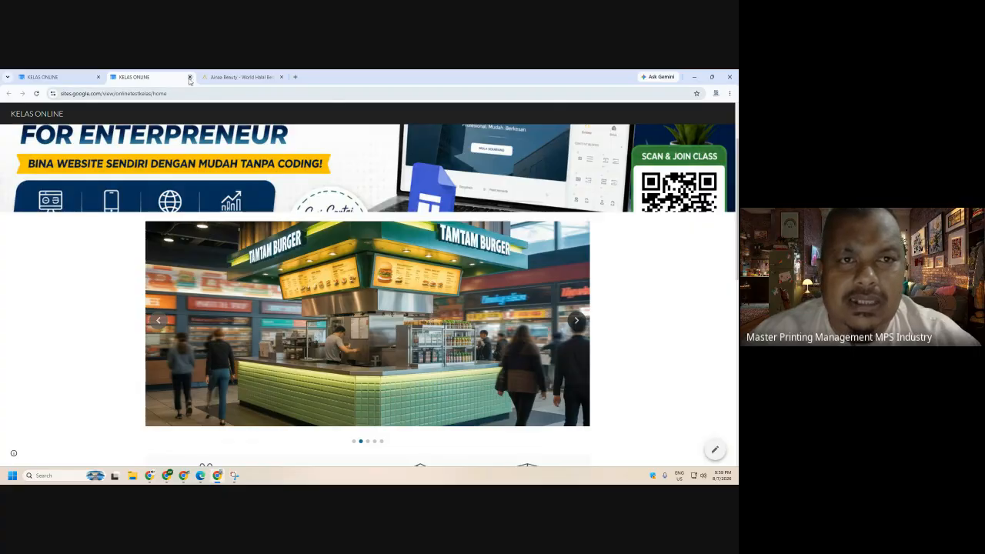
- Set the burger carousel to Auto start with Fast transition speed, then preview the site
click(46, 76)
scroll(487, 226, down, 2)
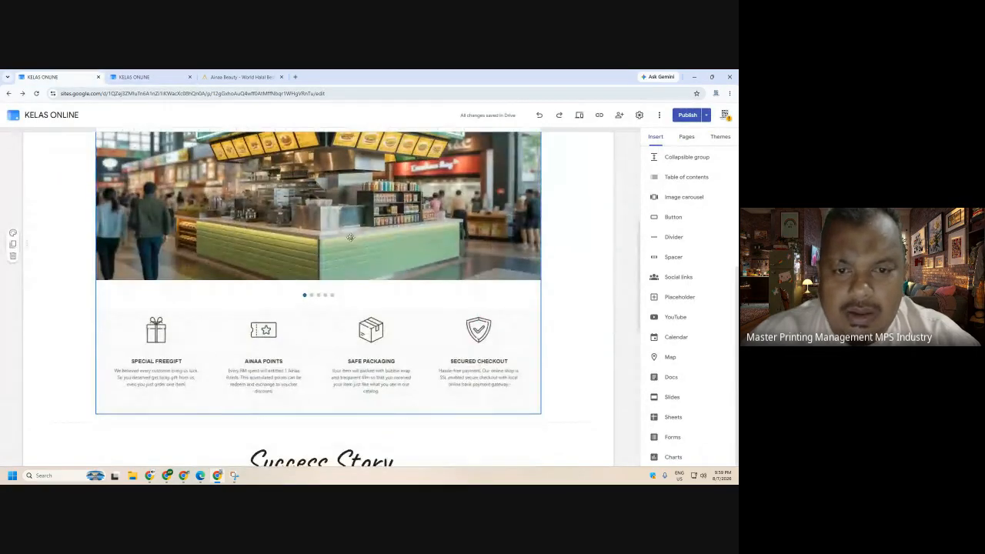
scroll(339, 263, up, 2)
click(339, 263)
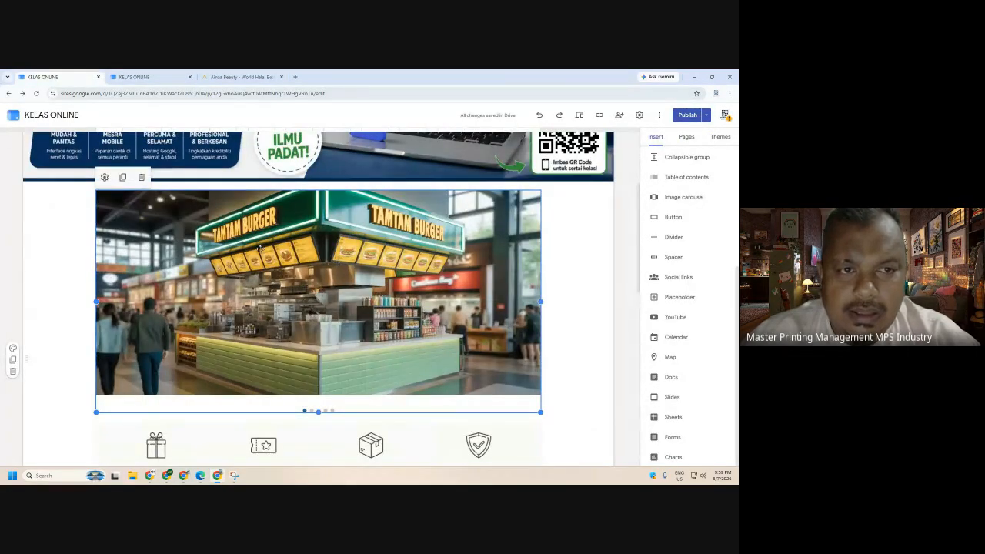
click(105, 177)
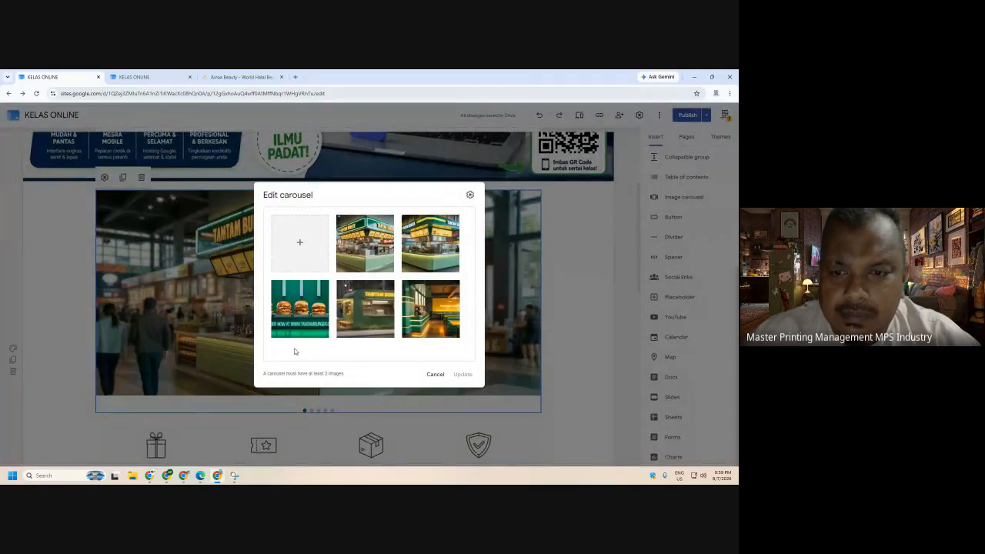
click(470, 195)
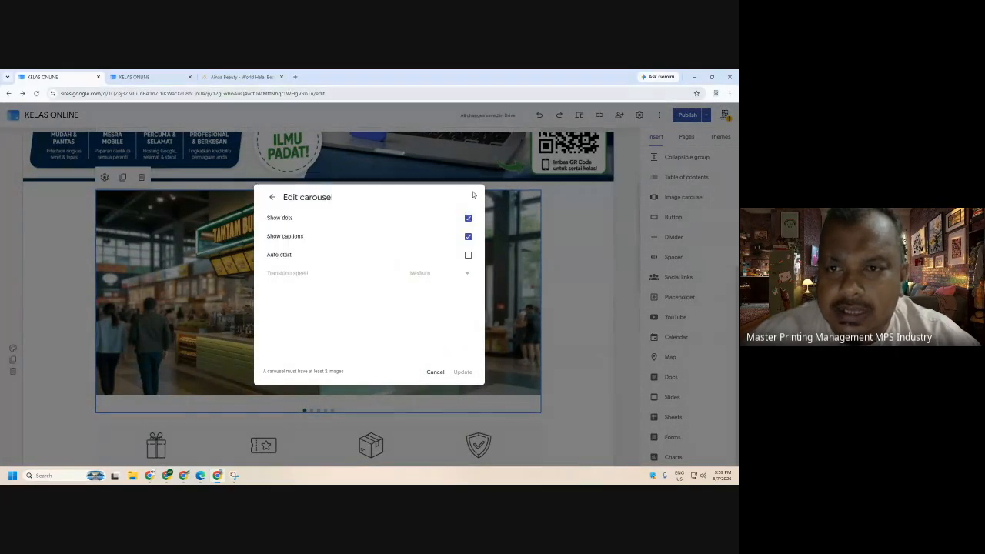
click(469, 255)
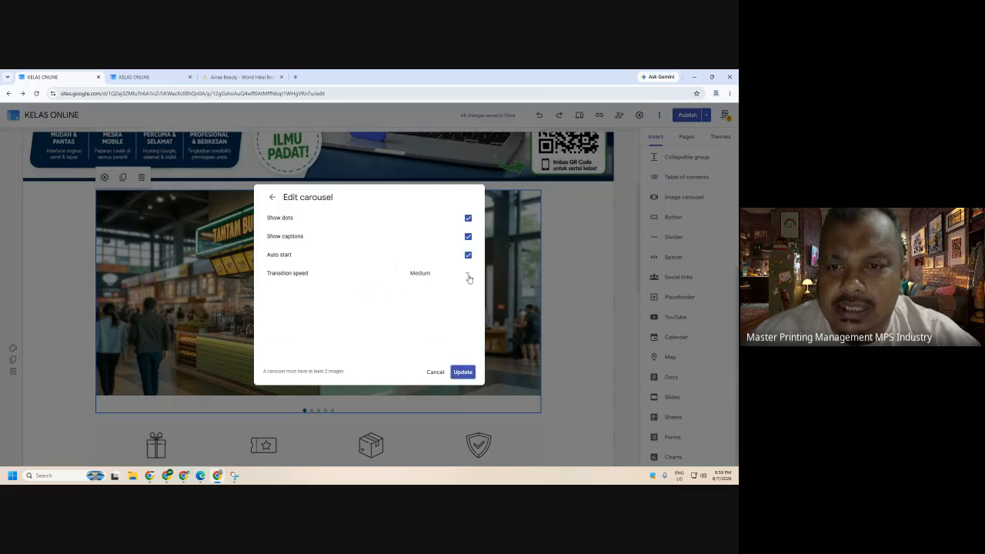
click(468, 275)
click(418, 329)
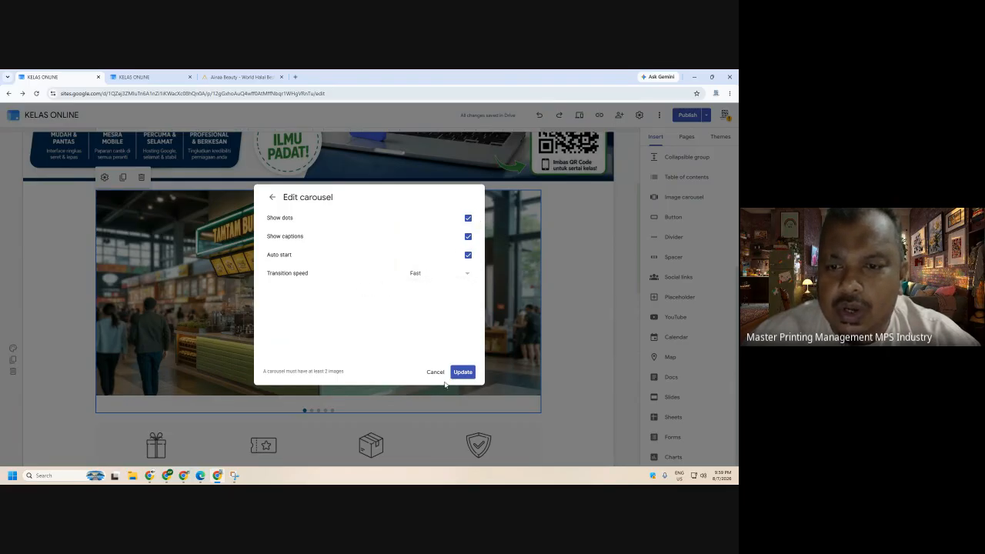
click(461, 373)
click(578, 116)
scroll(658, 323, down, 2)
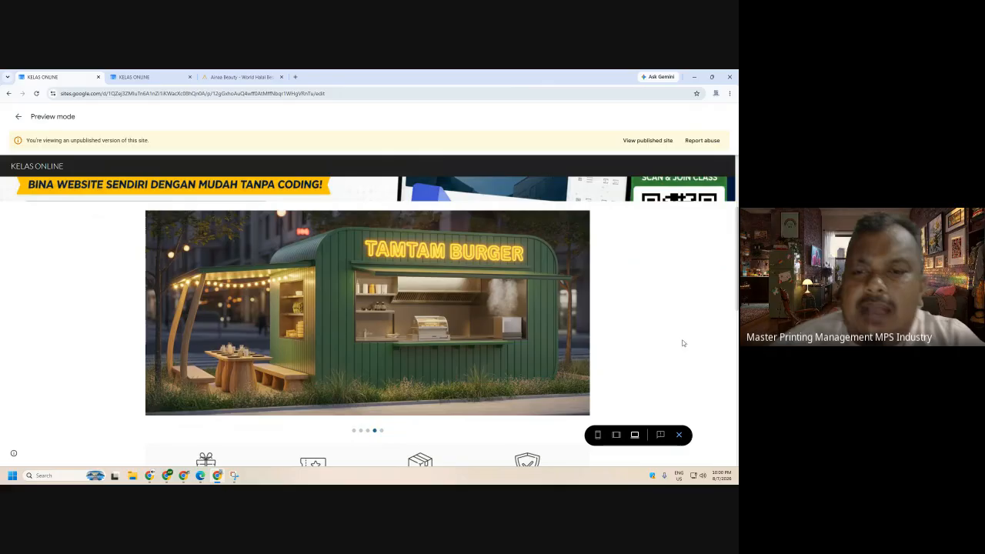
scroll(355, 174, up, 3)
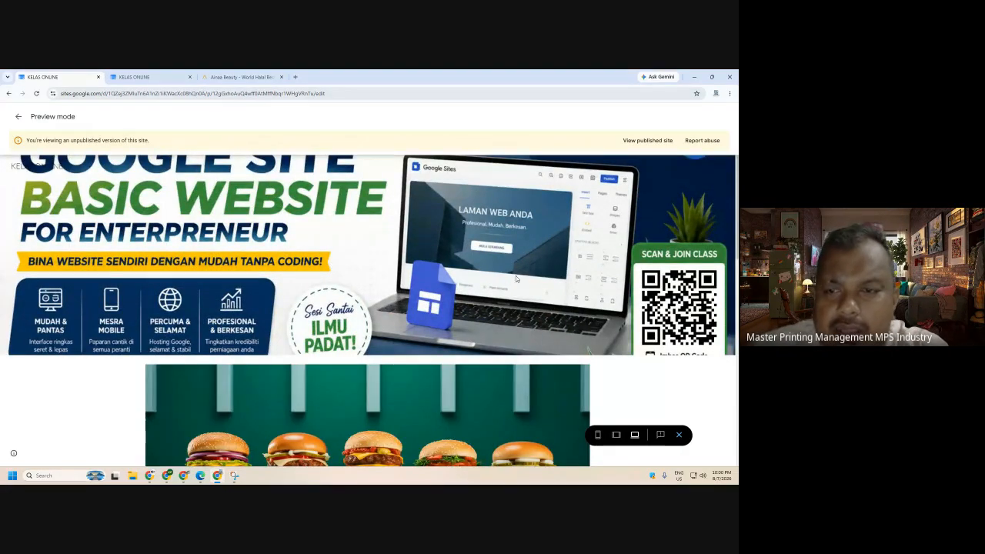
click(678, 435)
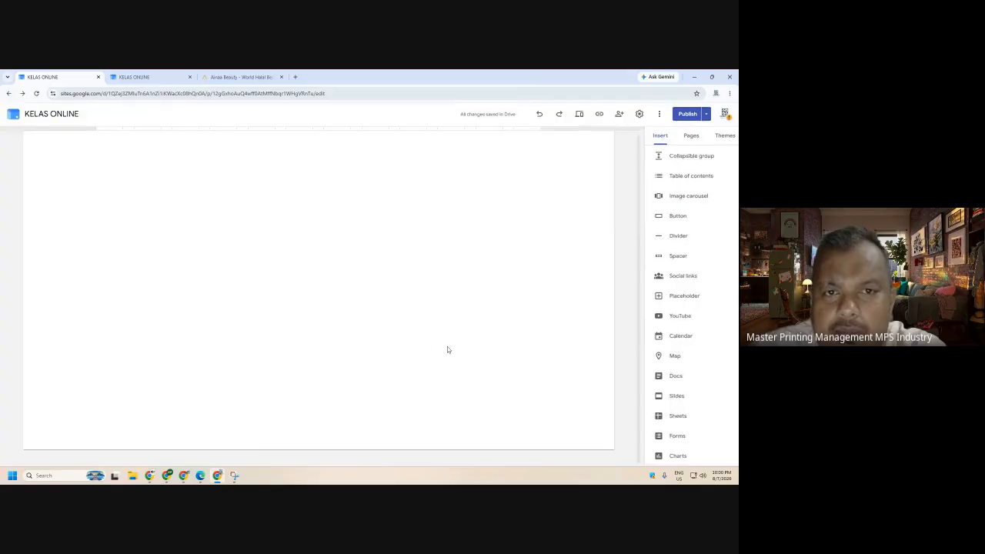
scroll(49, 238, down, 2)
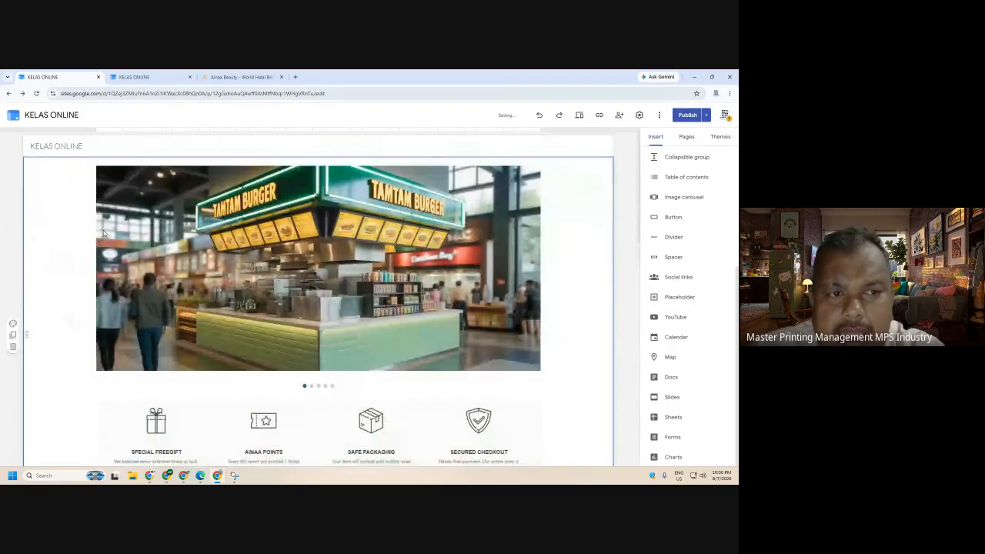
drag(405, 322, 293, 158)
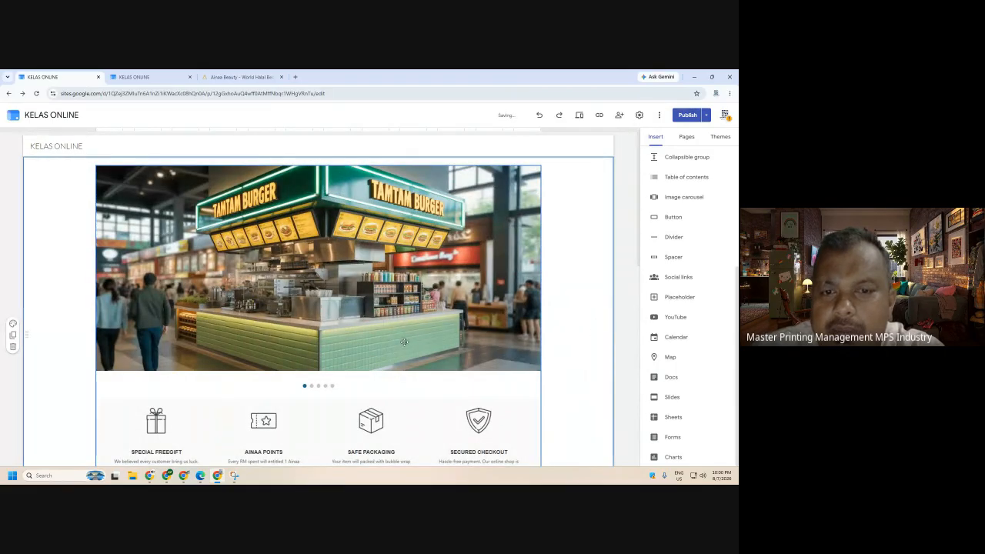
click(464, 317)
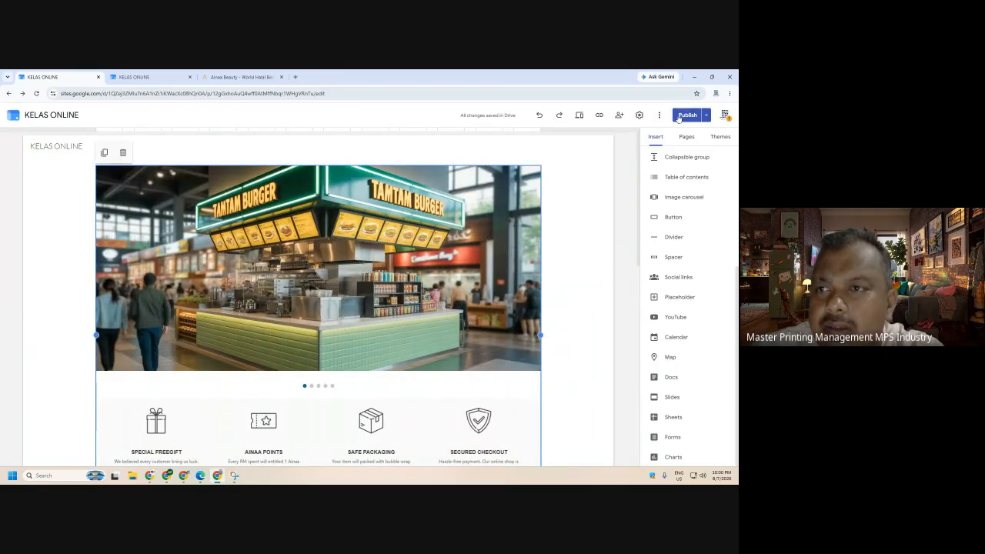
click(578, 116)
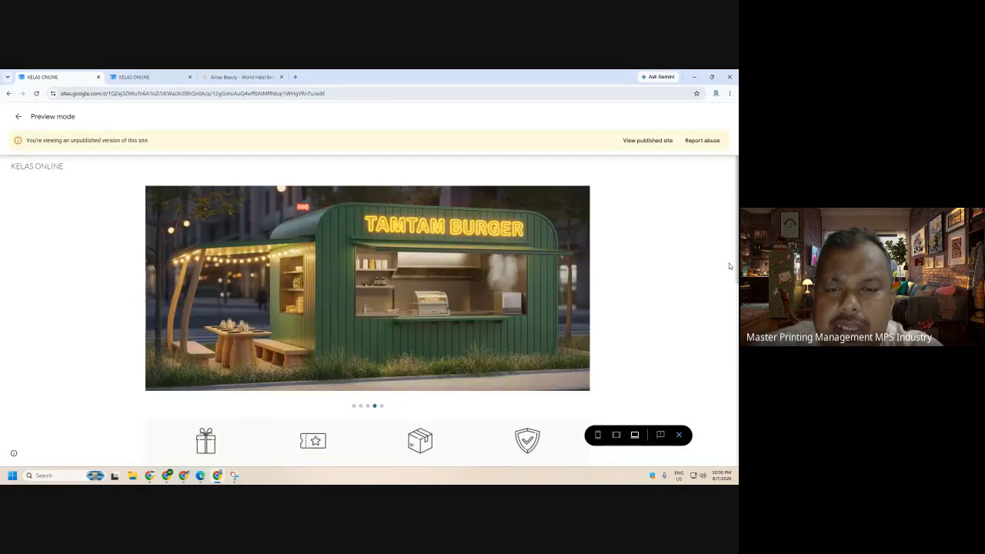
click(677, 435)
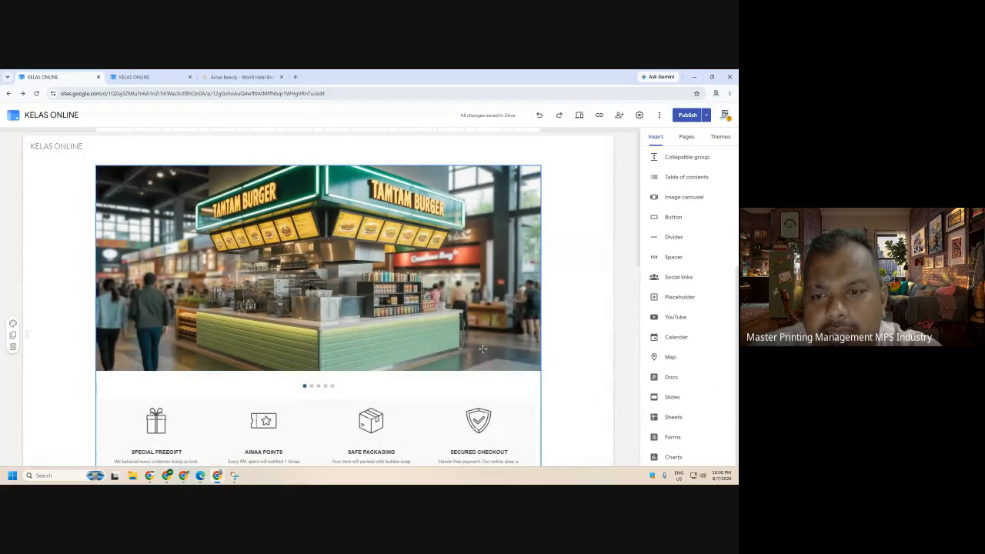
- Change the carousel's transition speed to a slower setting
click(483, 349)
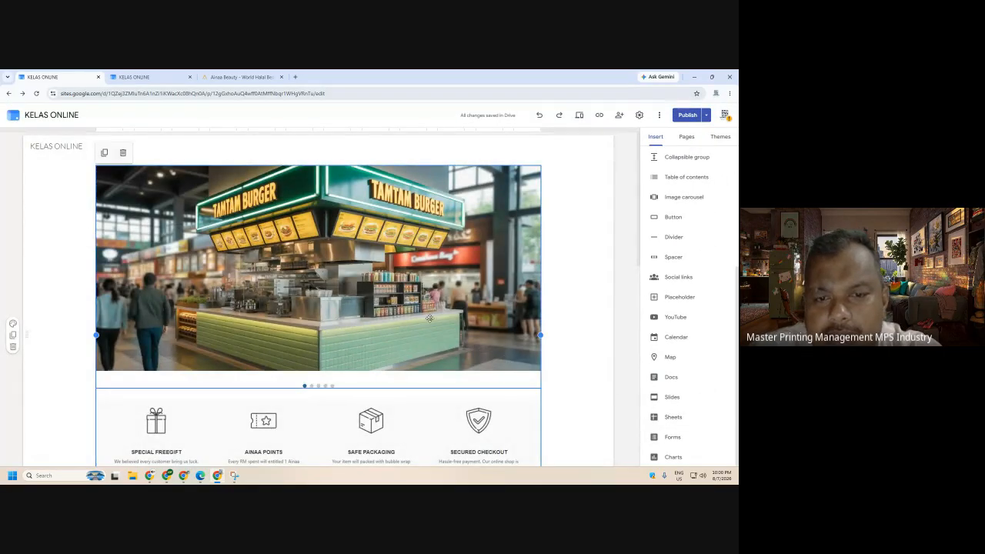
double_click(429, 317)
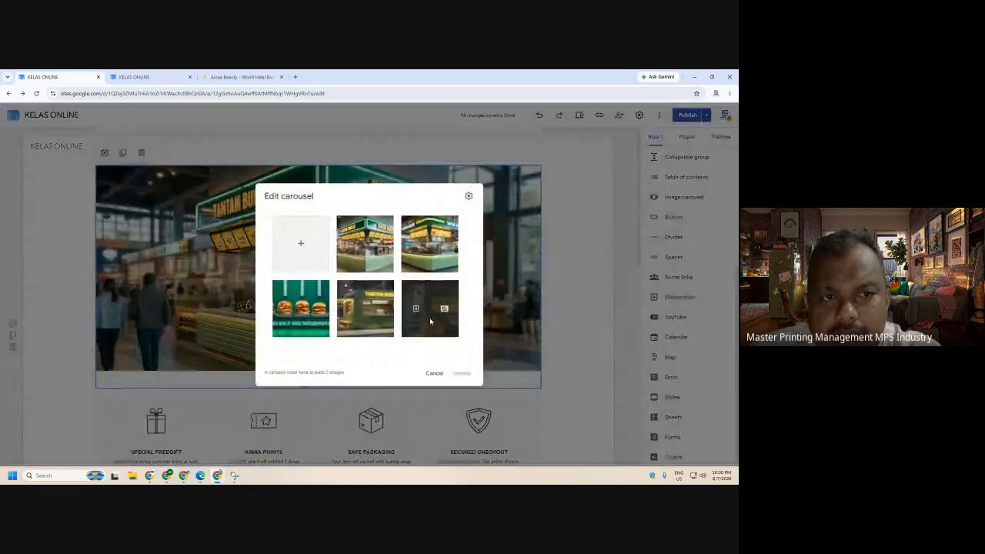
click(470, 194)
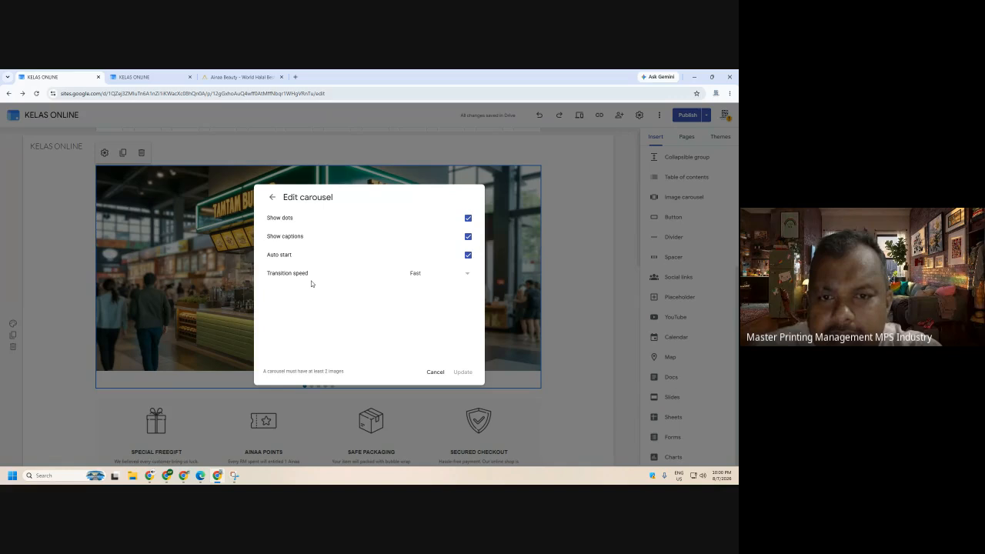
click(419, 279)
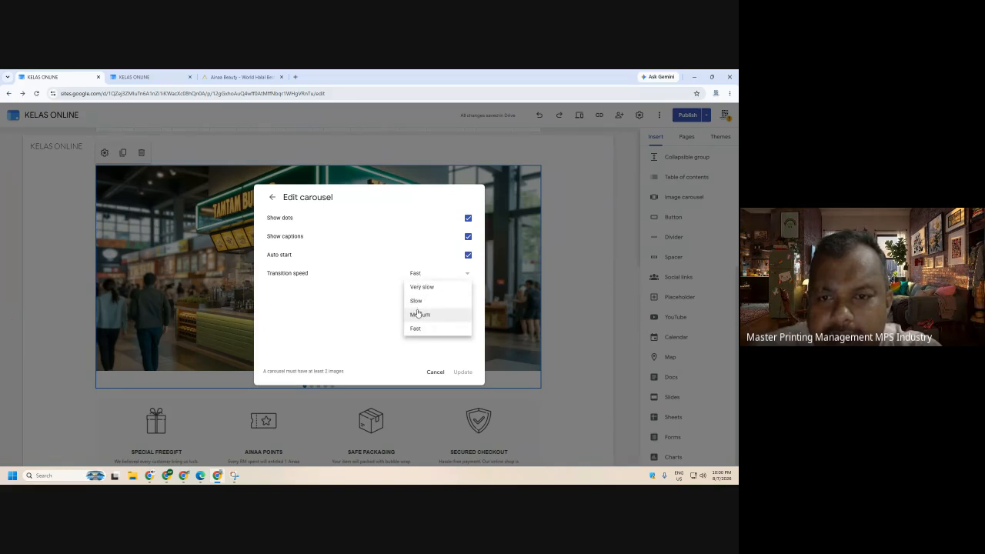
click(418, 304)
click(463, 373)
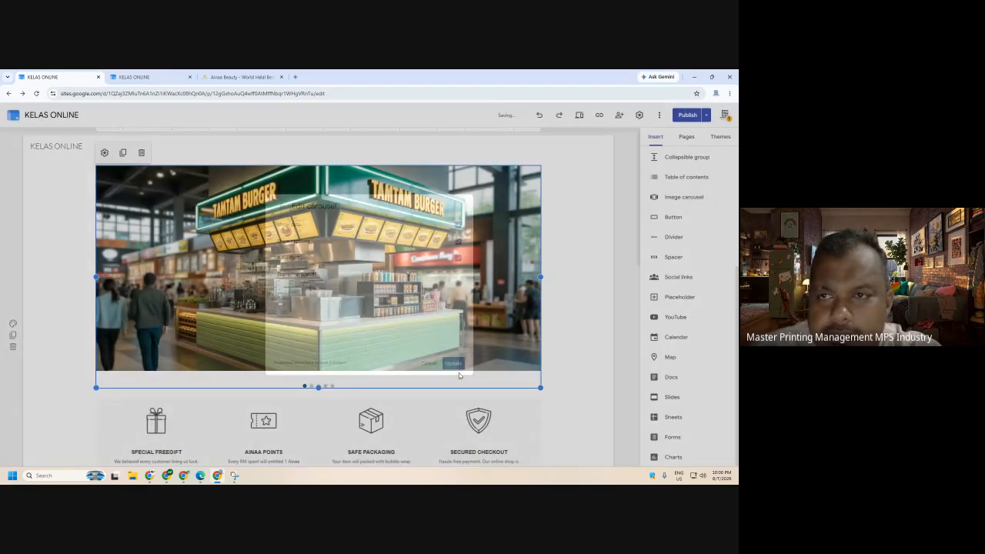
- Publish the site and reload it in the published-site tab
click(686, 116)
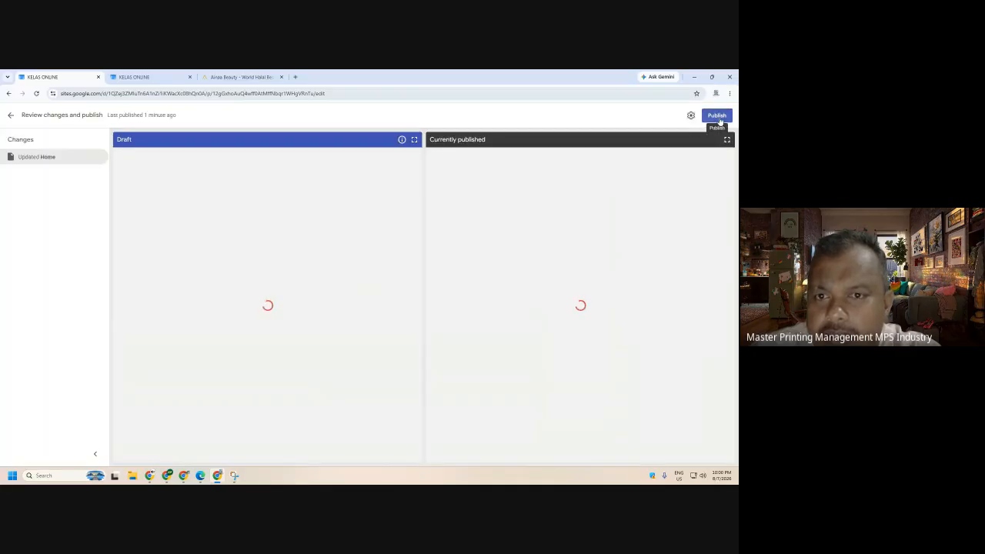
click(718, 117)
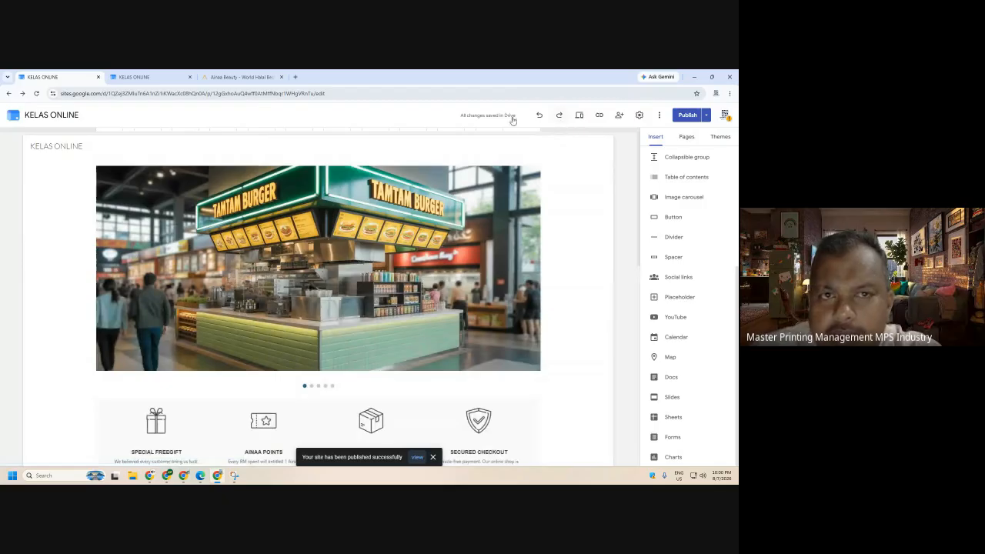
click(140, 77)
click(36, 93)
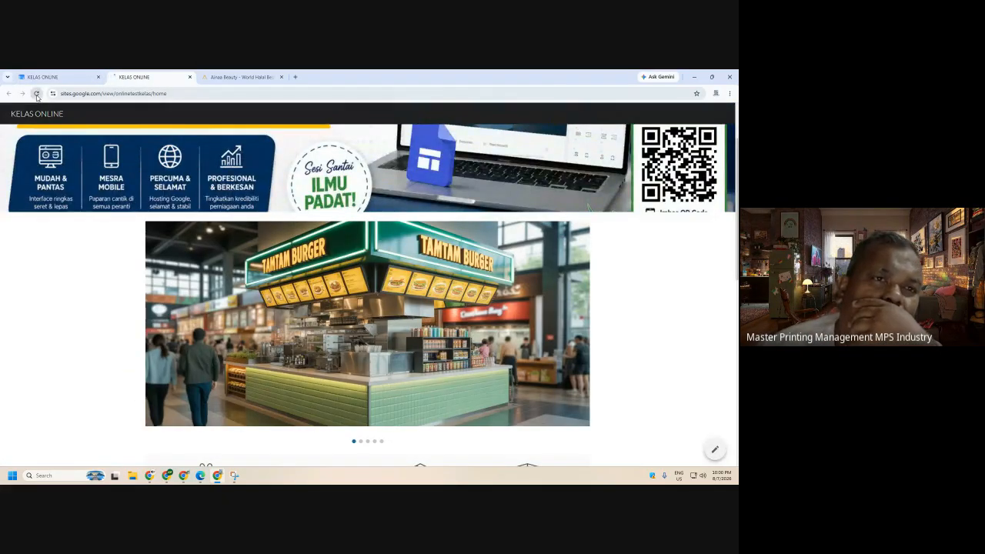
- Reload the published site again and scroll through the page
click(36, 94)
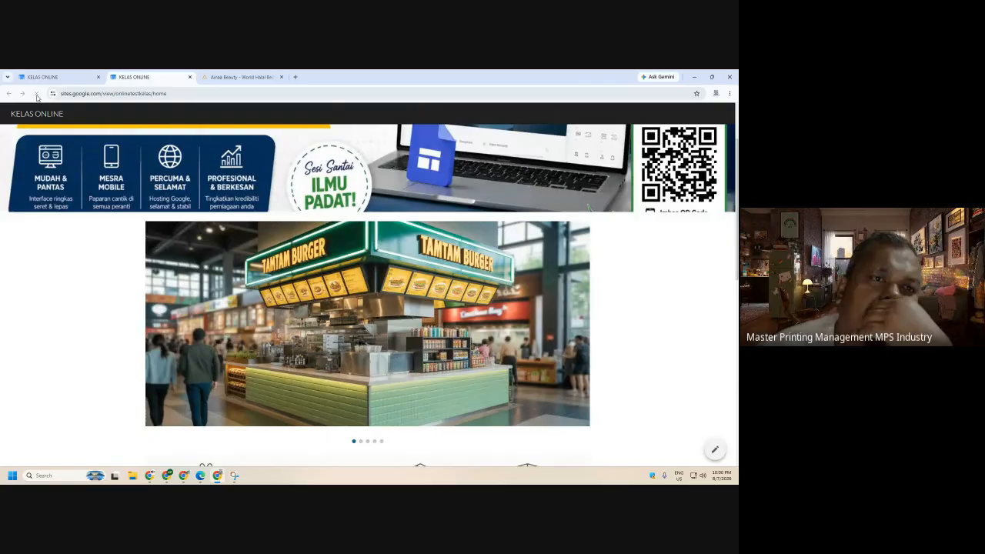
click(37, 94)
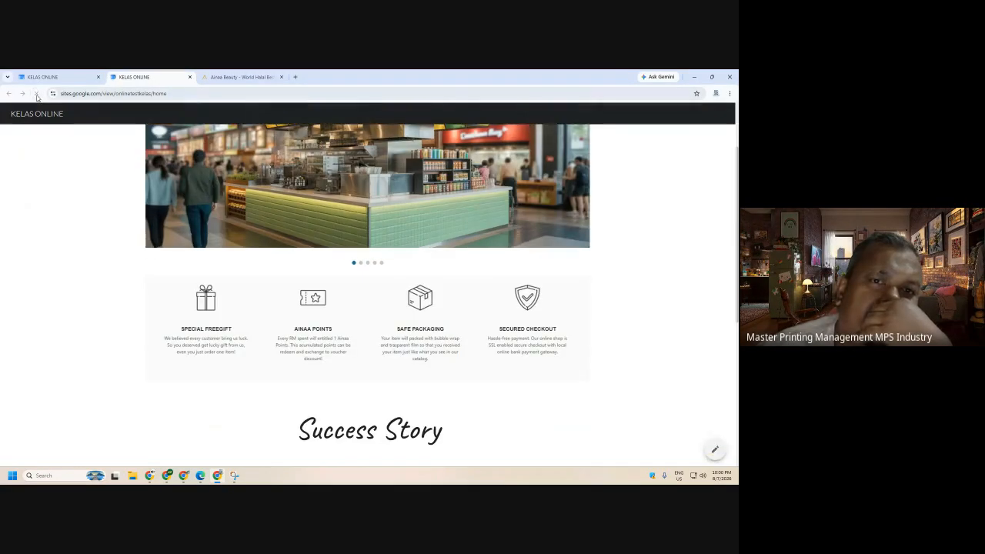
scroll(657, 365, up, 1)
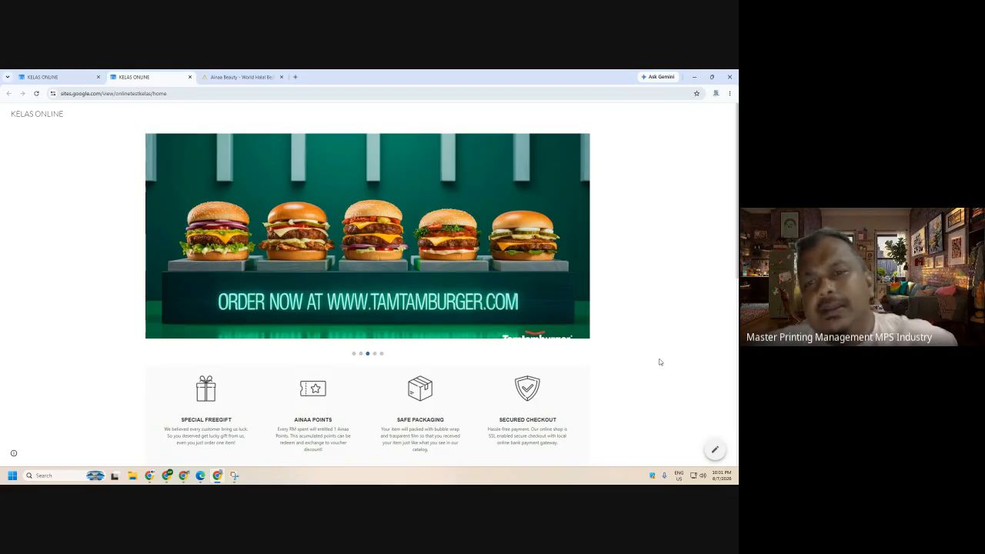
scroll(647, 339, down, 4)
scroll(647, 339, down, 2)
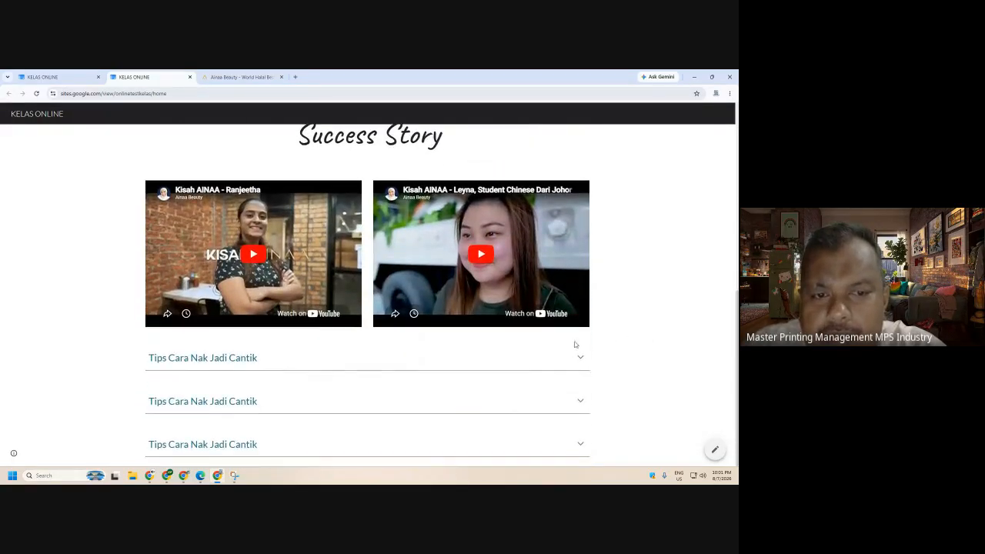
- Expand and collapse the first Tips section, then return to the editor tab
click(216, 358)
click(216, 358)
key(ctrl+Page_Up)
scroll(578, 393, down, 5)
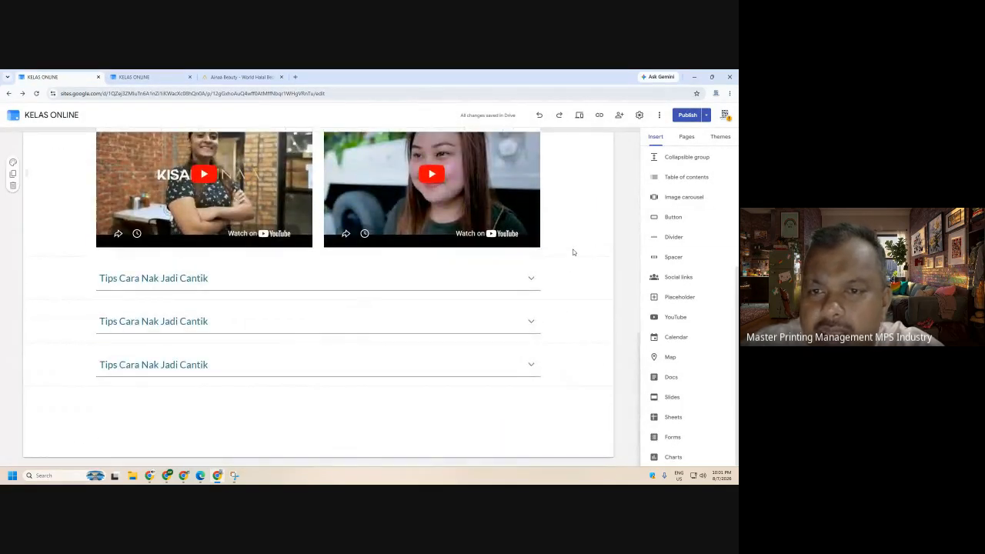
- Insert a 'Dapatkan Maklumat Lanjut' button linking to a wasap.my WhatsApp chat address
scroll(566, 318, up, 1)
scroll(566, 315, up, 2)
click(228, 302)
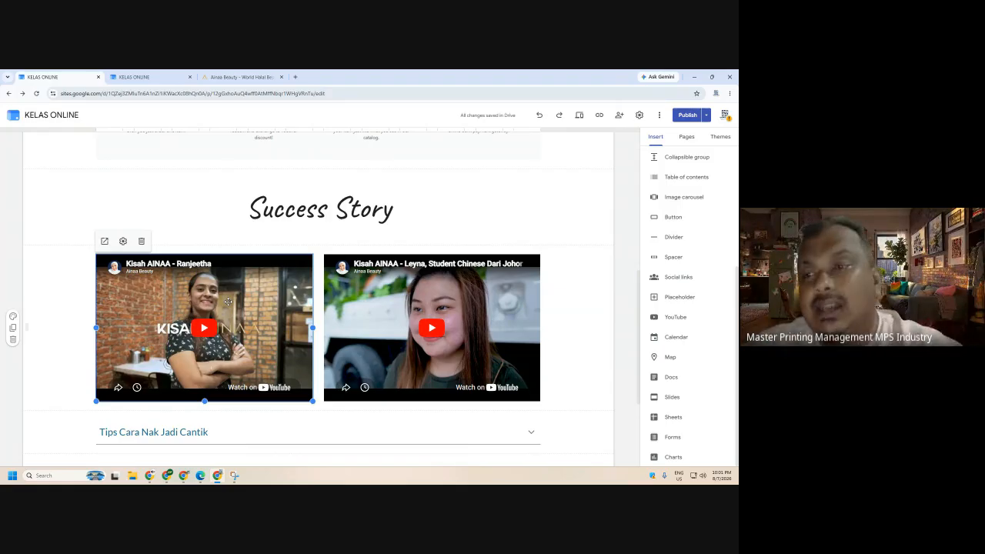
click(690, 224)
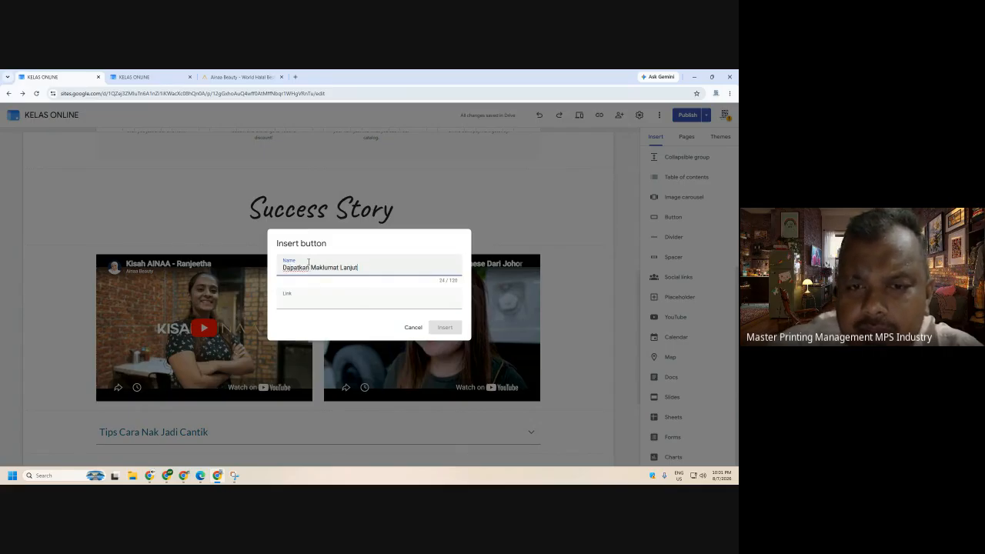
click(314, 303)
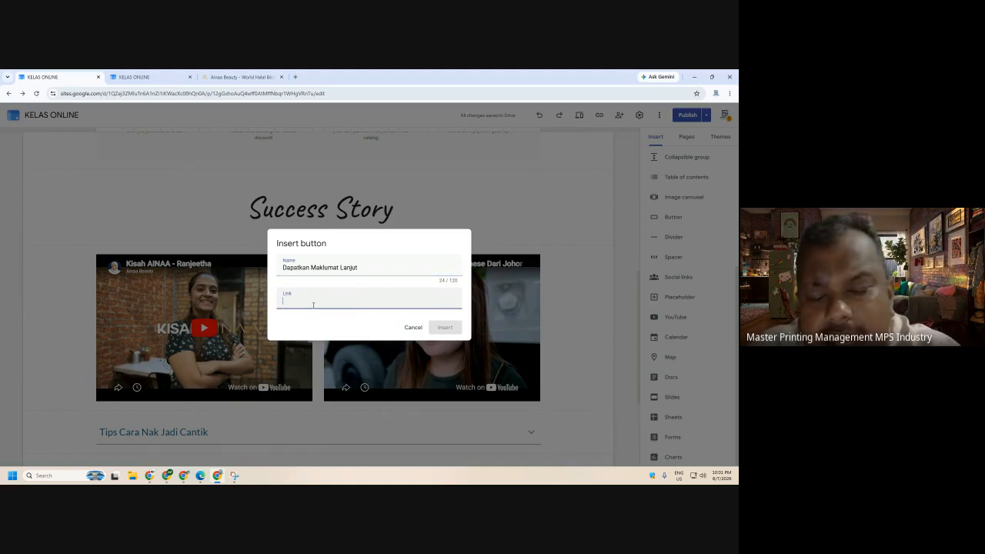
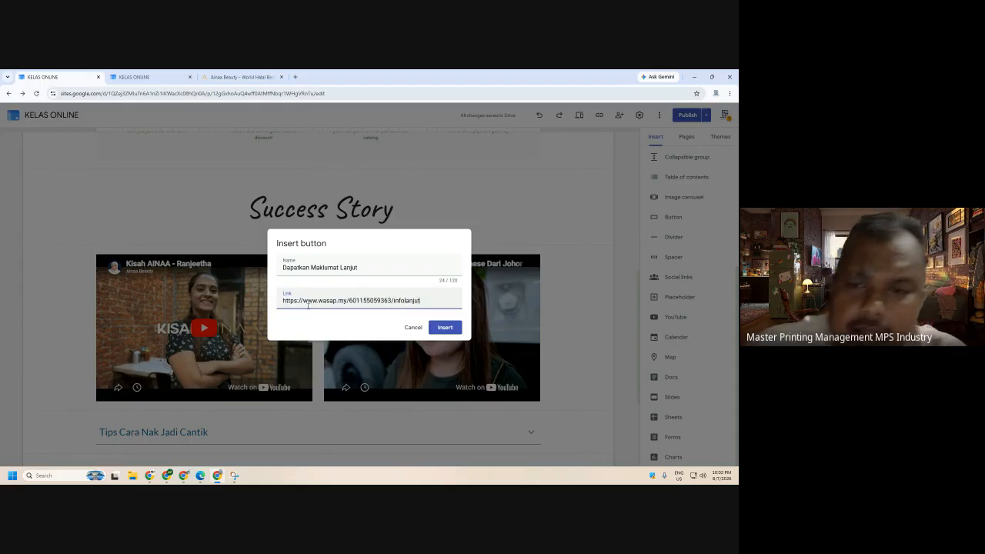
click(442, 330)
- Stretch the button full-width under the left Success Story video and preview the page
scroll(431, 329, down, 2)
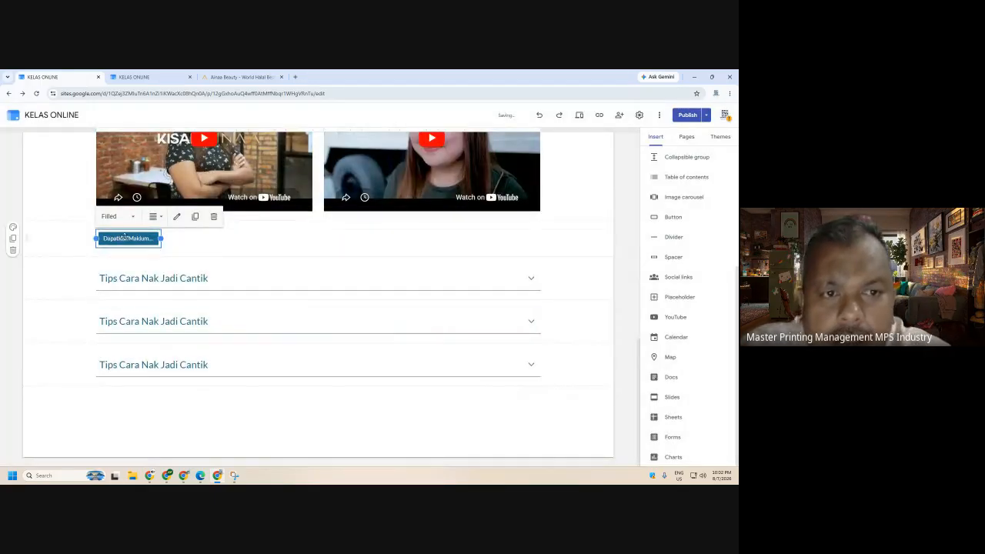
drag(127, 236, 220, 243)
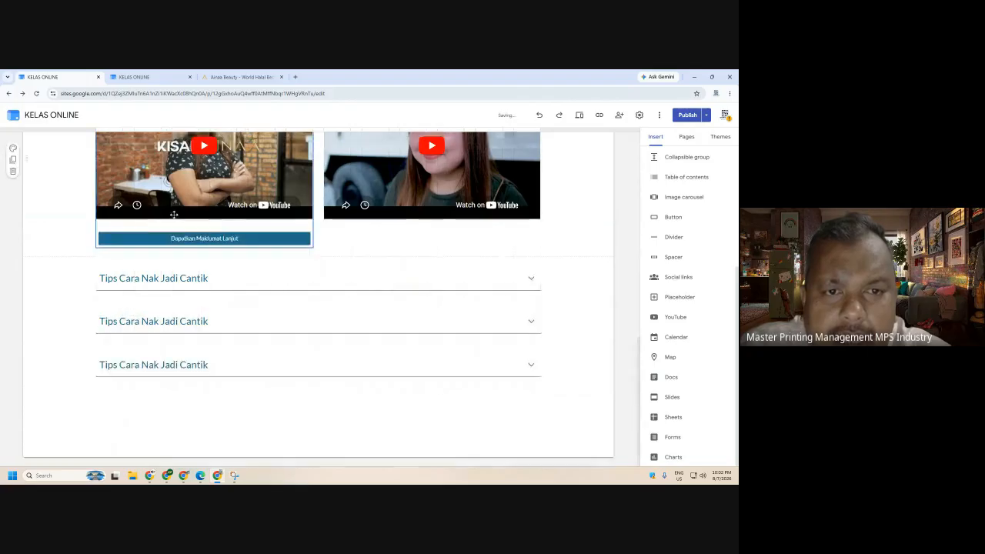
click(580, 115)
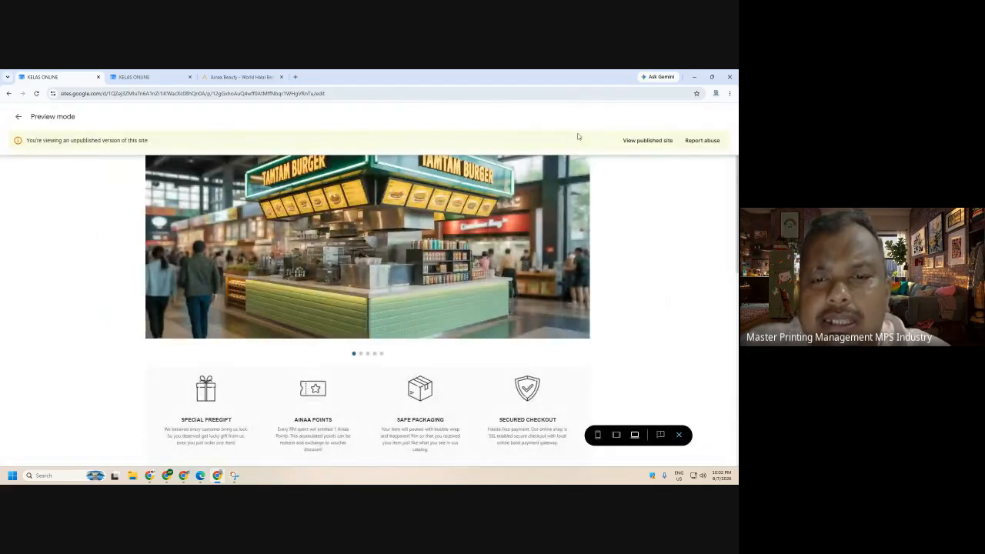
- Test the Dapatkan Maklumat Lanjut button in preview; it opens a WhatsApp chat prefilled with 'infolanjut'
scroll(567, 187, down, 6)
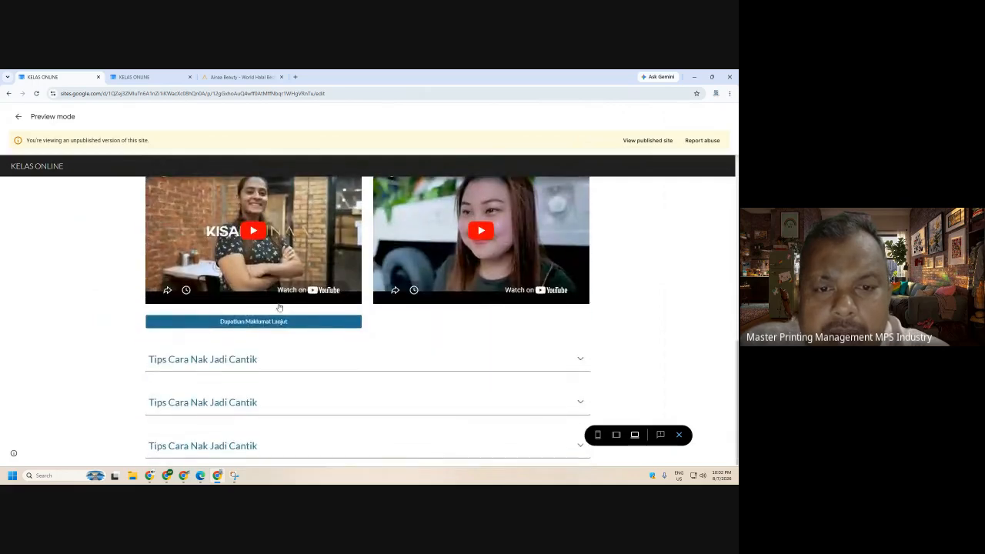
scroll(244, 275, up, 1)
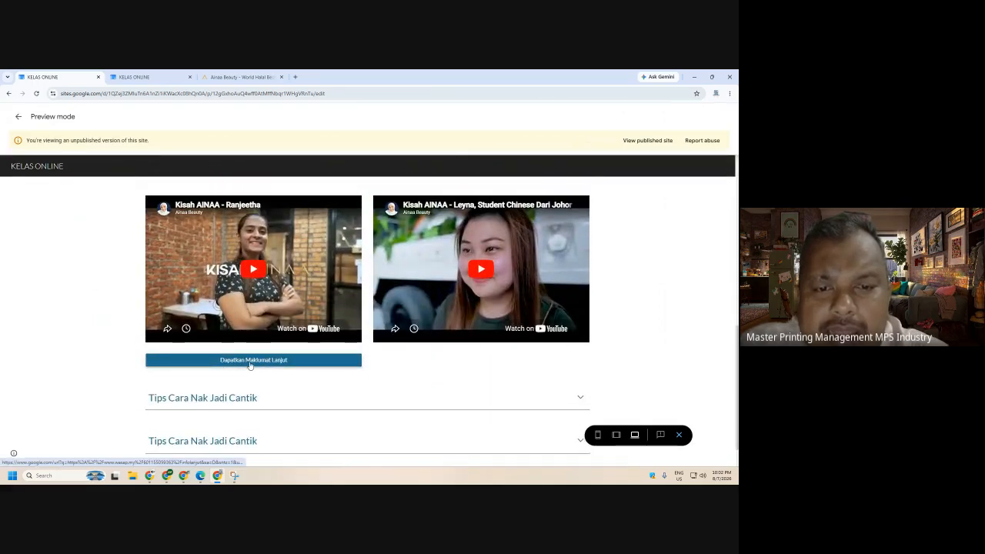
click(249, 364)
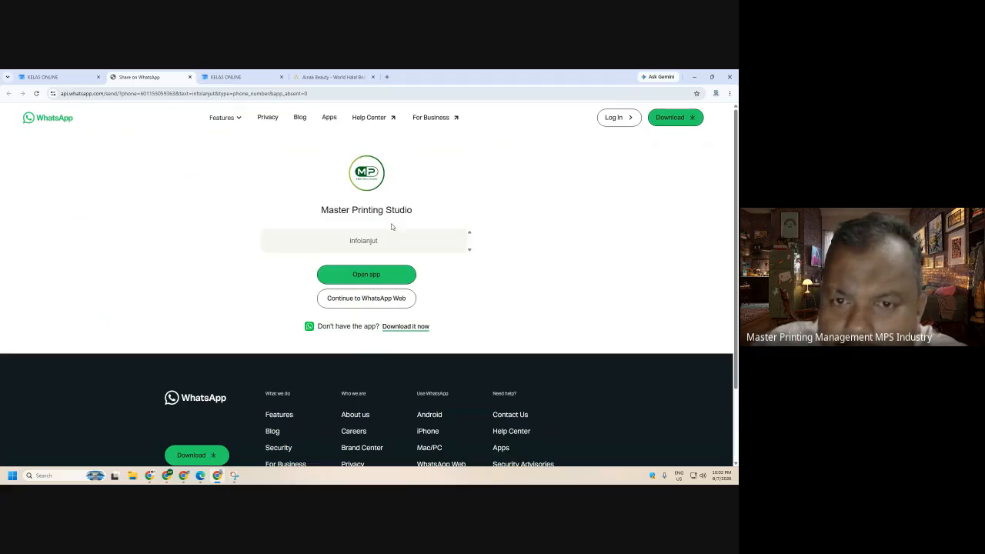
click(188, 77)
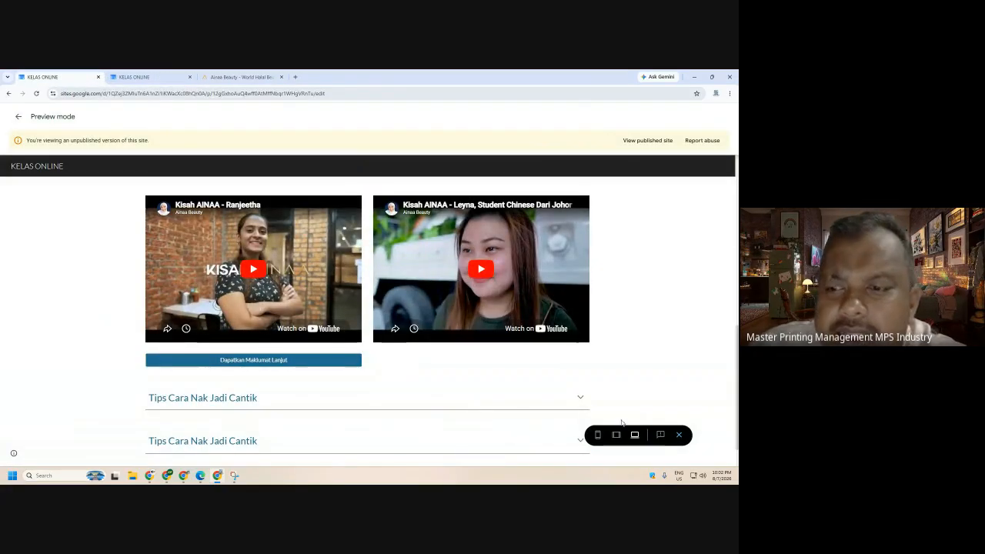
click(679, 435)
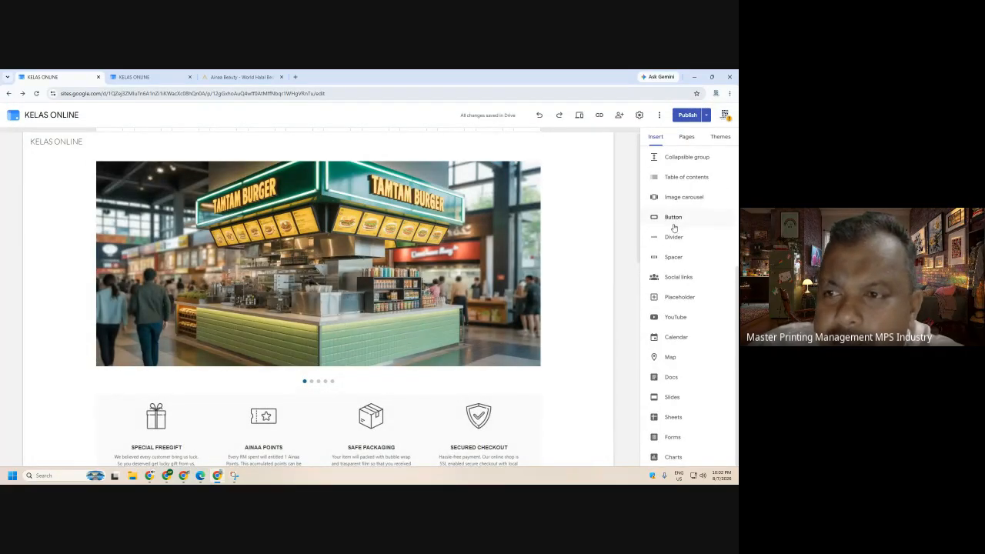
scroll(554, 346, down, 5)
scroll(576, 361, down, 5)
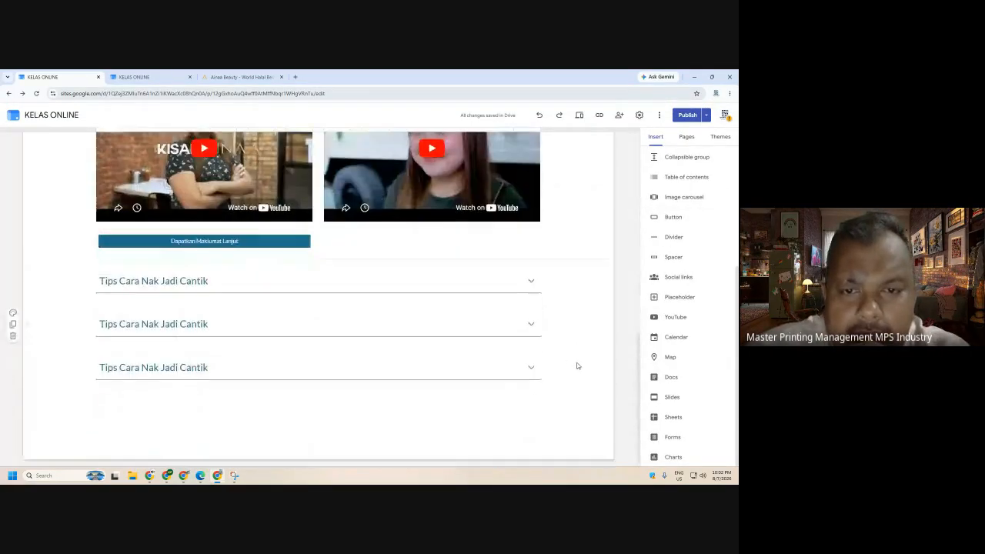
scroll(583, 366, up, 3)
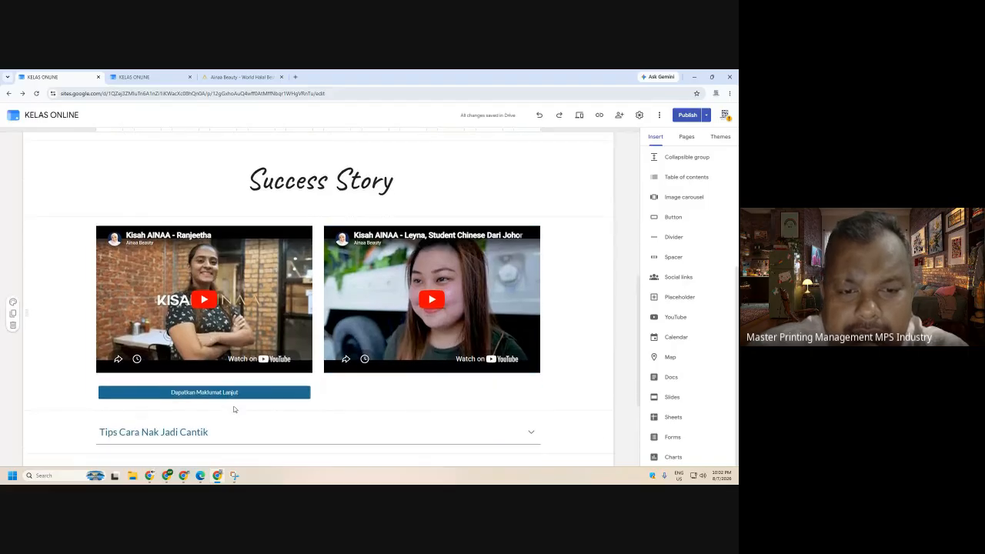
click(236, 393)
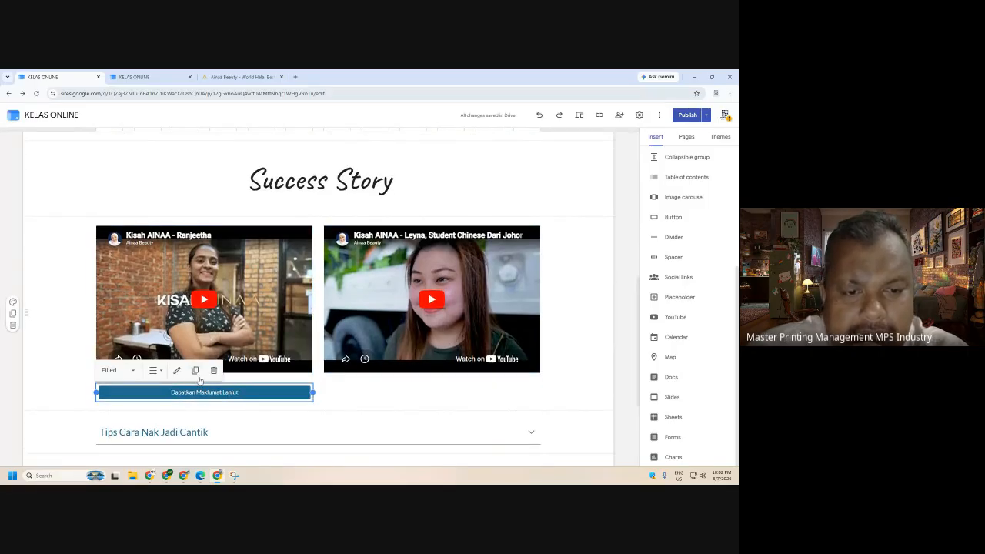
click(195, 370)
drag(203, 422, 400, 384)
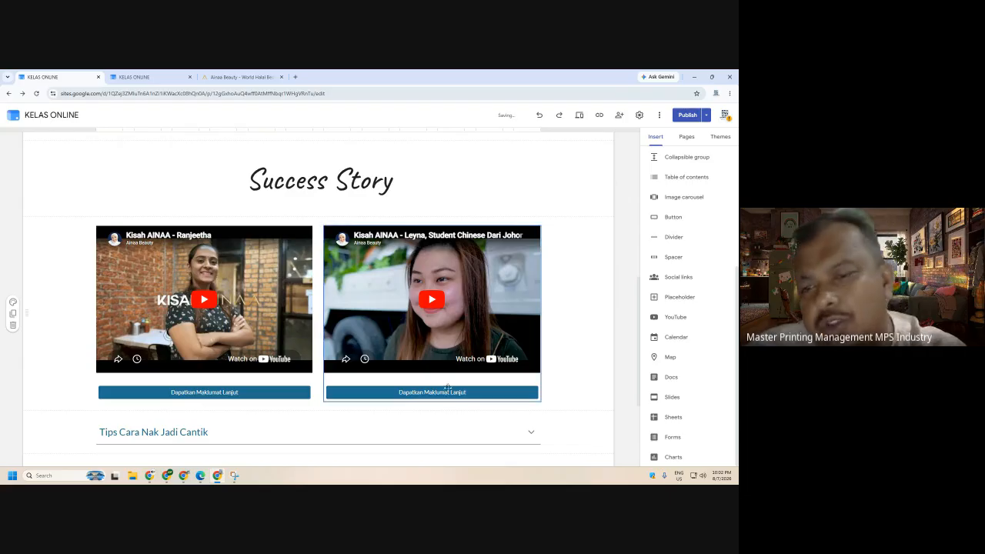
scroll(629, 314, down, 2)
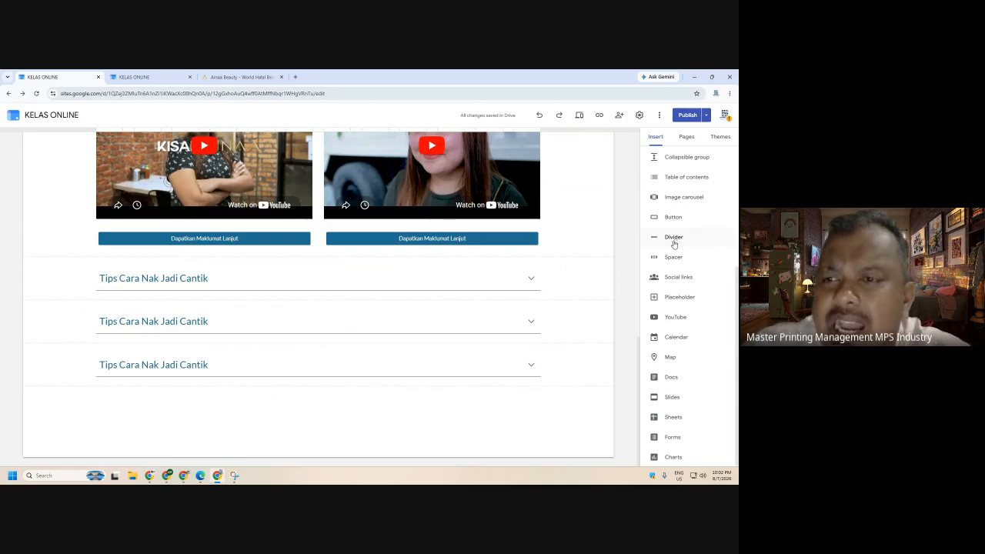
- Insert a divider above the Tips rows, then try and undo the dark blue Style 3
scroll(605, 354, up, 1)
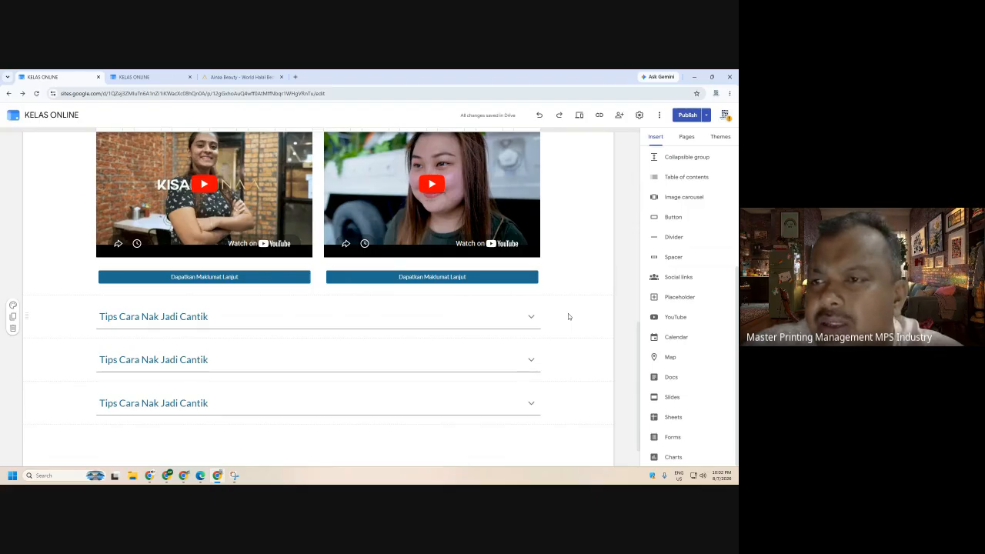
click(667, 240)
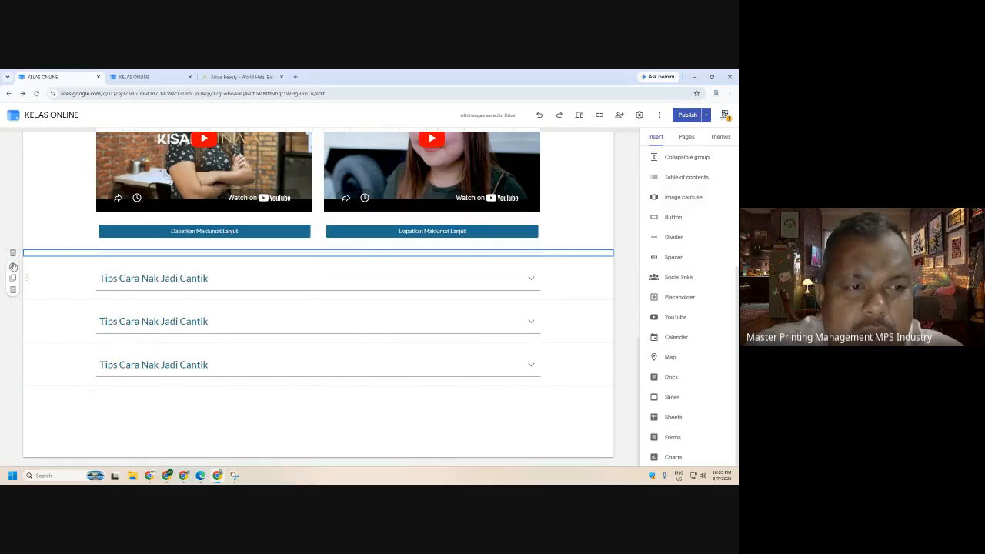
click(13, 265)
click(34, 320)
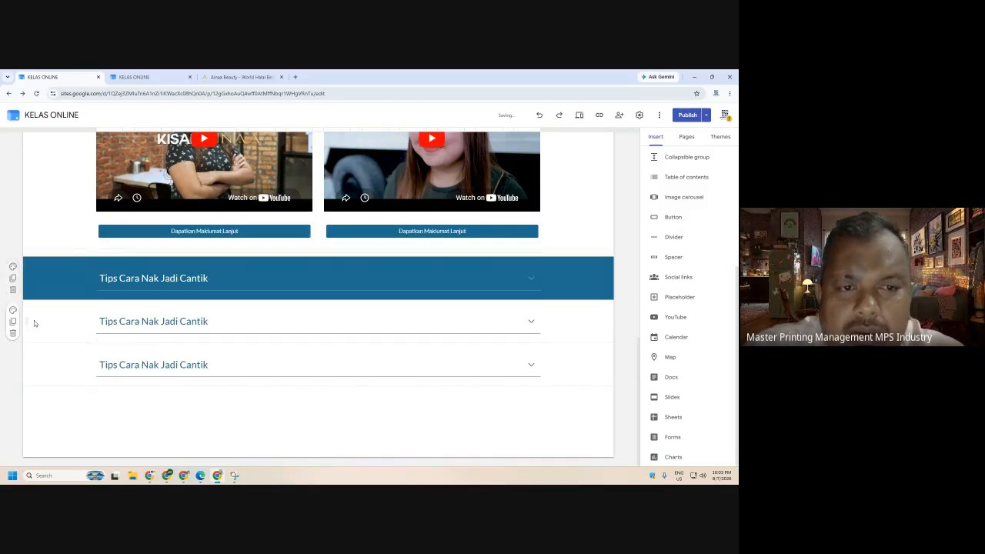
key(ctrl+z)
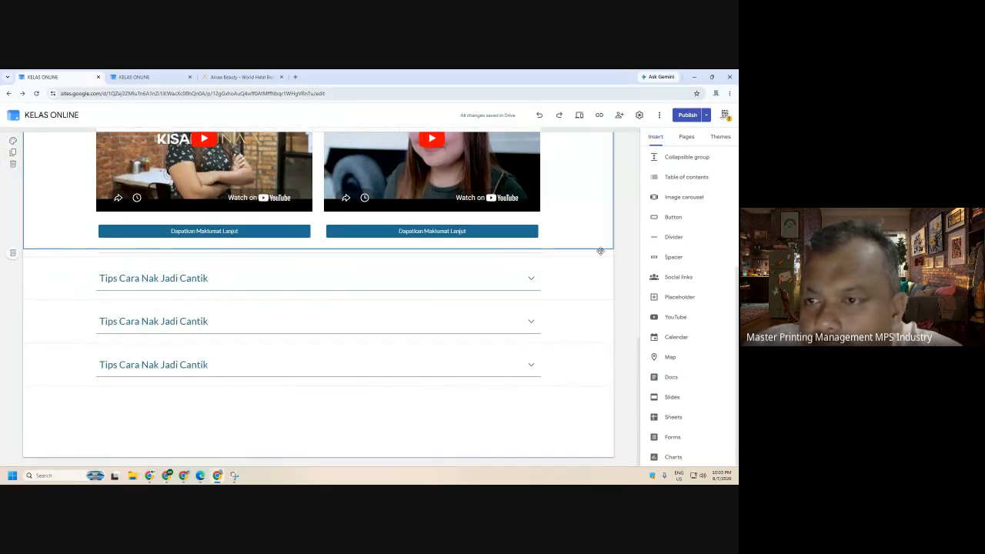
- Add a second divider, delete that extra divider section, and preview the page
click(654, 241)
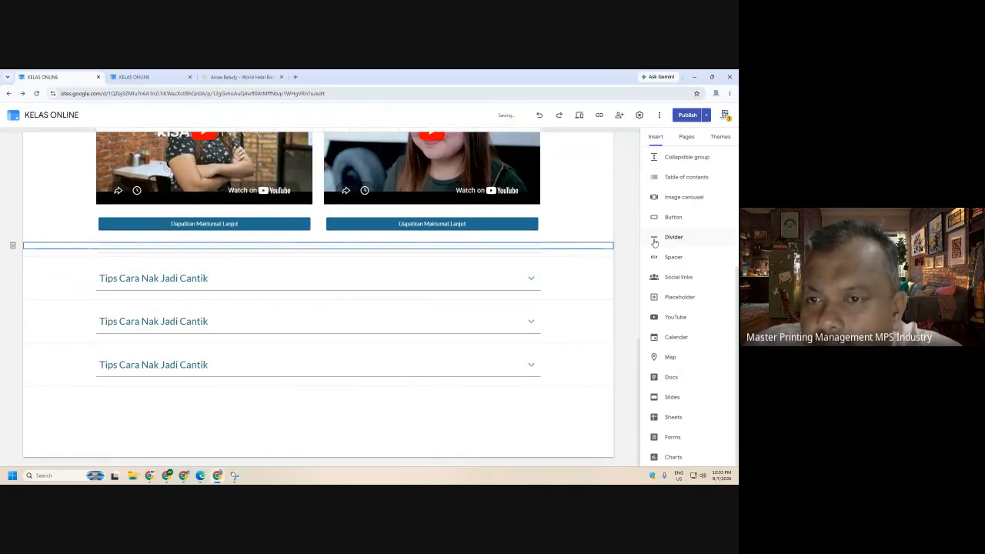
click(162, 244)
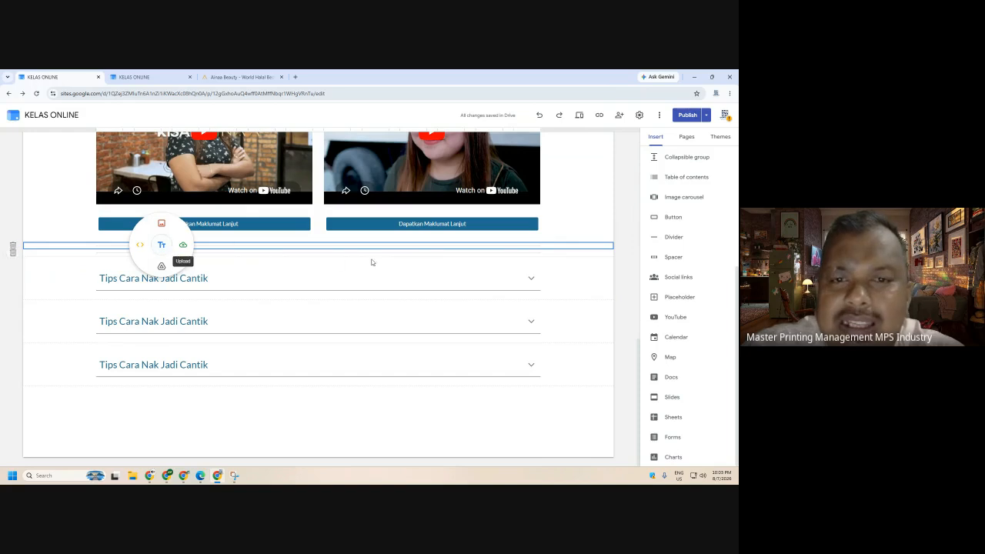
click(12, 245)
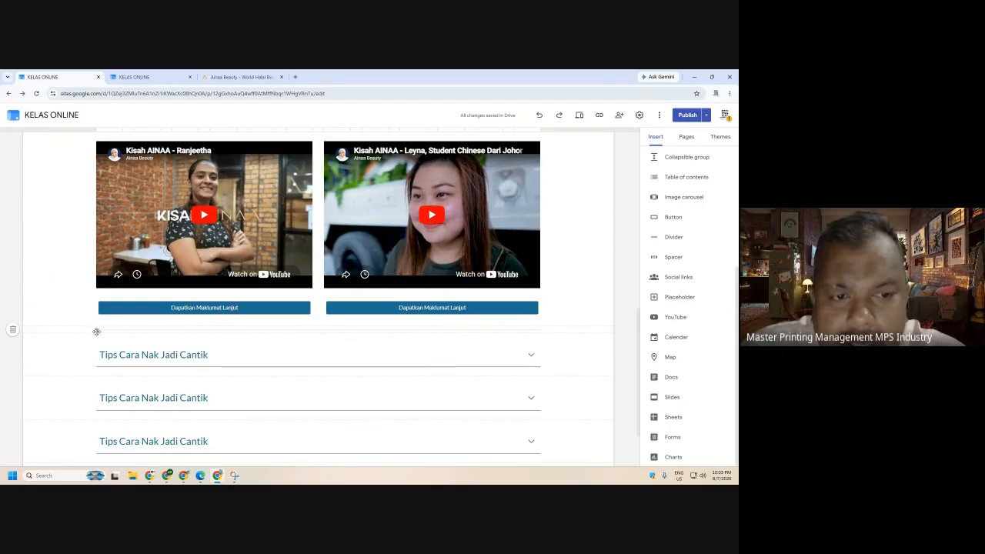
click(578, 114)
- In preview, scroll to the Tips Cara Nak Jadi Cantik rows and expand then collapse the first
scroll(674, 231, down, 3)
scroll(672, 235, down, 2)
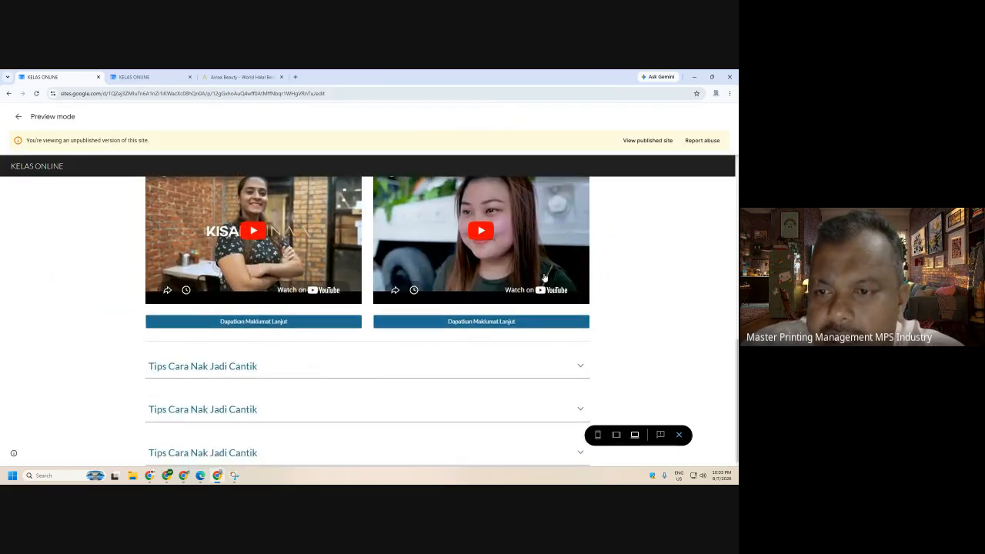
click(527, 371)
click(529, 369)
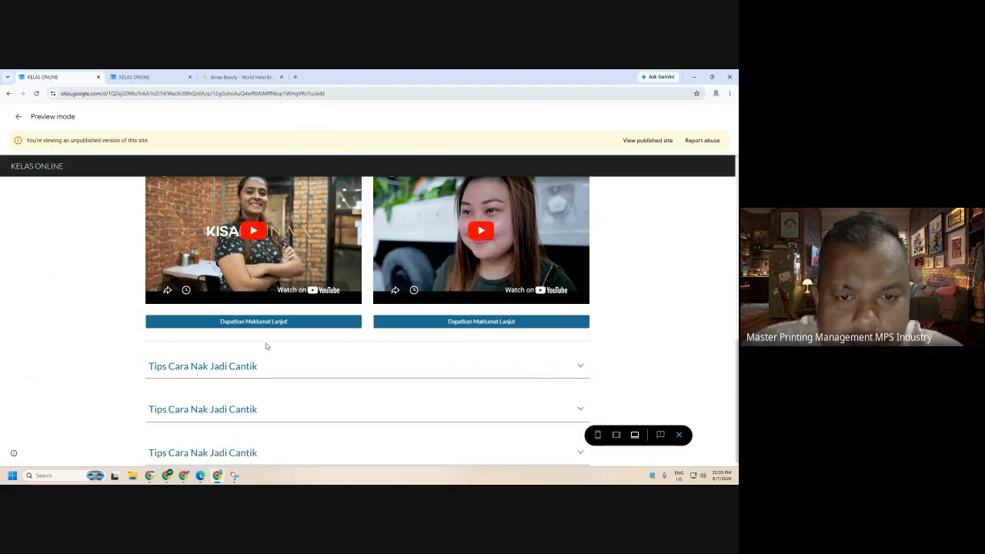
- Add a blank spacer below the video buttons, stretch it taller, and preview the result
click(679, 435)
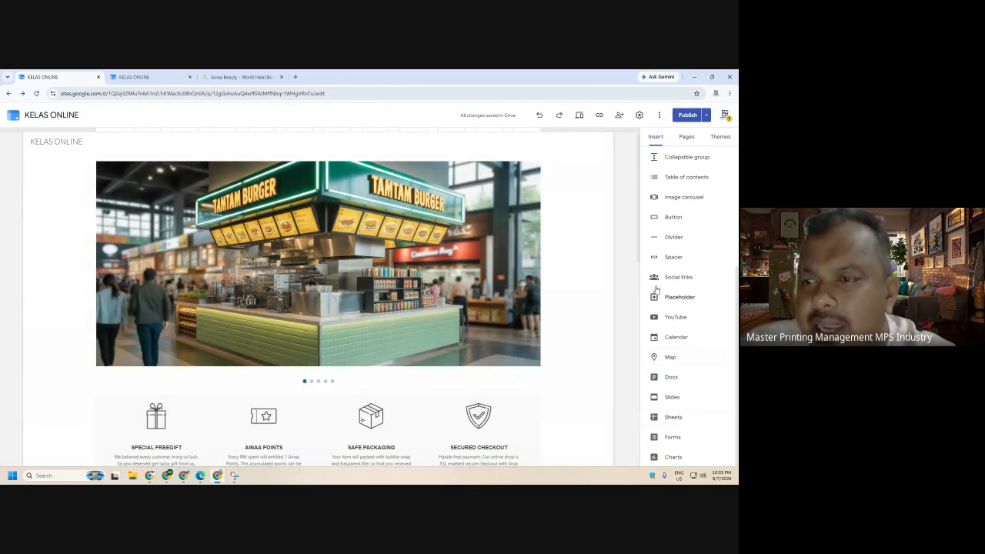
scroll(581, 313, down, 7)
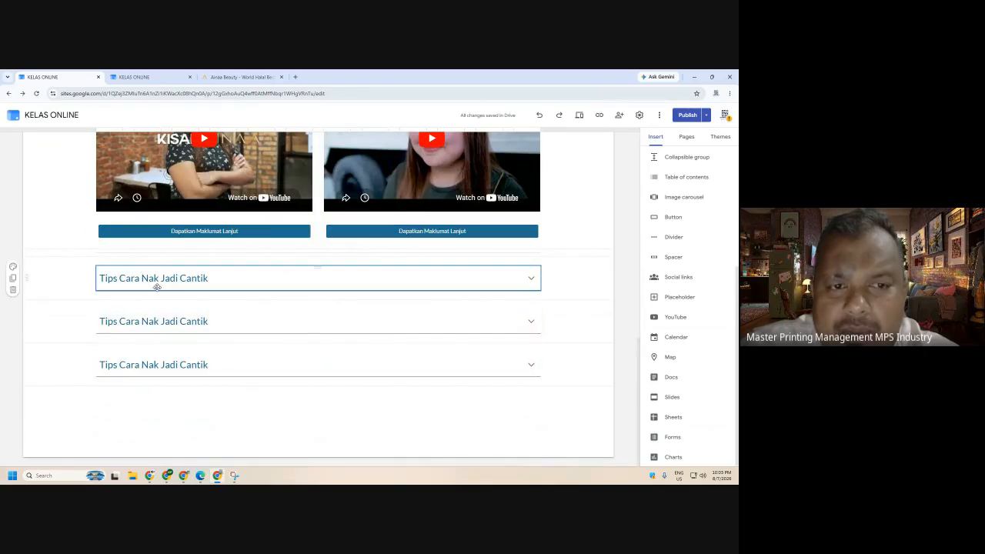
click(519, 251)
click(673, 258)
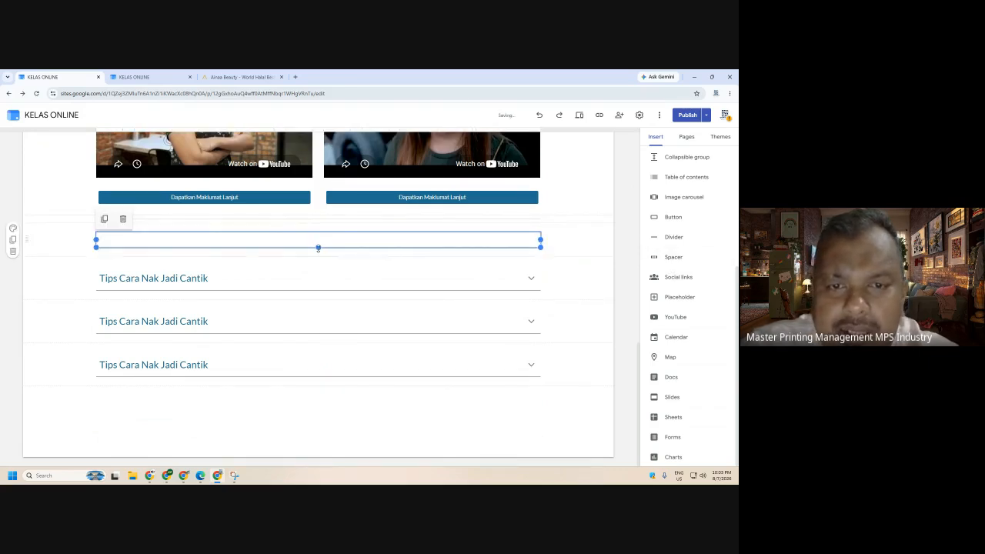
drag(317, 247, 335, 262)
click(628, 311)
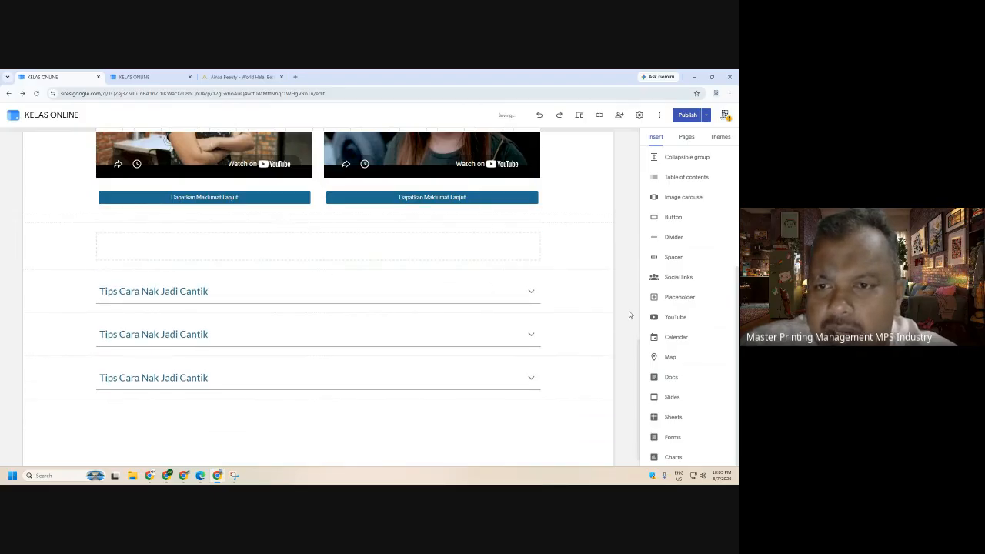
click(283, 252)
mouse_move(317, 260)
mouse_down()
mouse_move(315, 372)
mouse_move(319, 265)
mouse_up()
click(579, 116)
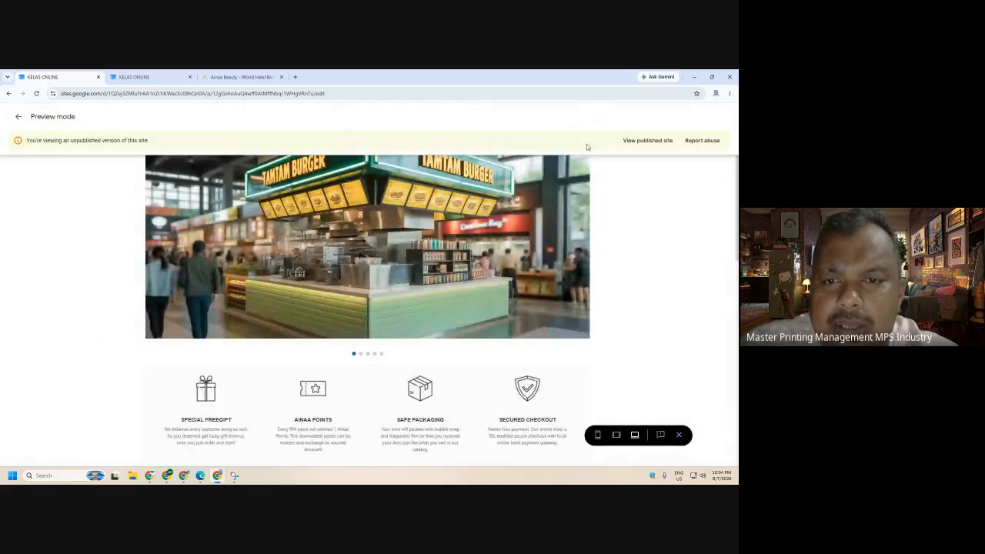
- Exit preview, review the draft changes, and publish the updated KELAS ONLINE site
scroll(399, 322, down, 5)
scroll(399, 321, down, 5)
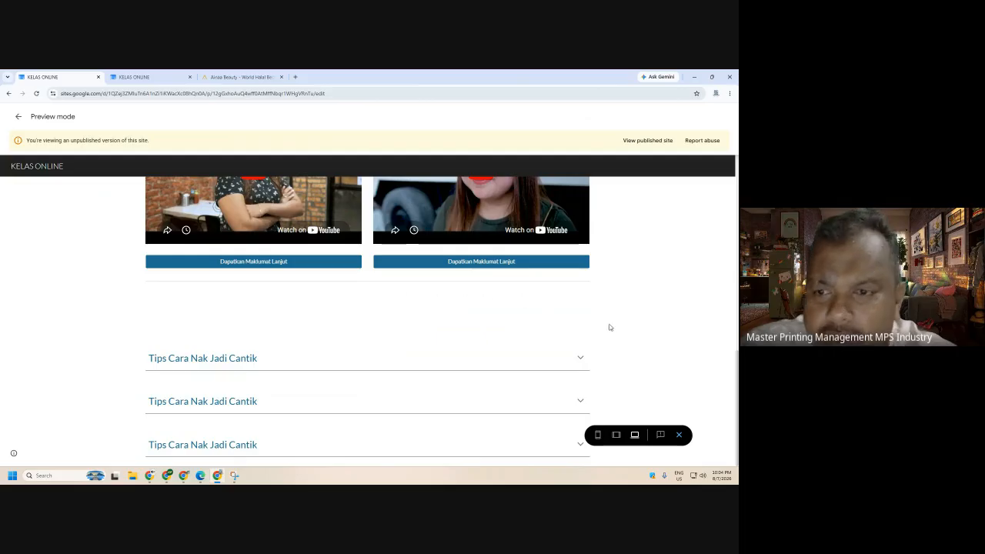
click(679, 435)
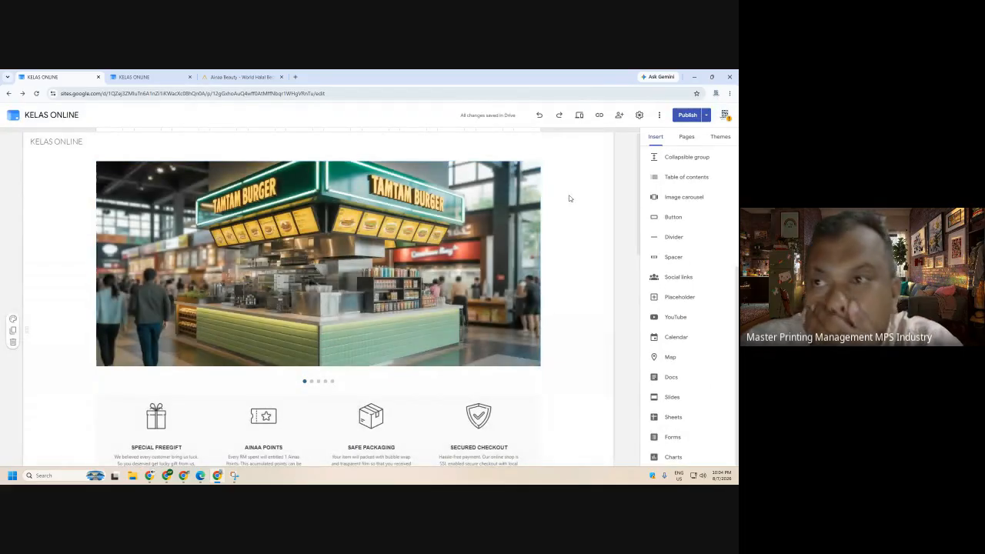
click(682, 116)
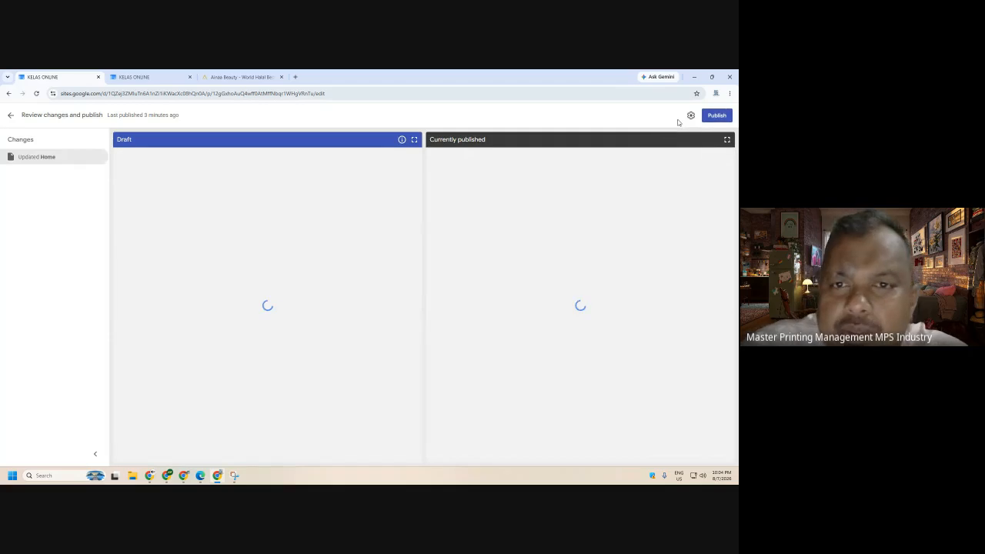
click(711, 117)
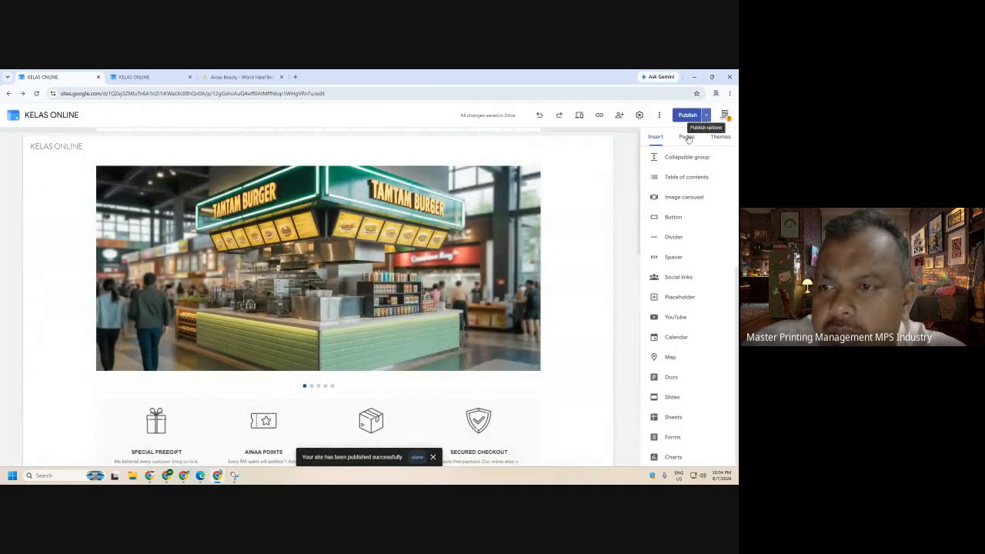
scroll(585, 307, down, 7)
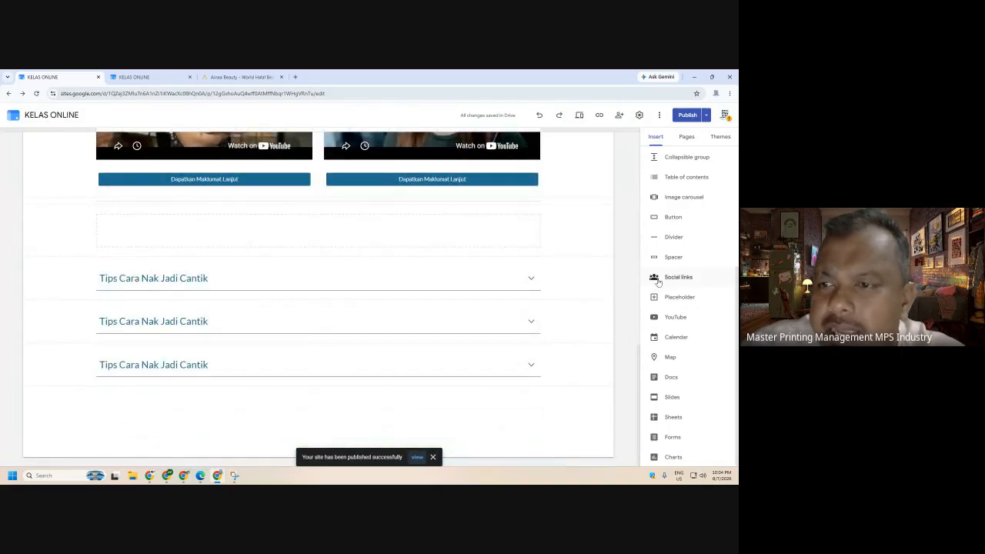
click(697, 281)
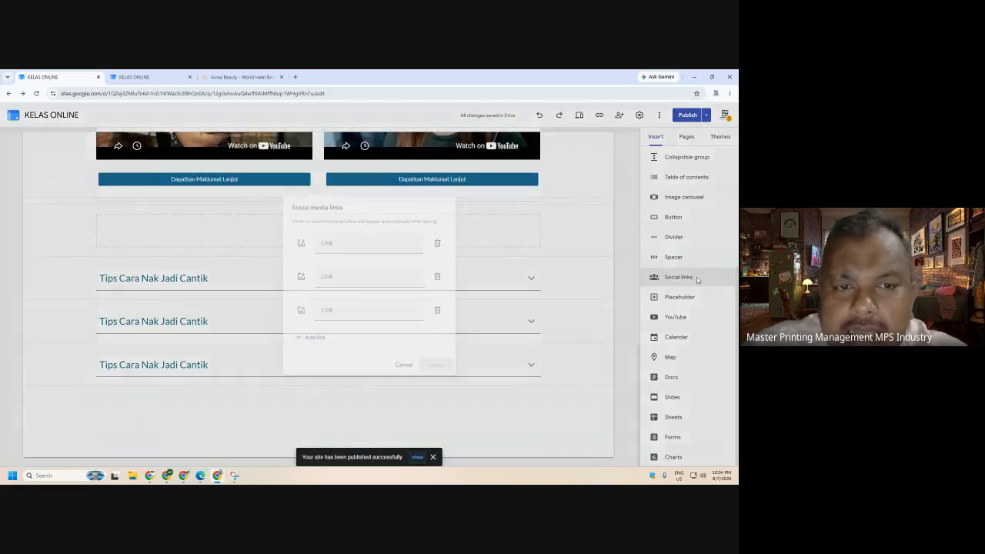
click(302, 245)
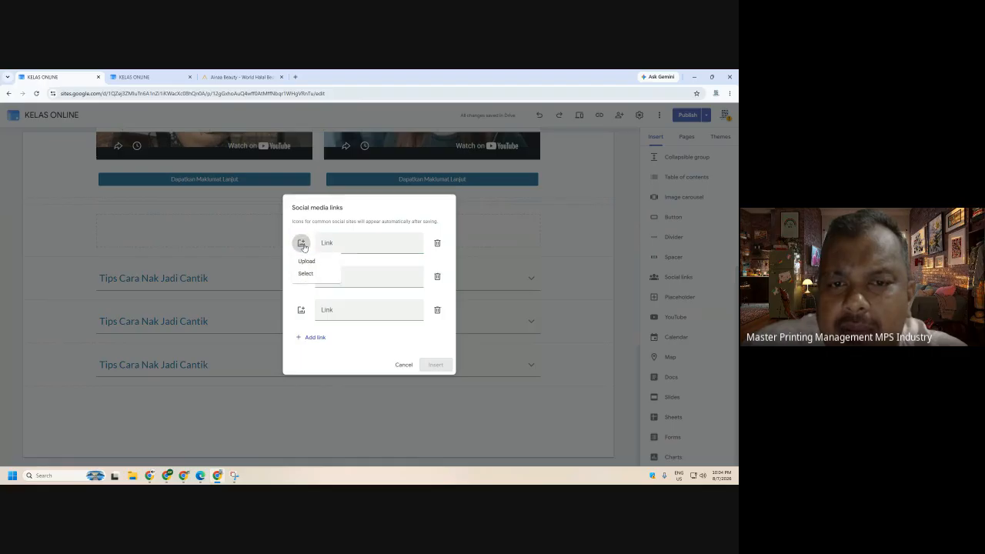
click(396, 221)
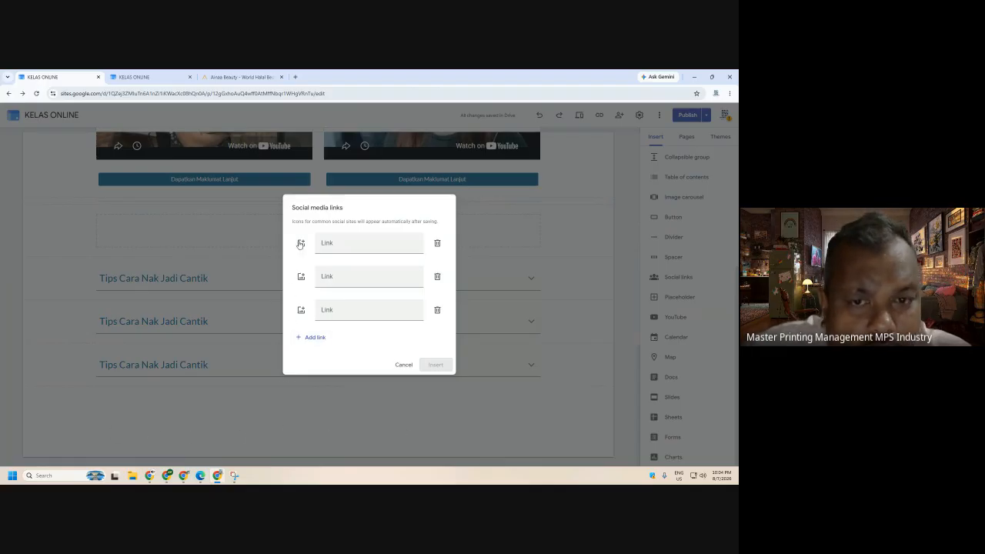
click(403, 366)
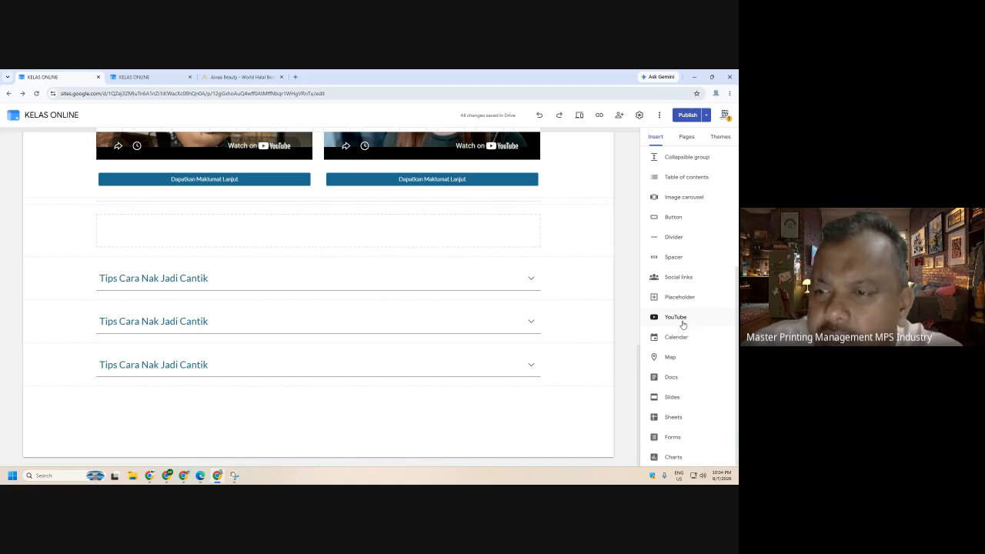
- Scroll to the Success Story section and select the left video block
scroll(681, 324, up, 5)
scroll(210, 186, up, 3)
click(207, 187)
scroll(628, 254, down, 2)
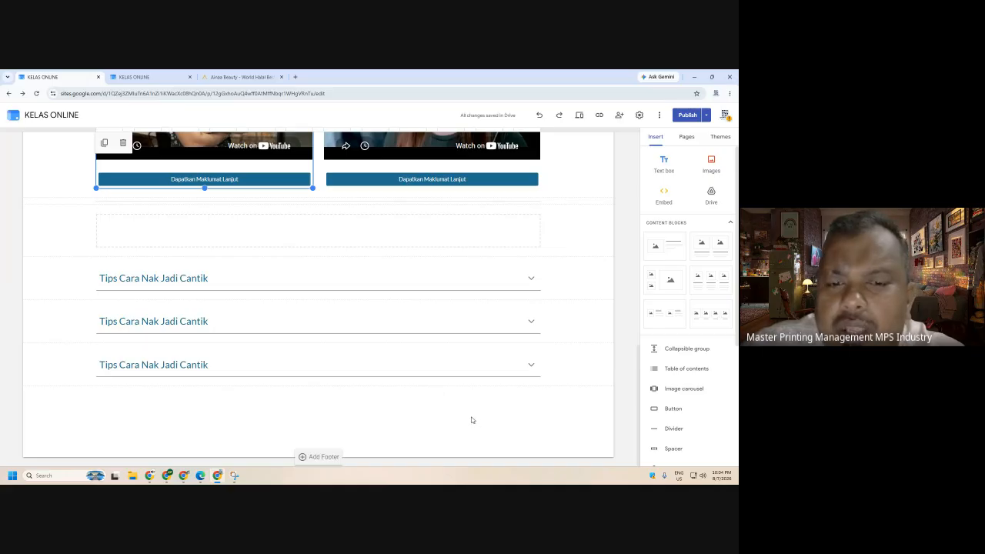
scroll(682, 396, down, 5)
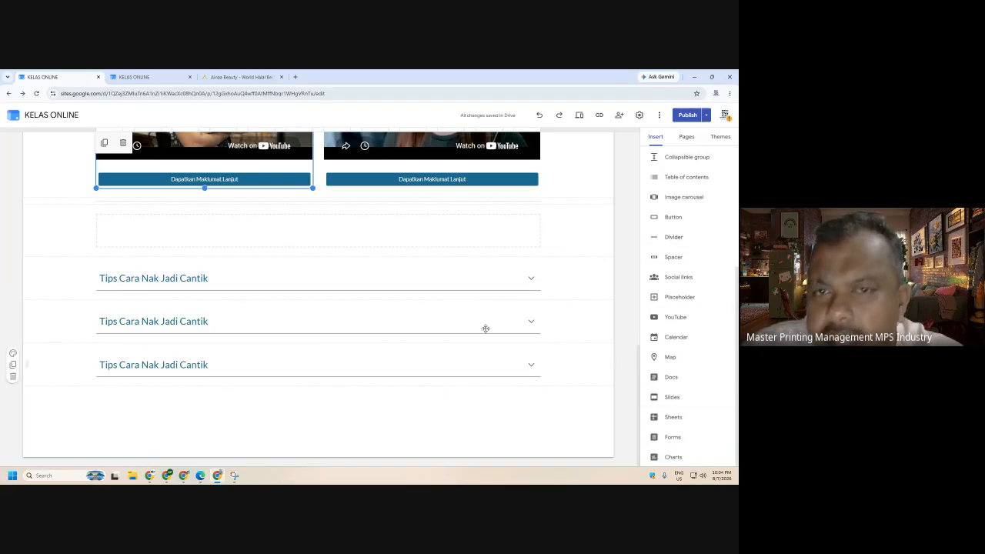
scroll(695, 385, up, 2)
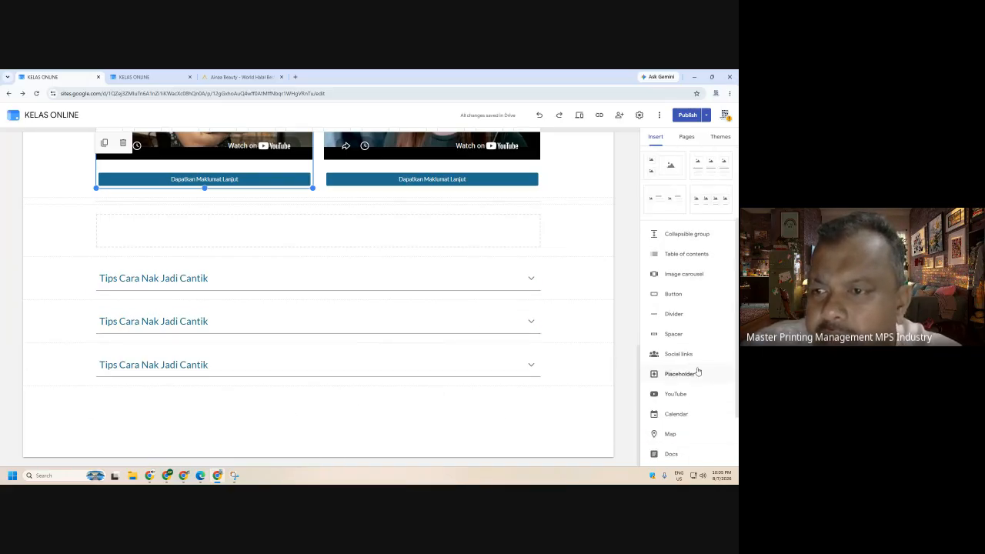
- Search YouTube for 'tamtam burger', then embed and enlarge the Tamtam Burger Main News video
click(674, 395)
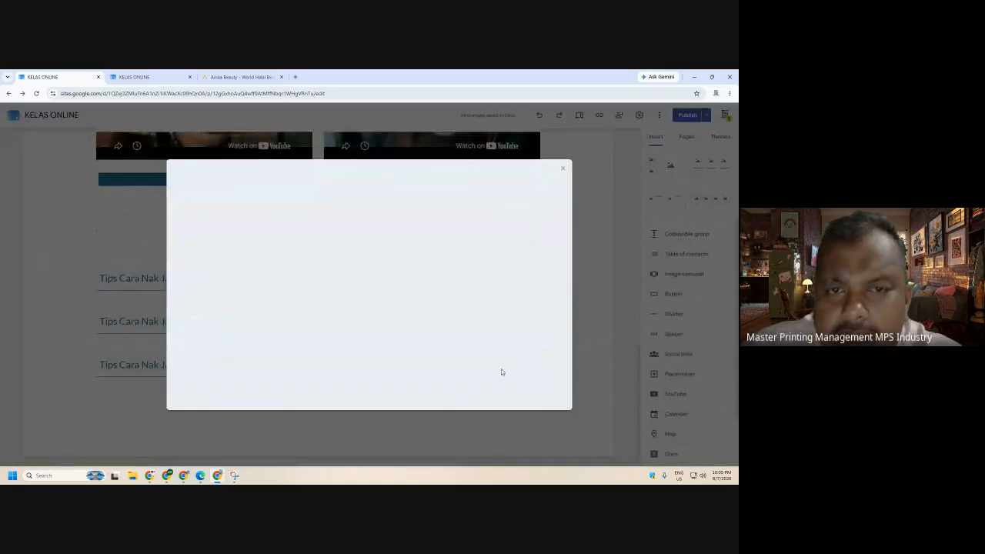
click(335, 174)
text(t)
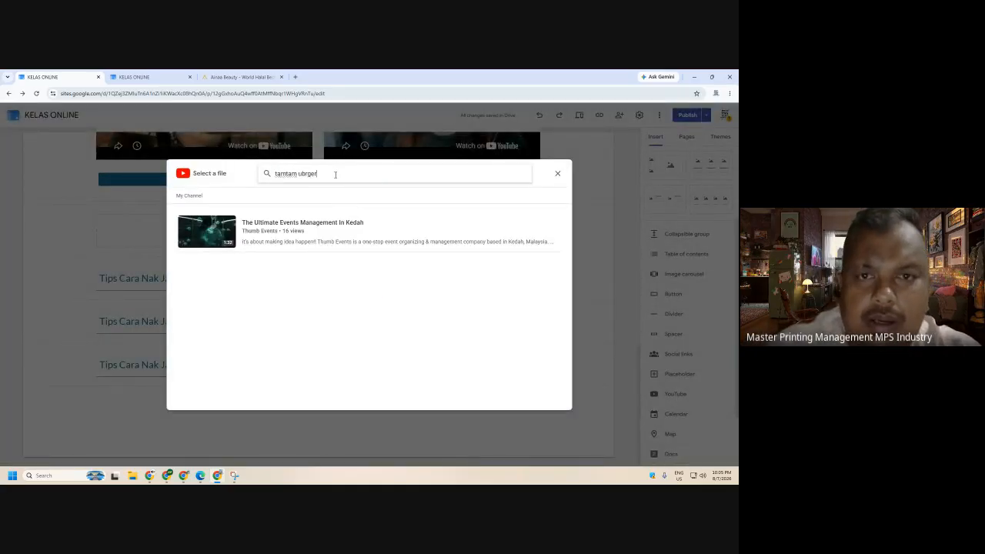
text(amtam burger)
key(Return)
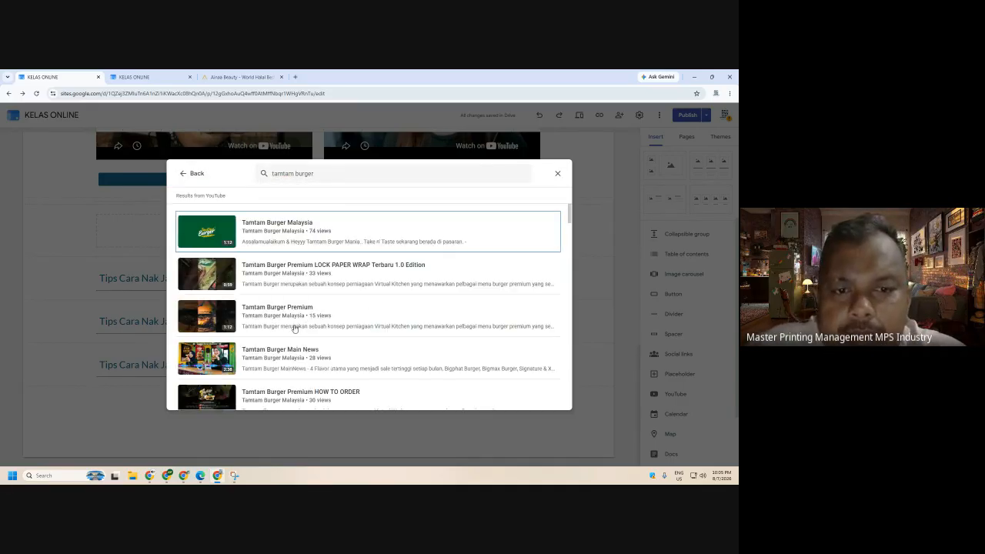
click(201, 360)
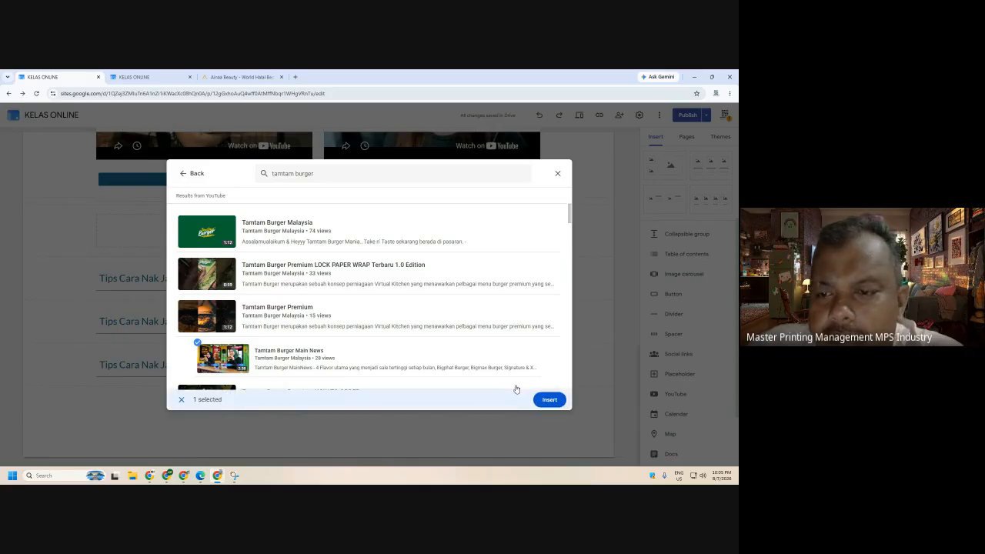
click(550, 400)
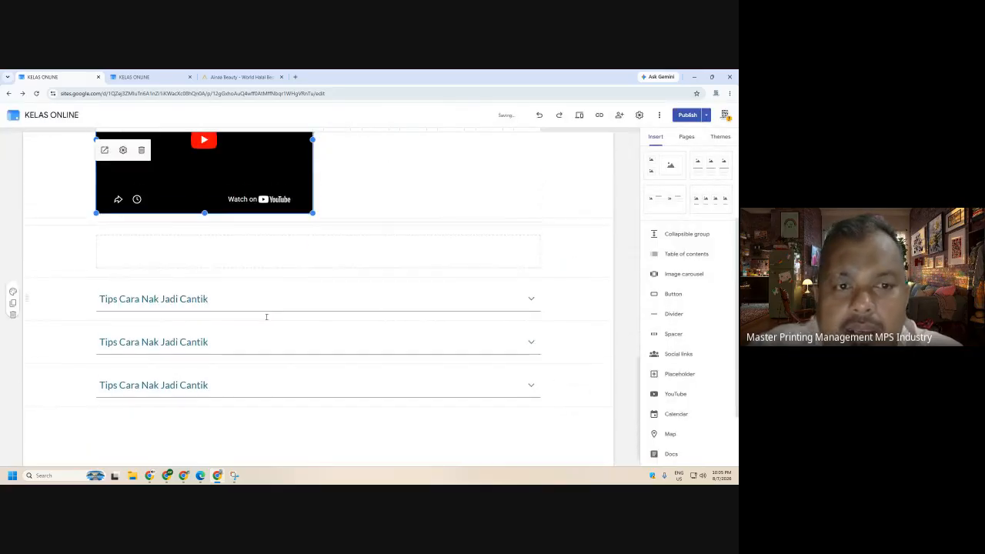
drag(312, 318, 542, 405)
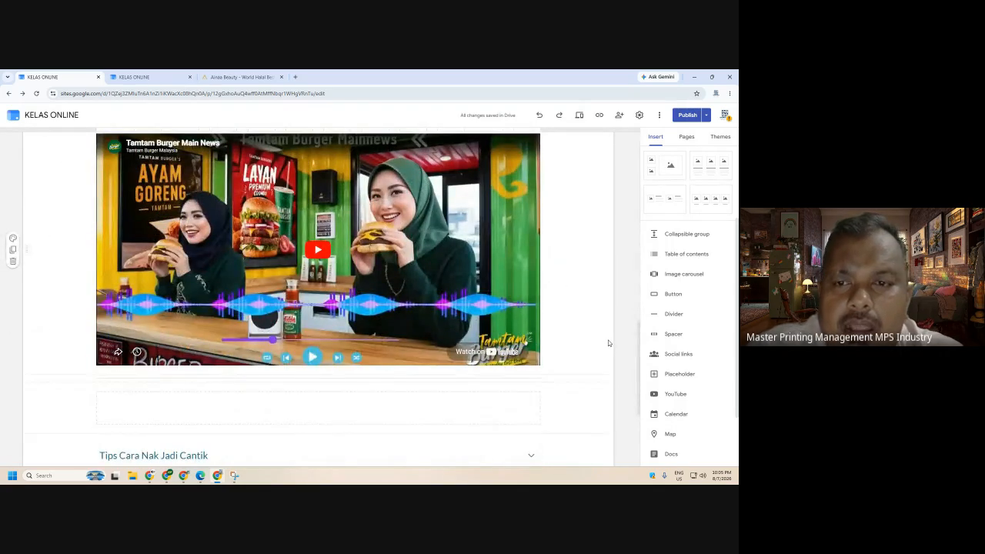
scroll(608, 344, up, 4)
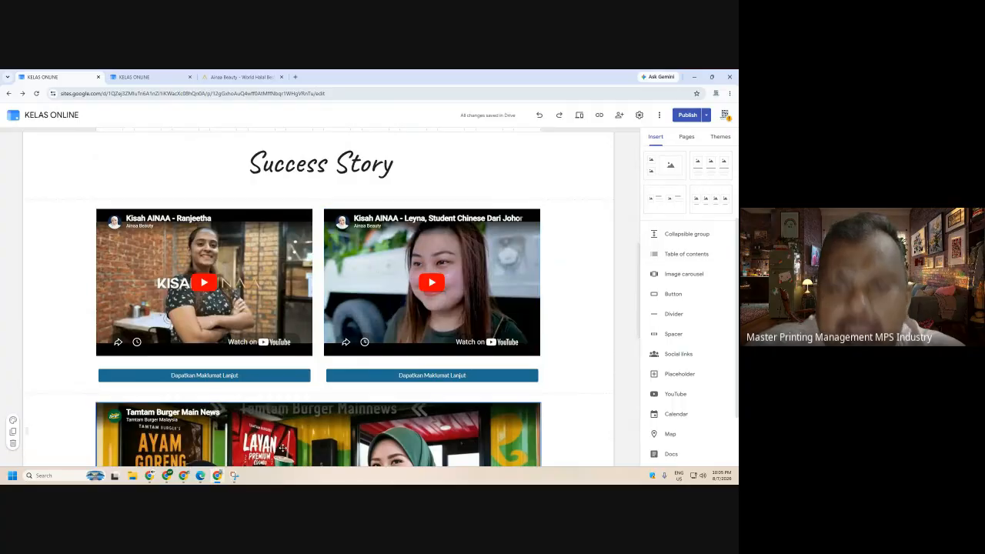
- Move the Tamtam video into the Success Story row and arrange the Ranjeetha and Leyna videos into columns
drag(289, 443, 524, 204)
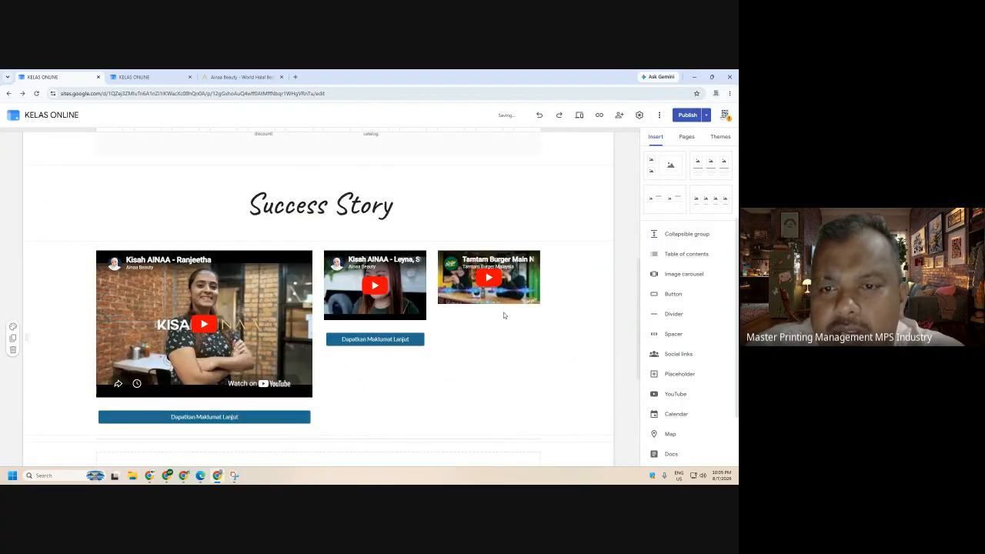
click(302, 378)
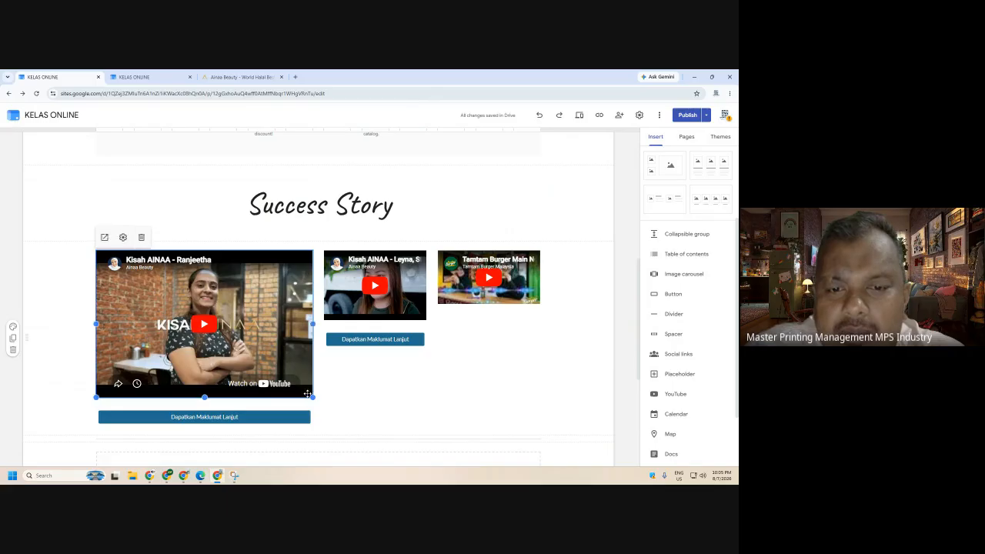
drag(312, 397, 275, 368)
drag(375, 293, 324, 316)
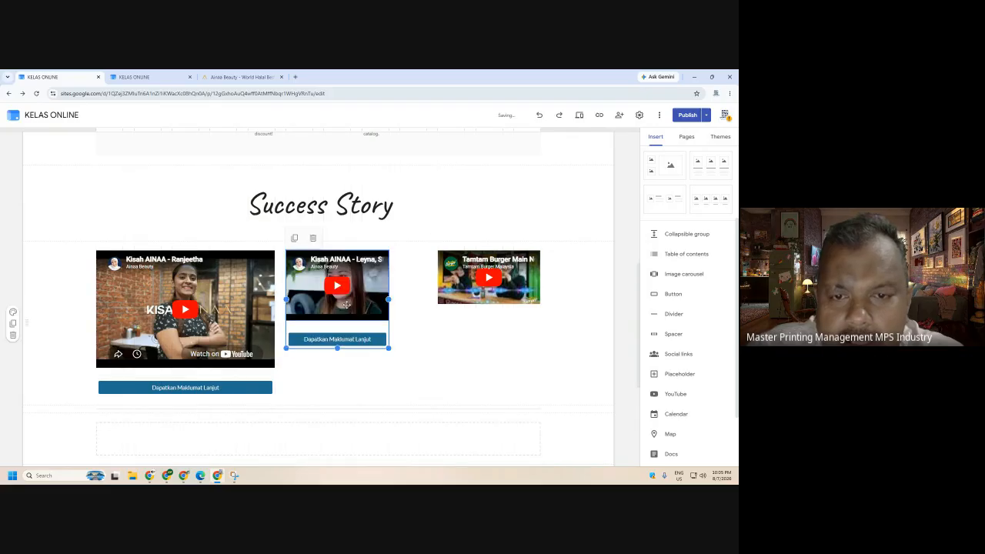
drag(389, 350, 427, 372)
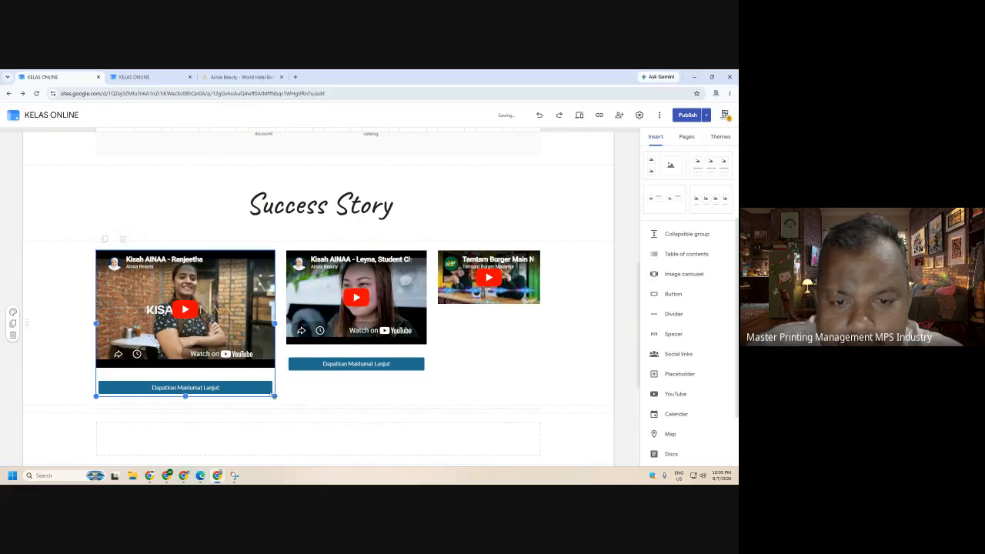
drag(275, 397, 237, 366)
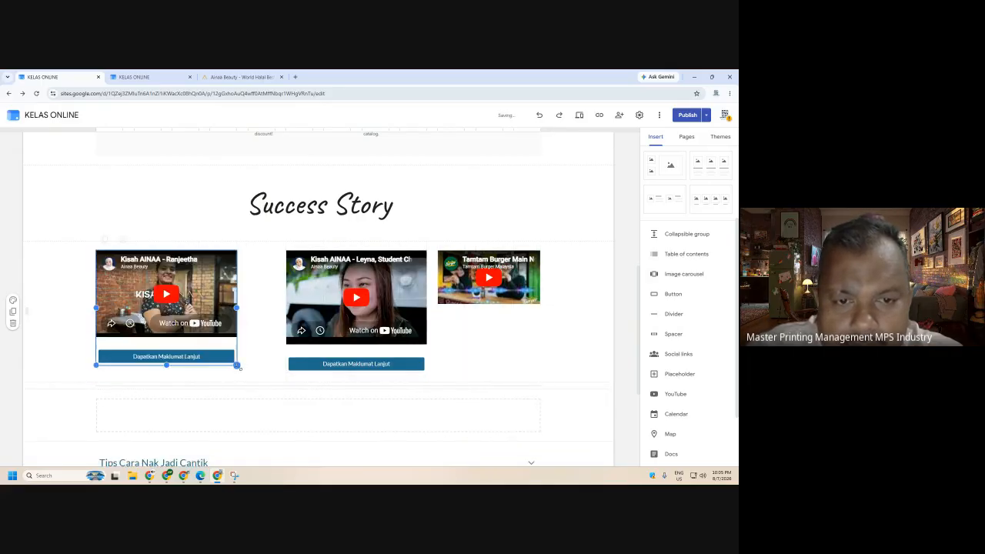
drag(323, 330, 290, 321)
- Resize the Tamtam and Ranjeetha videos so all three embeds match in size
click(442, 300)
drag(437, 304, 401, 345)
click(339, 361)
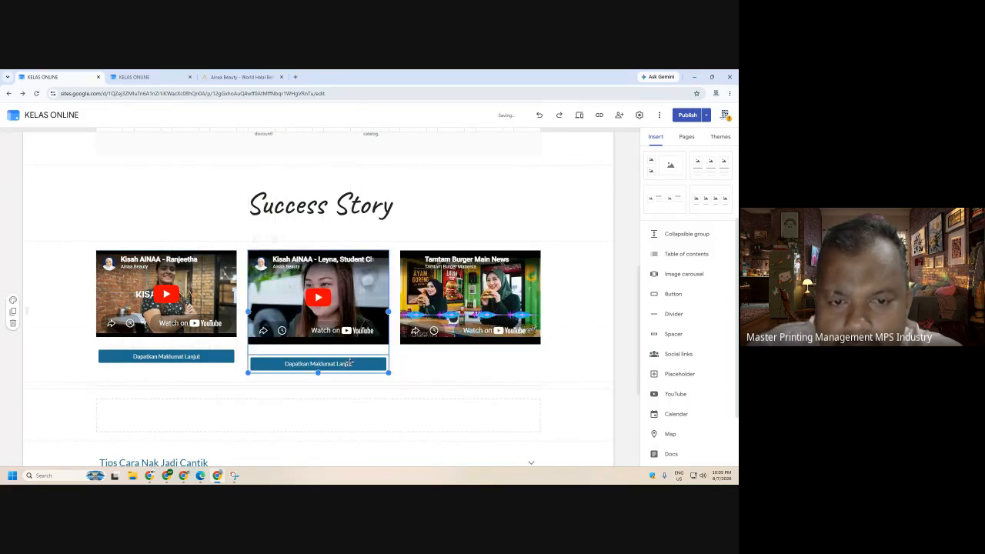
click(225, 356)
click(201, 331)
drag(167, 337, 169, 350)
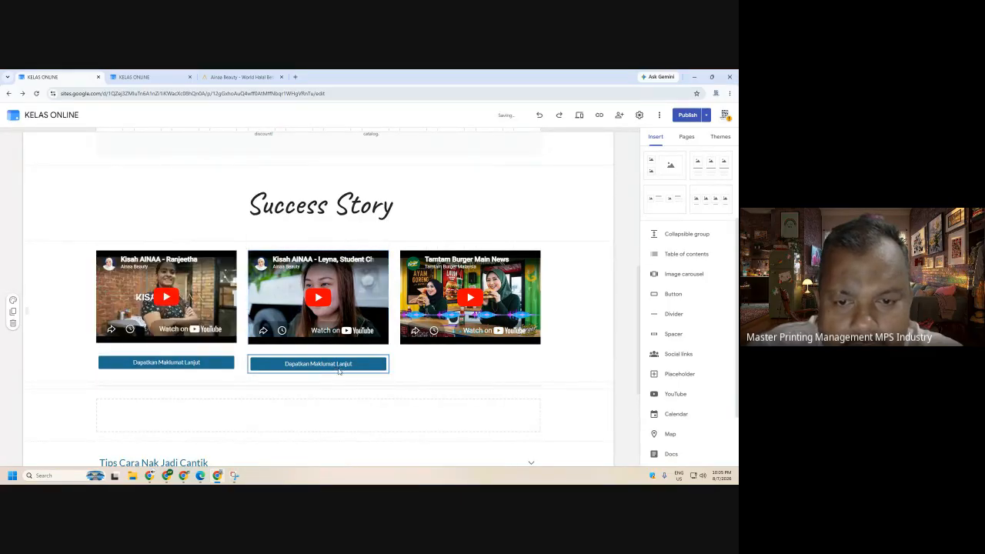
- Place a Dapatkan Maklumat Lanjut button under the Tamtam video
double_click(348, 366)
click(408, 330)
drag(346, 365, 479, 348)
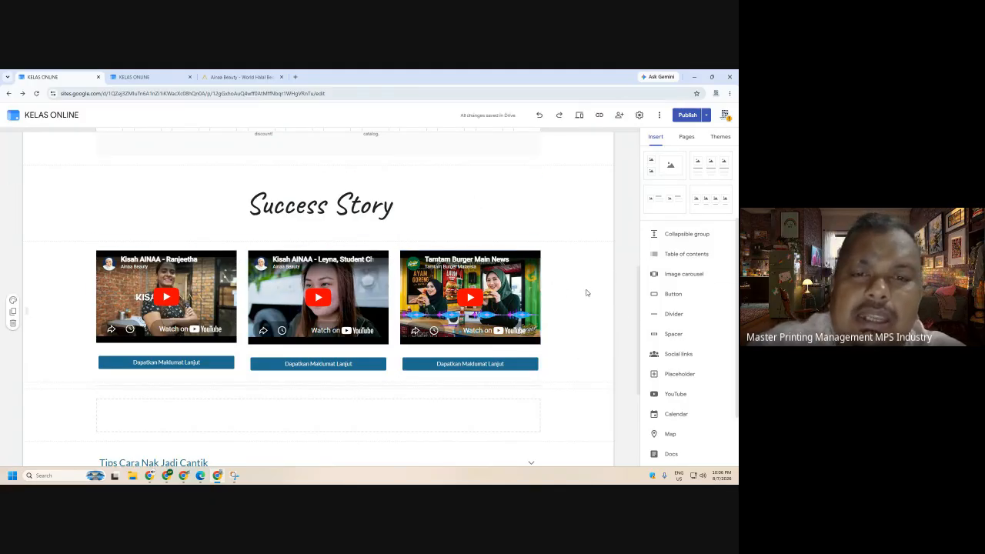
scroll(583, 293, down, 3)
scroll(695, 323, down, 1)
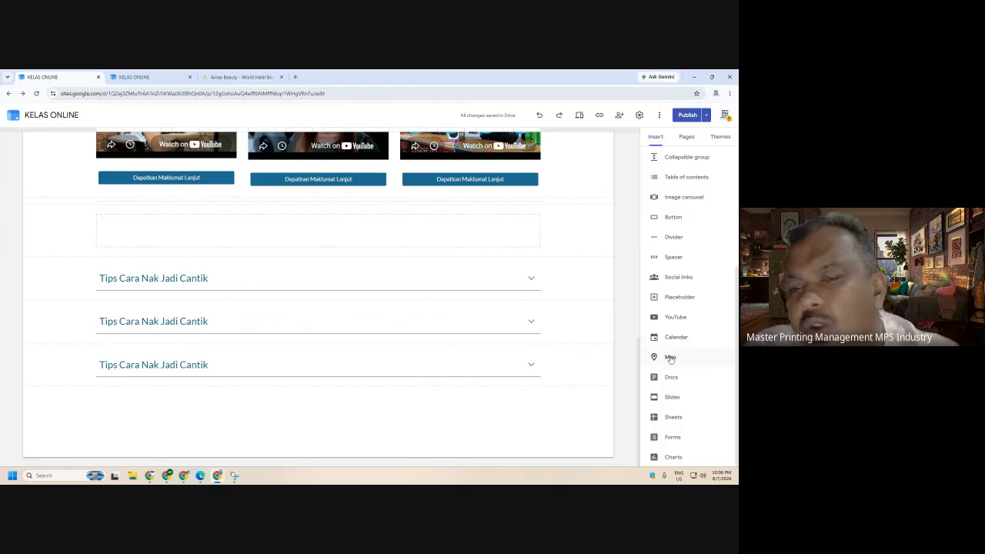
- Insert a map pinned on Tamtam Burger Bertam Perdana and place it below the Tips rows
click(671, 358)
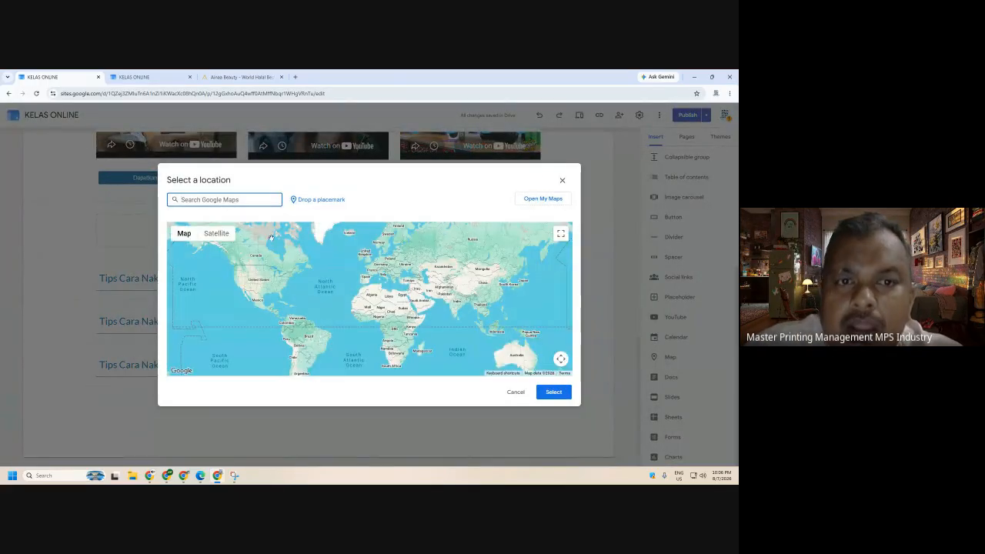
text(tamtam burger)
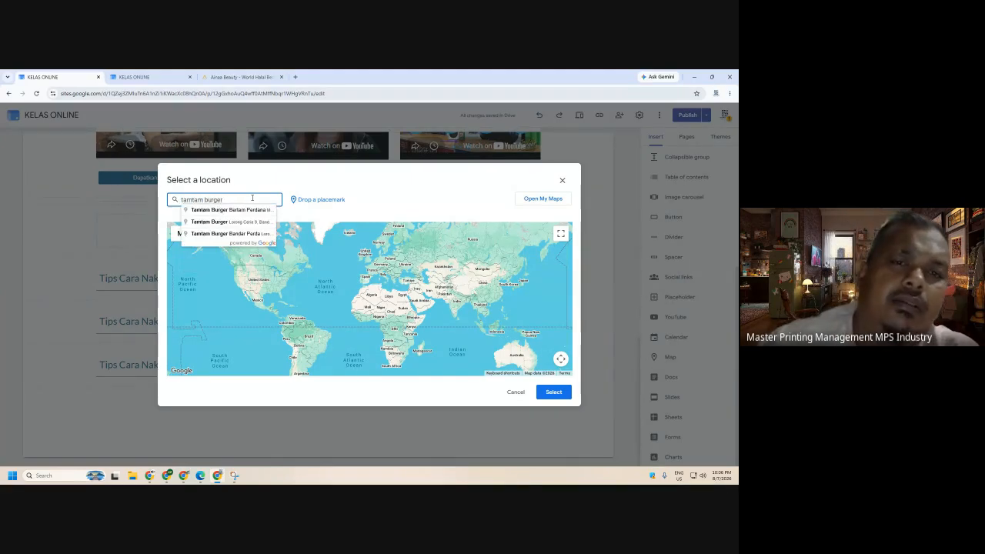
click(213, 210)
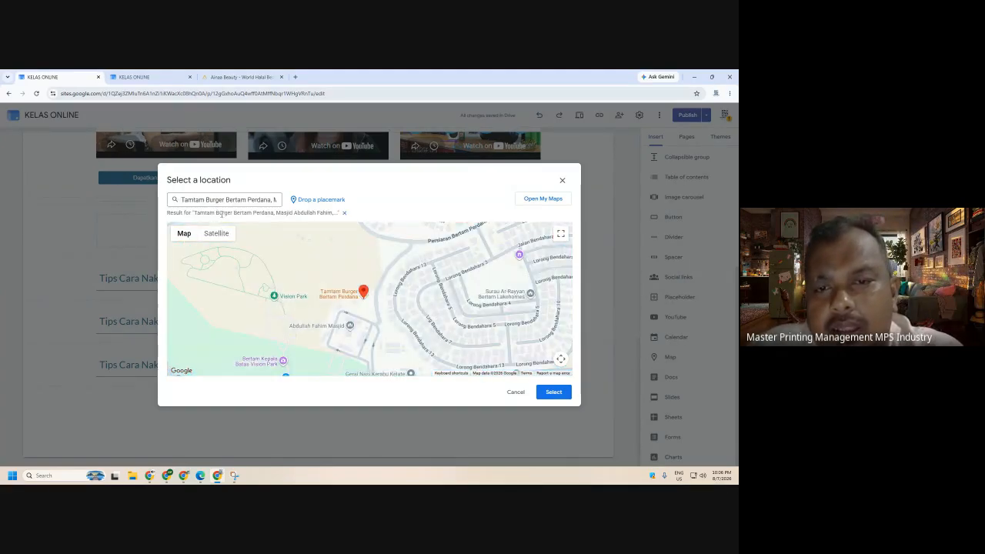
click(552, 393)
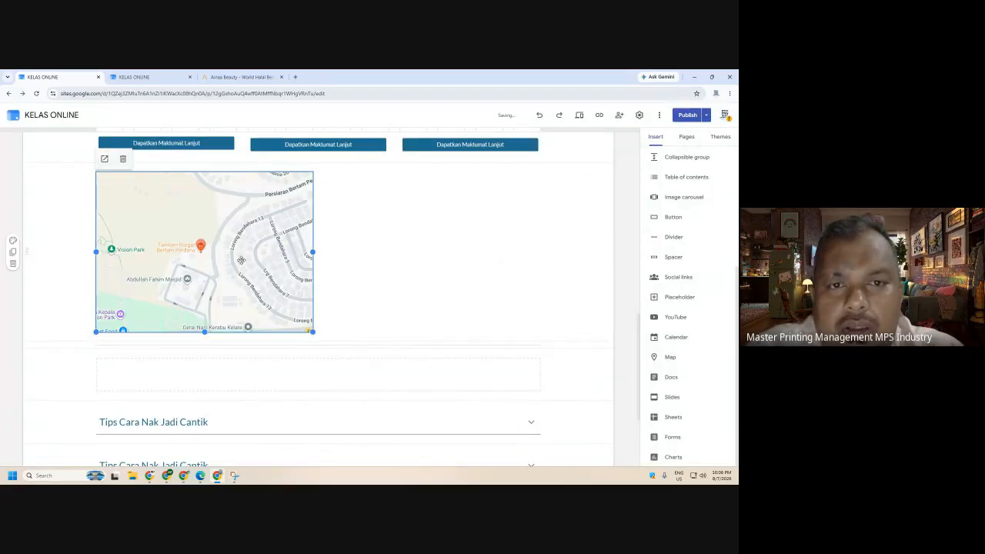
drag(270, 294, 541, 399)
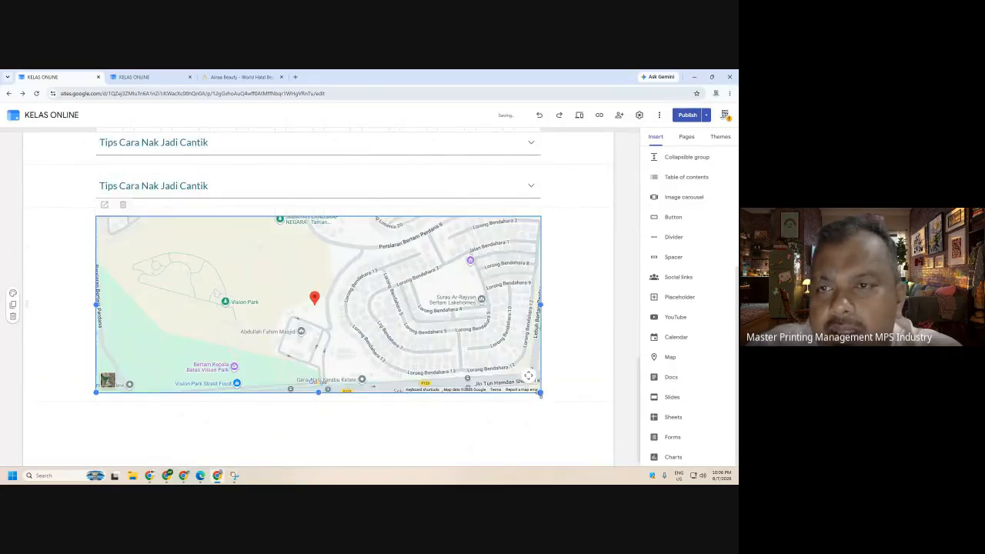
- Preview the page with the three videos and Tamtam Burger map, then publish the KELAS ONLINE site
click(579, 116)
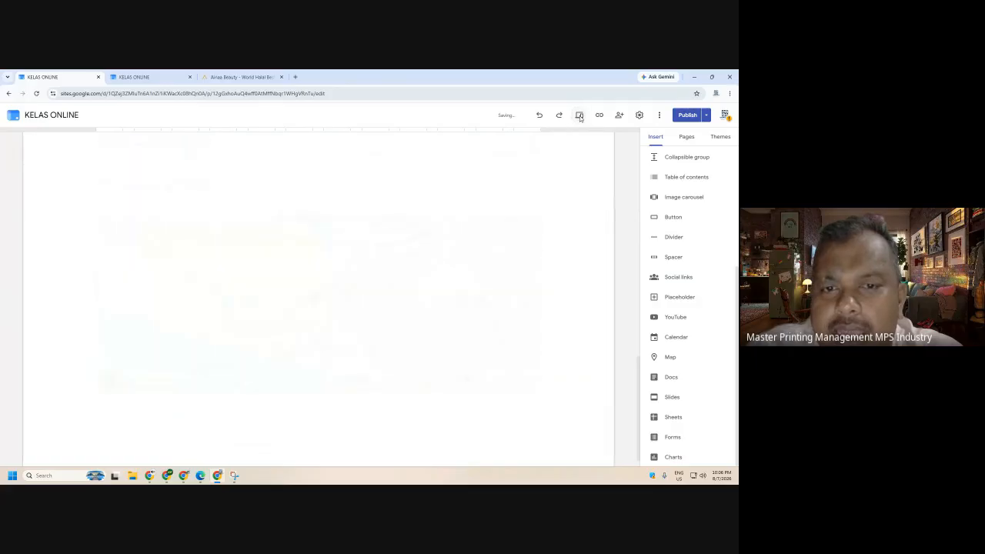
scroll(456, 375, down, 3)
scroll(456, 376, down, 5)
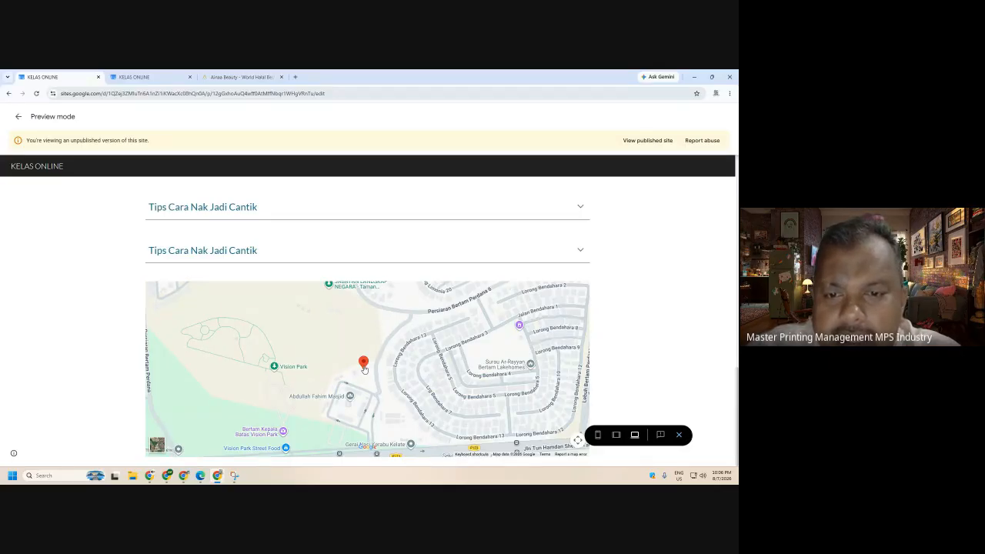
click(678, 435)
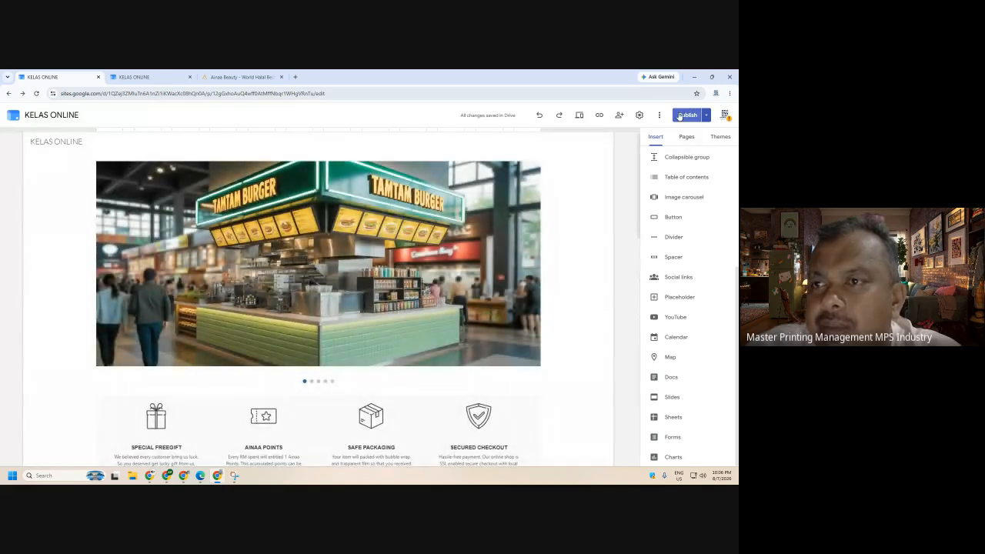
click(681, 114)
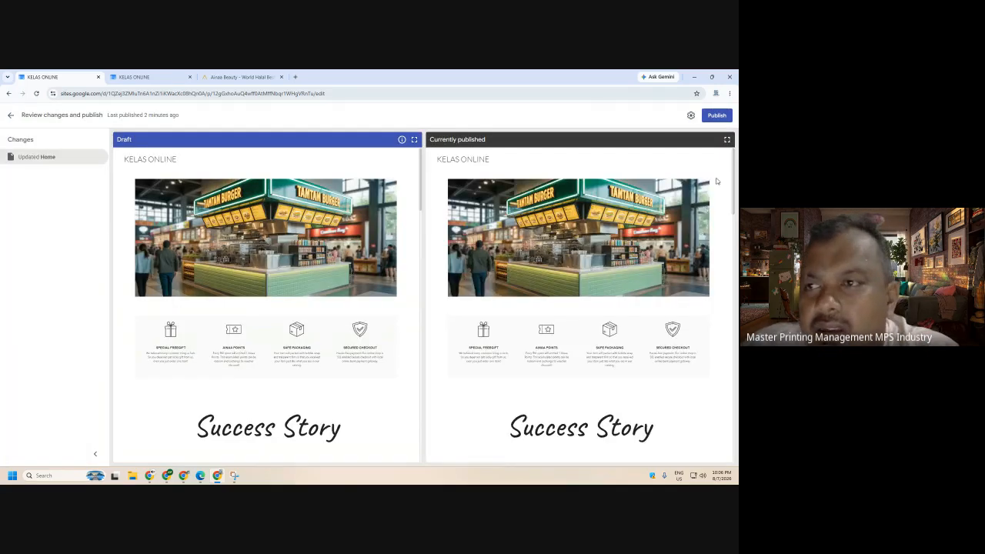
click(707, 118)
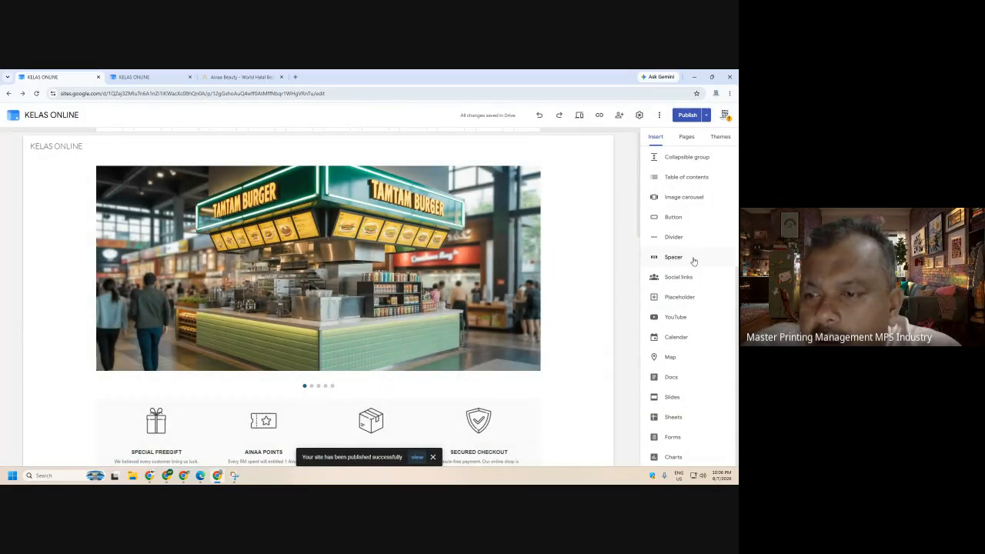
scroll(569, 362, down, 3)
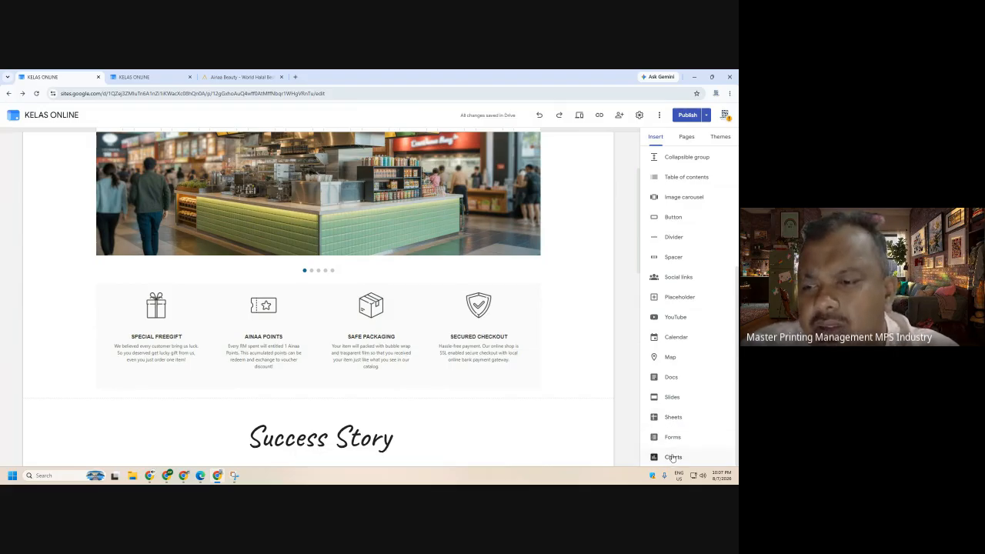
scroll(681, 450, down, 2)
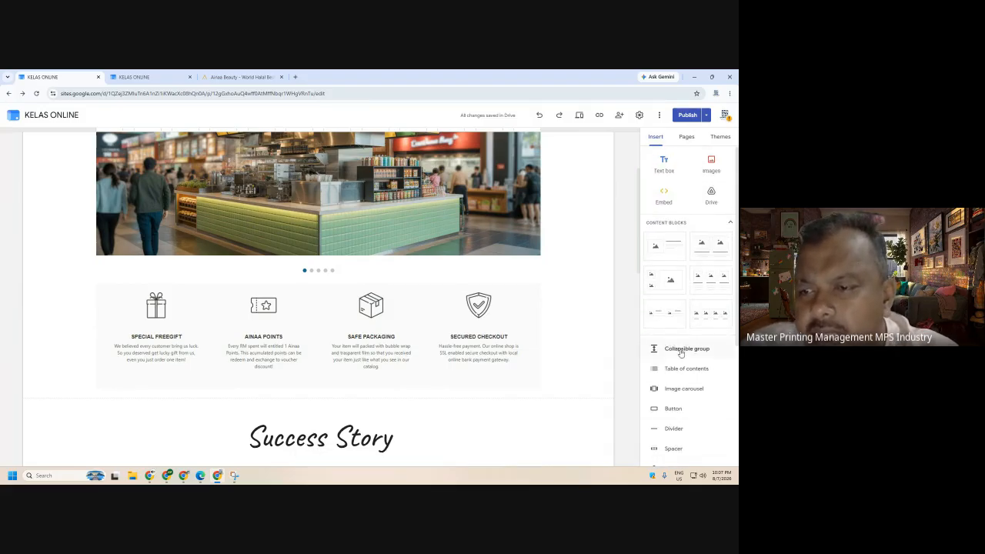
scroll(420, 330, down, 4)
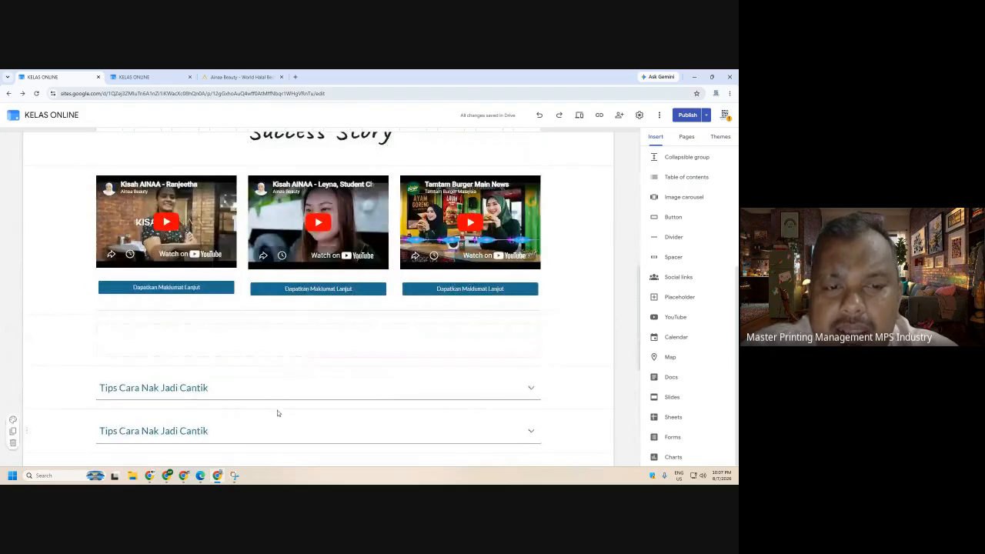
scroll(326, 411, down, 5)
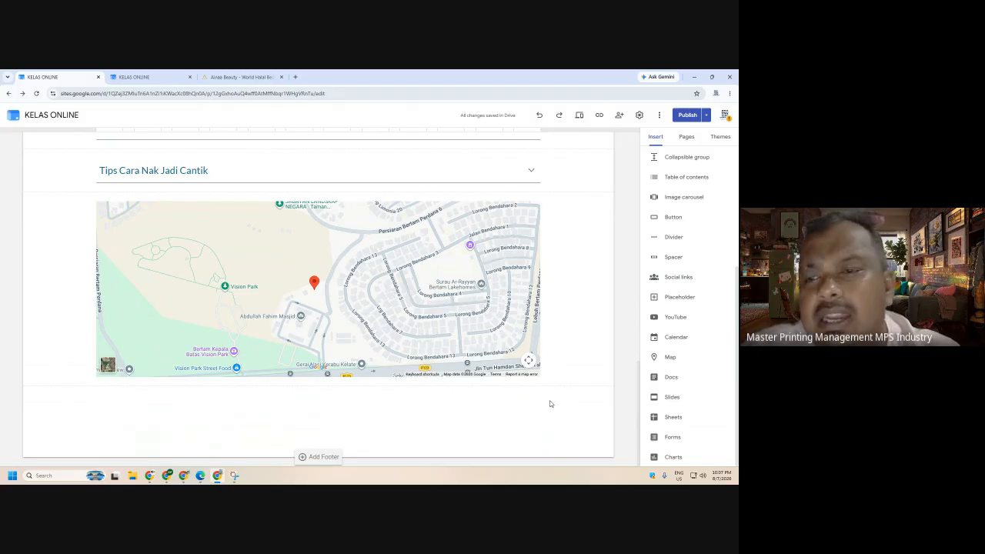
scroll(528, 398, up, 10)
scroll(519, 392, up, 1)
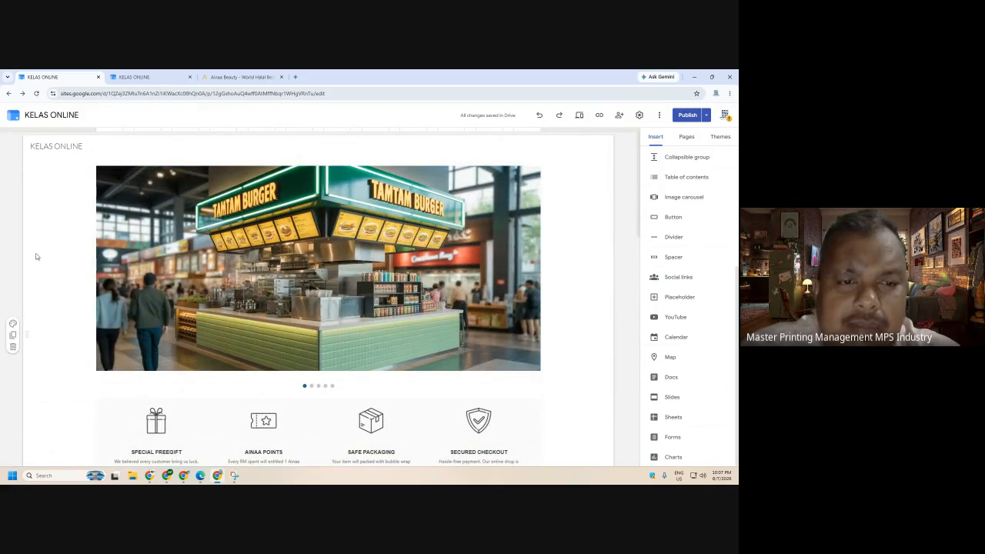
scroll(454, 319, down, 5)
scroll(453, 319, down, 3)
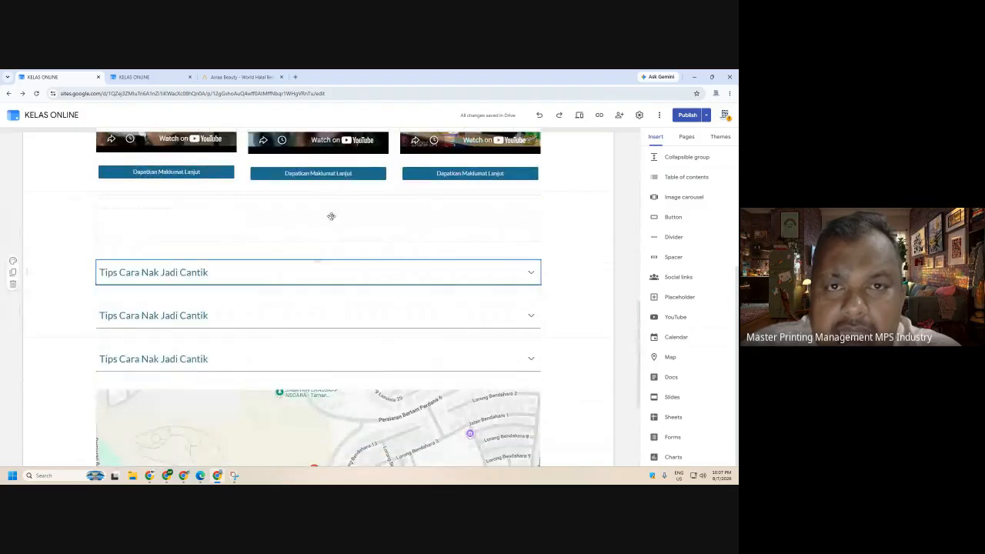
click(295, 77)
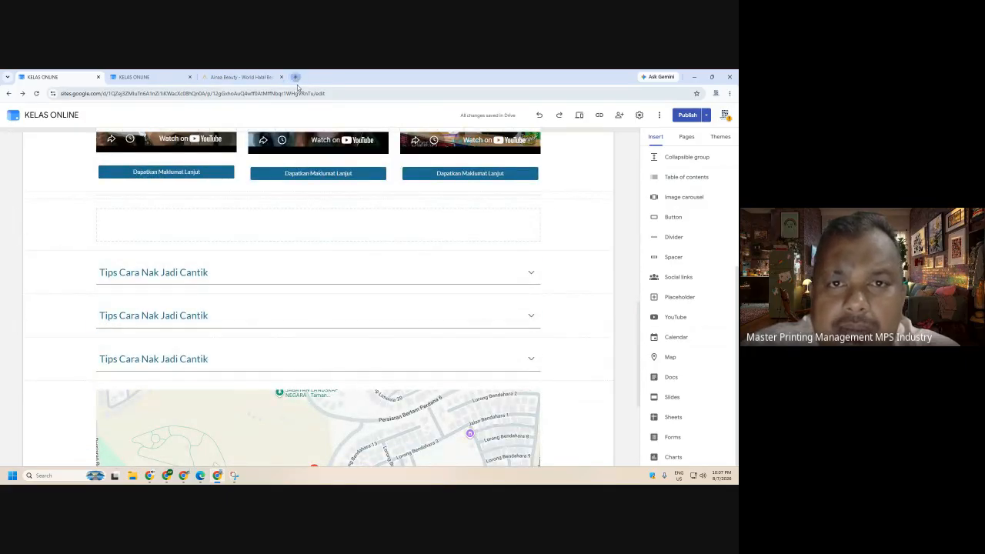
click(300, 94)
text(www)
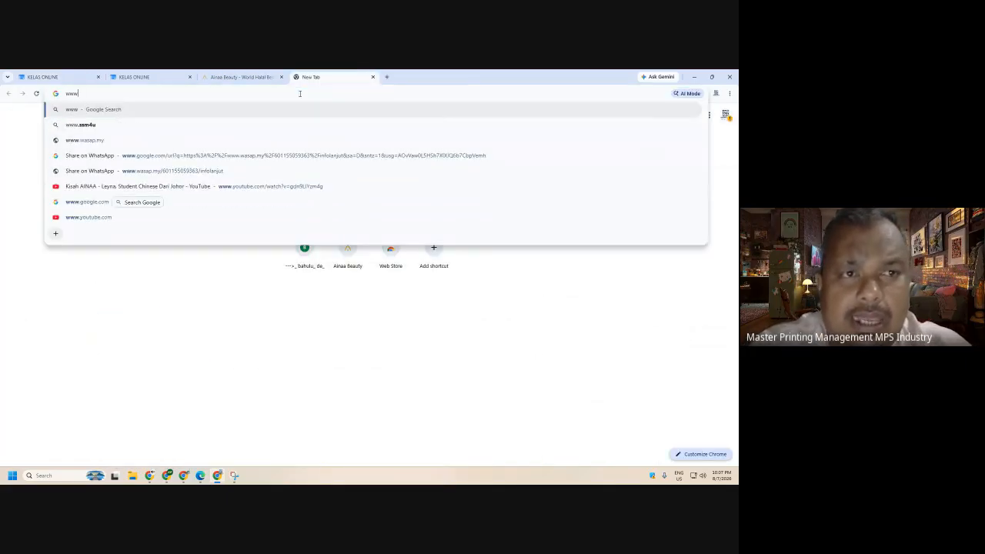
text(.tamtamburger.)
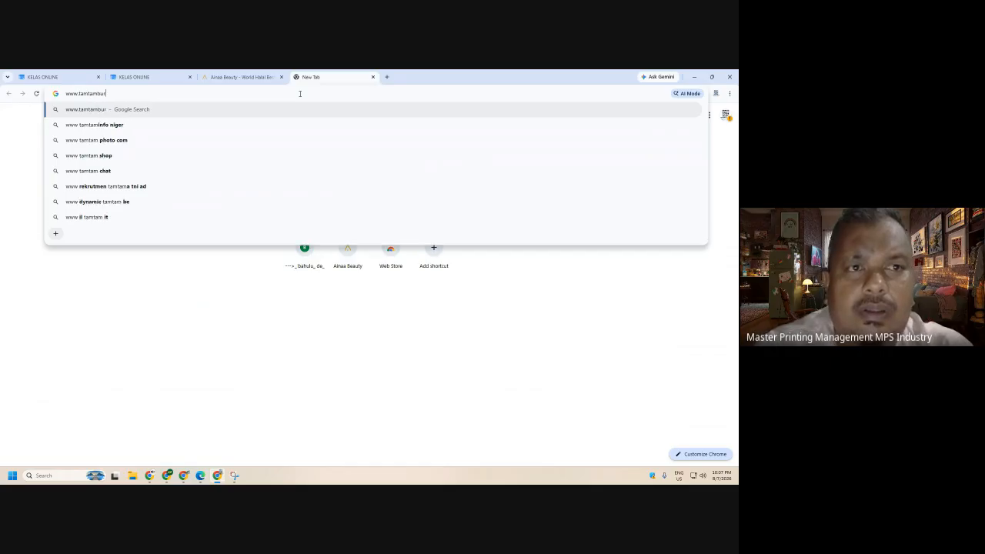
text(com)
key(Return)
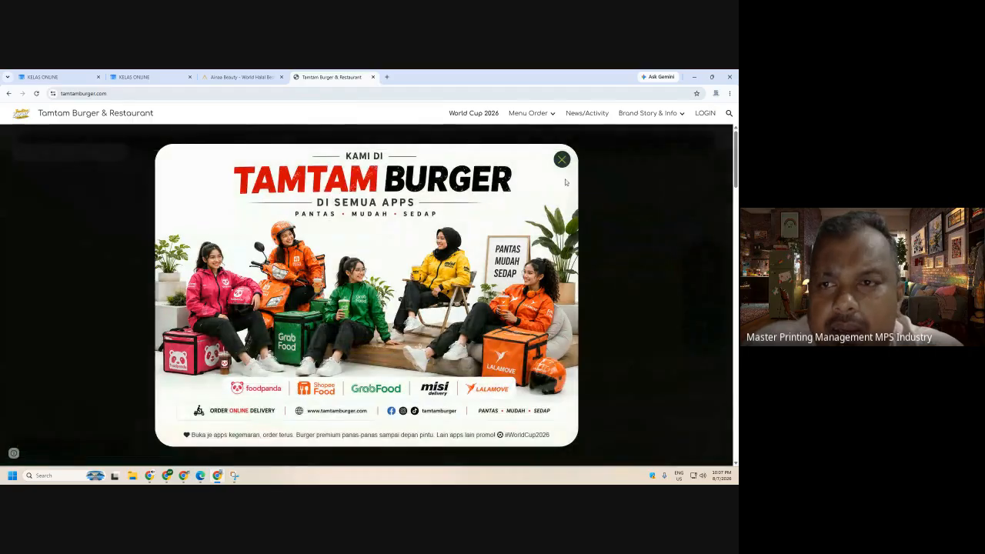
click(567, 160)
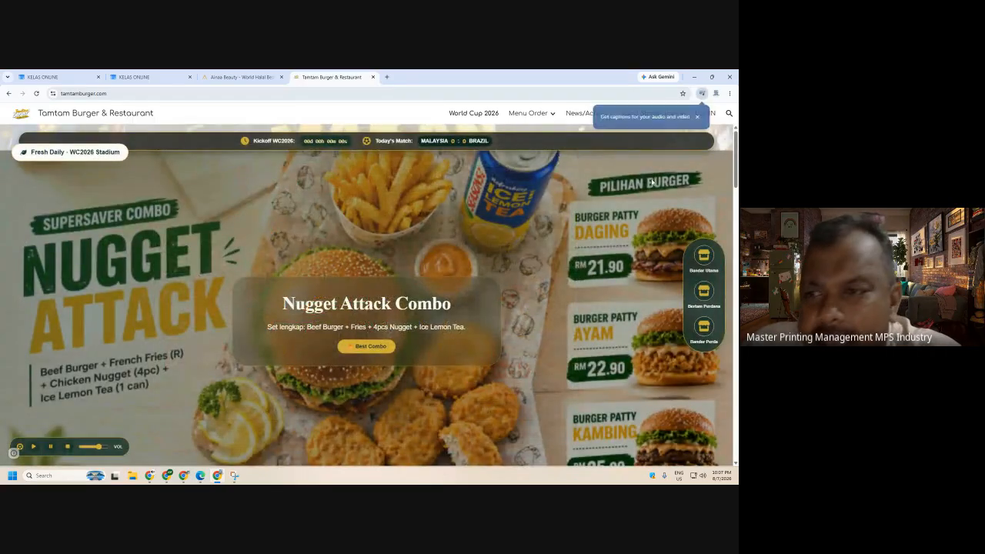
- Scroll the Tamtam Burger menu to its footer, then return to the KELAS ONLINE page bottom
scroll(634, 231, down, 1)
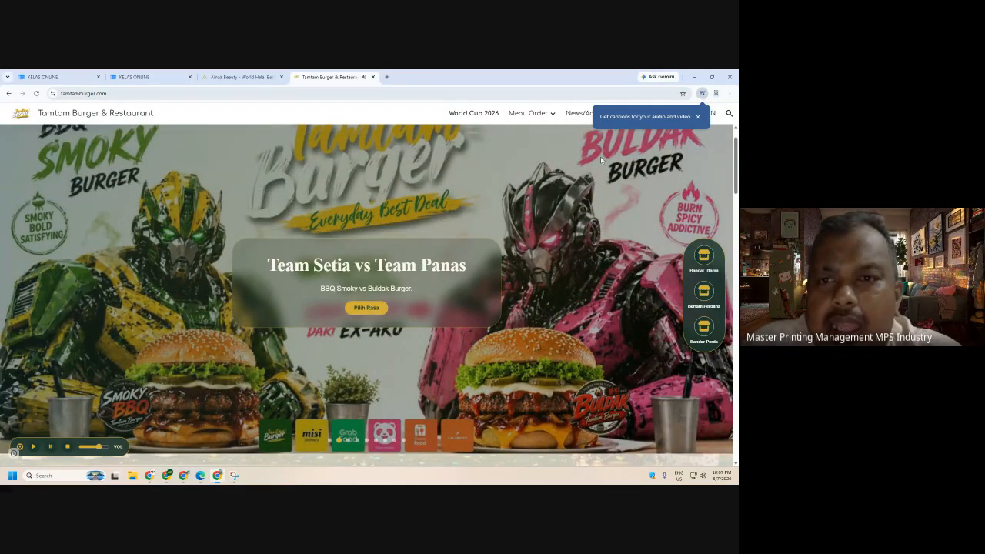
scroll(470, 177, down, 5)
scroll(487, 221, down, 3)
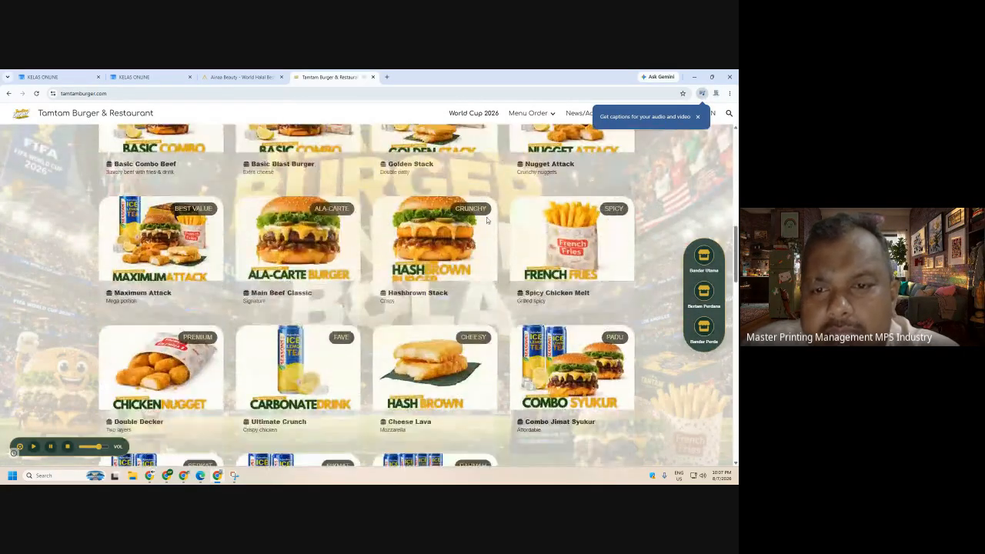
scroll(493, 226, down, 3)
scroll(499, 231, down, 10)
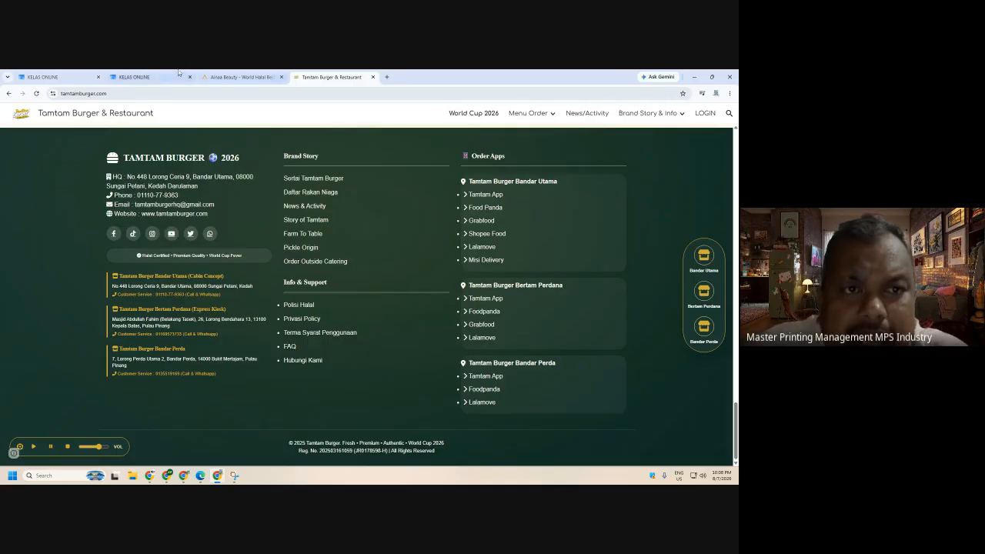
click(46, 77)
scroll(304, 209, down, 4)
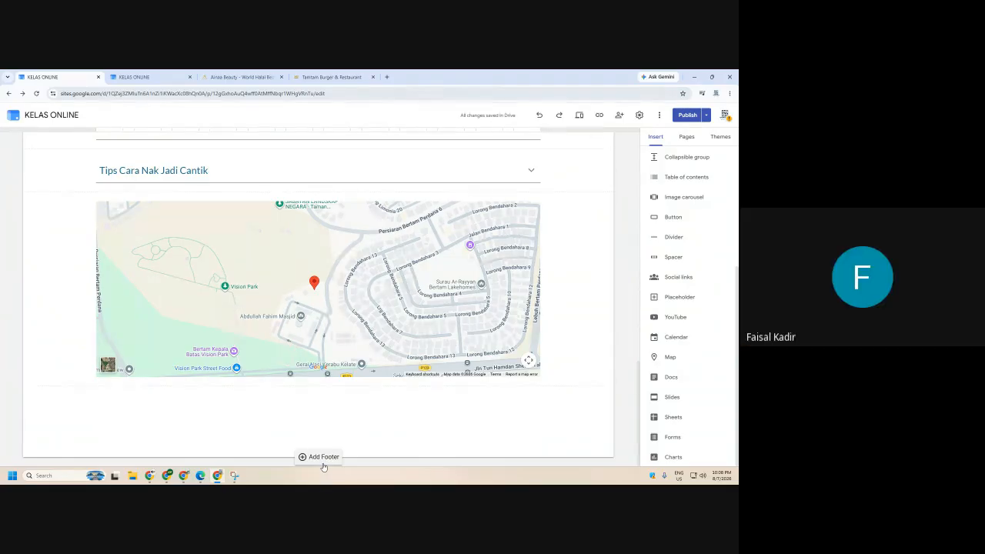
- Add an empty footer to the KELAS ONLINE page and show its Pages list
click(322, 457)
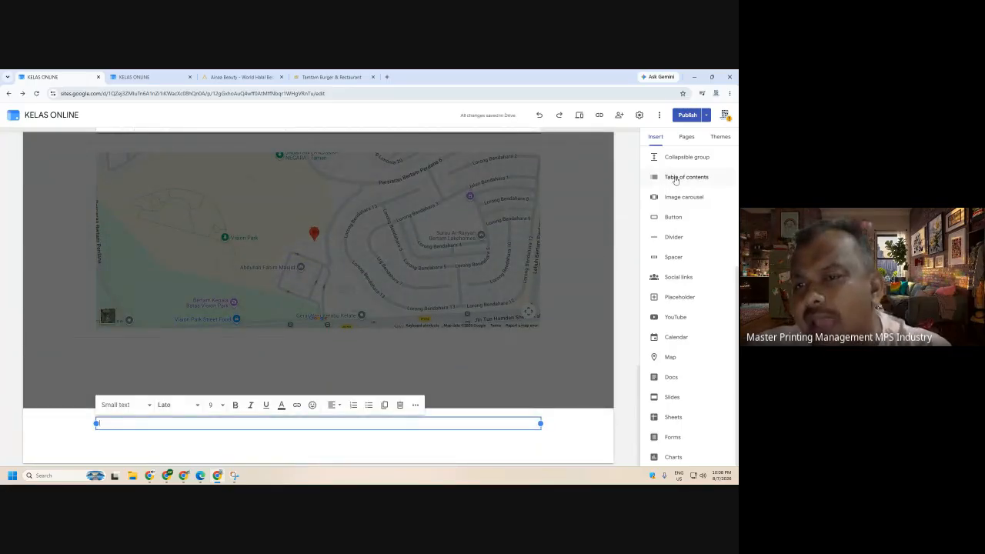
scroll(687, 314, up, 3)
scroll(686, 313, down, 5)
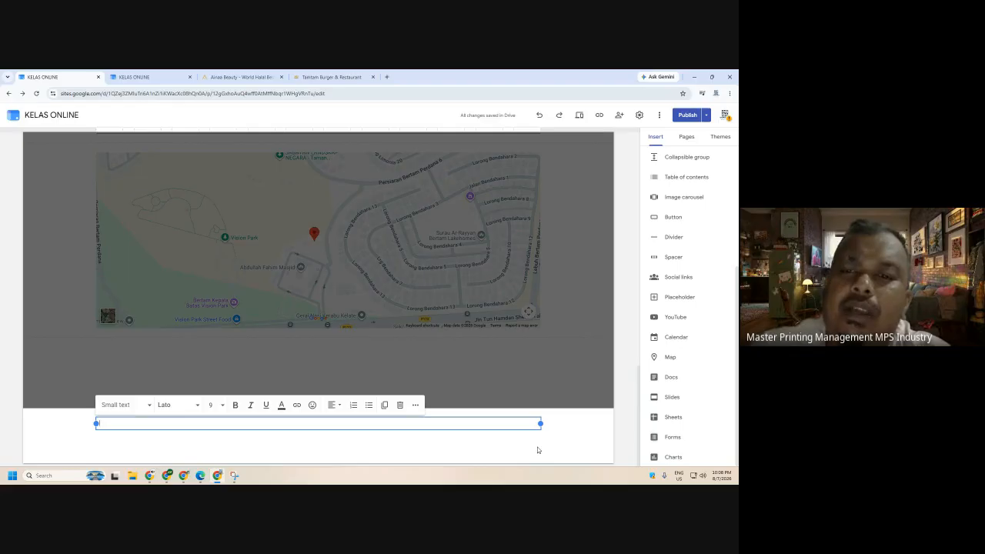
click(576, 385)
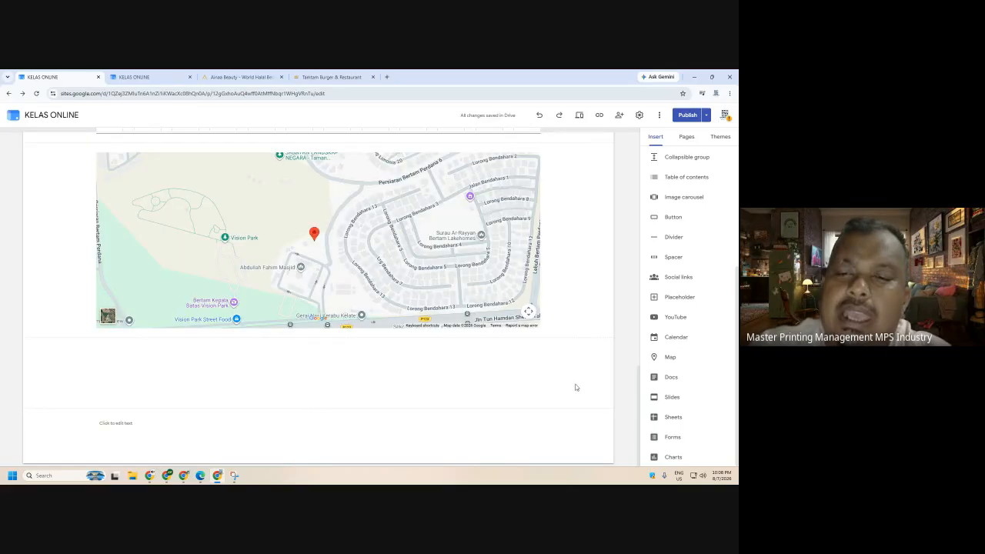
scroll(575, 387, up, 15)
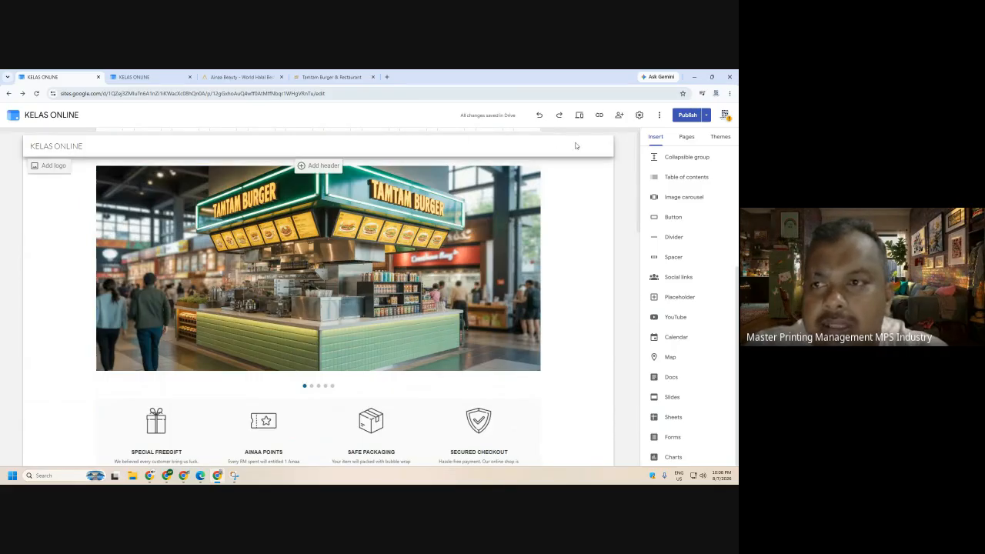
click(684, 138)
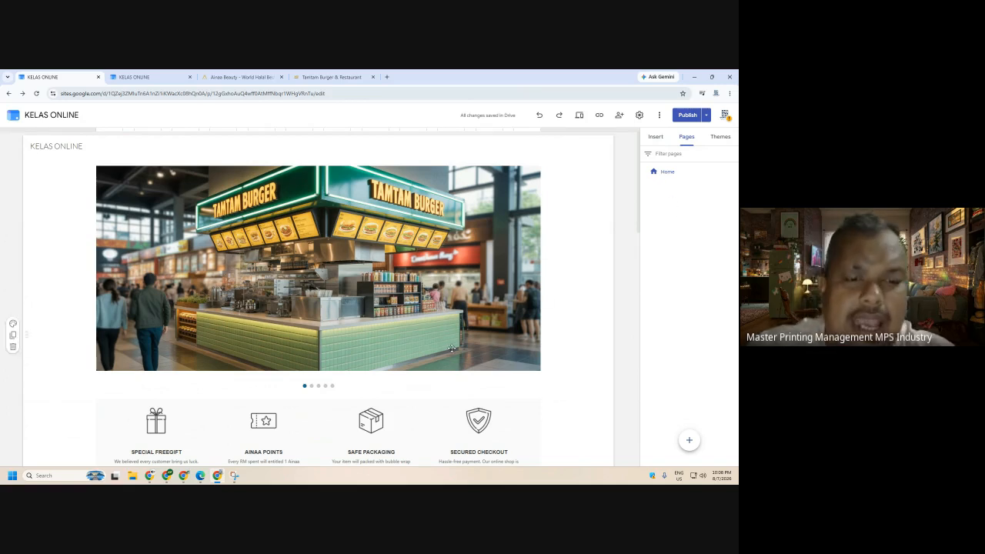
click(166, 476)
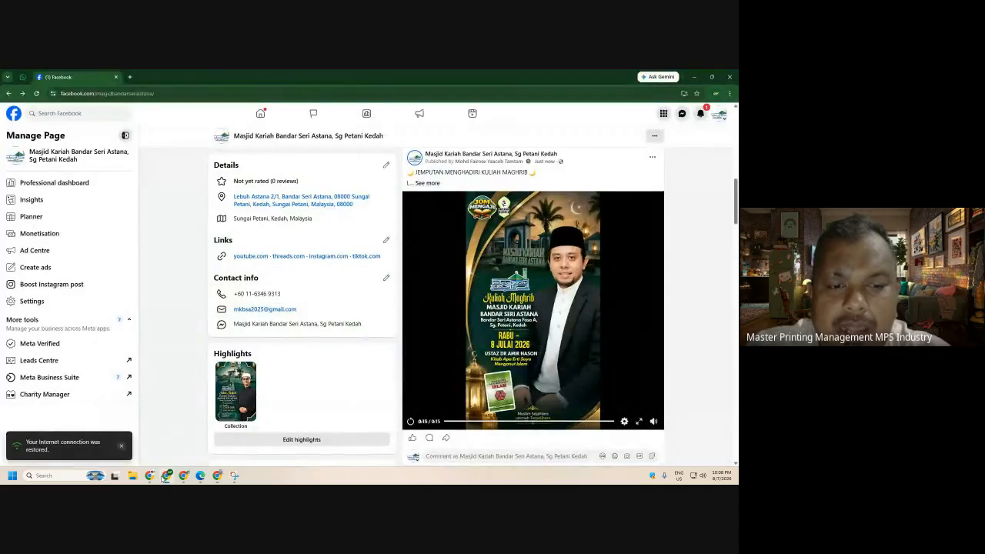
mouse_move(150, 475)
click(130, 433)
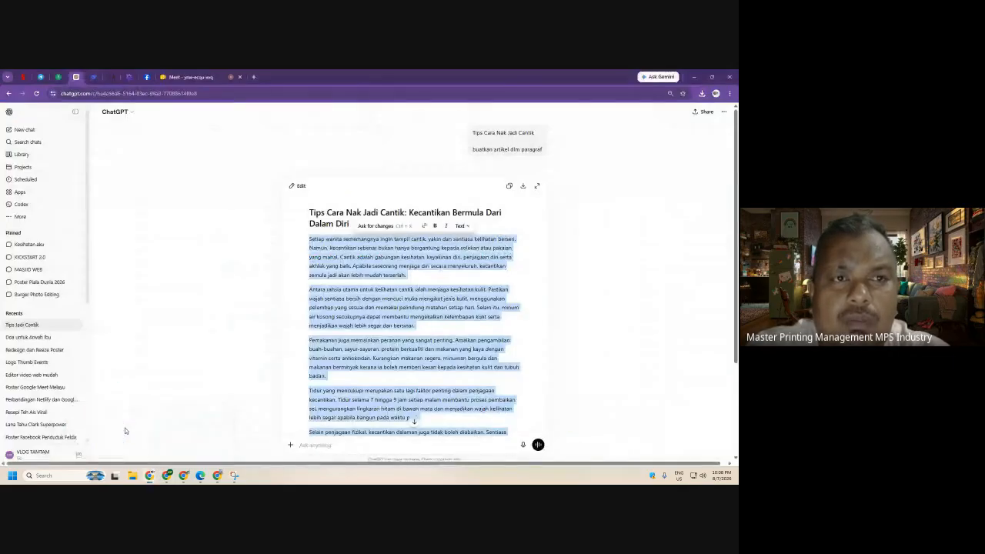
click(217, 80)
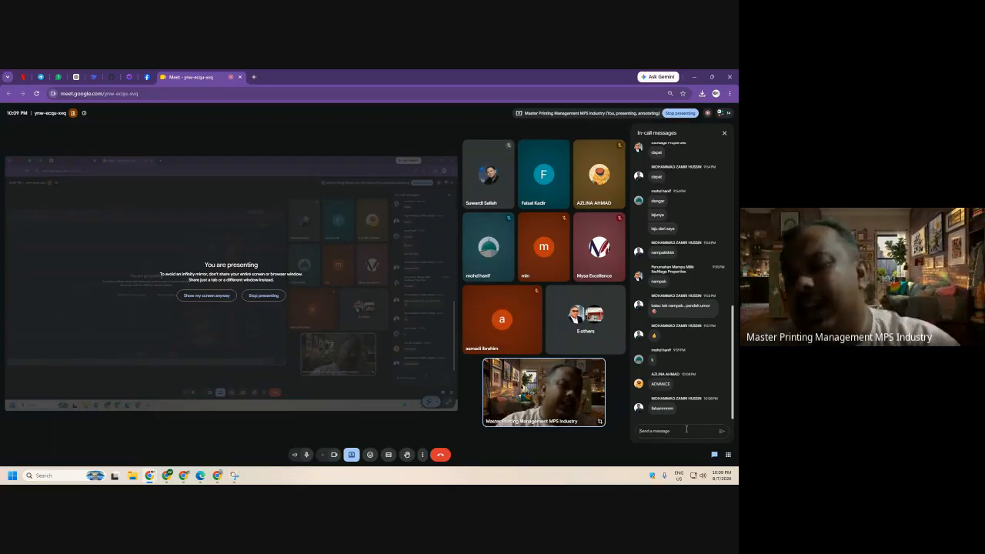
click(687, 430)
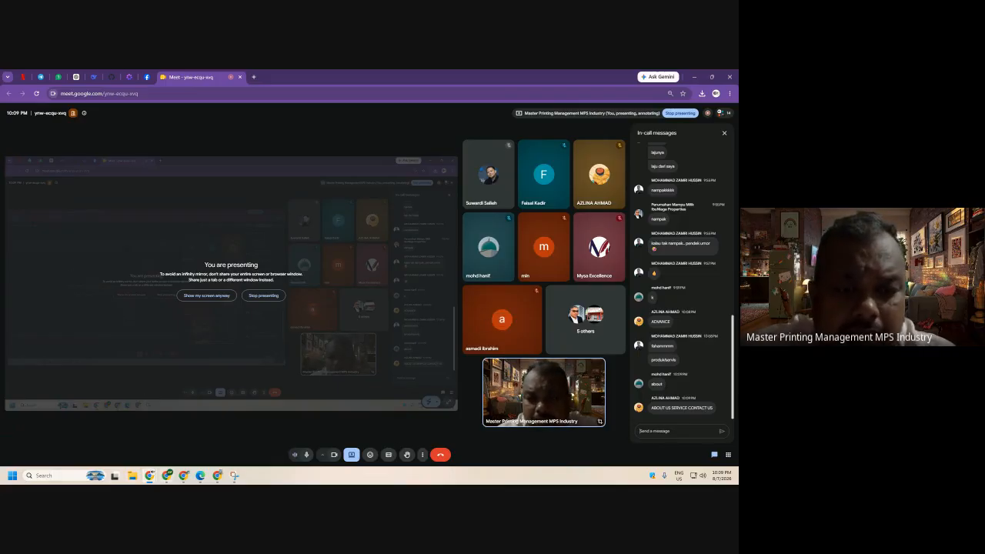
click(167, 476)
click(168, 479)
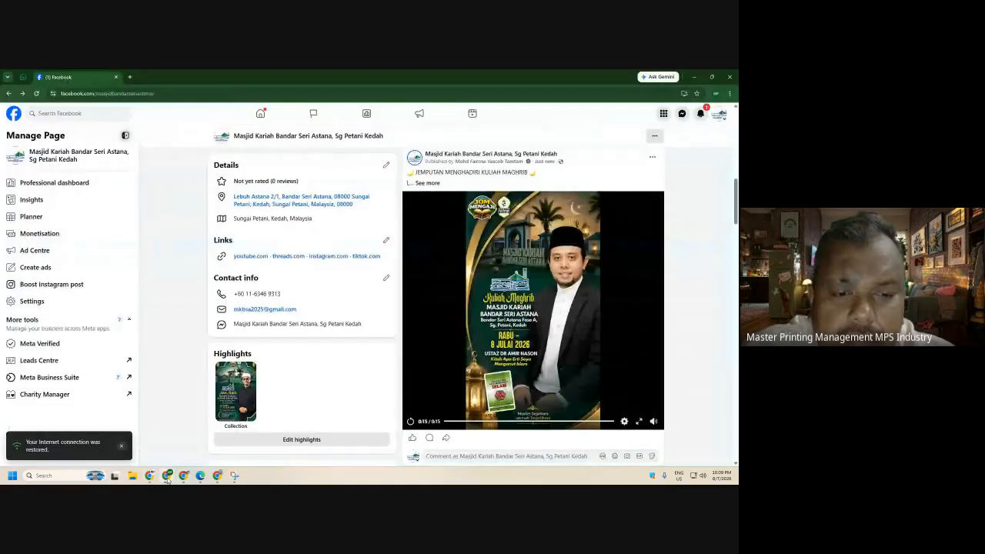
click(218, 477)
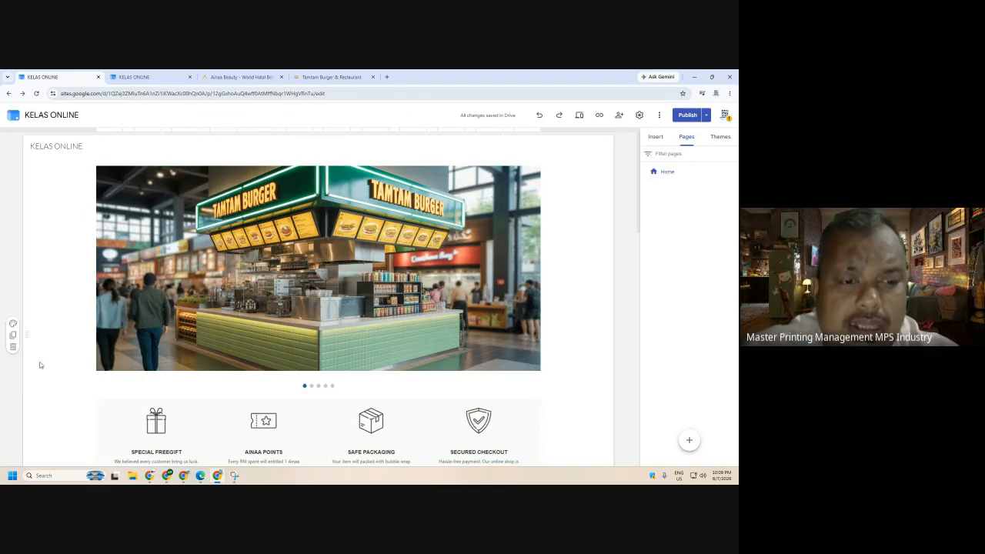
- Open canva.com in a new tab, then return to the Sites Pages panel's + menu
mouse_move(149, 476)
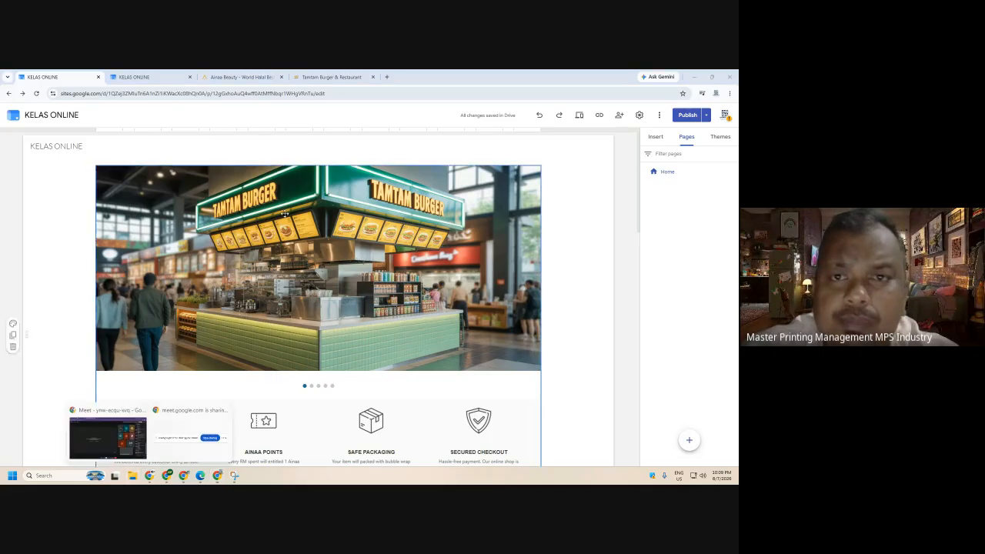
click(122, 435)
click(254, 77)
text(canva)
click(148, 111)
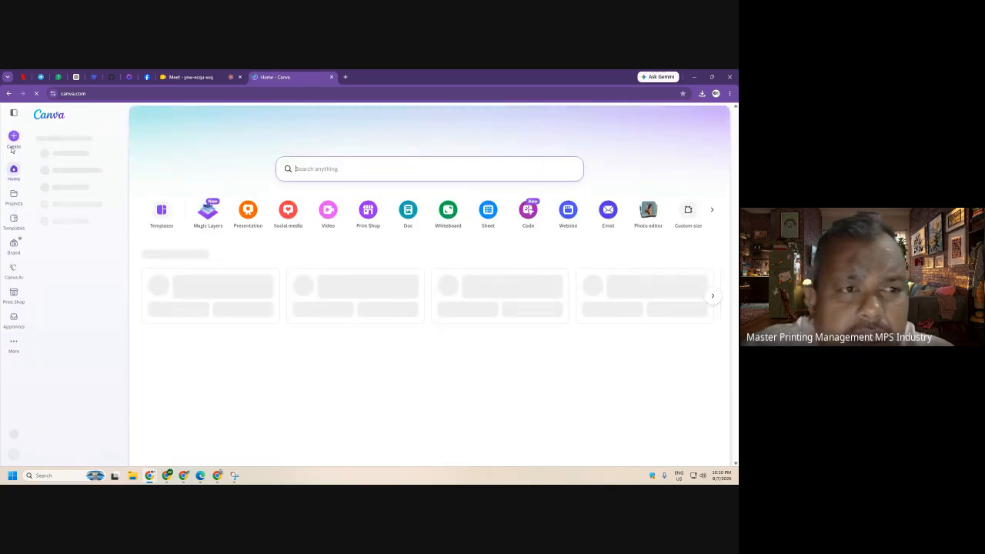
click(207, 477)
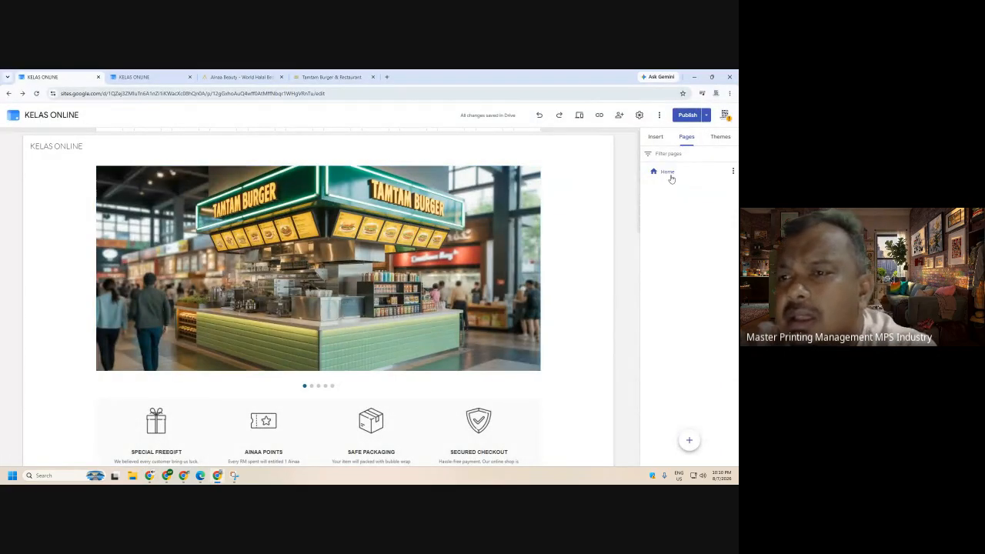
mouse_move(690, 440)
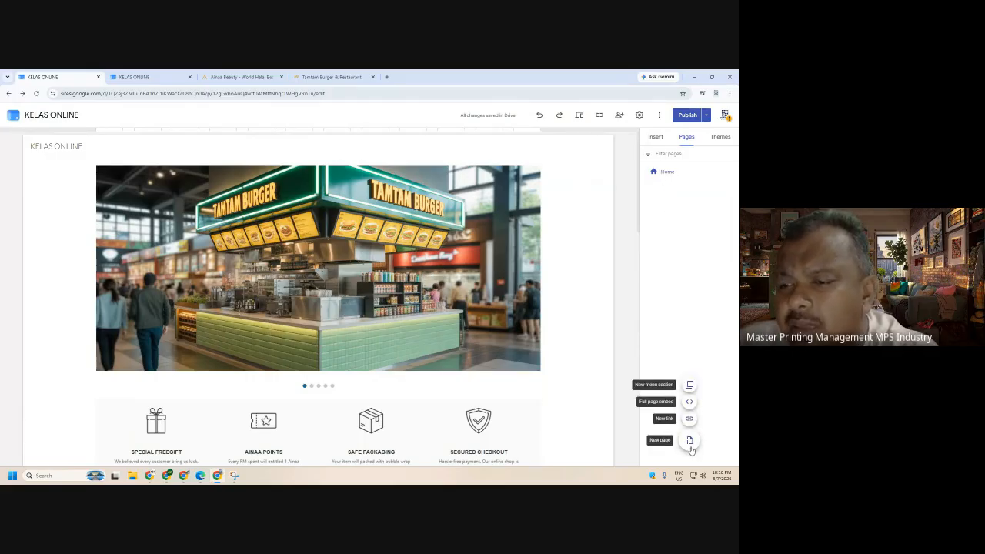
- Add three new pages named Servis, Urutan and Bekam
click(689, 441)
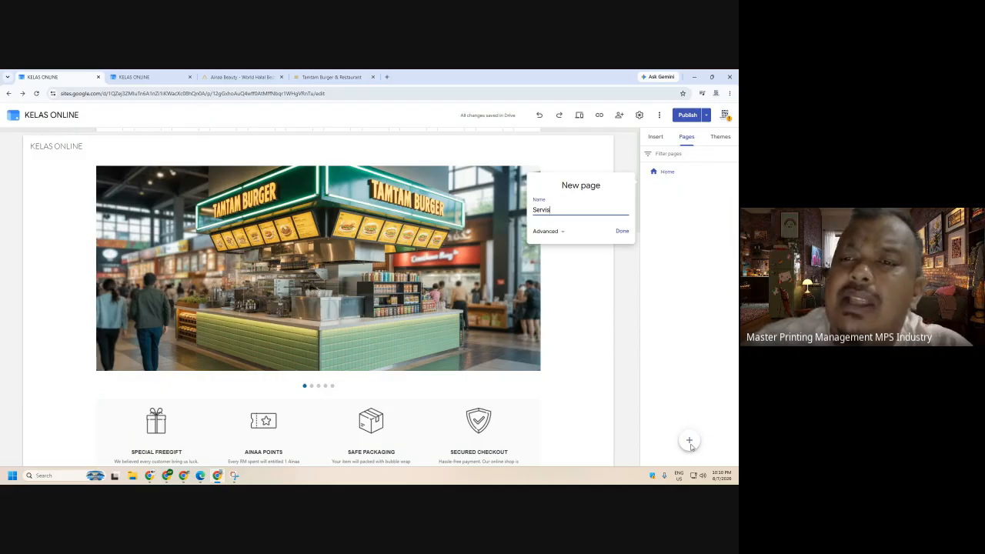
click(621, 232)
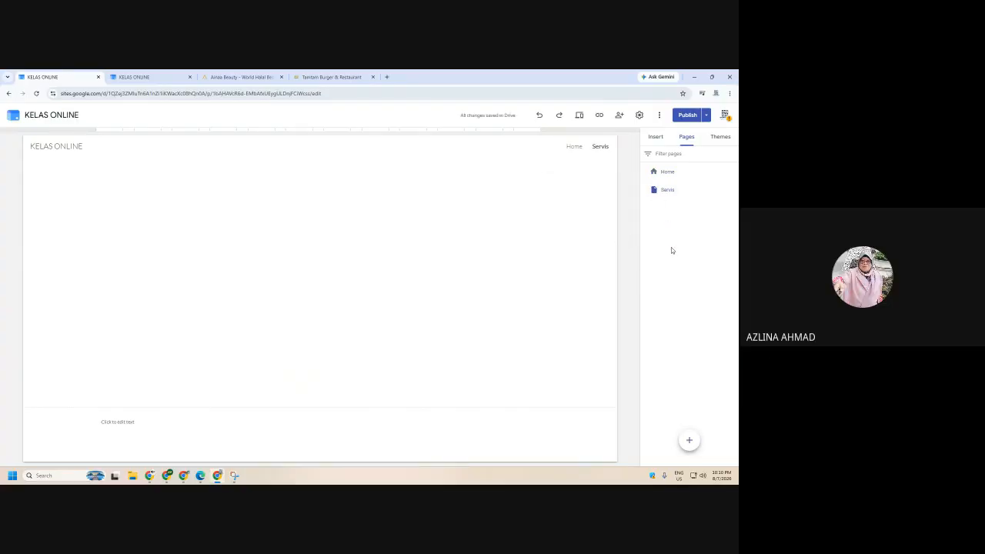
mouse_move(689, 440)
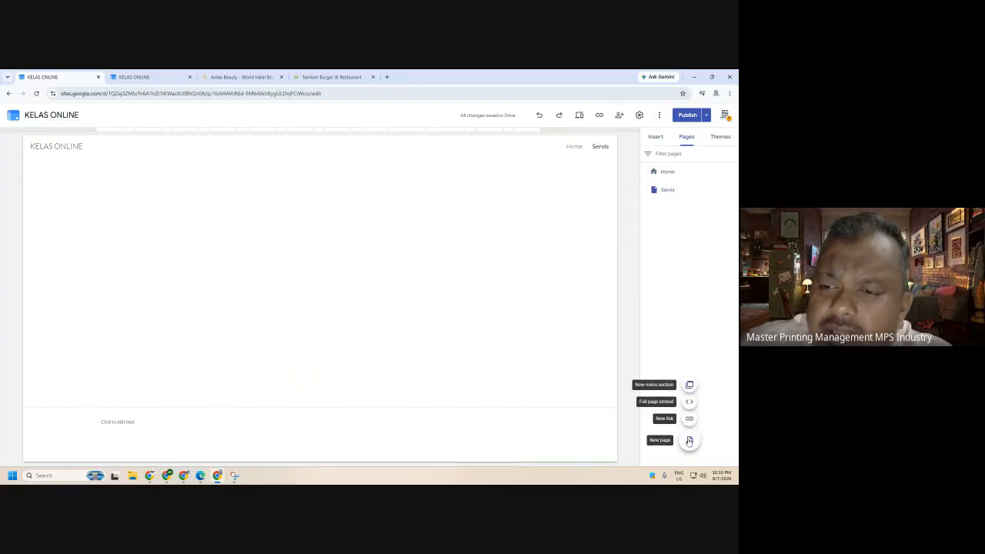
click(689, 440)
text(Urutan)
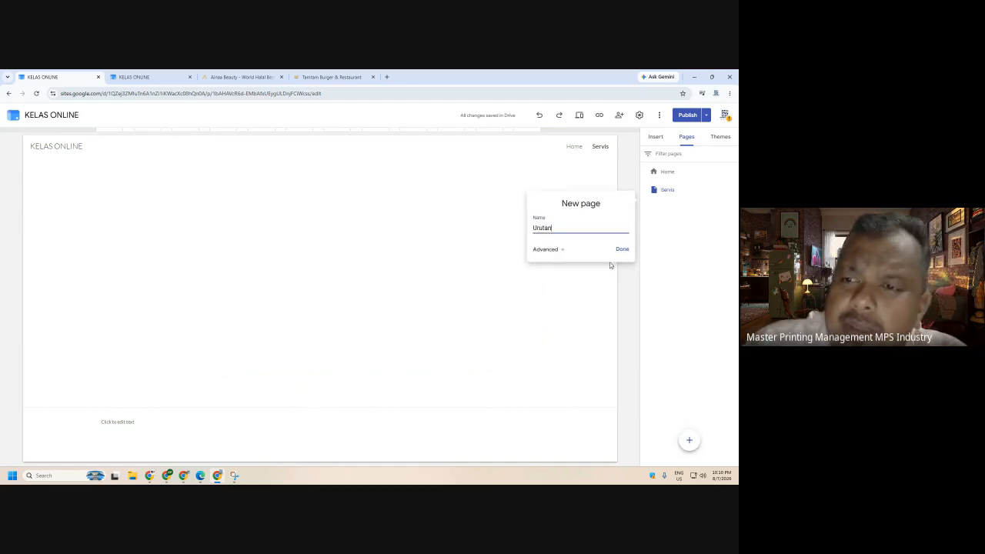
click(620, 249)
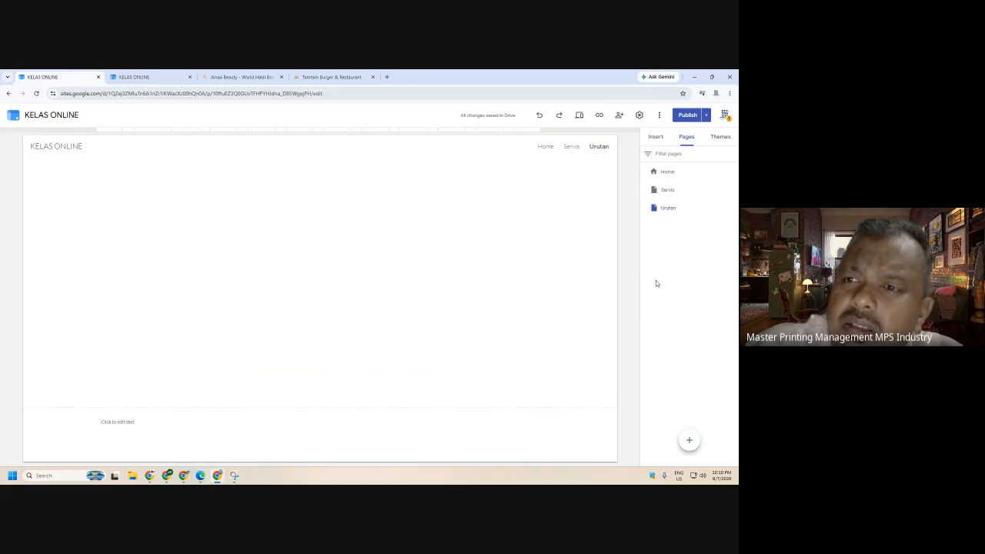
mouse_move(687, 442)
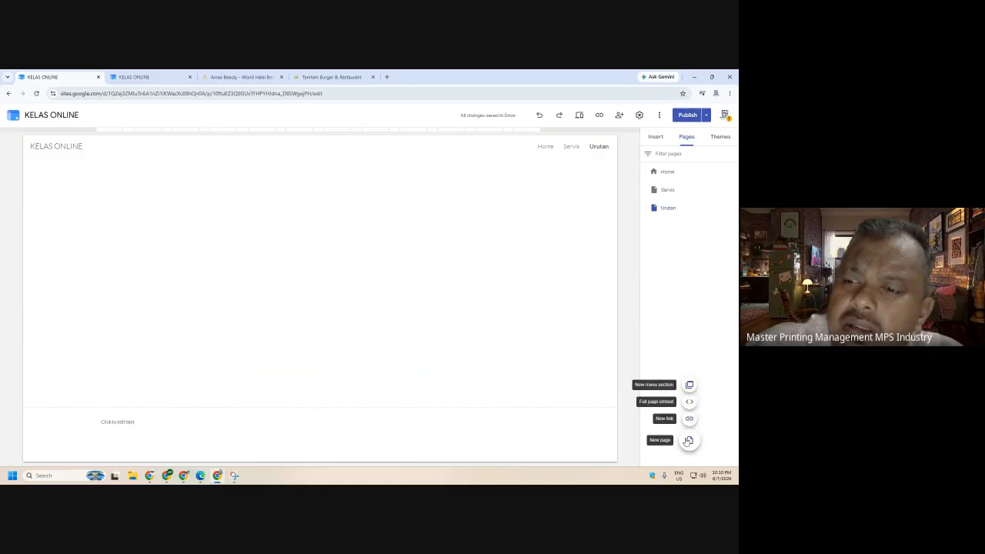
click(687, 442)
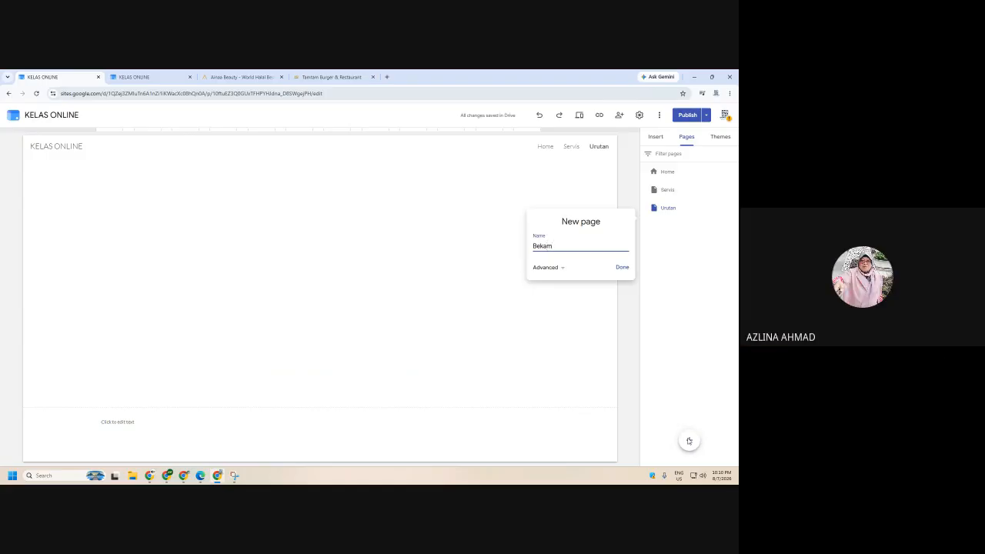
click(622, 267)
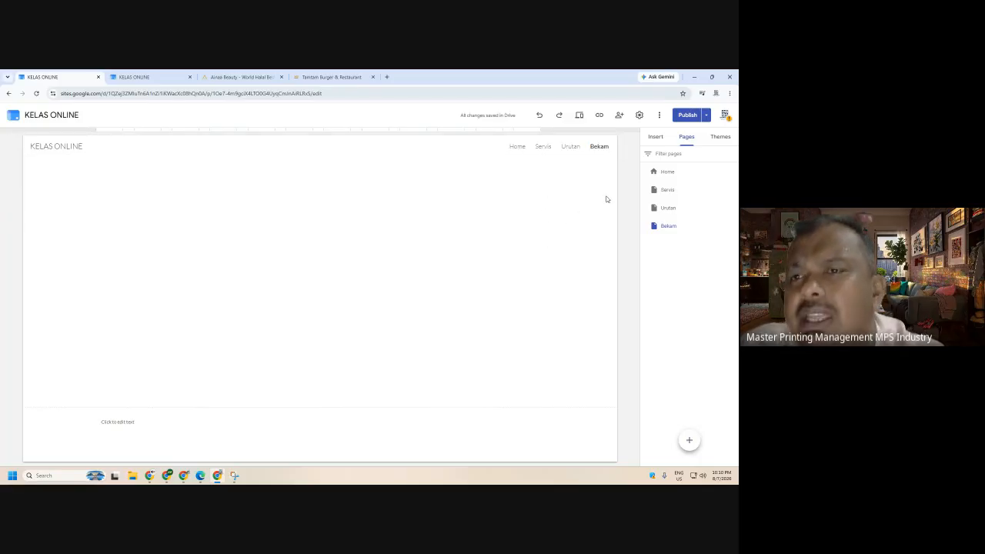
- Look through the Servis, Bekam and Urutan pages in the Pages panel
click(668, 191)
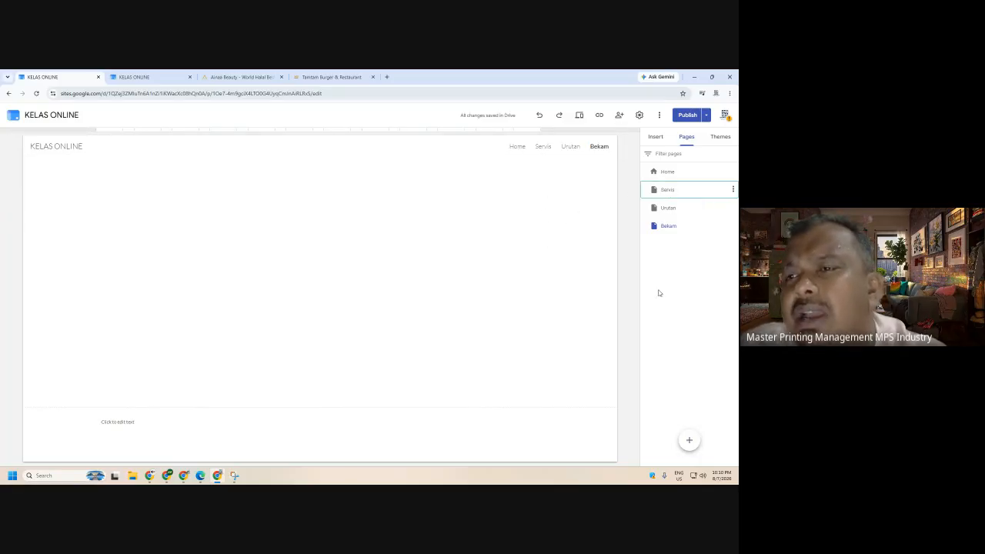
click(669, 226)
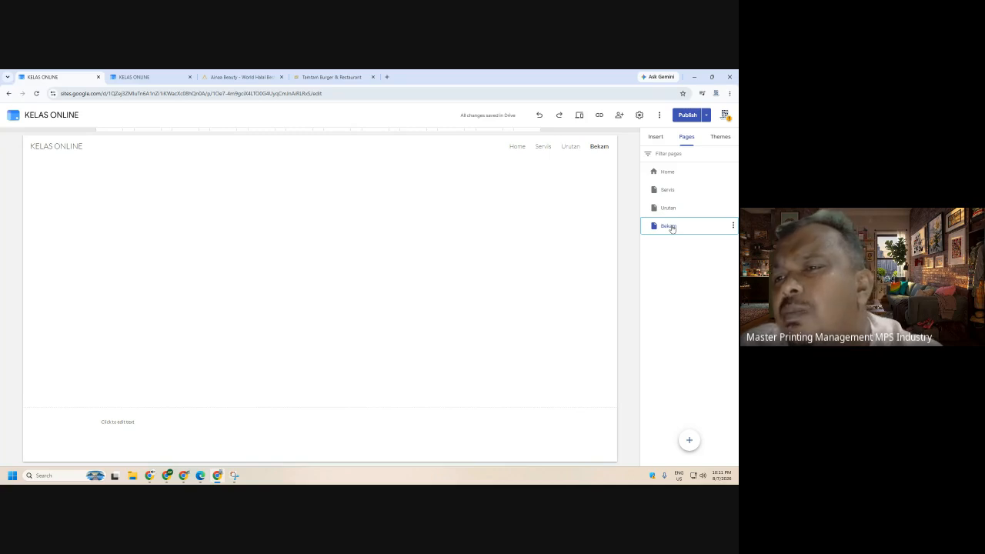
click(667, 190)
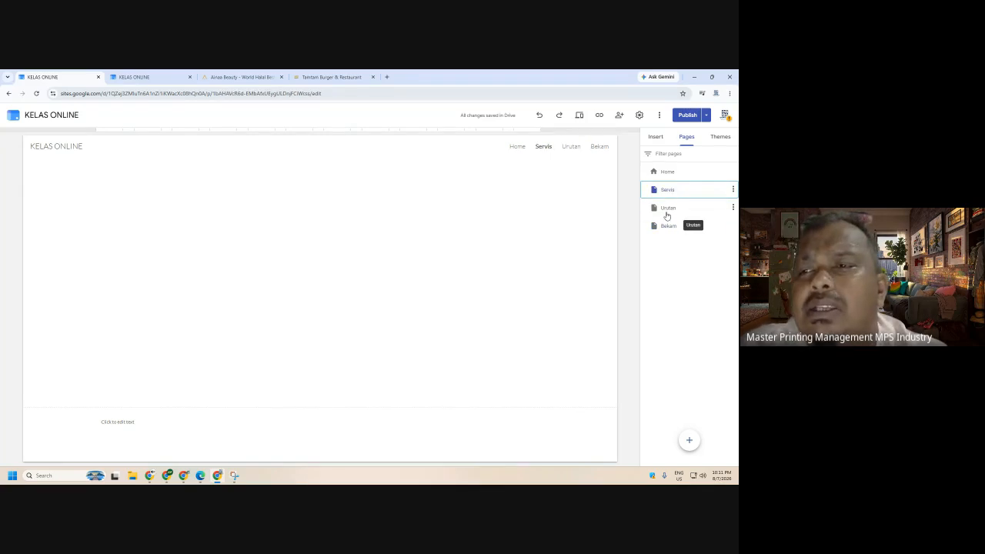
click(669, 212)
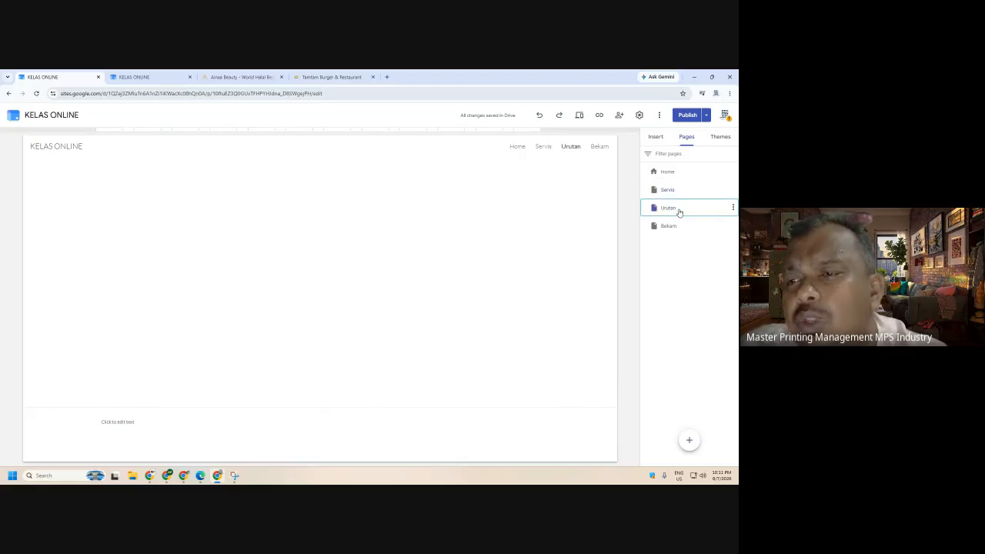
- Drag Urutan and Bekam onto Servis as subpages, then preview the site
drag(669, 206, 672, 191)
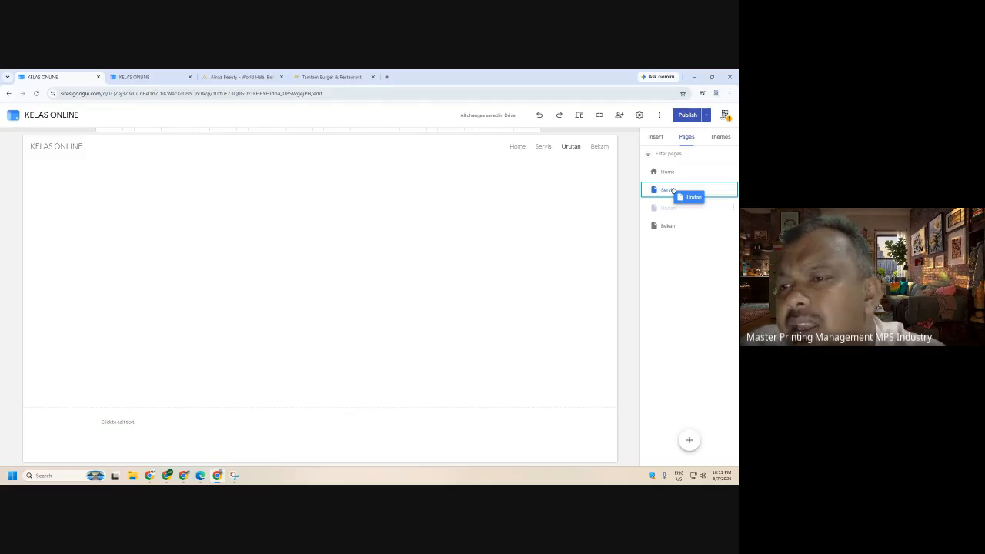
drag(672, 191, 673, 192)
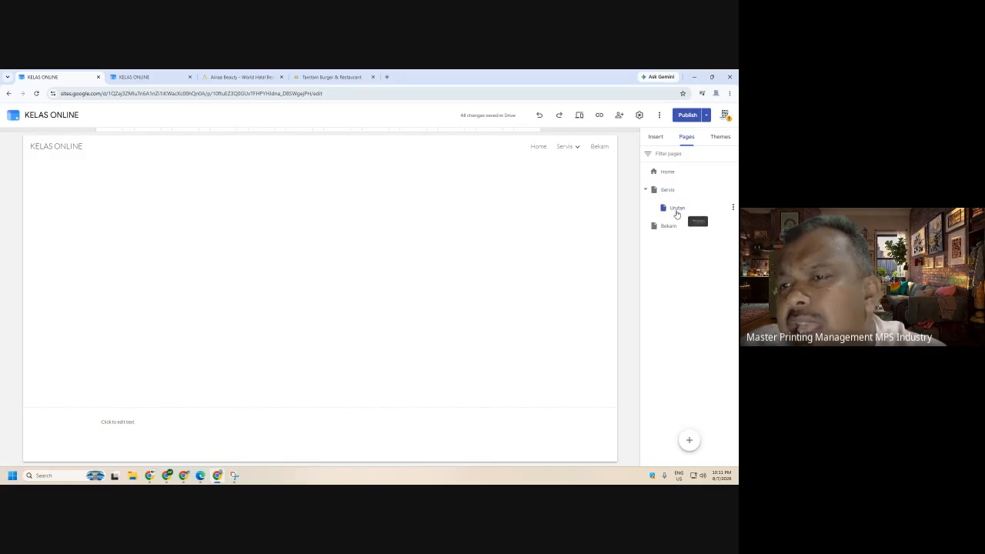
mouse_move(575, 150)
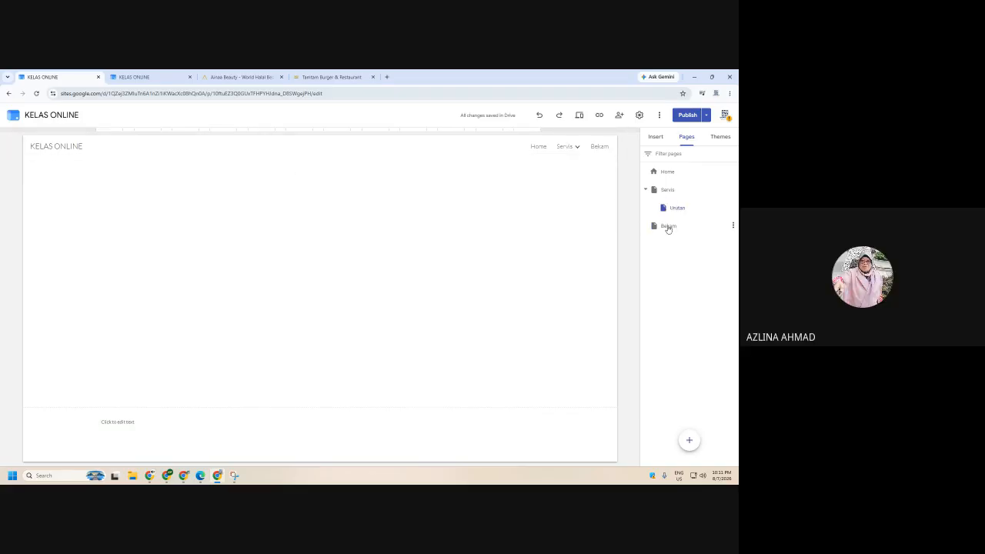
drag(666, 225, 666, 190)
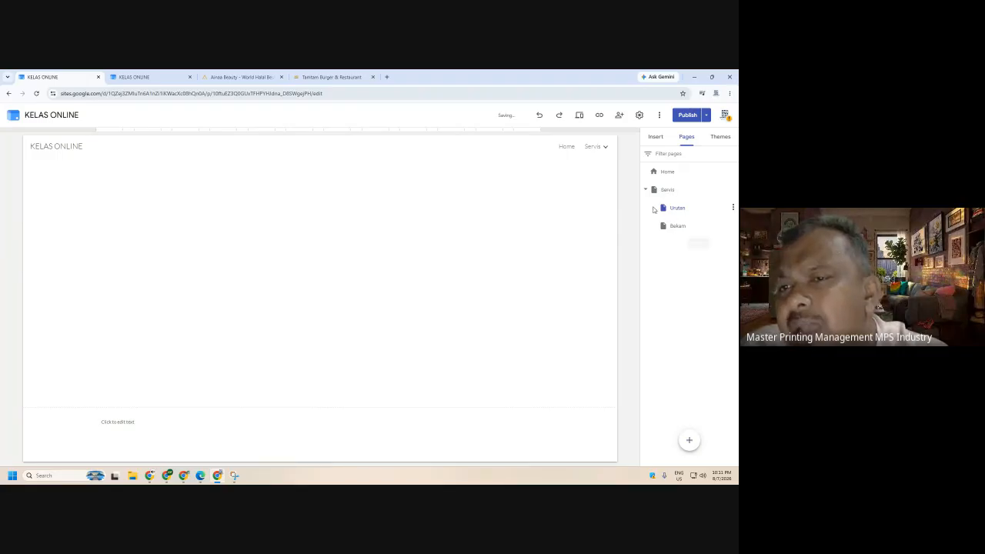
click(579, 115)
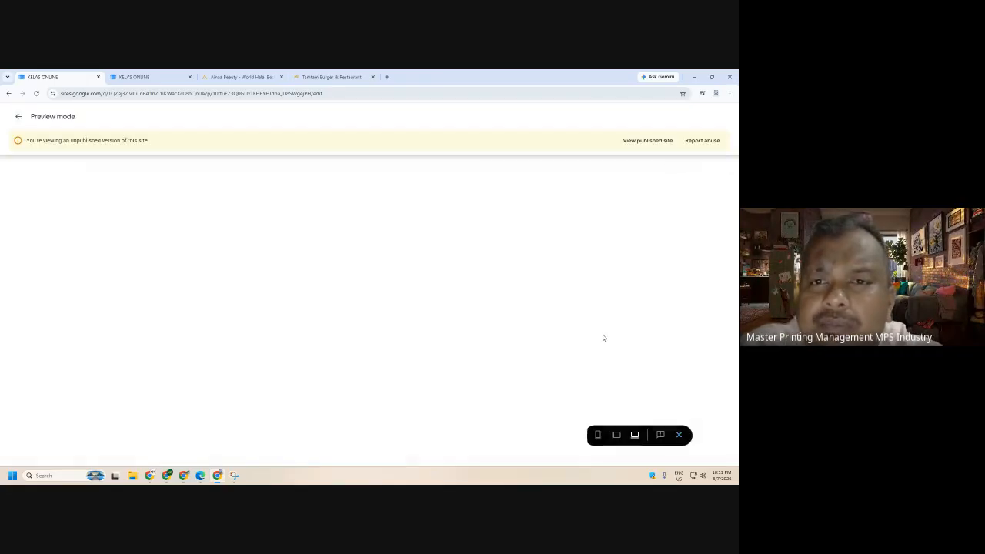
mouse_move(710, 171)
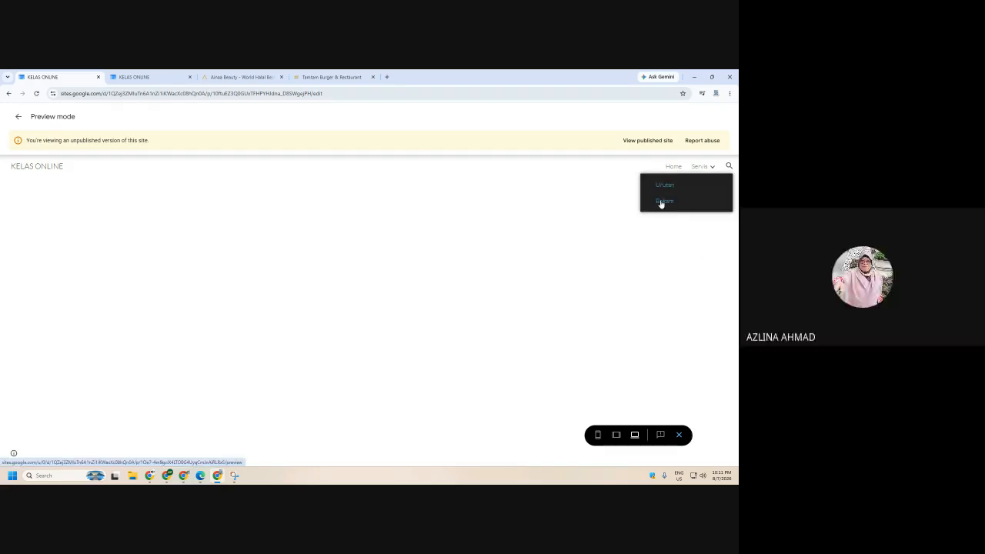
click(679, 436)
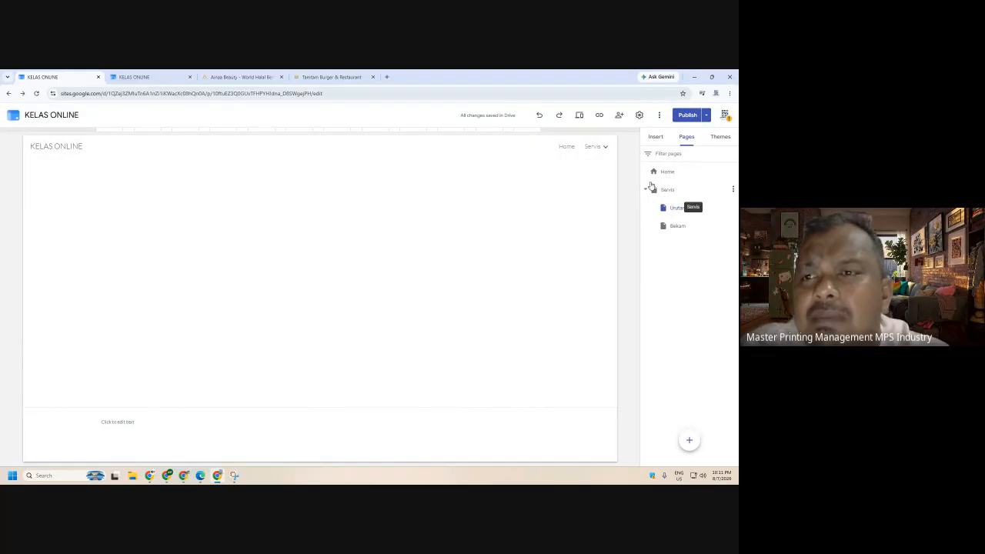
- Create a Servis menu section and move Urutan and Bekam into it
click(597, 149)
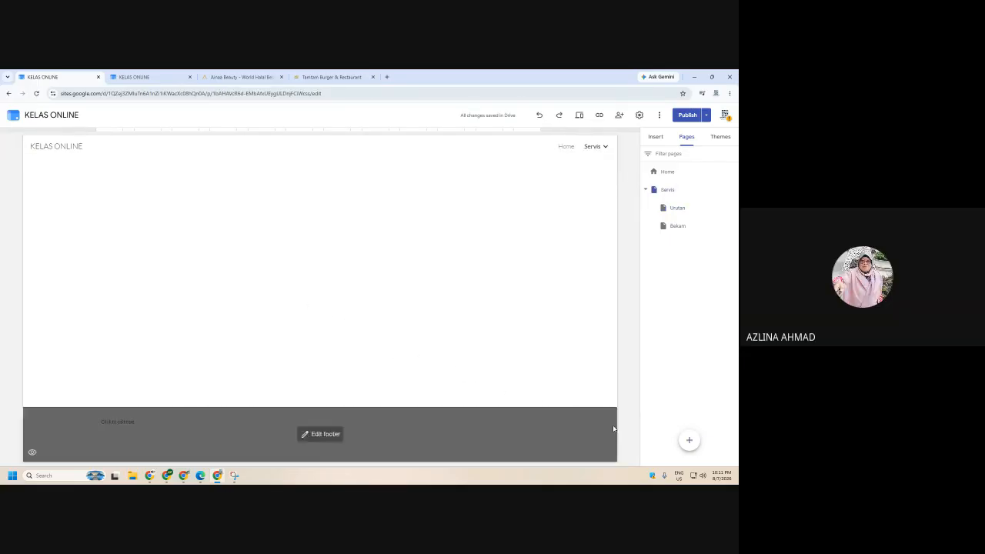
mouse_move(685, 448)
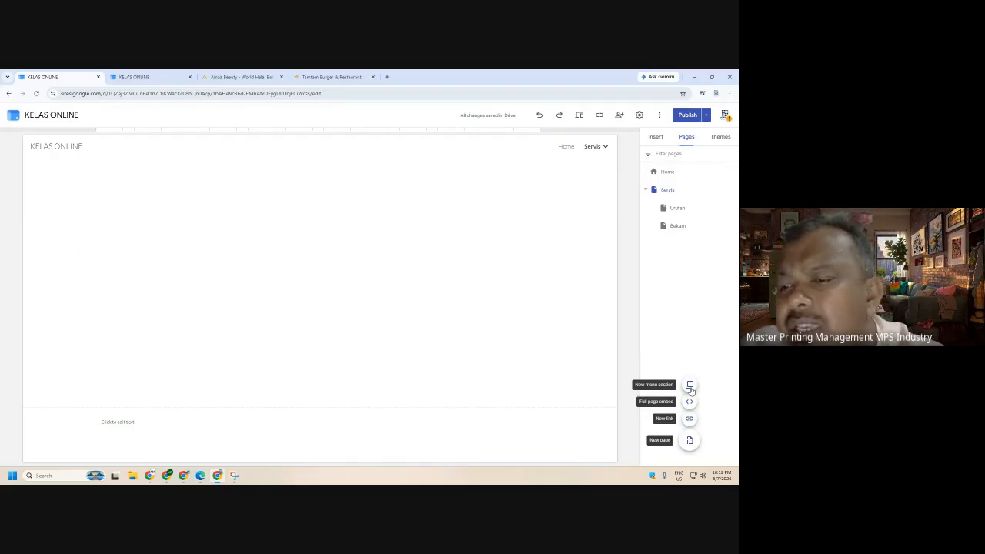
click(689, 387)
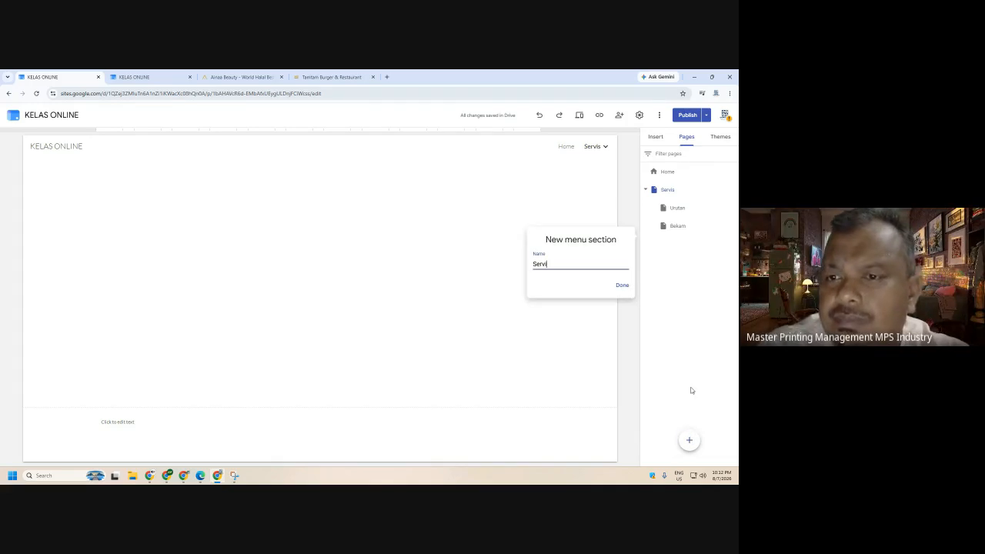
click(622, 287)
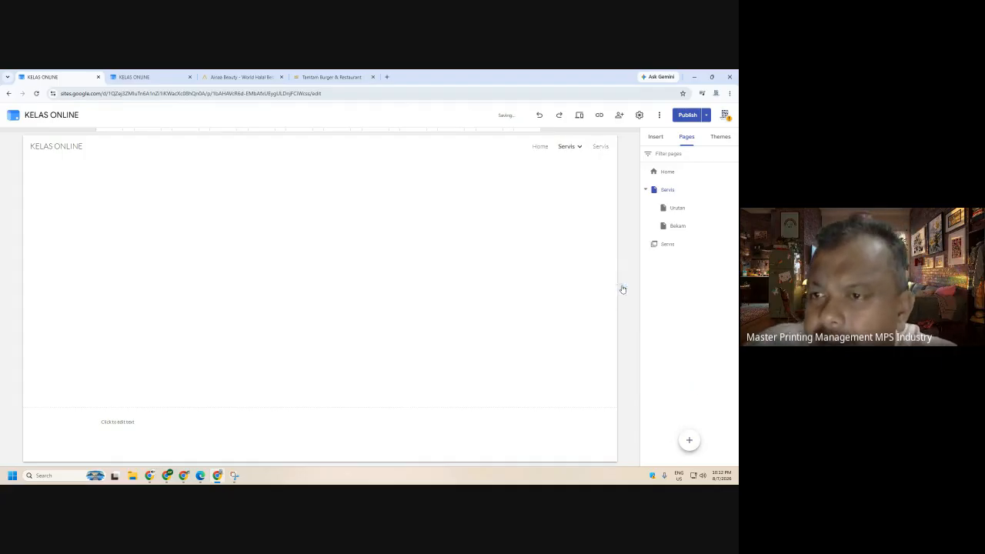
drag(678, 212, 677, 244)
drag(677, 208, 677, 231)
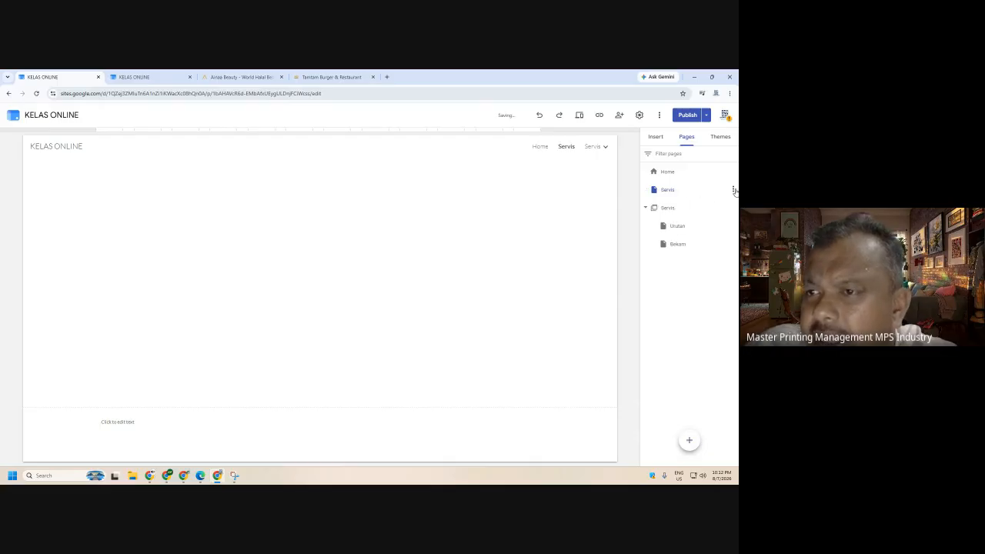
- Delete the old Servis page from its options menu
click(733, 189)
click(690, 292)
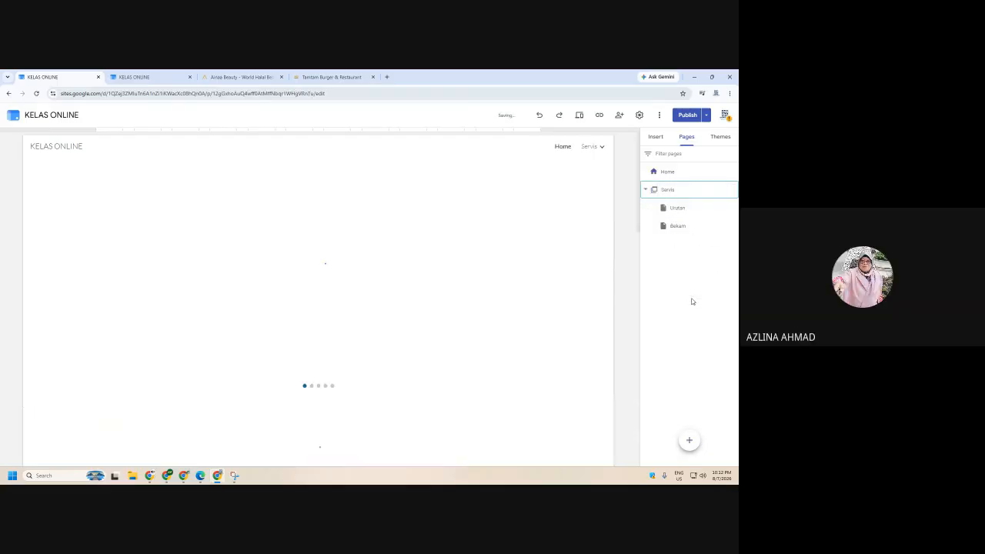
click(677, 208)
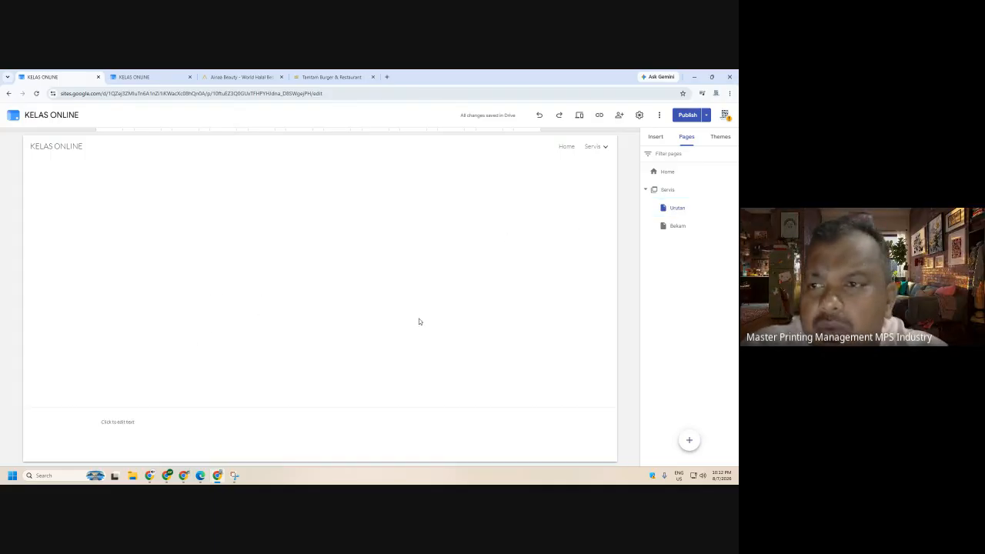
- Add title header banners to both the Urutan and Bekam pages
click(322, 168)
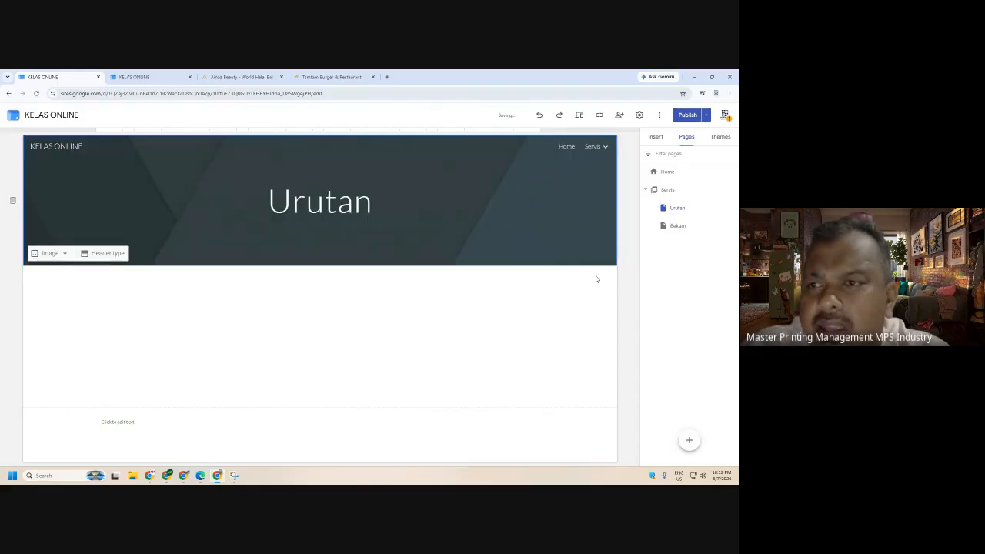
click(671, 228)
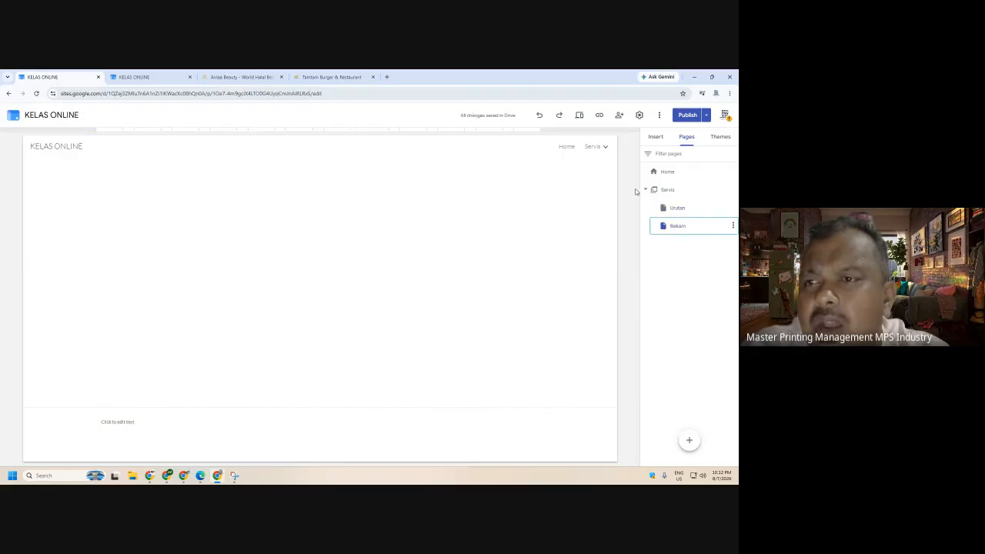
click(656, 137)
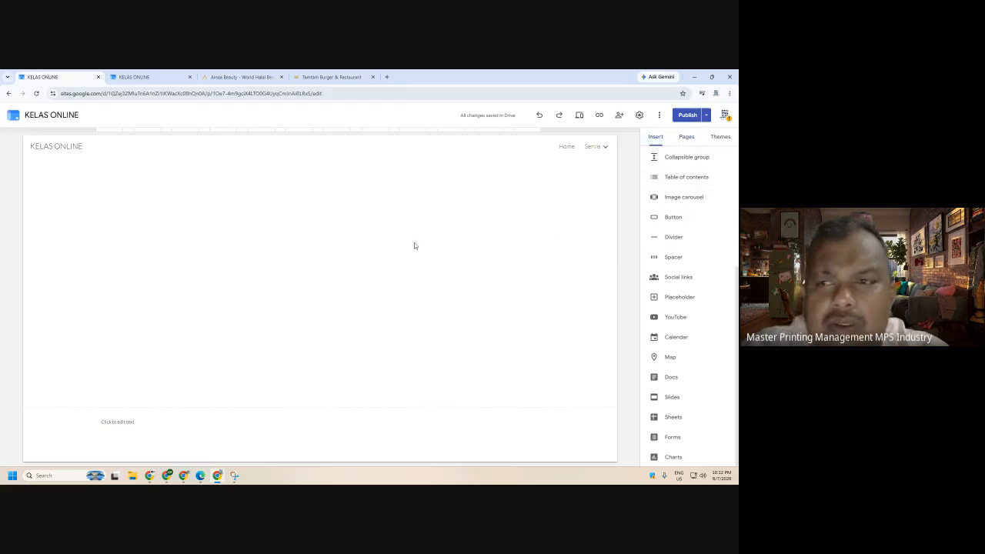
click(318, 164)
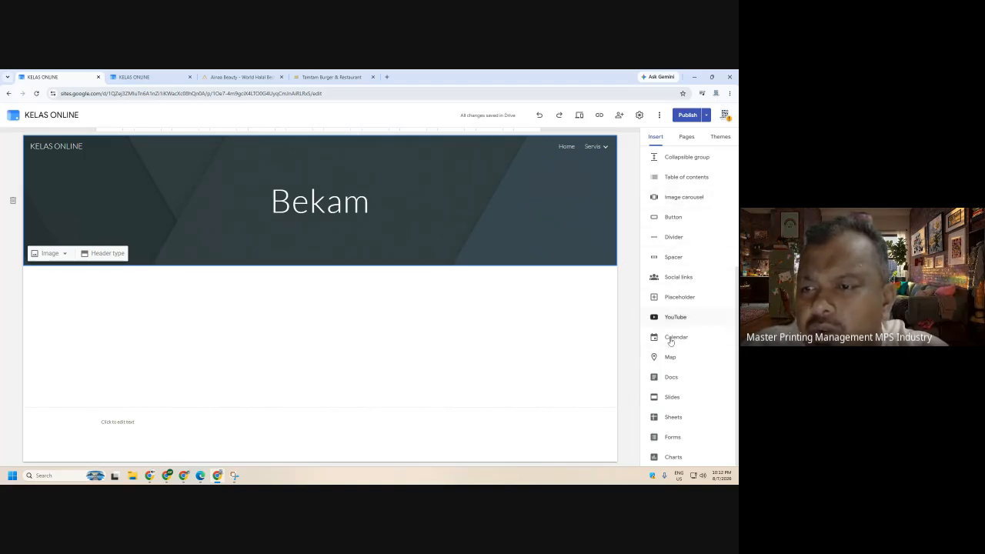
scroll(681, 183, up, 3)
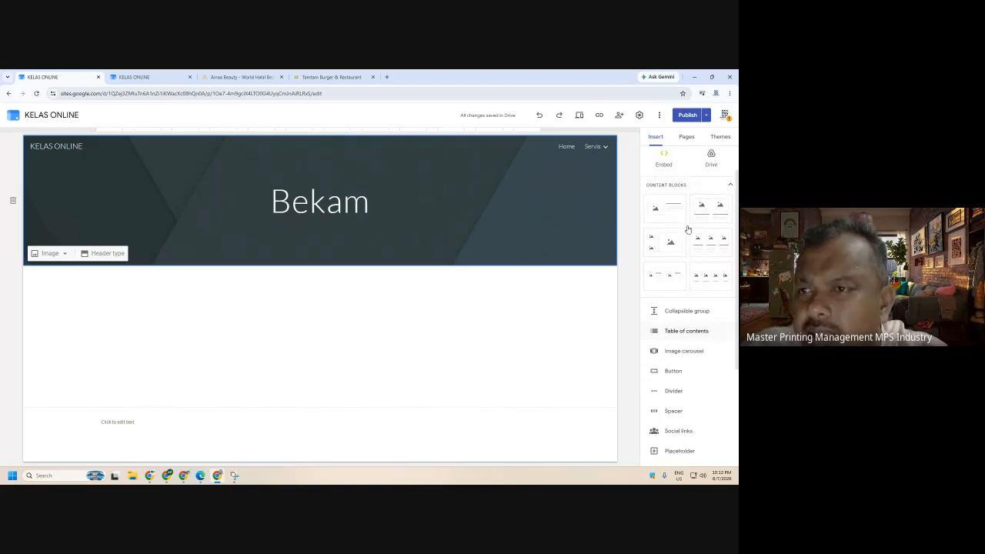
- Upload the burger product shot image, enlarge it, then remove it again
click(709, 159)
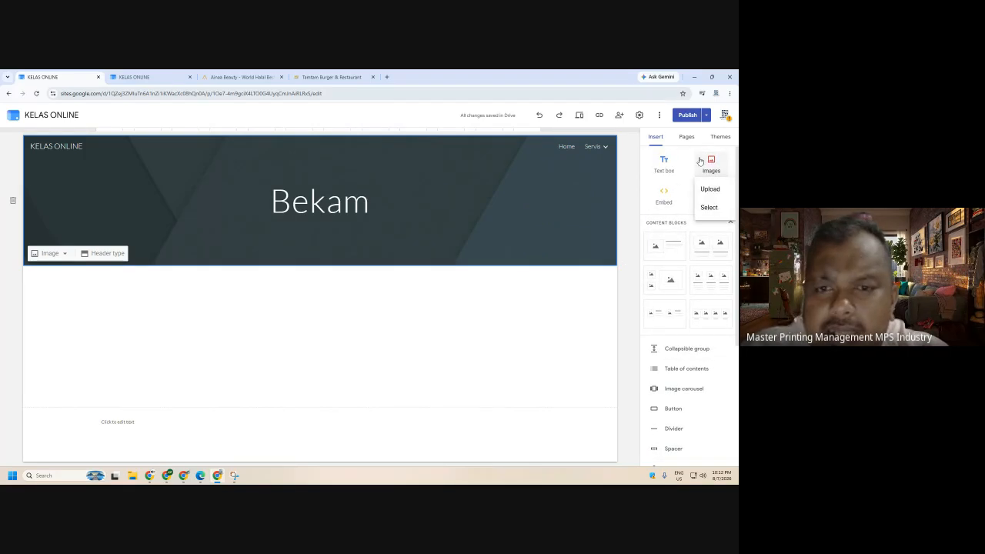
click(711, 189)
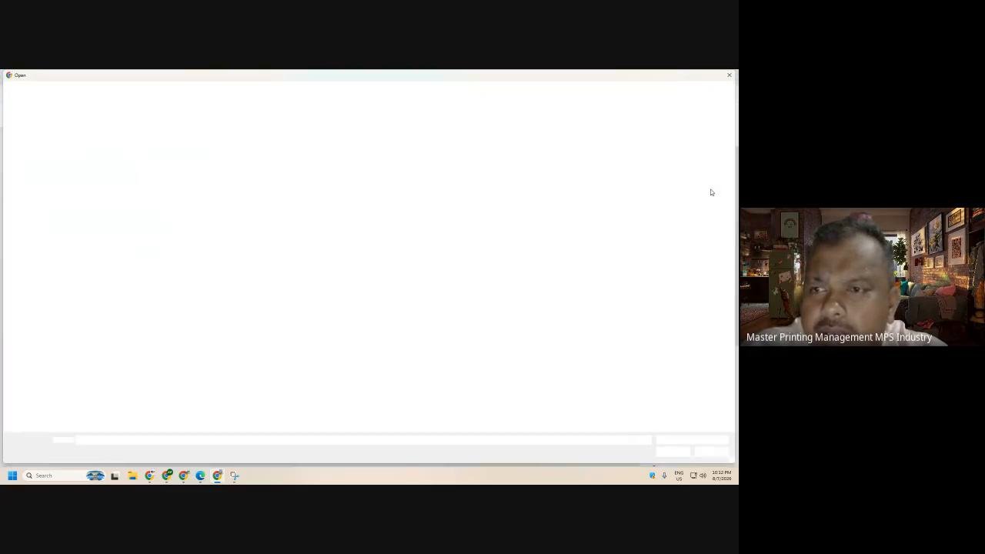
click(256, 207)
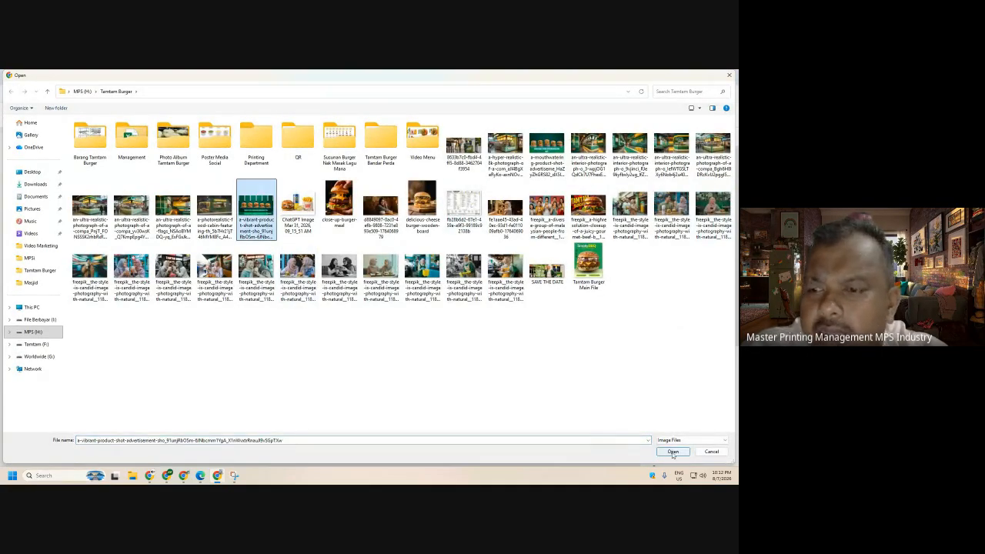
click(673, 452)
drag(236, 327, 276, 373)
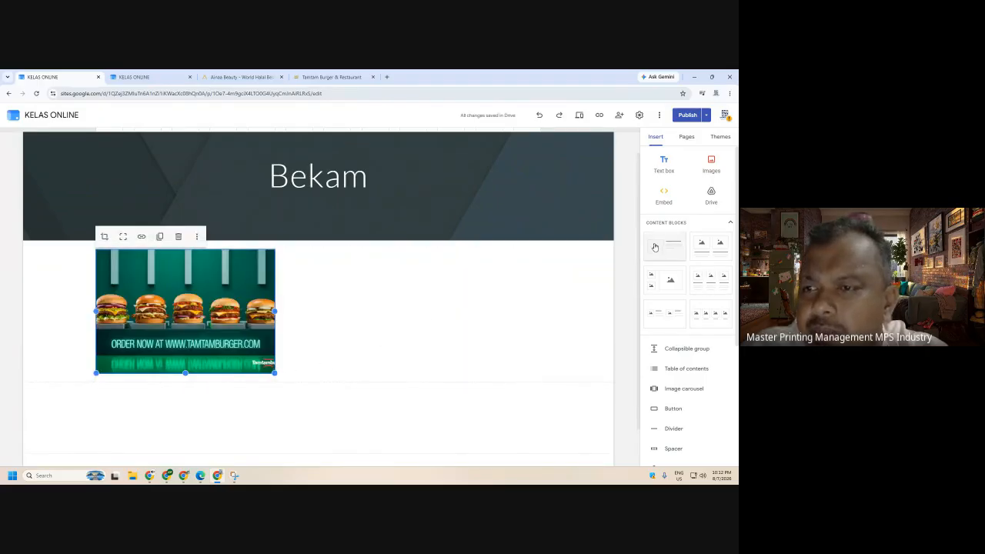
click(178, 236)
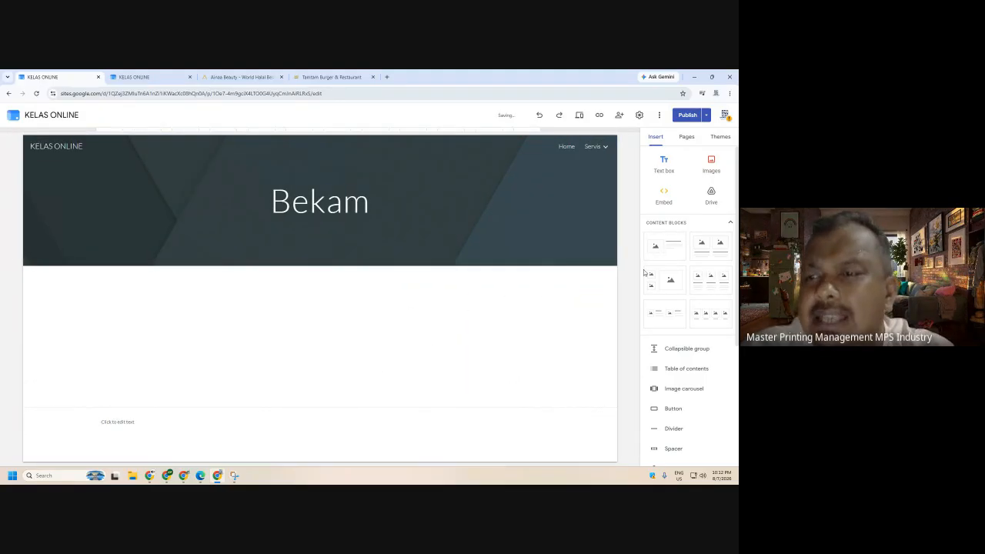
- Insert an image-and-text block holding the uploaded restaurant interior photo
click(668, 247)
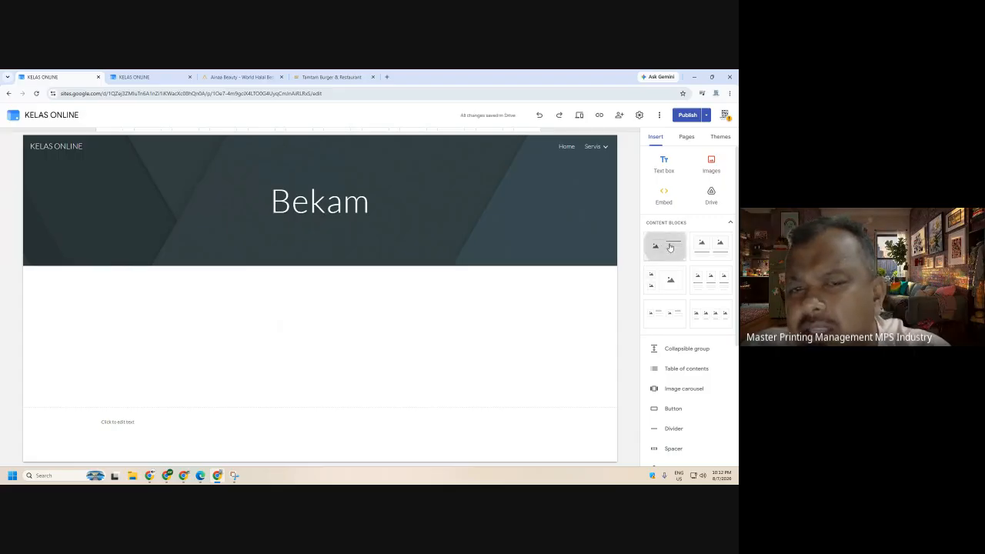
click(186, 288)
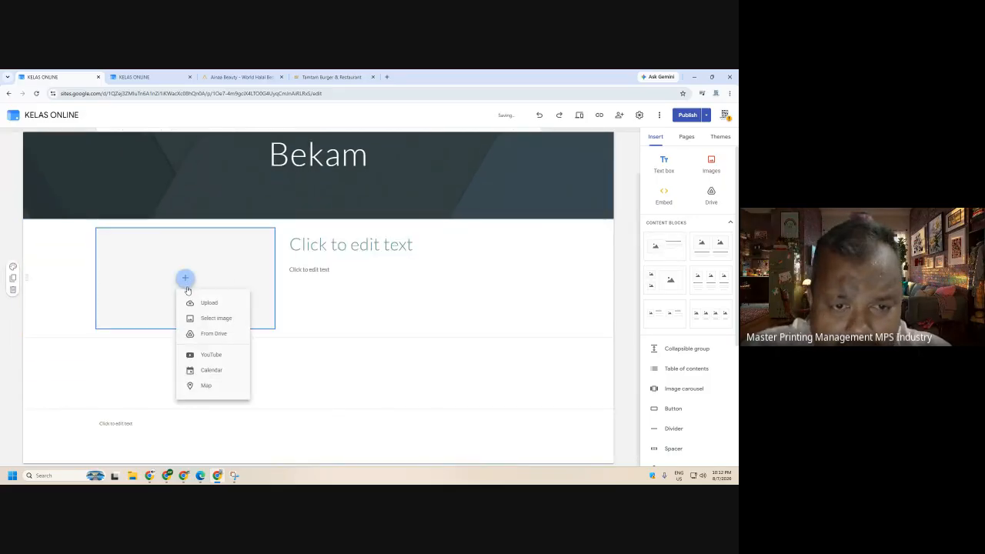
click(205, 302)
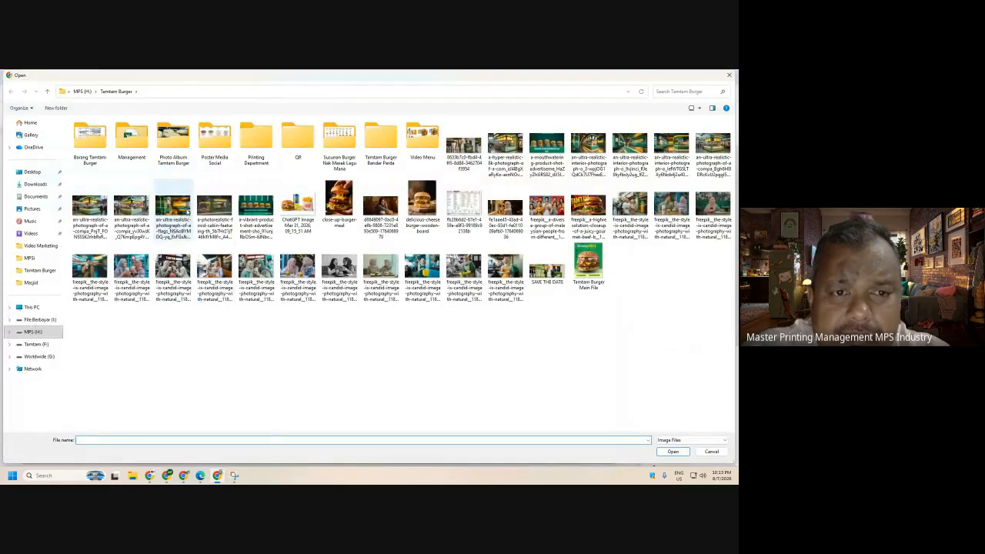
click(172, 208)
click(672, 451)
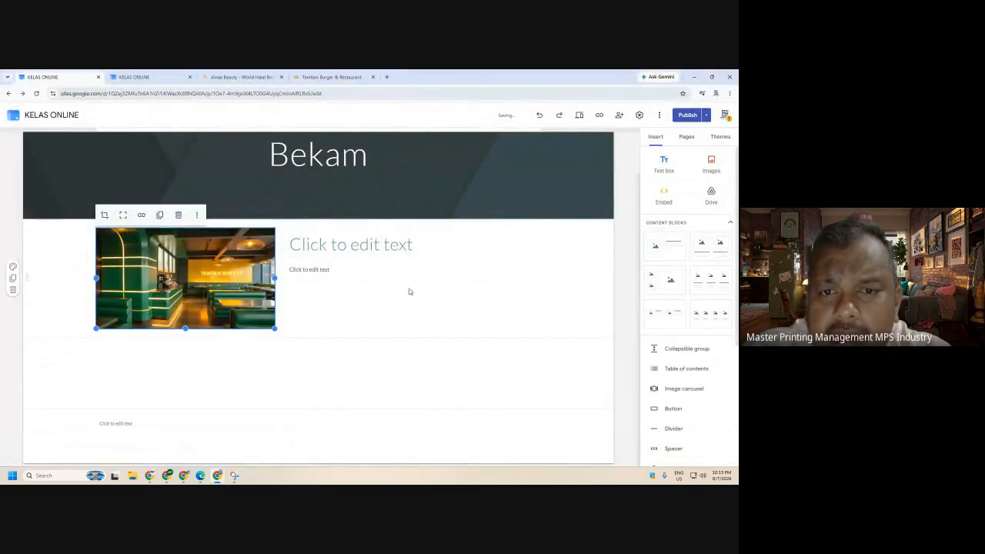
click(330, 268)
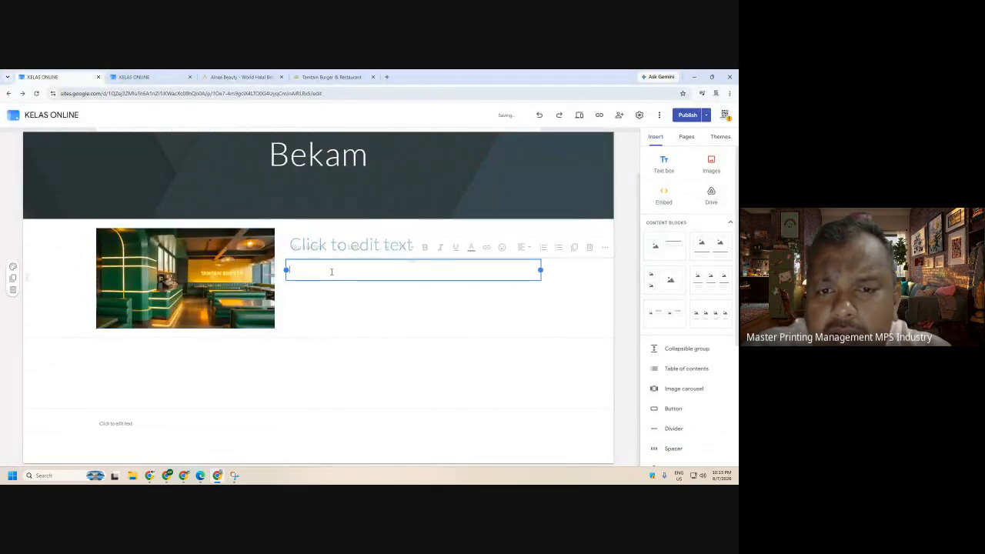
click(377, 406)
- Add a three-column content block below, leaving its text unedited
click(711, 280)
click(159, 323)
click(317, 324)
click(452, 345)
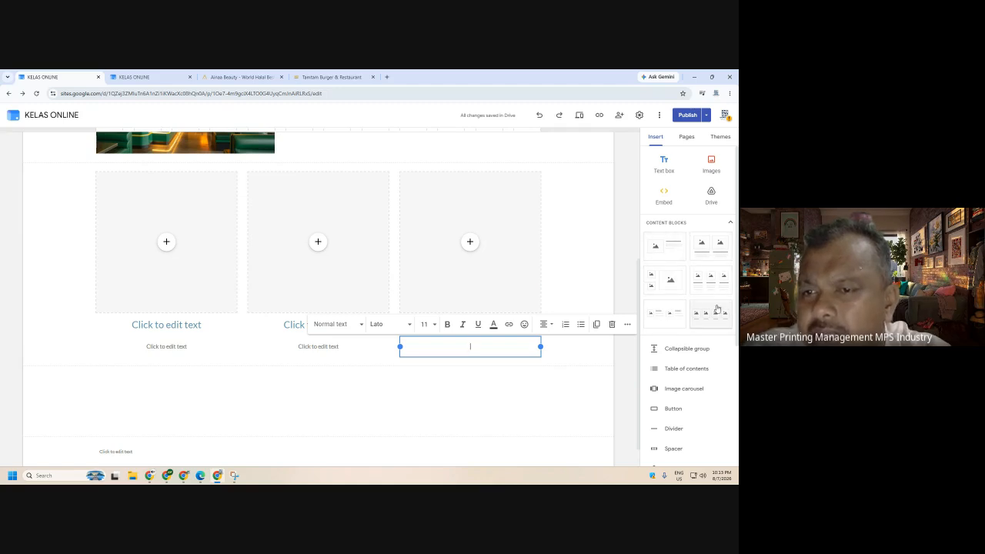
click(519, 401)
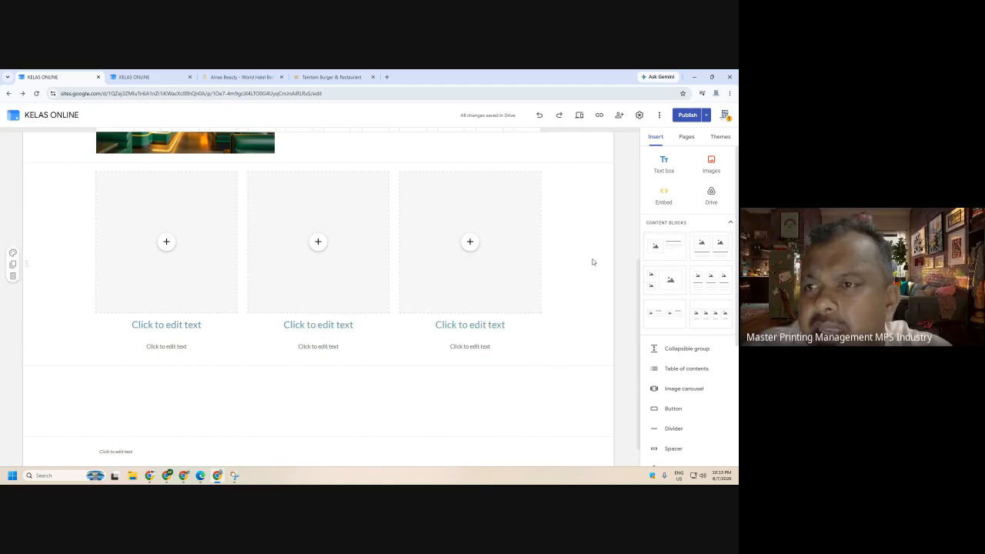
- Collapse Servis, add a new About Us page, and drag it up below Home
click(687, 136)
scroll(556, 169, up, 5)
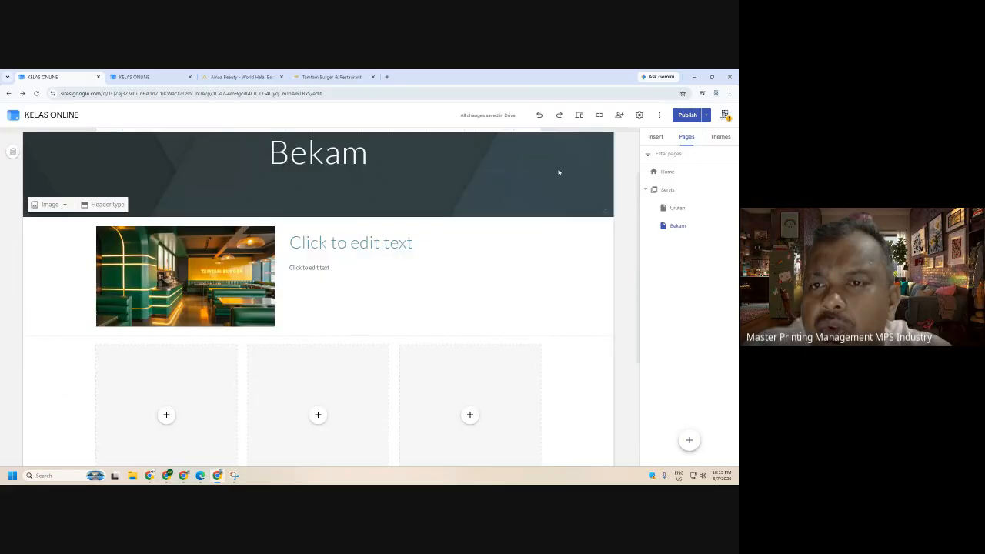
mouse_move(606, 151)
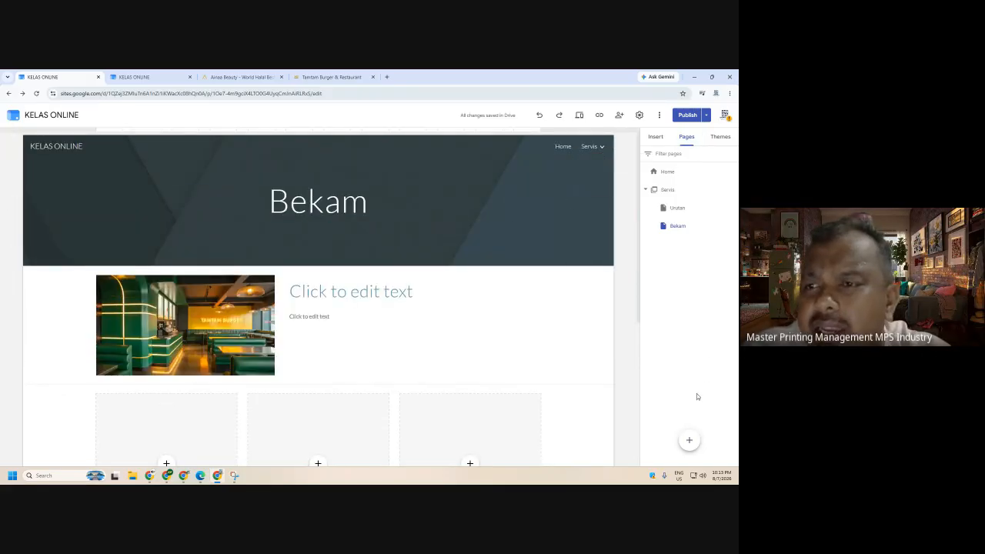
click(645, 189)
mouse_move(690, 441)
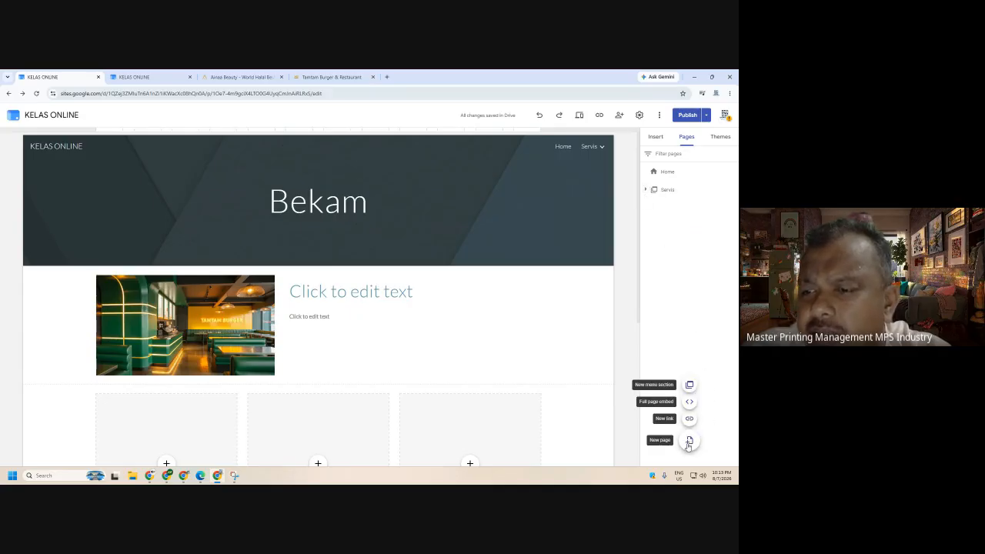
click(689, 443)
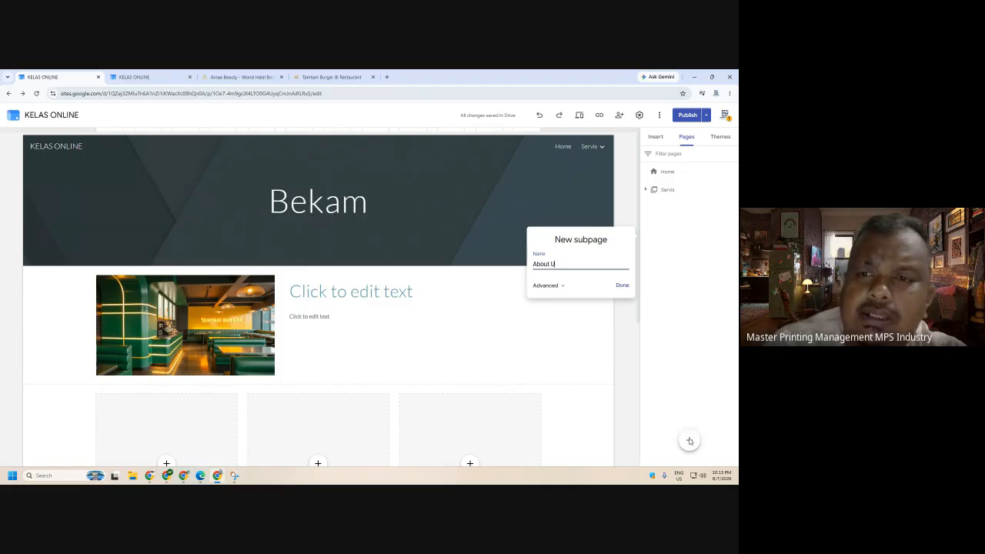
click(622, 286)
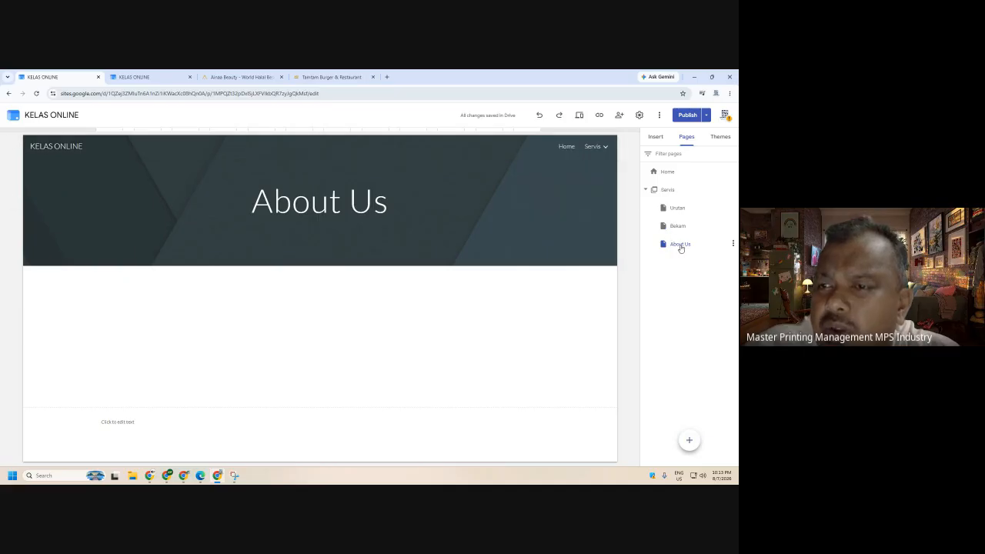
drag(675, 245, 654, 182)
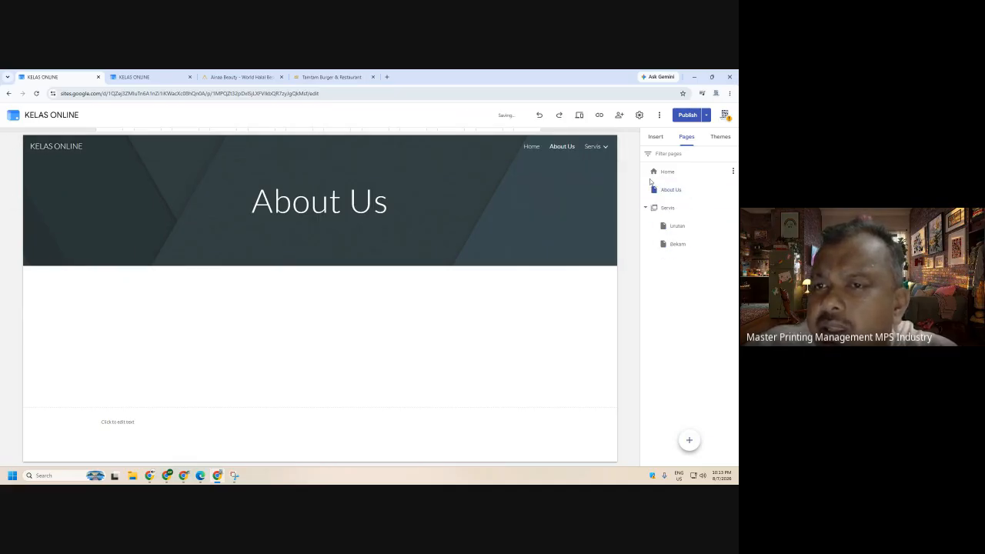
- Review and publish the KELAS ONLINE site, then switch to its live tab
click(688, 115)
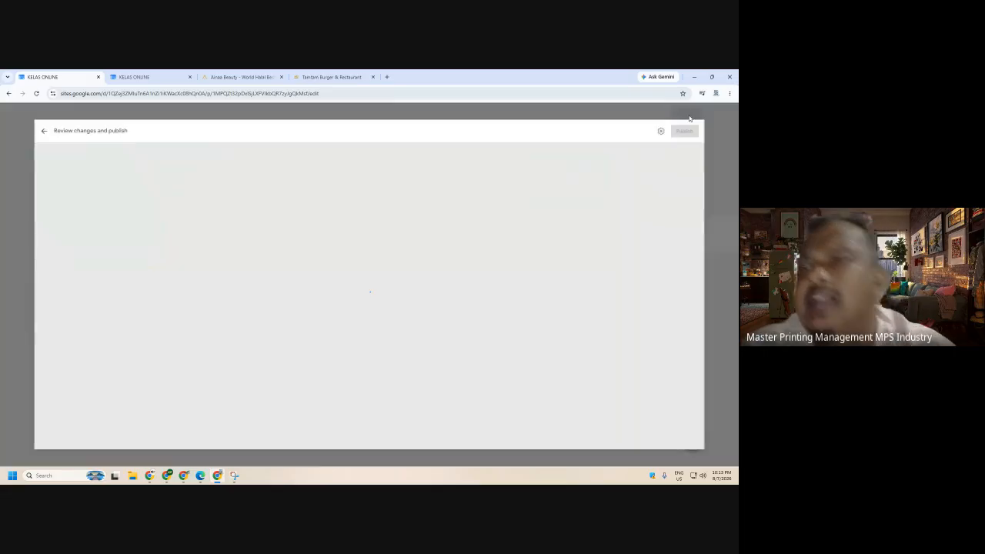
click(715, 116)
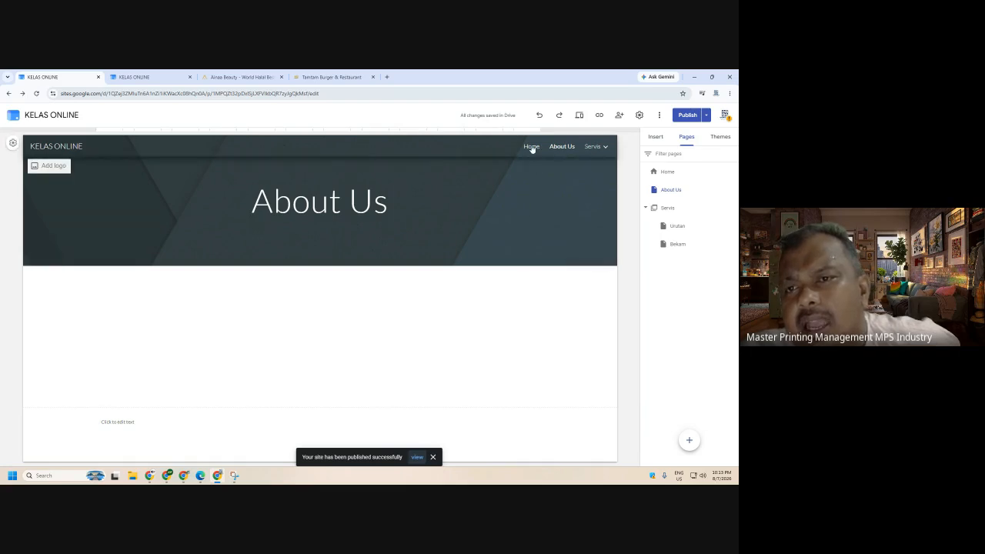
mouse_move(587, 149)
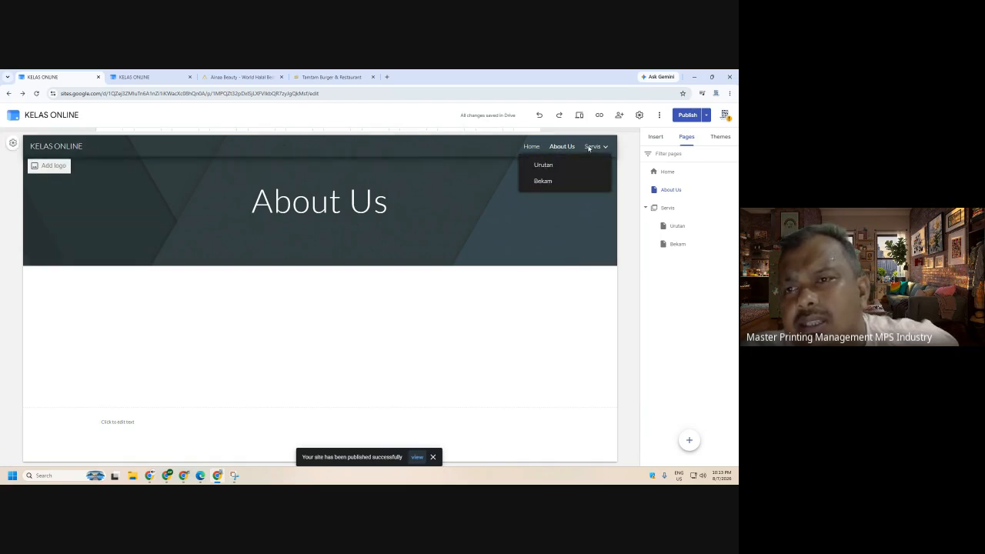
click(139, 77)
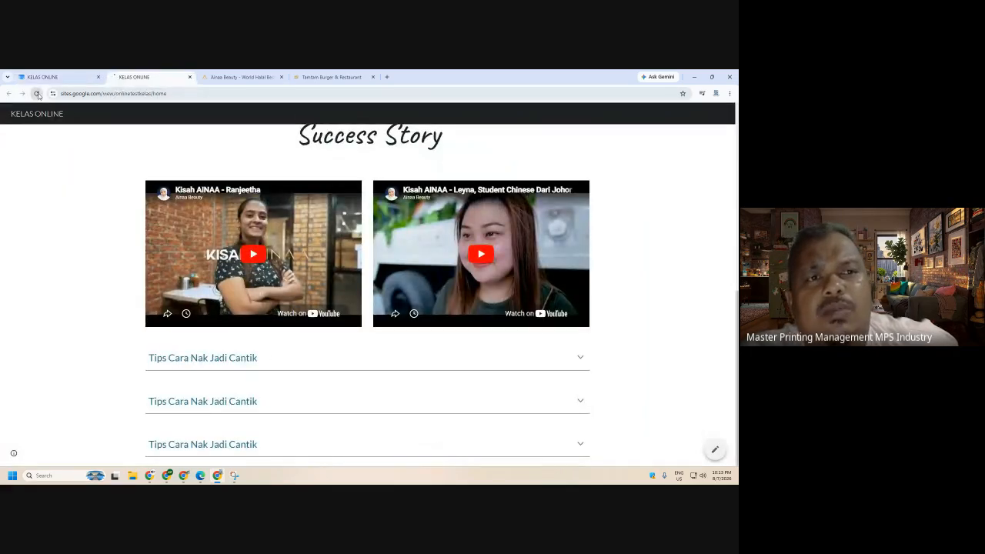
- Reload the published KELAS ONLINE site until Home, About Us and Servis appear in the navigation, then review its sections
click(37, 93)
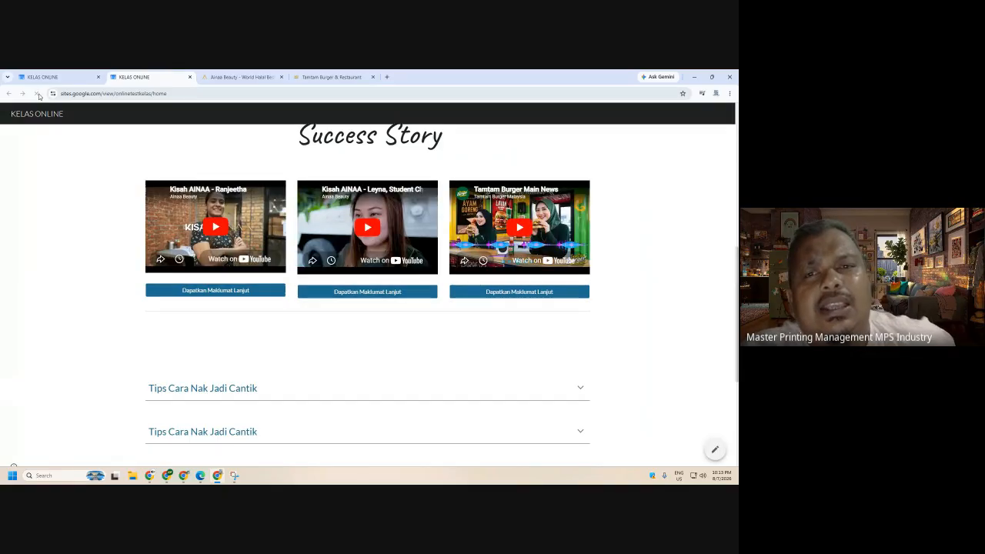
click(37, 94)
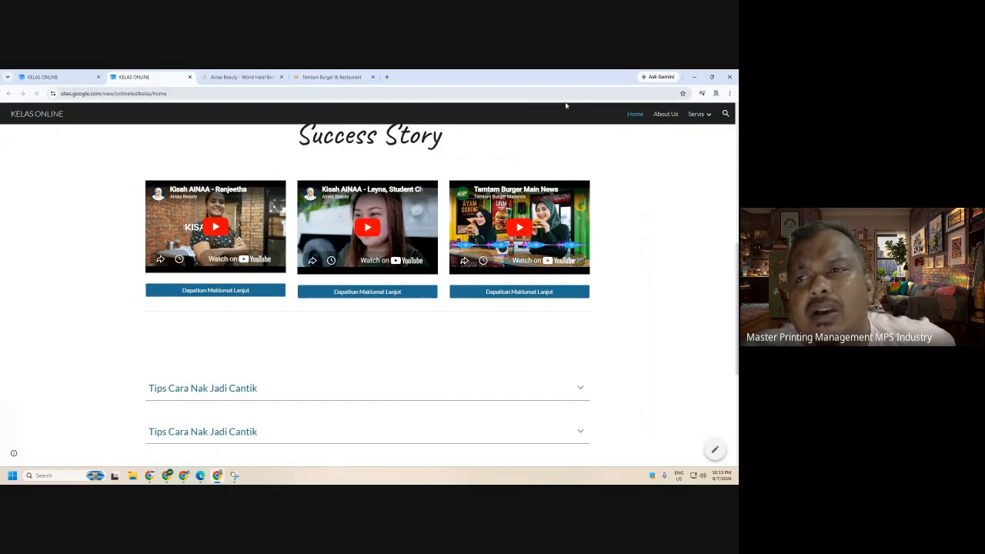
mouse_move(689, 117)
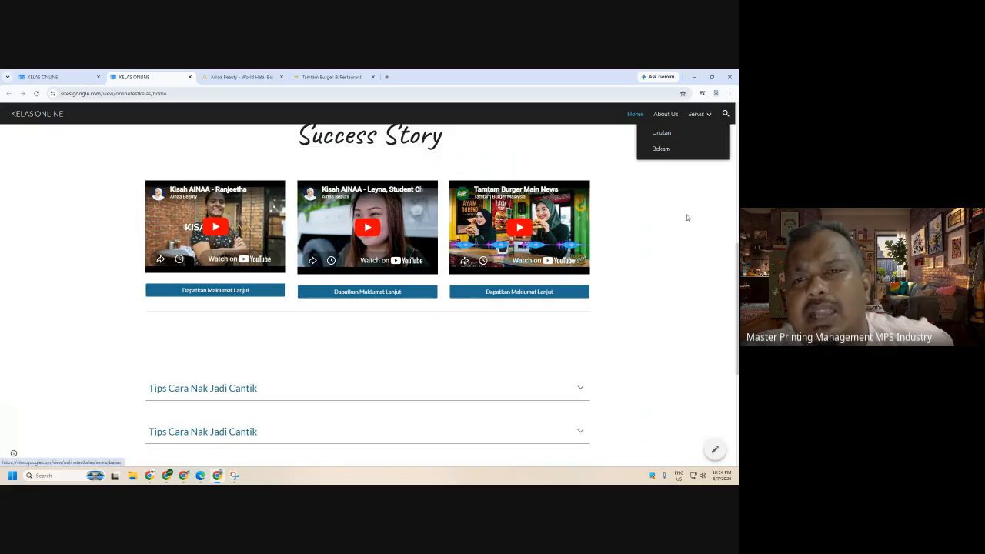
scroll(670, 231, up, 5)
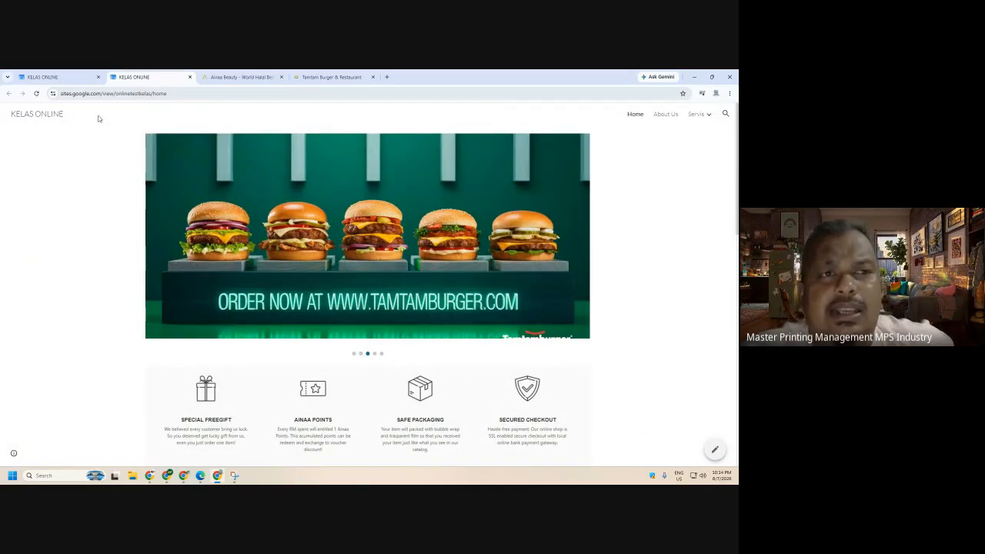
click(35, 93)
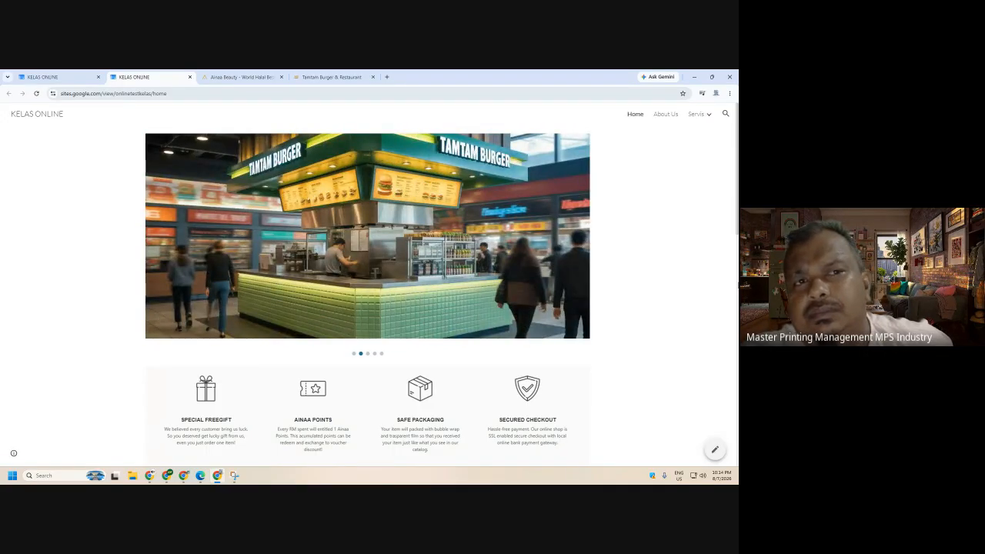
scroll(570, 273, down, 8)
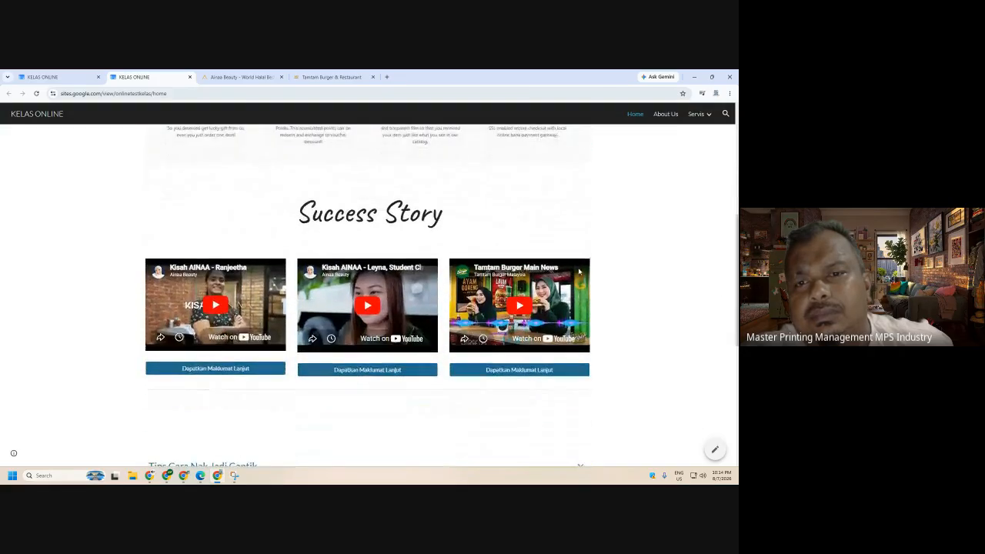
scroll(598, 317, down, 3)
scroll(602, 321, up, 4)
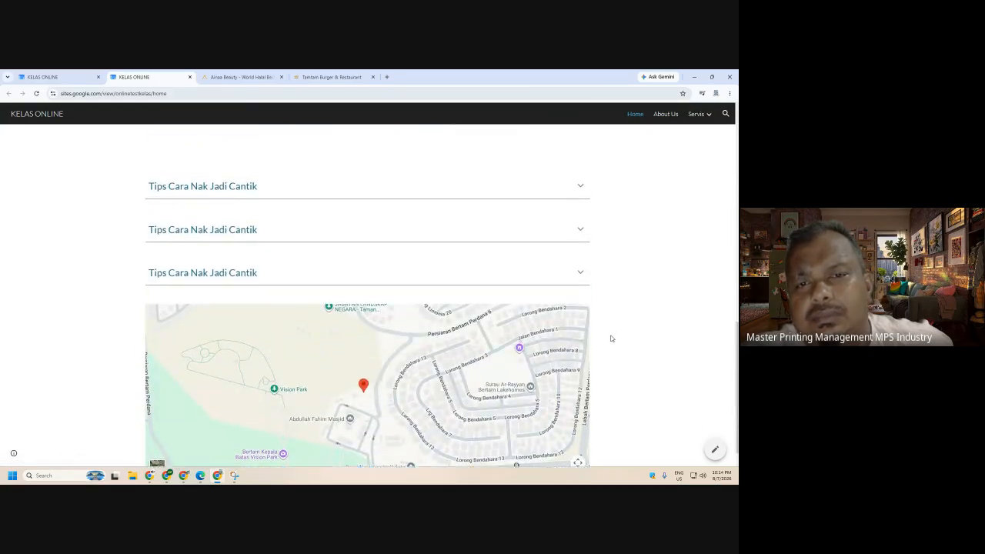
scroll(608, 338, up, 5)
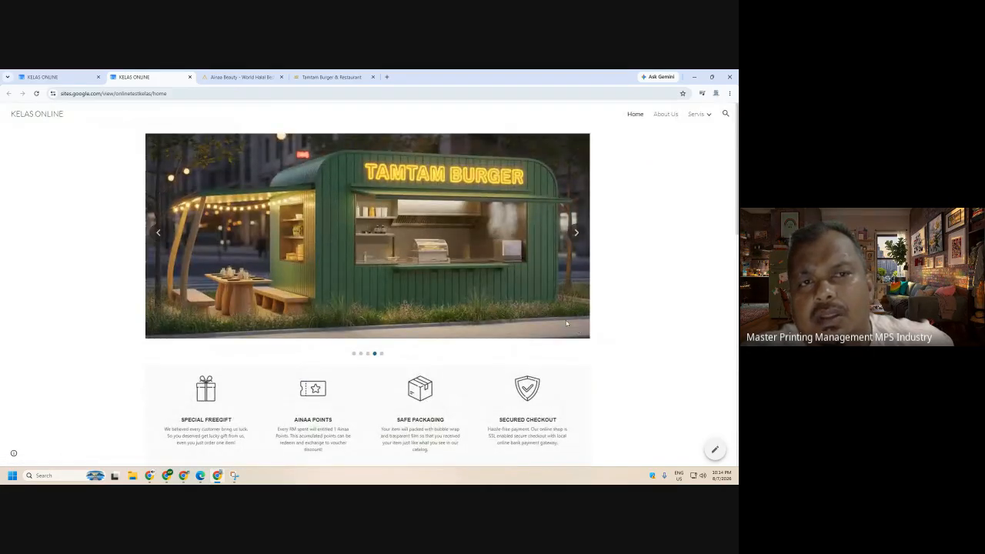
- Return to the Google Meet call, turn the camera off and bring up the screen-sharing options
mouse_move(149, 476)
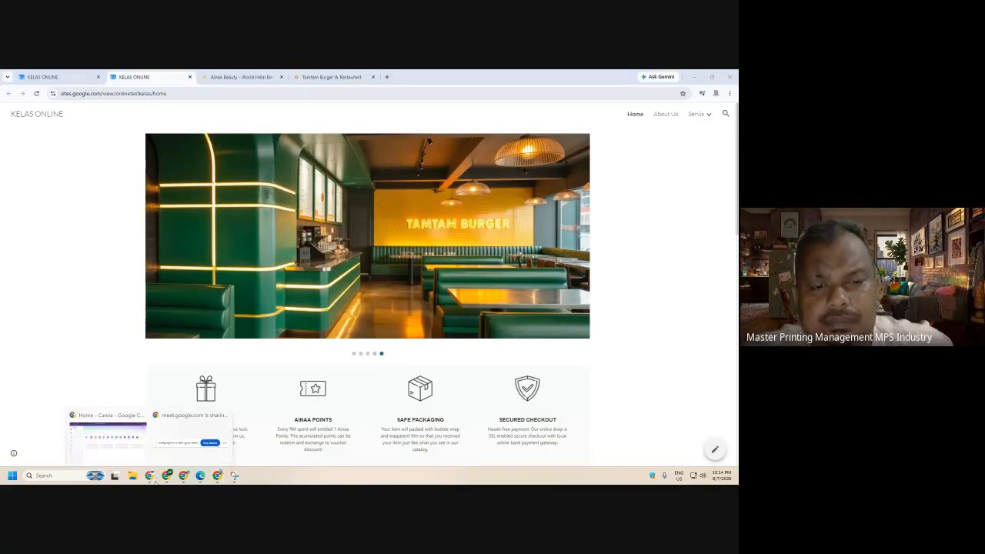
click(128, 433)
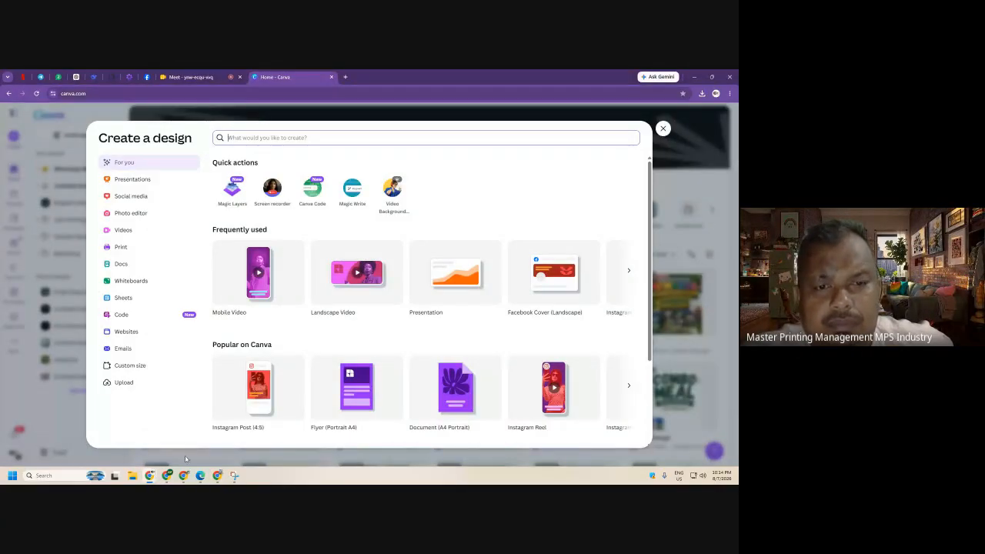
key(Escape)
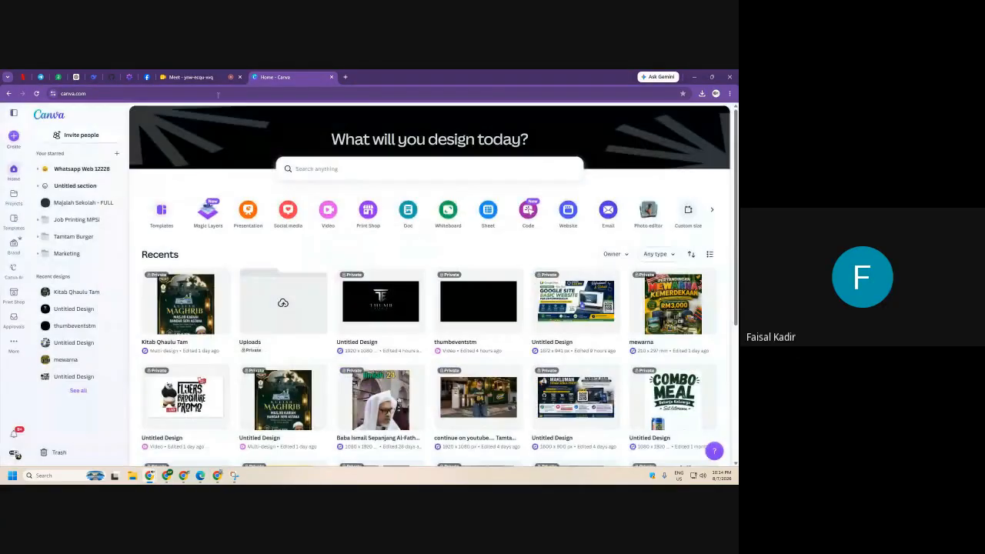
click(227, 77)
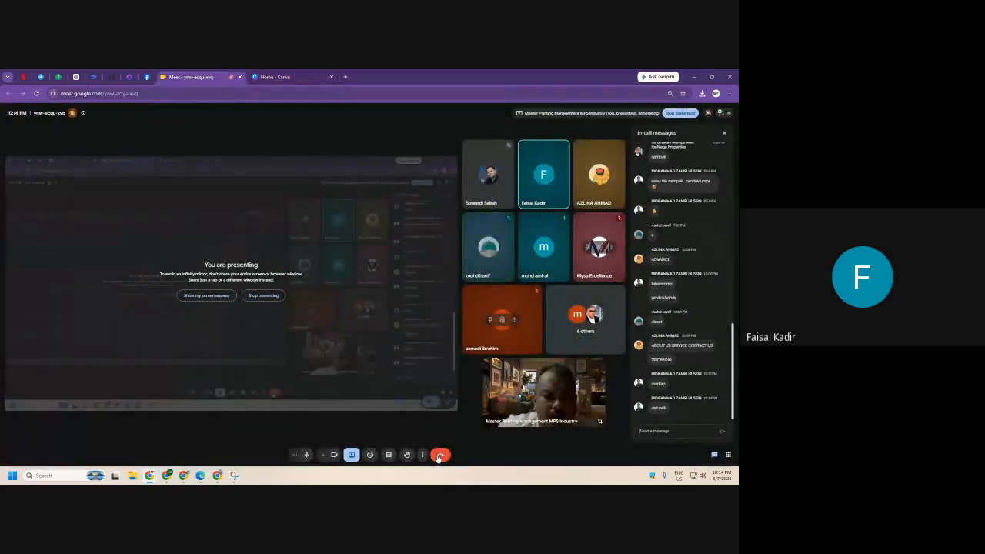
click(334, 455)
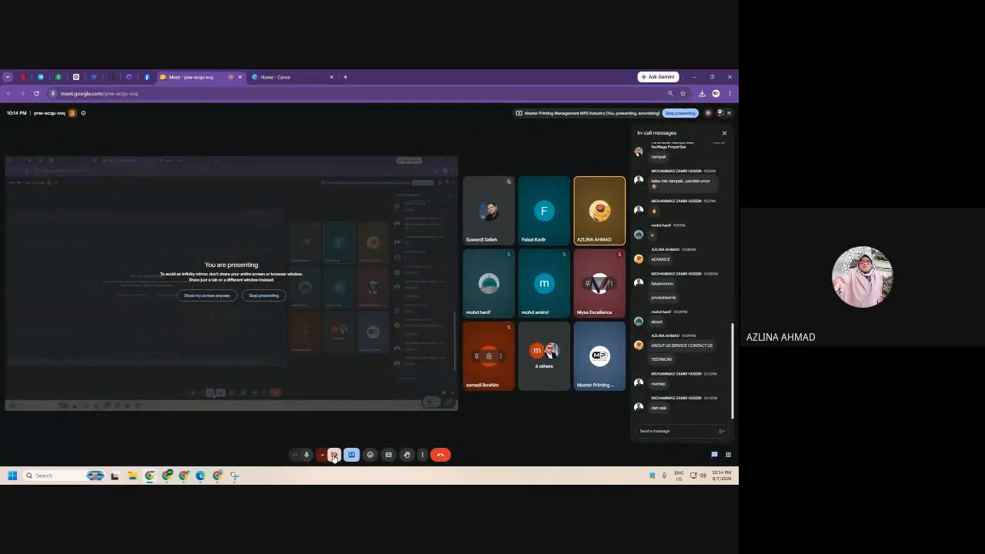
click(351, 454)
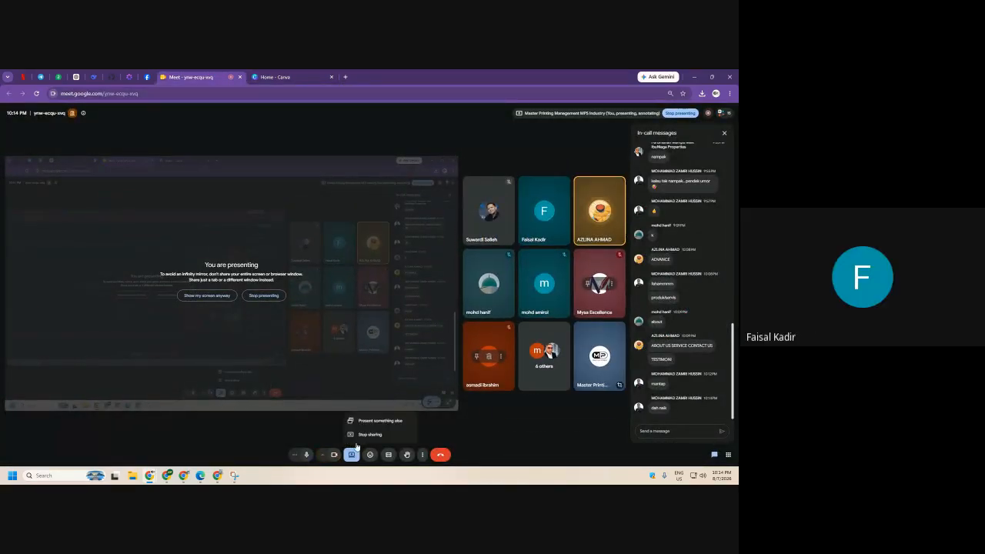
scroll(685, 231, up, 5)
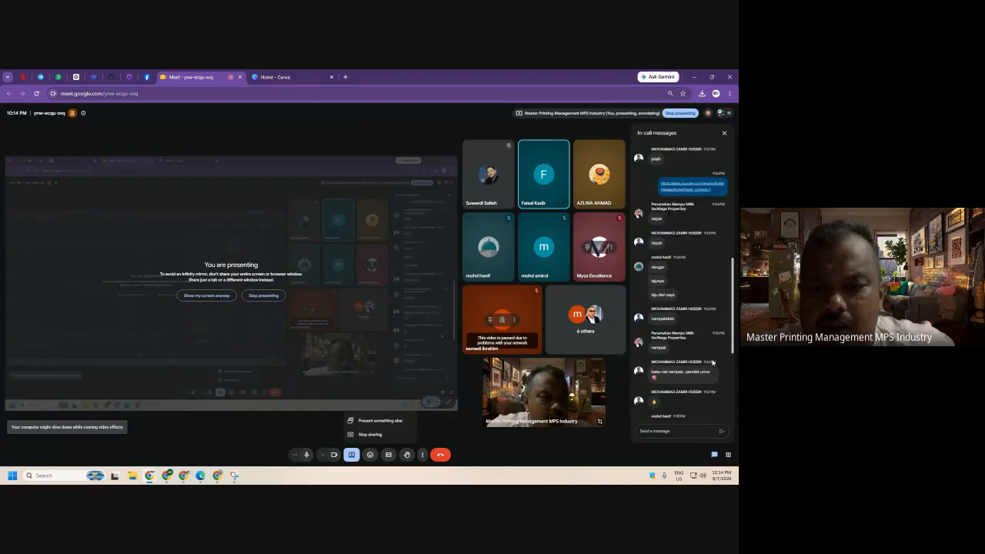
scroll(685, 230, up, 2)
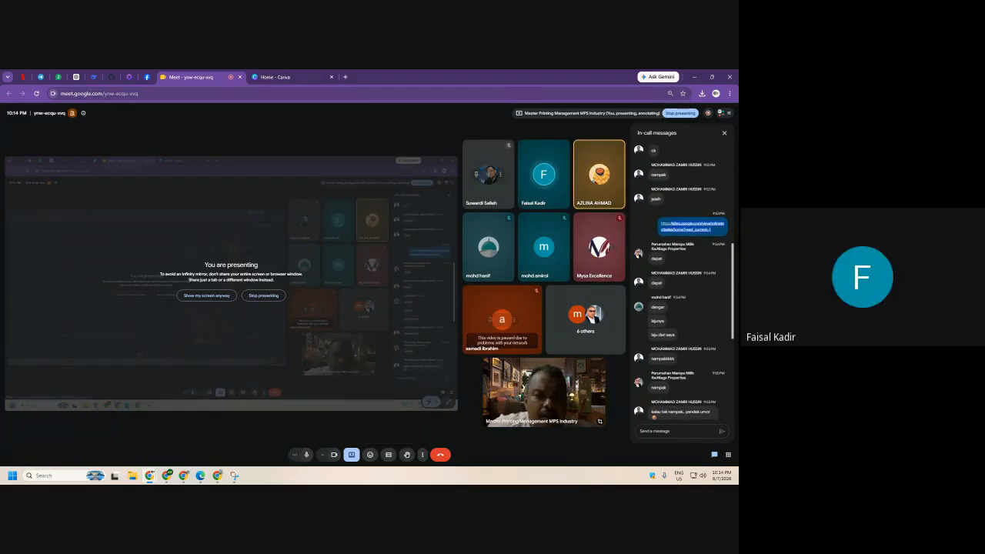
- Copy the live KELAS ONLINE site's web address and go back to the Meet call
mouse_move(218, 476)
click(211, 432)
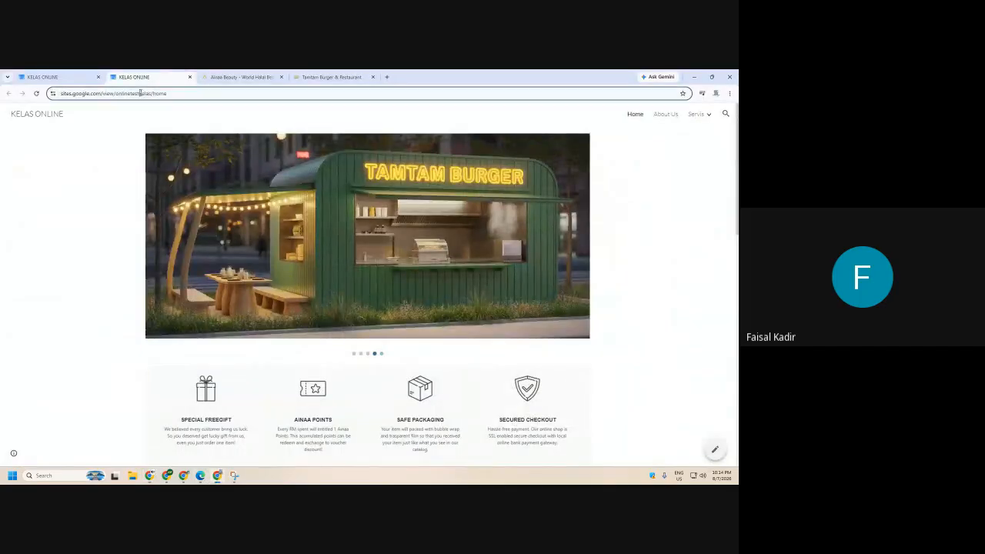
click(141, 94)
right_click(141, 93)
click(181, 170)
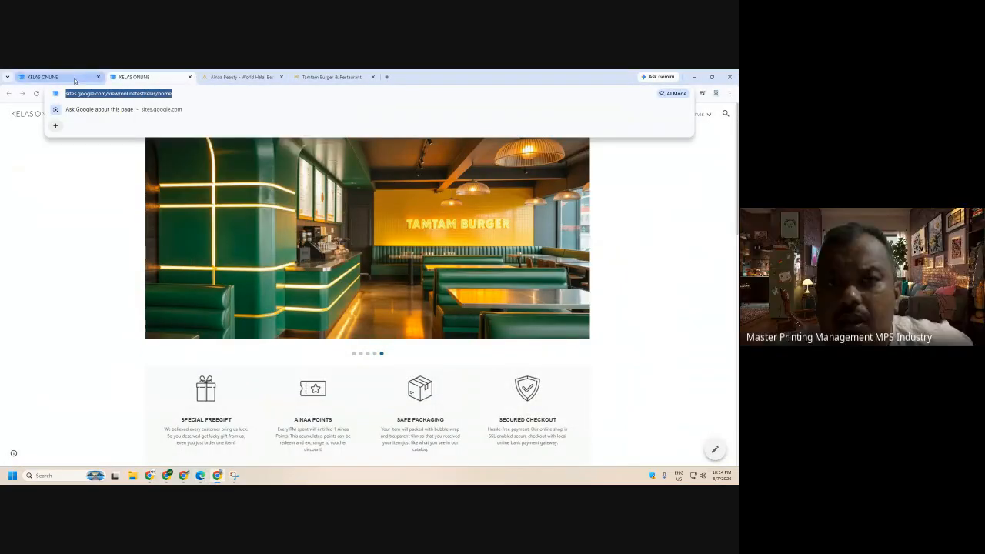
click(151, 477)
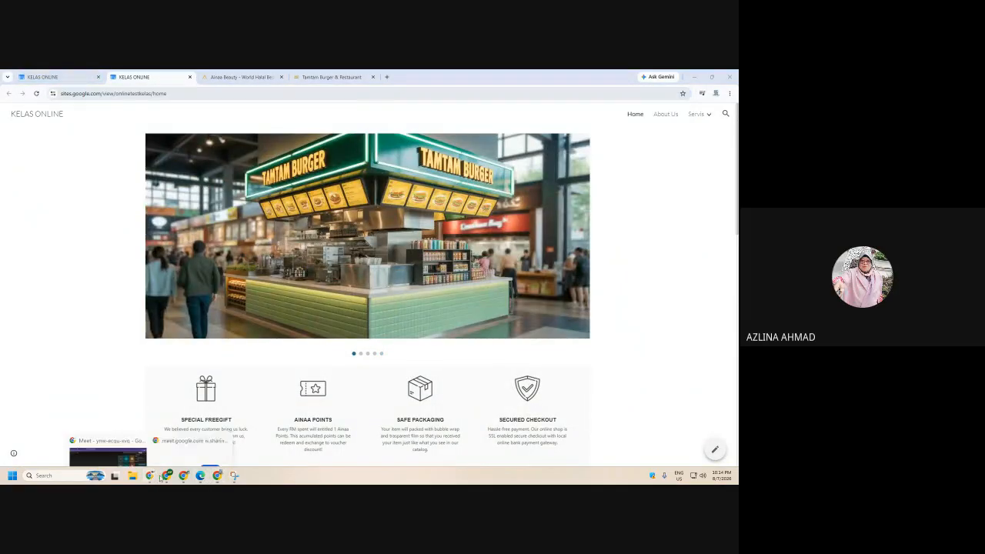
click(91, 443)
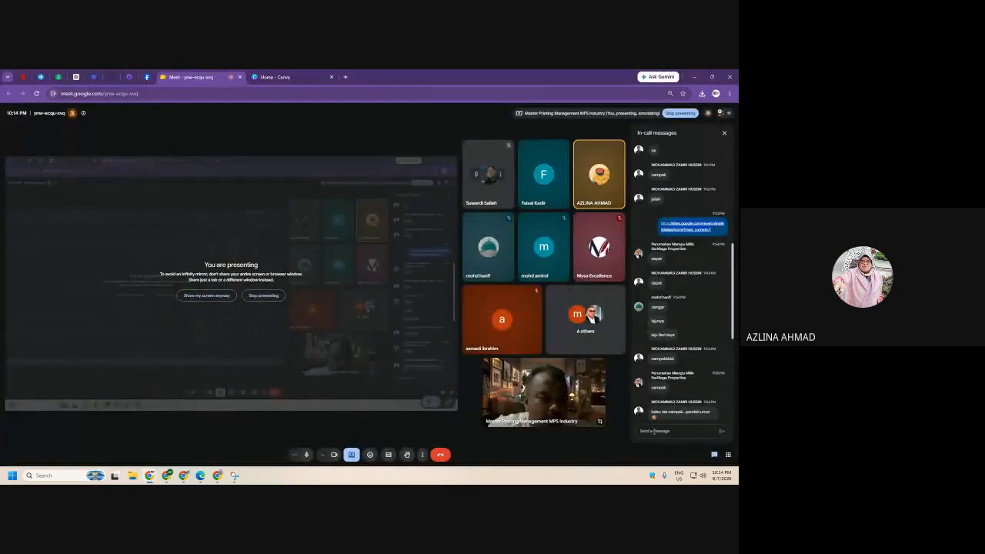
- Paste the KELAS ONLINE site link into the Meet chat and send it to participants
right_click(652, 430)
click(602, 344)
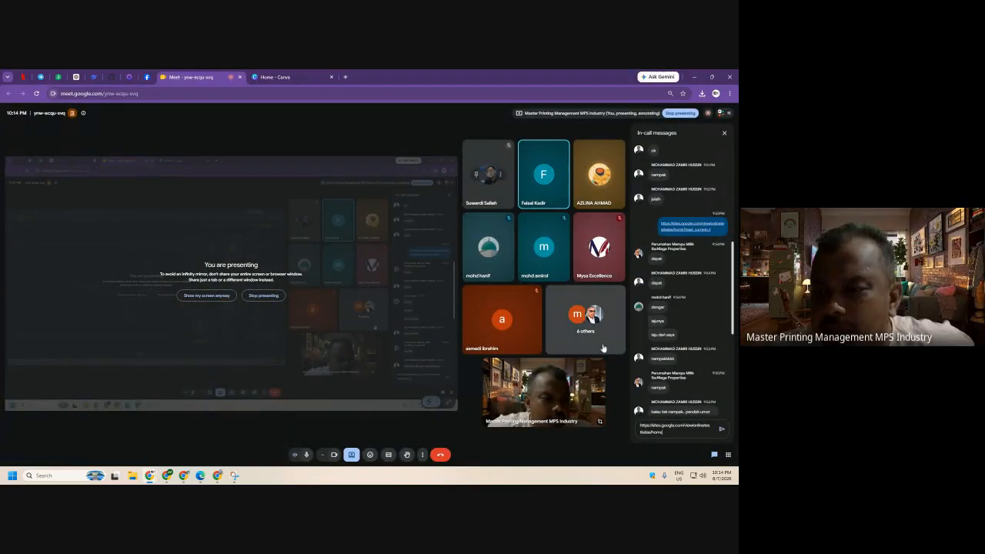
key(Return)
scroll(716, 382, down, 5)
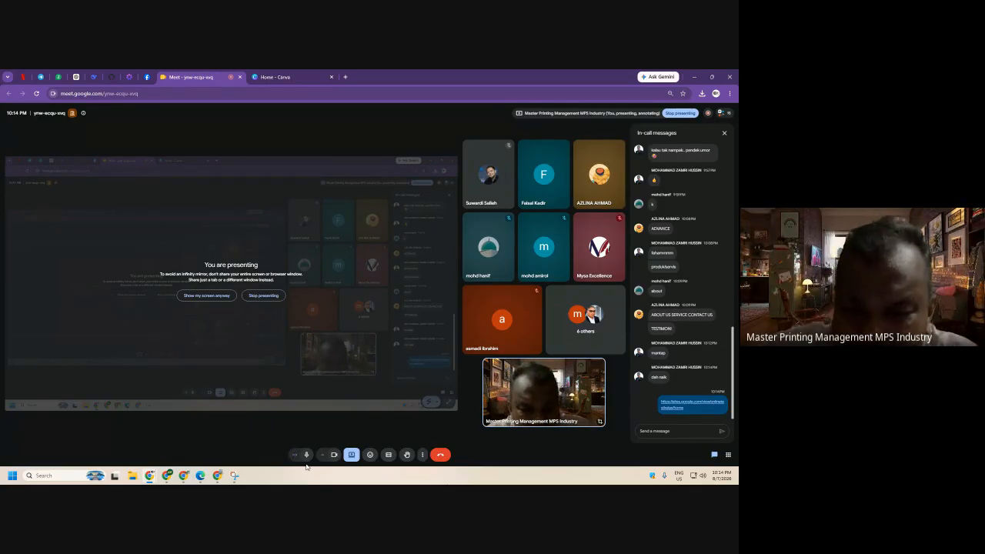
click(352, 455)
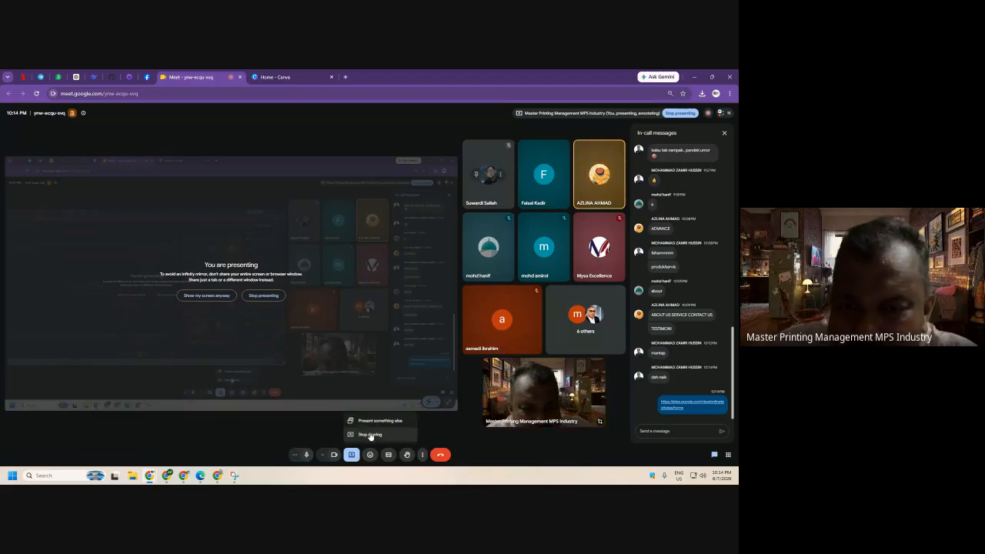